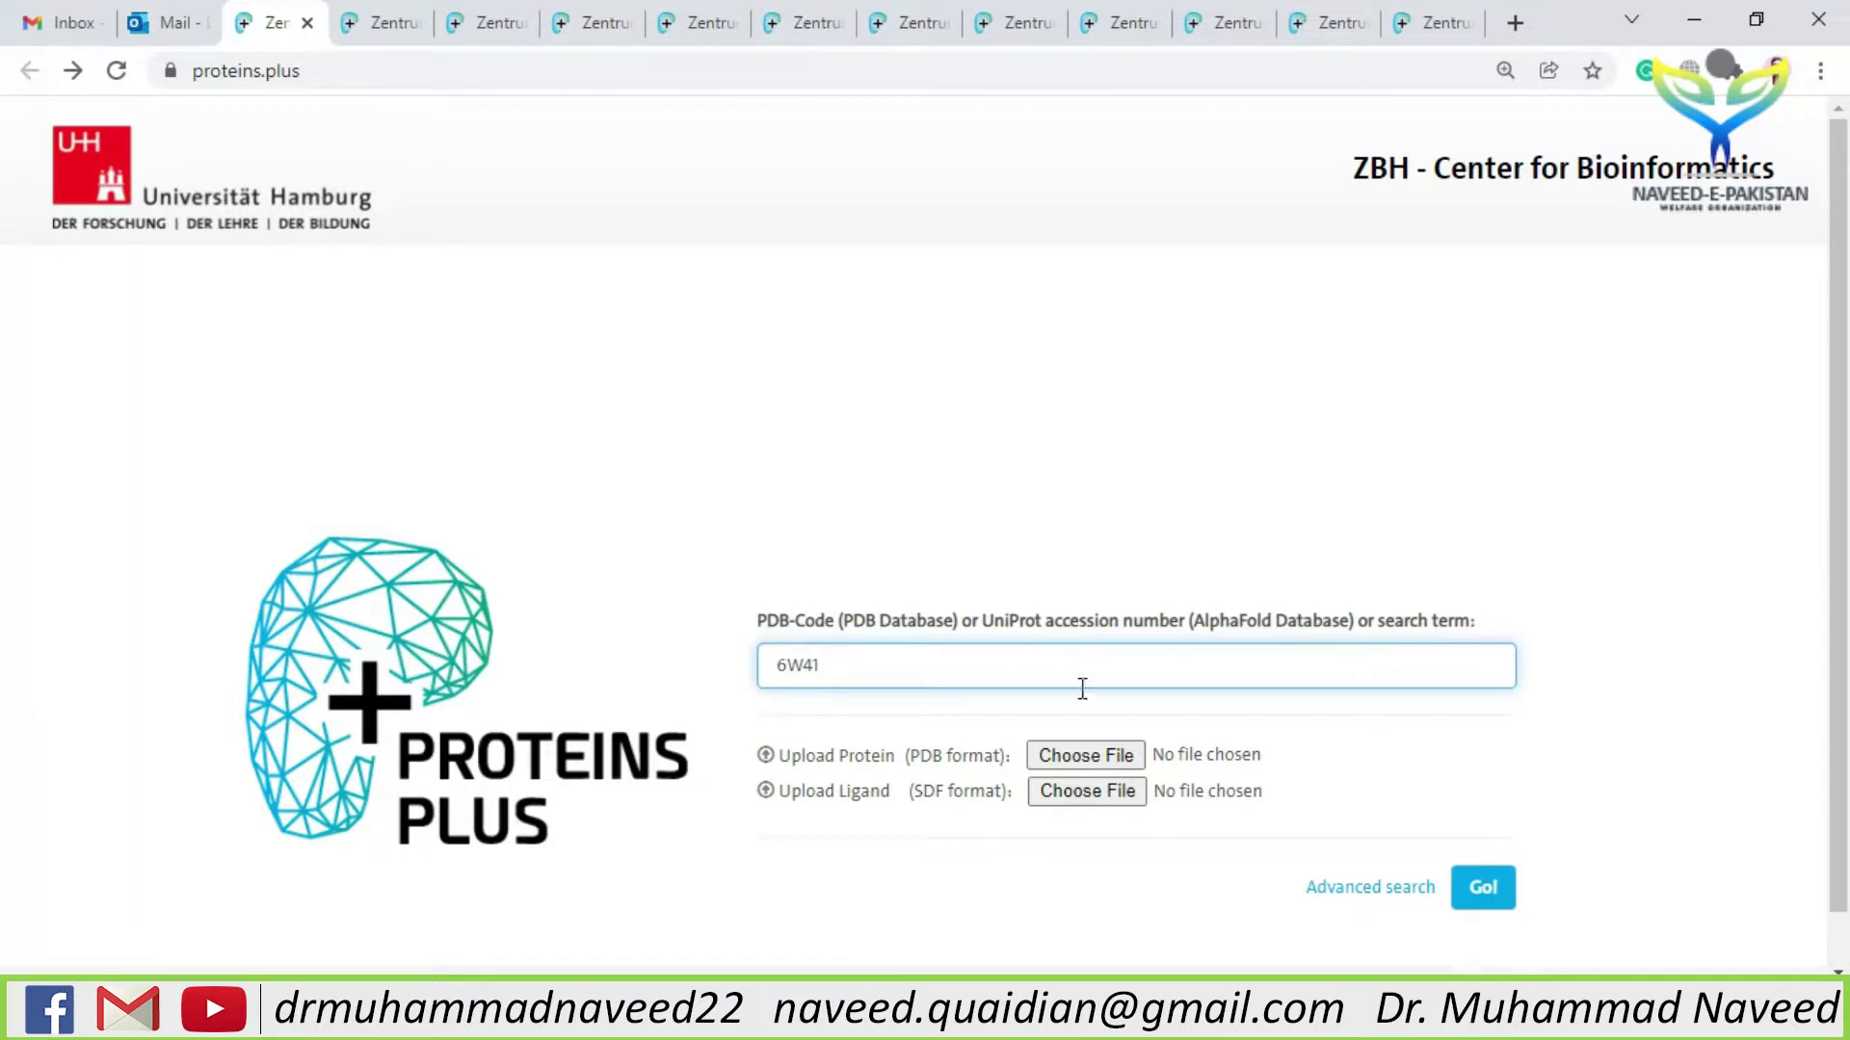
- Load the 6W41 protein structure and inspect its chains and ligands in the 3D viewer
left_click(1480, 892)
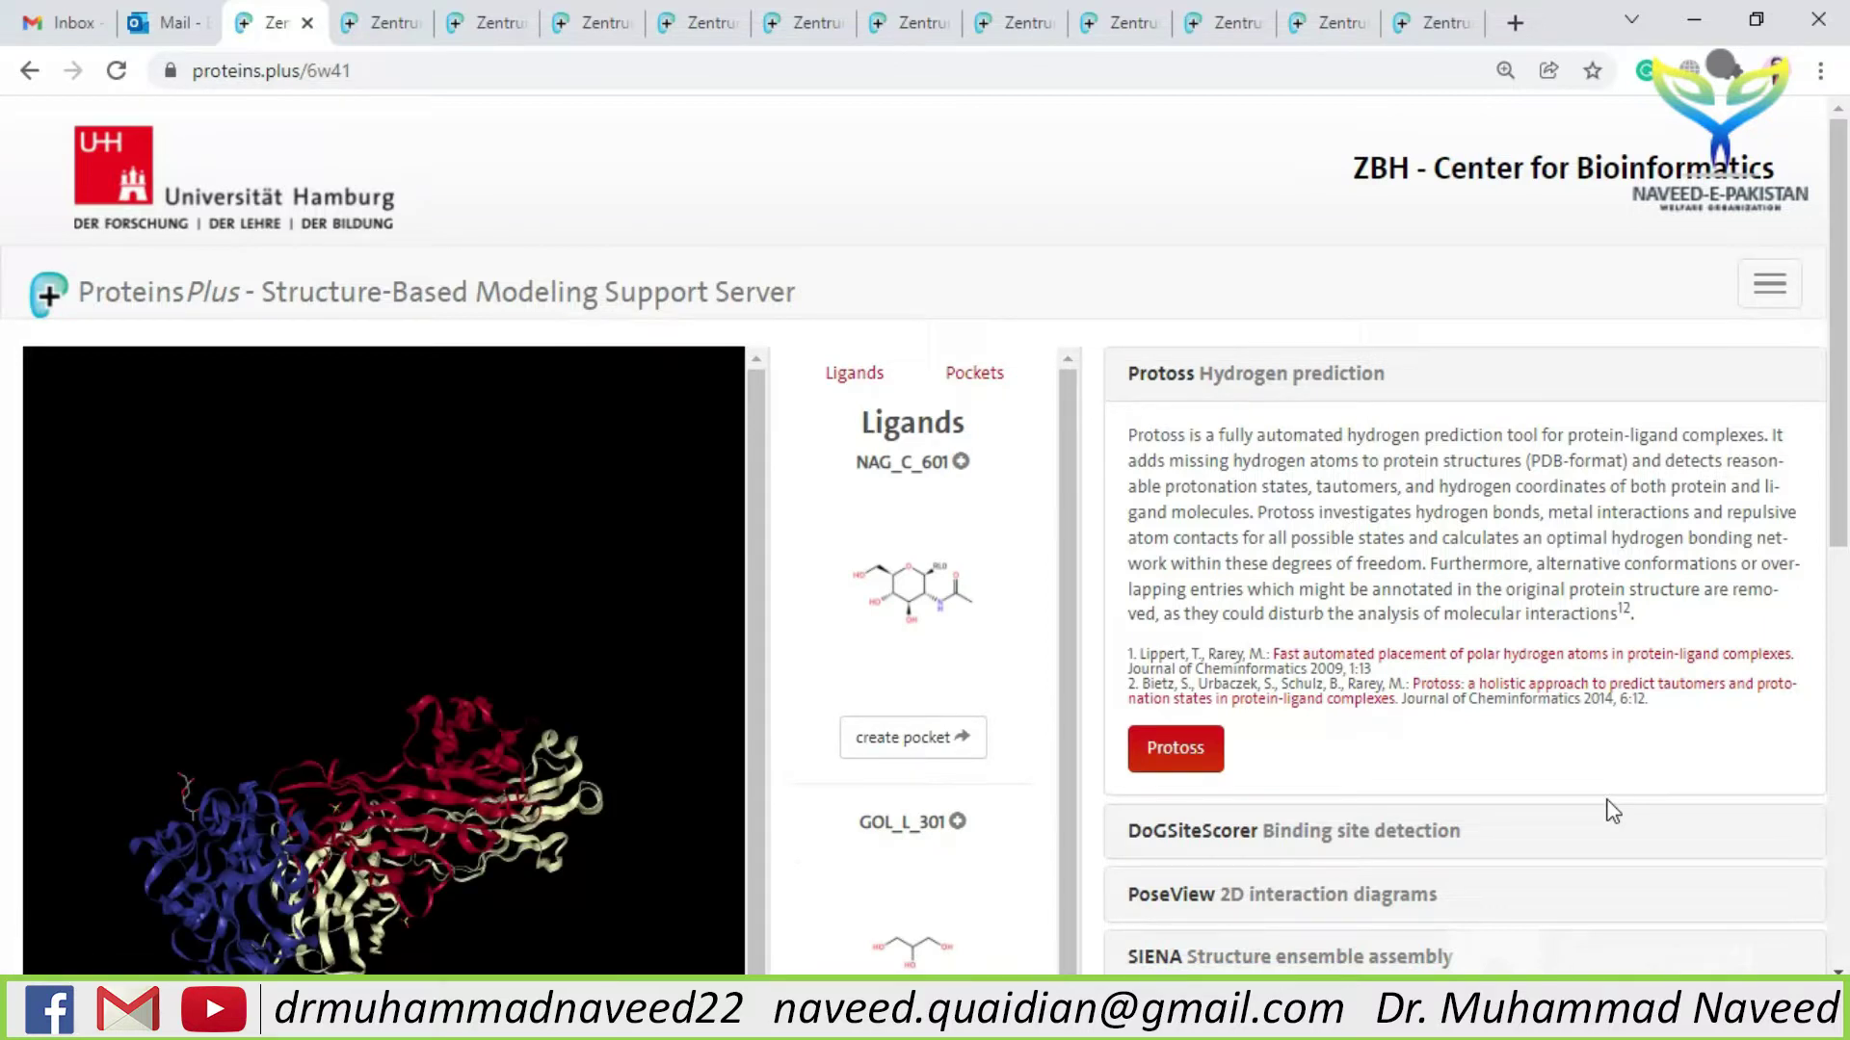
left_click_drag(1840, 342, 1840, 429)
scroll(540, 587, "down", 1)
left_click_drag(587, 565, 585, 740)
scroll(346, 592, "down", 2)
scroll(346, 592, "up", 5)
left_click_drag(347, 593, 287, 580)
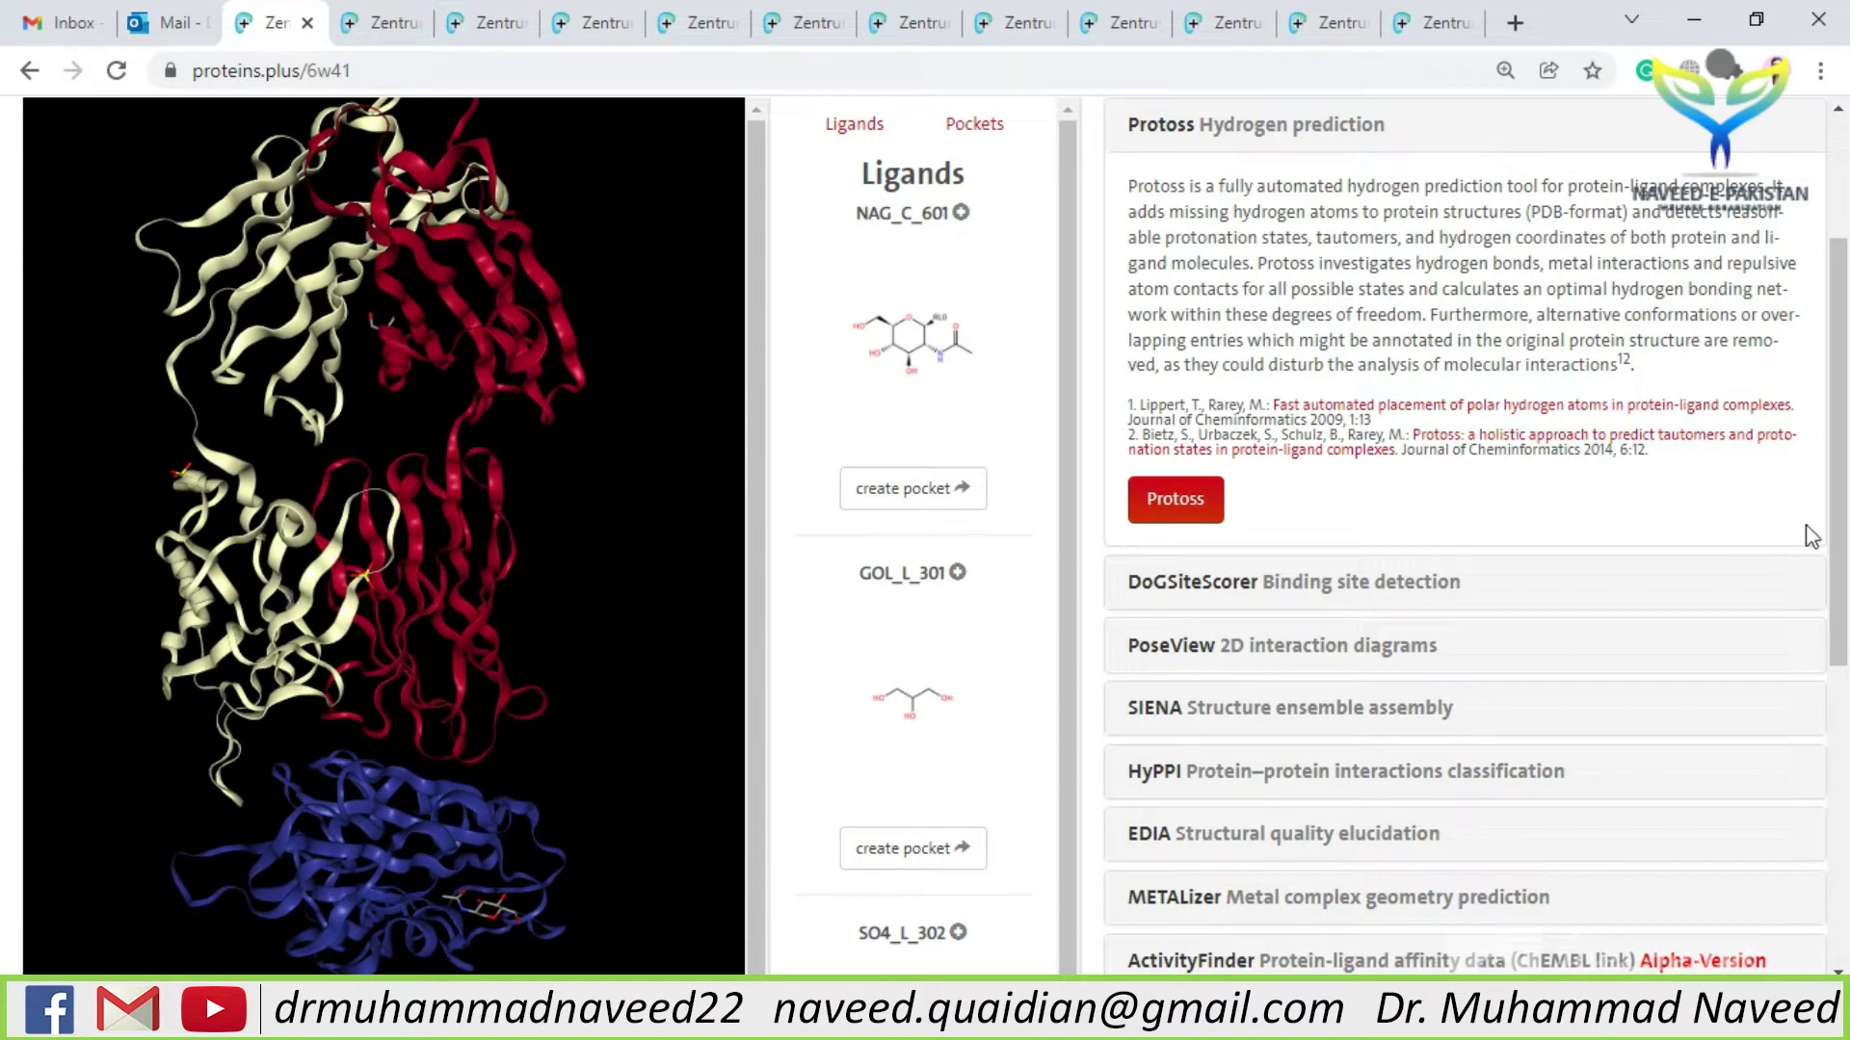
left_click_drag(1840, 494, 1845, 426)
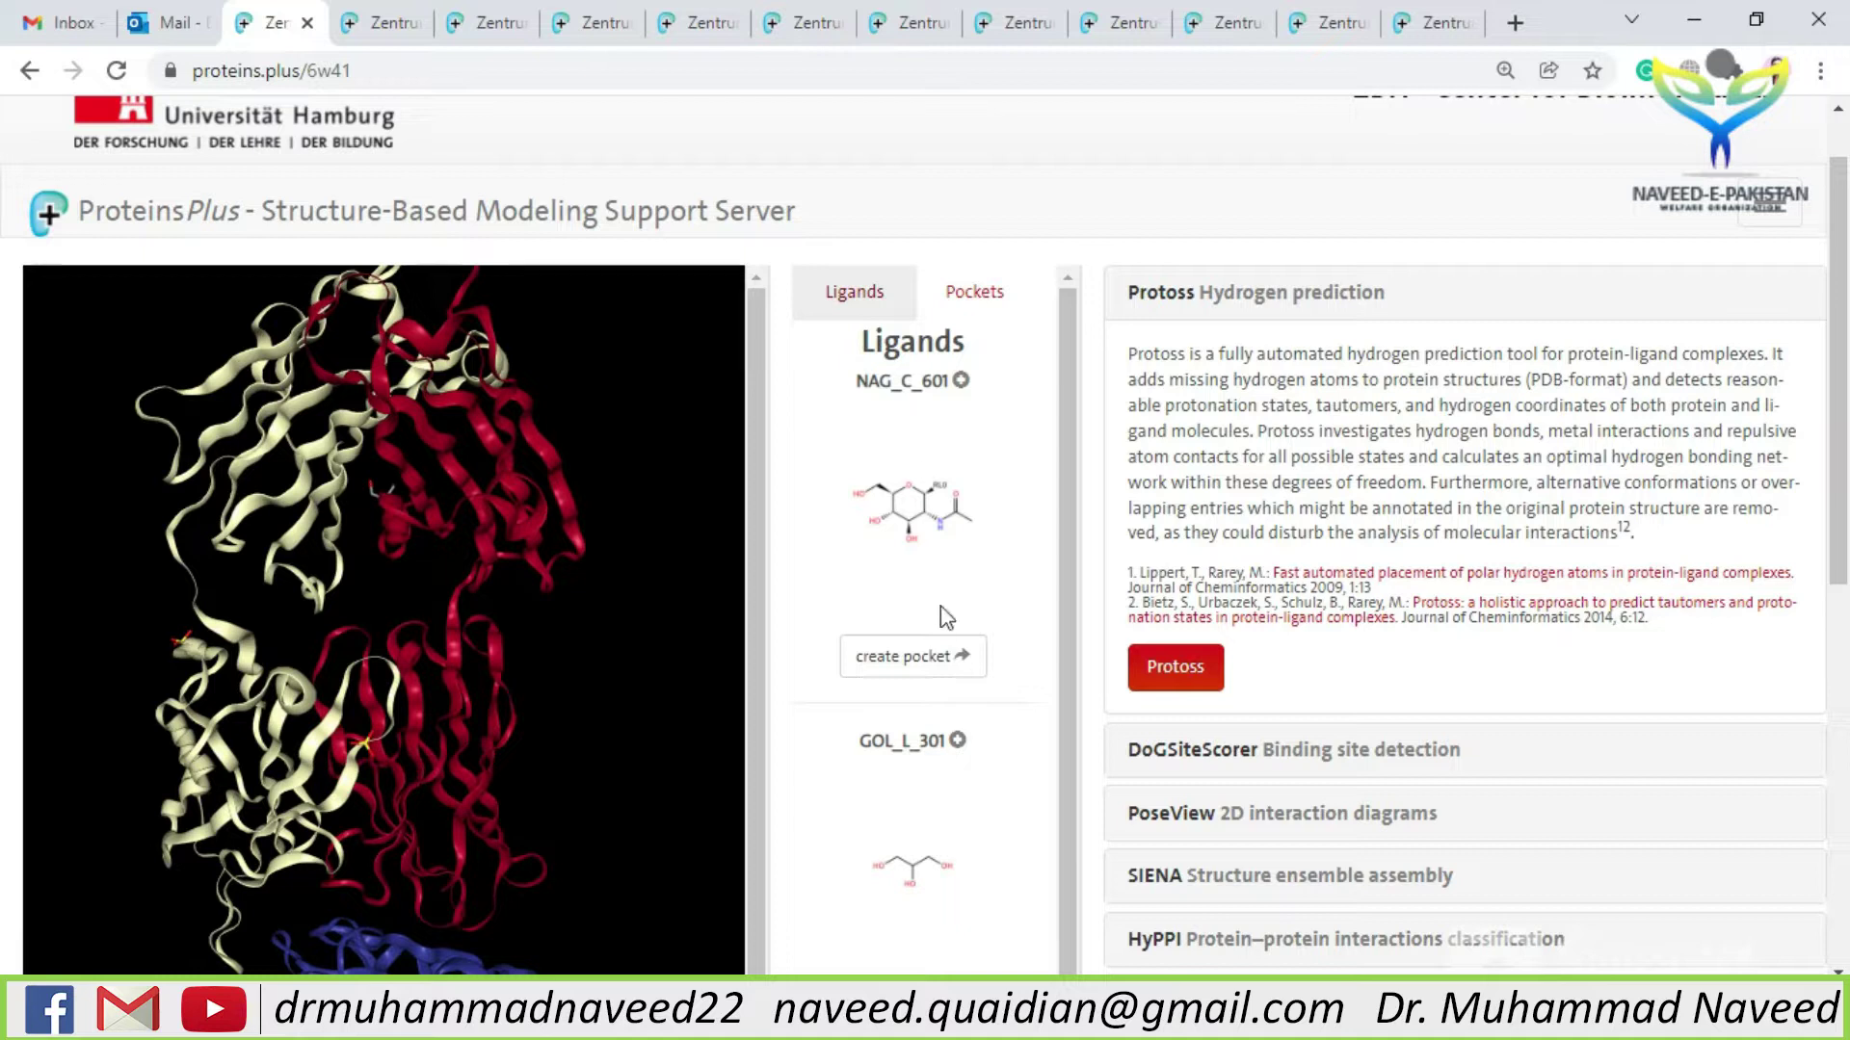
mouse_move(1840, 565)
left_mouse_down()
mouse_move(1840, 736)
mouse_move(1840, 602)
left_mouse_up()
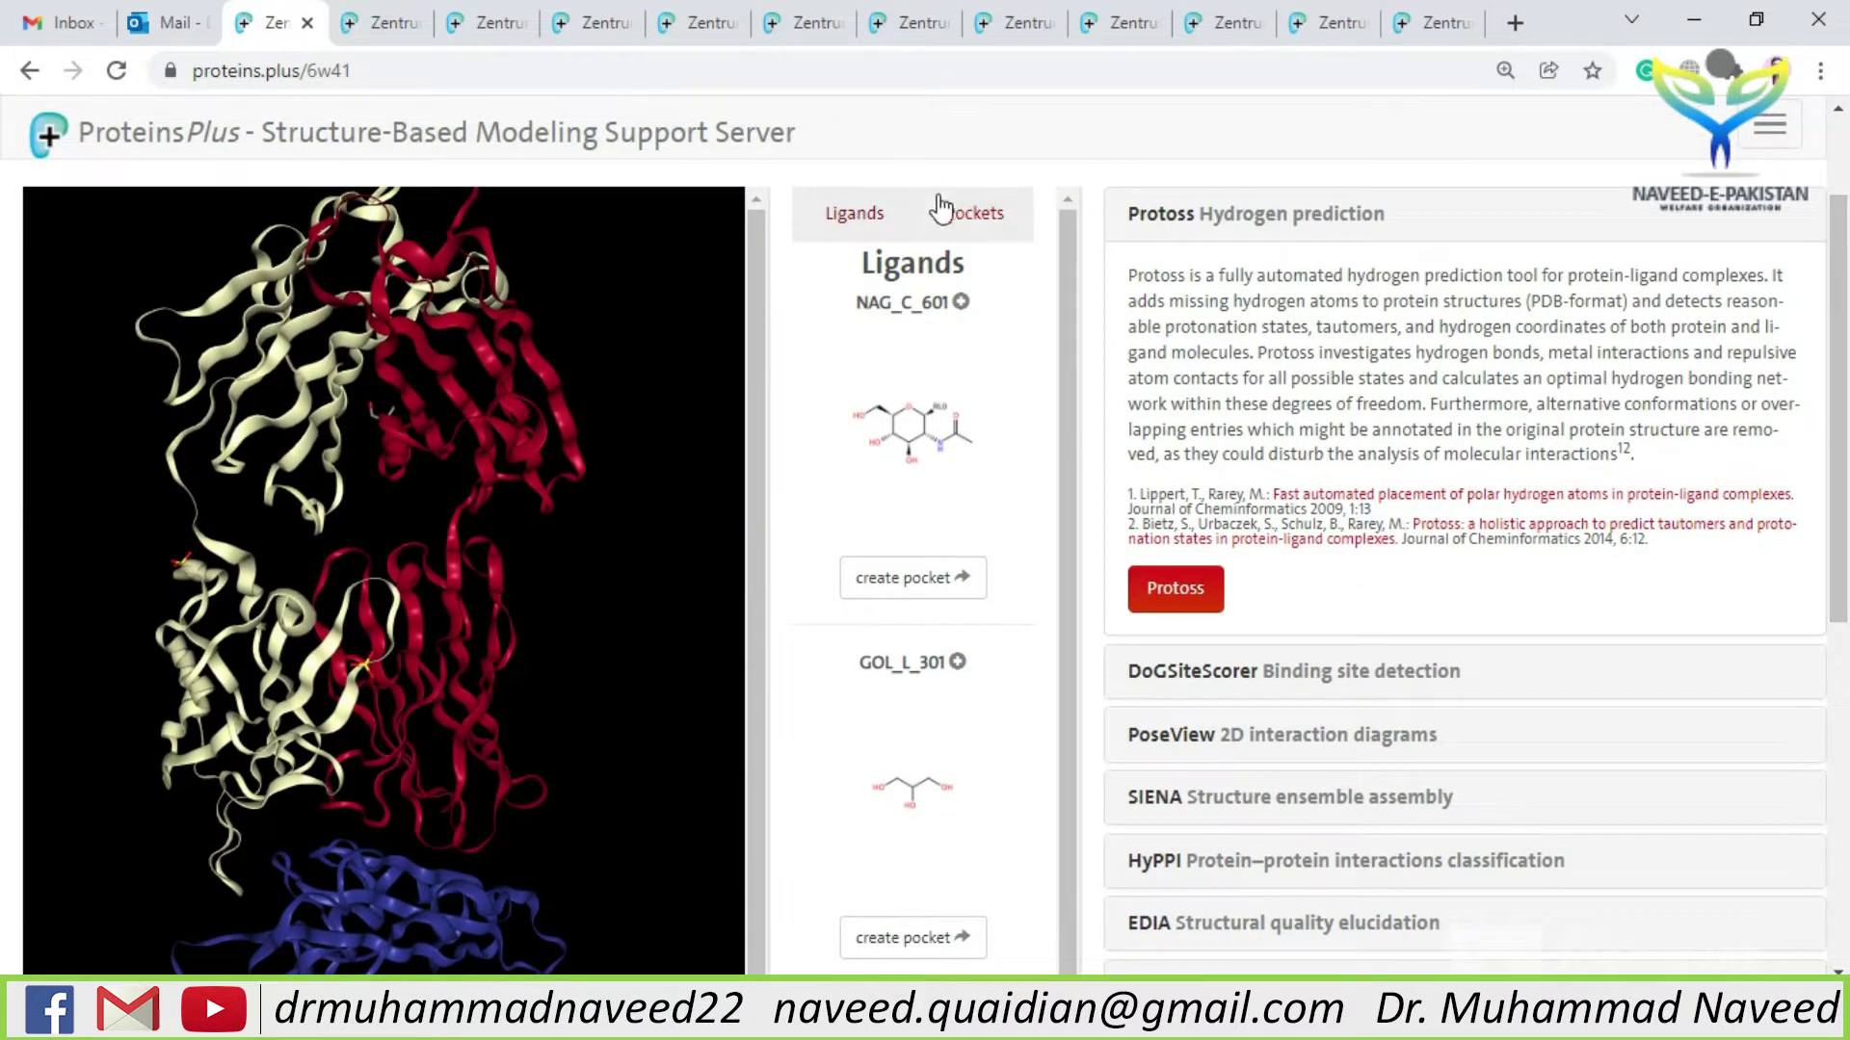
- Open the structure's pocket list, accept the cookies note, and display the GOL_L_301 pocket with its grid
left_click(977, 220)
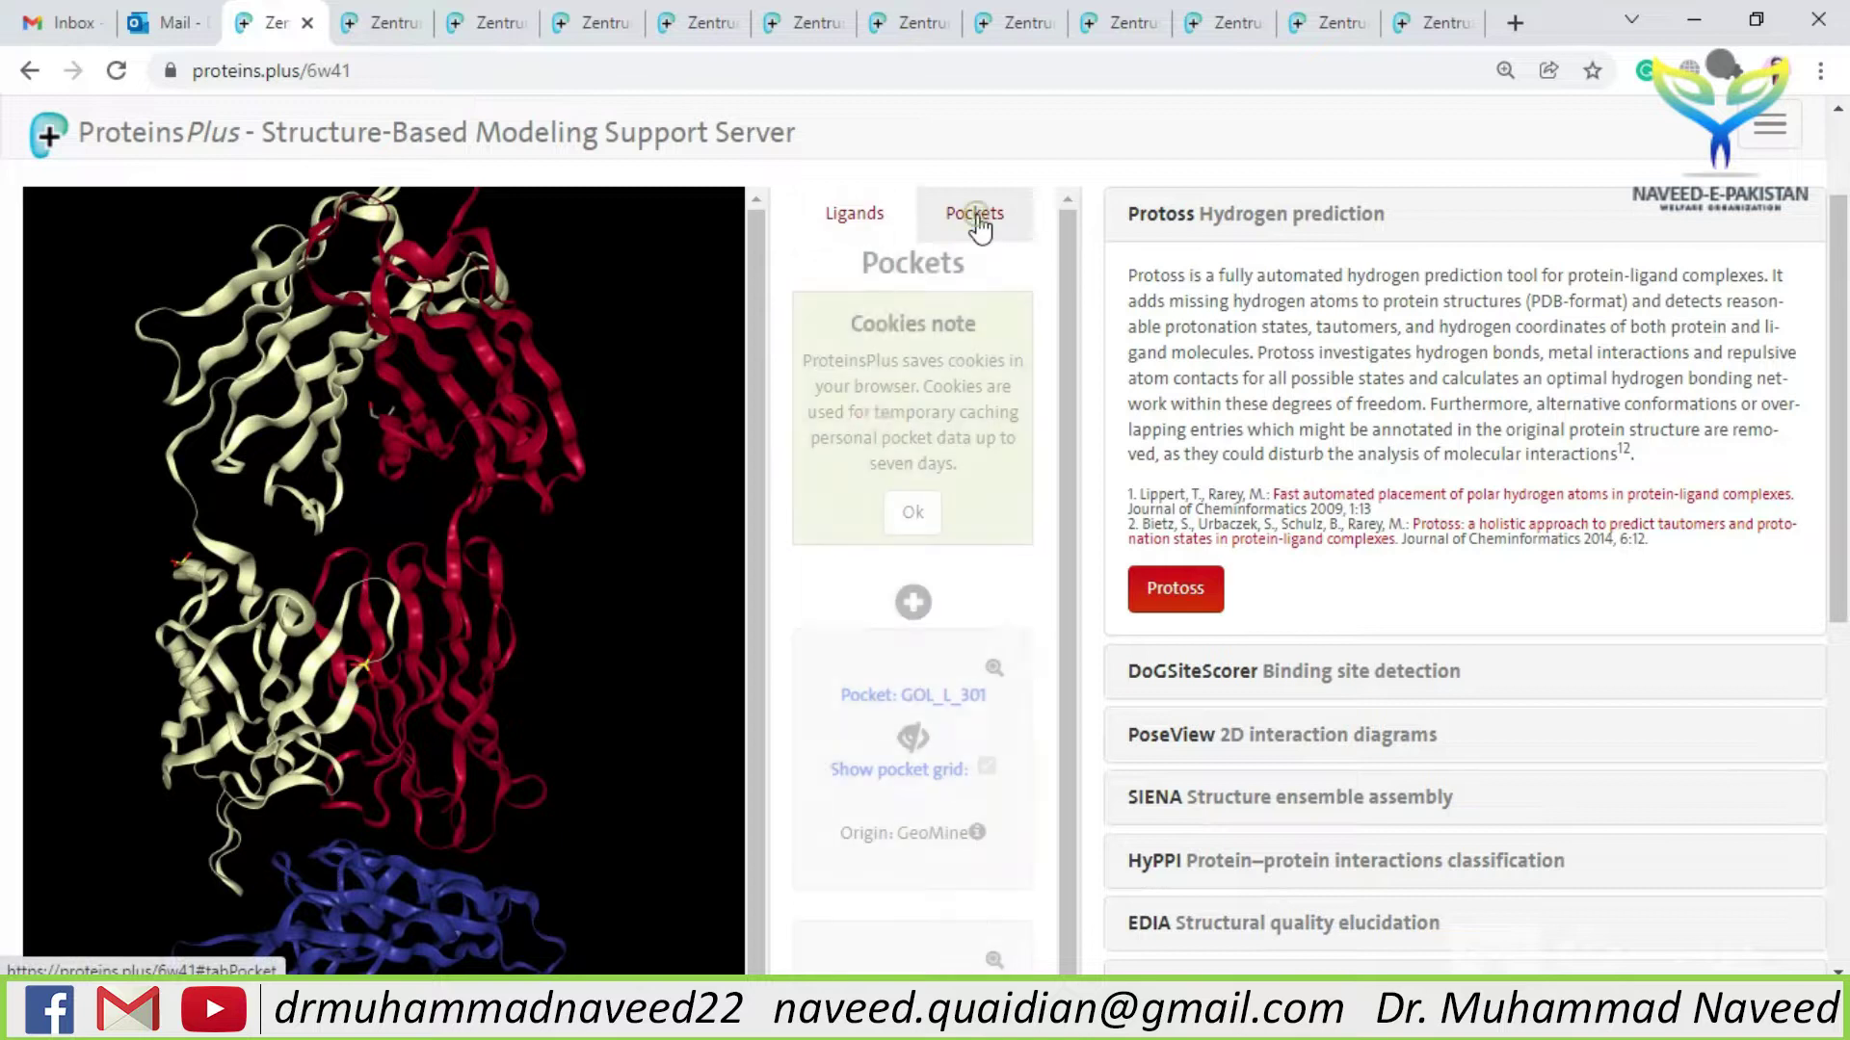
left_click(923, 520)
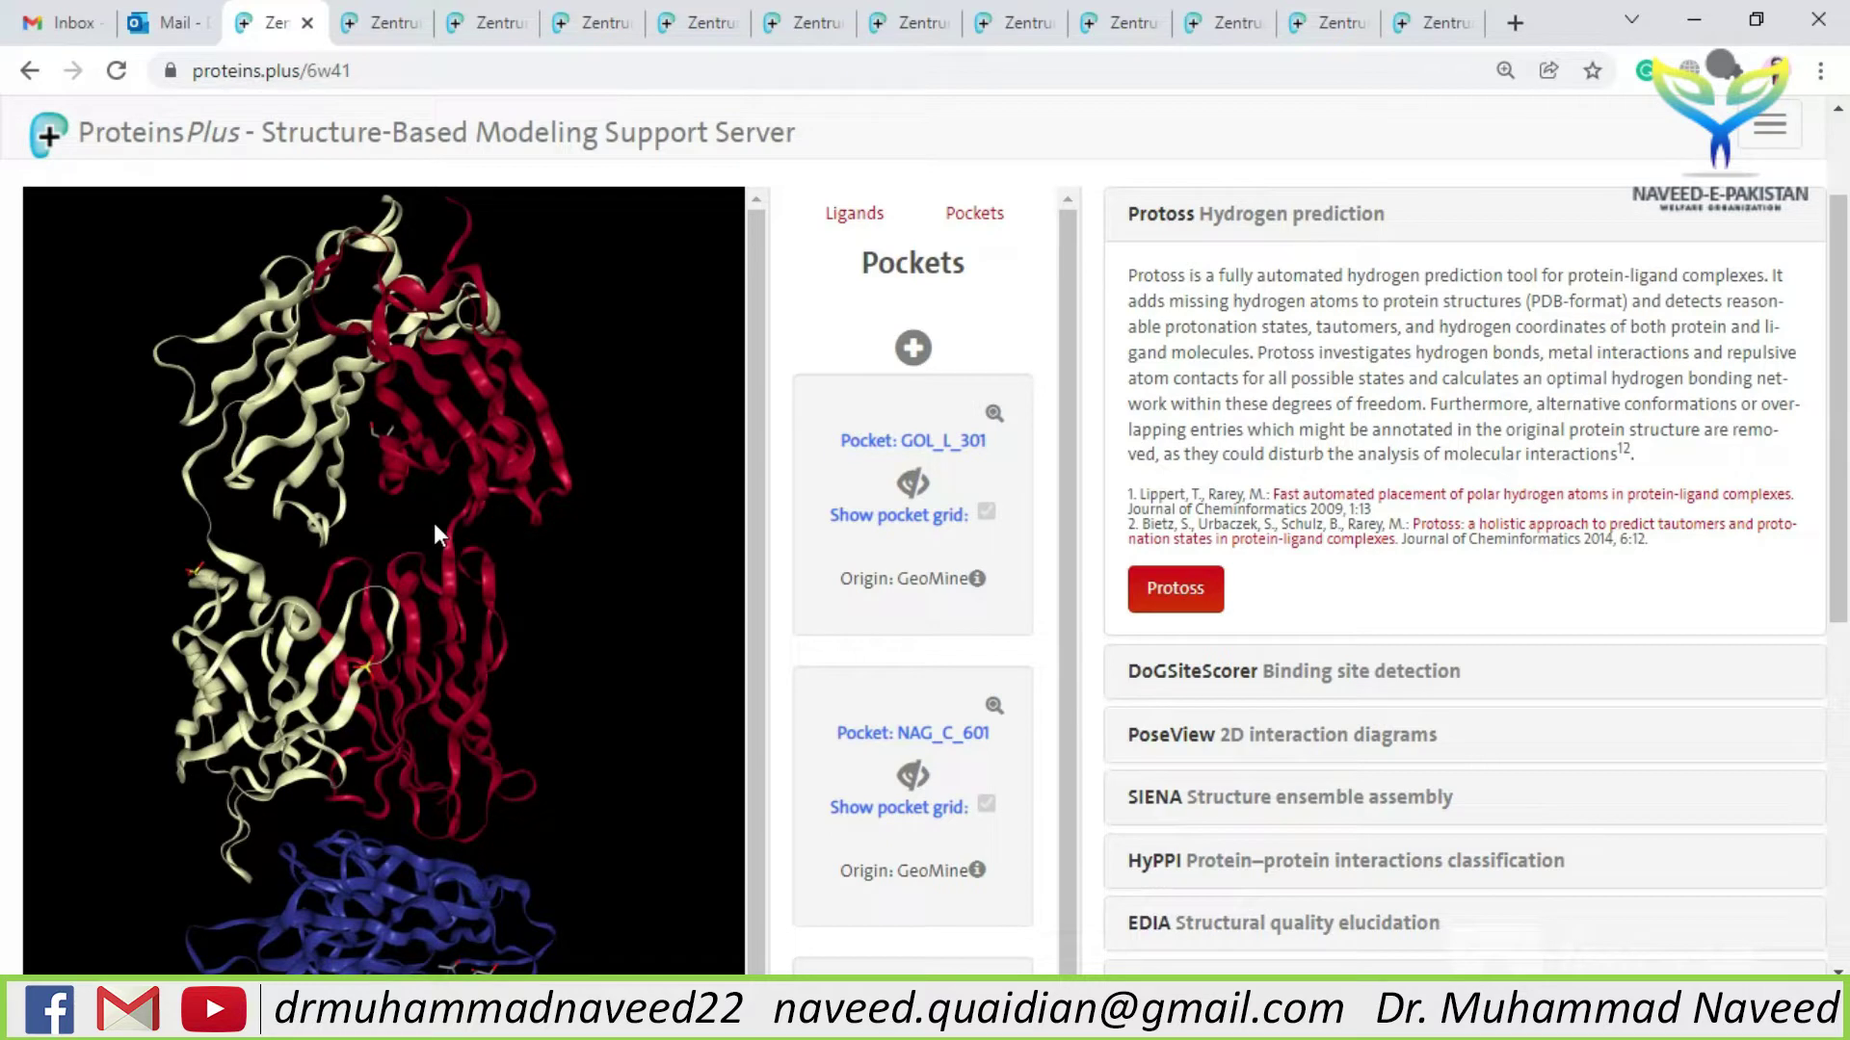
left_click(915, 491)
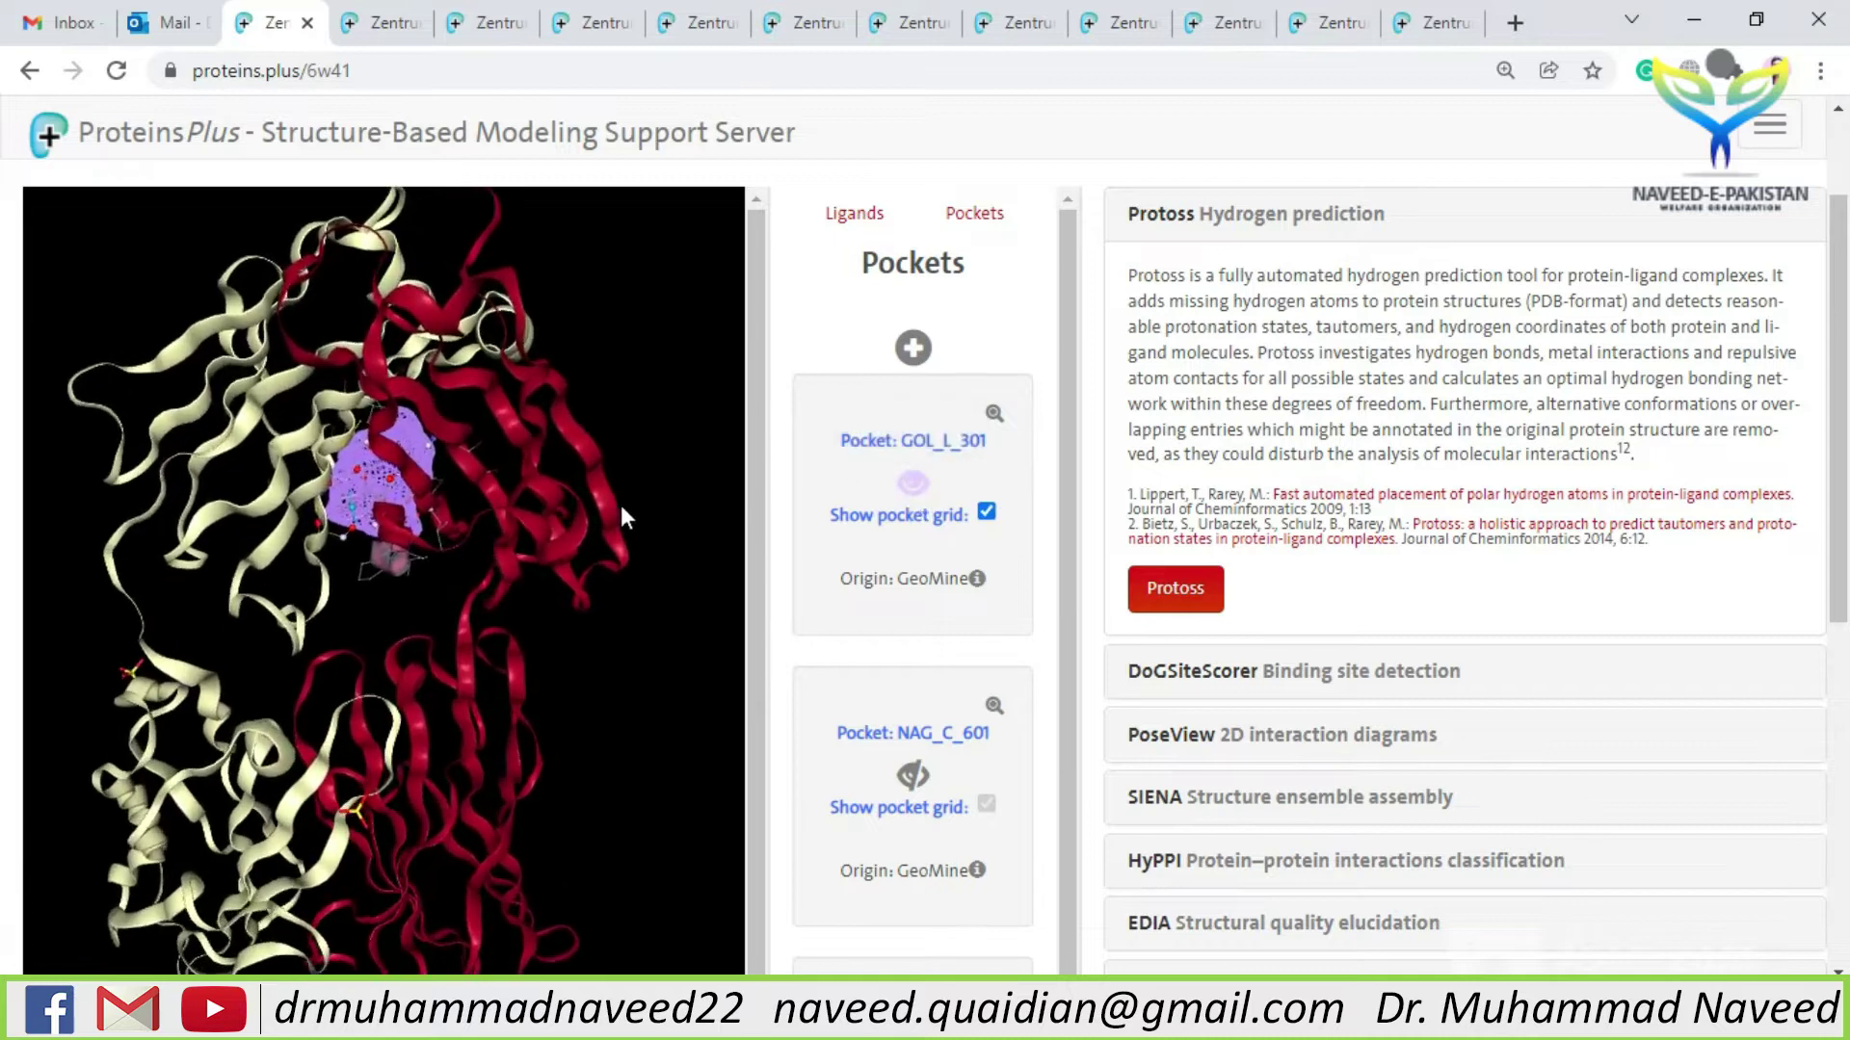
scroll(393, 634, "down", 1)
left_click_drag(394, 634, 257, 792)
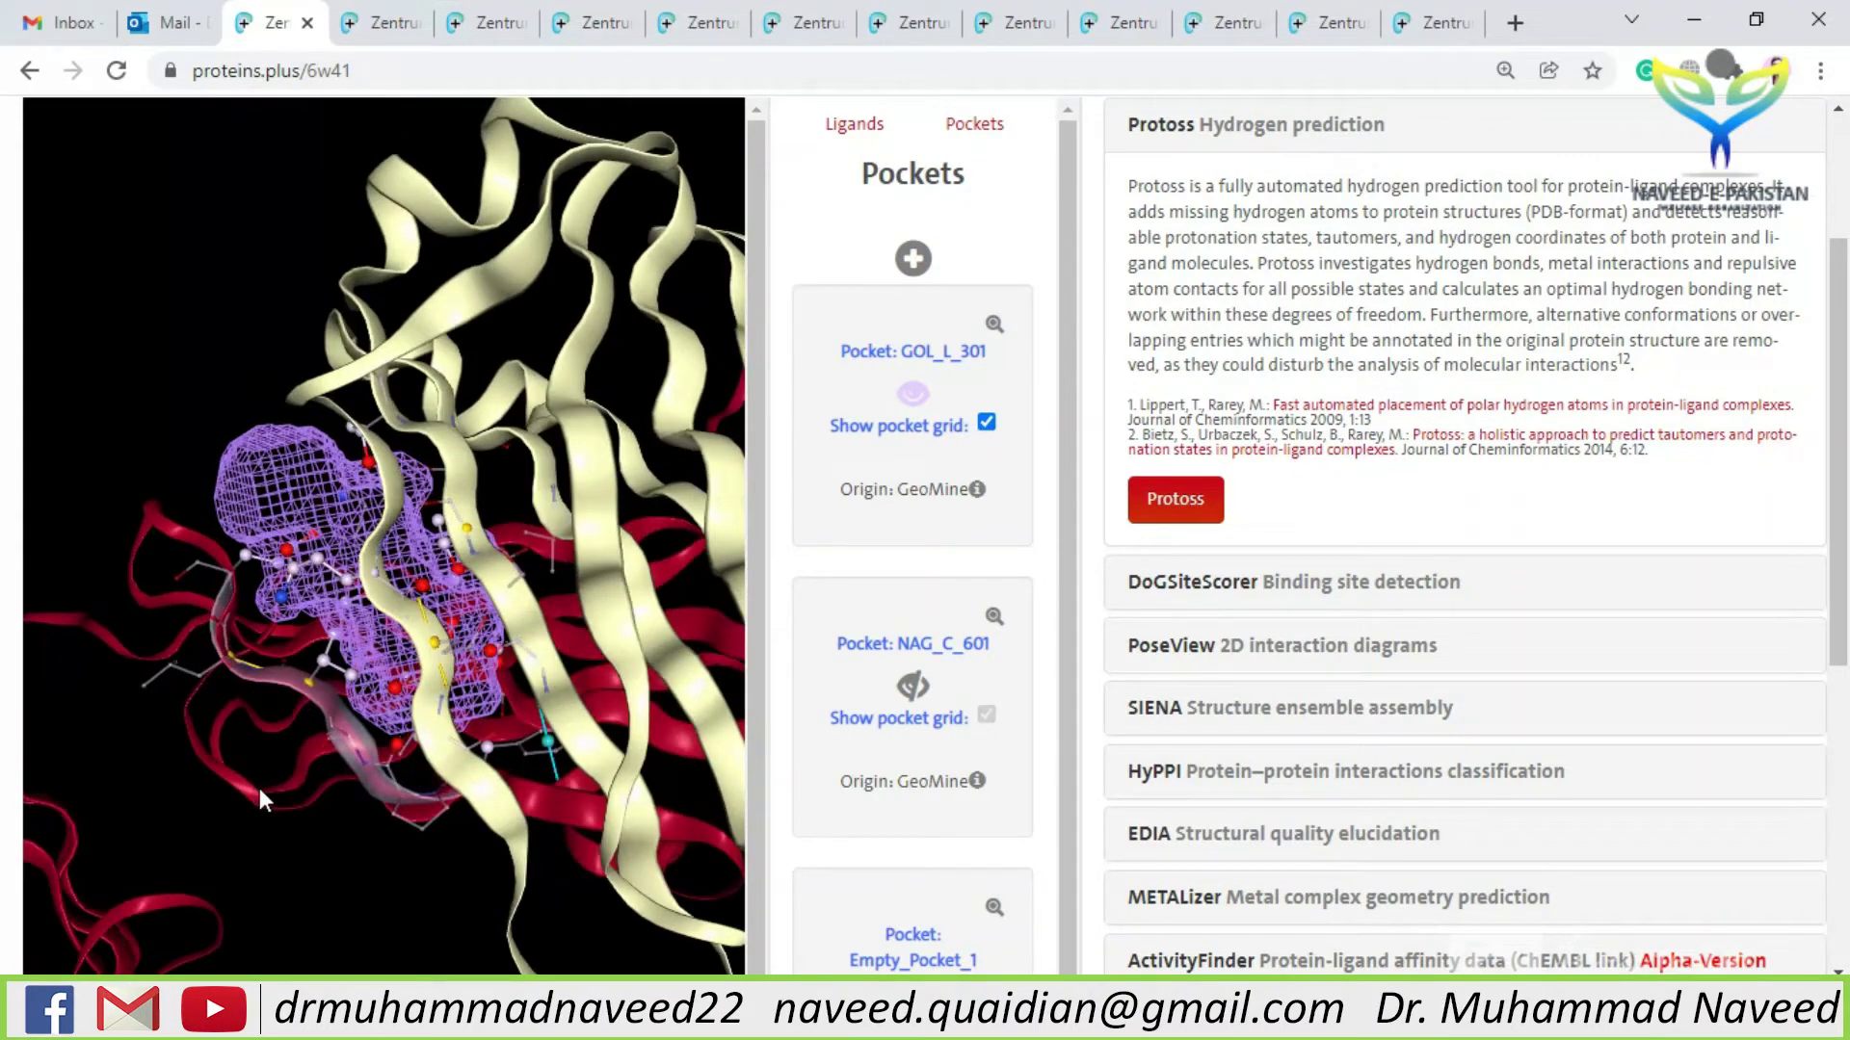
- Hide the GOL_L_301 pocket and display the NAG_C_601 pocket with its grid for inspection
left_click(900, 693)
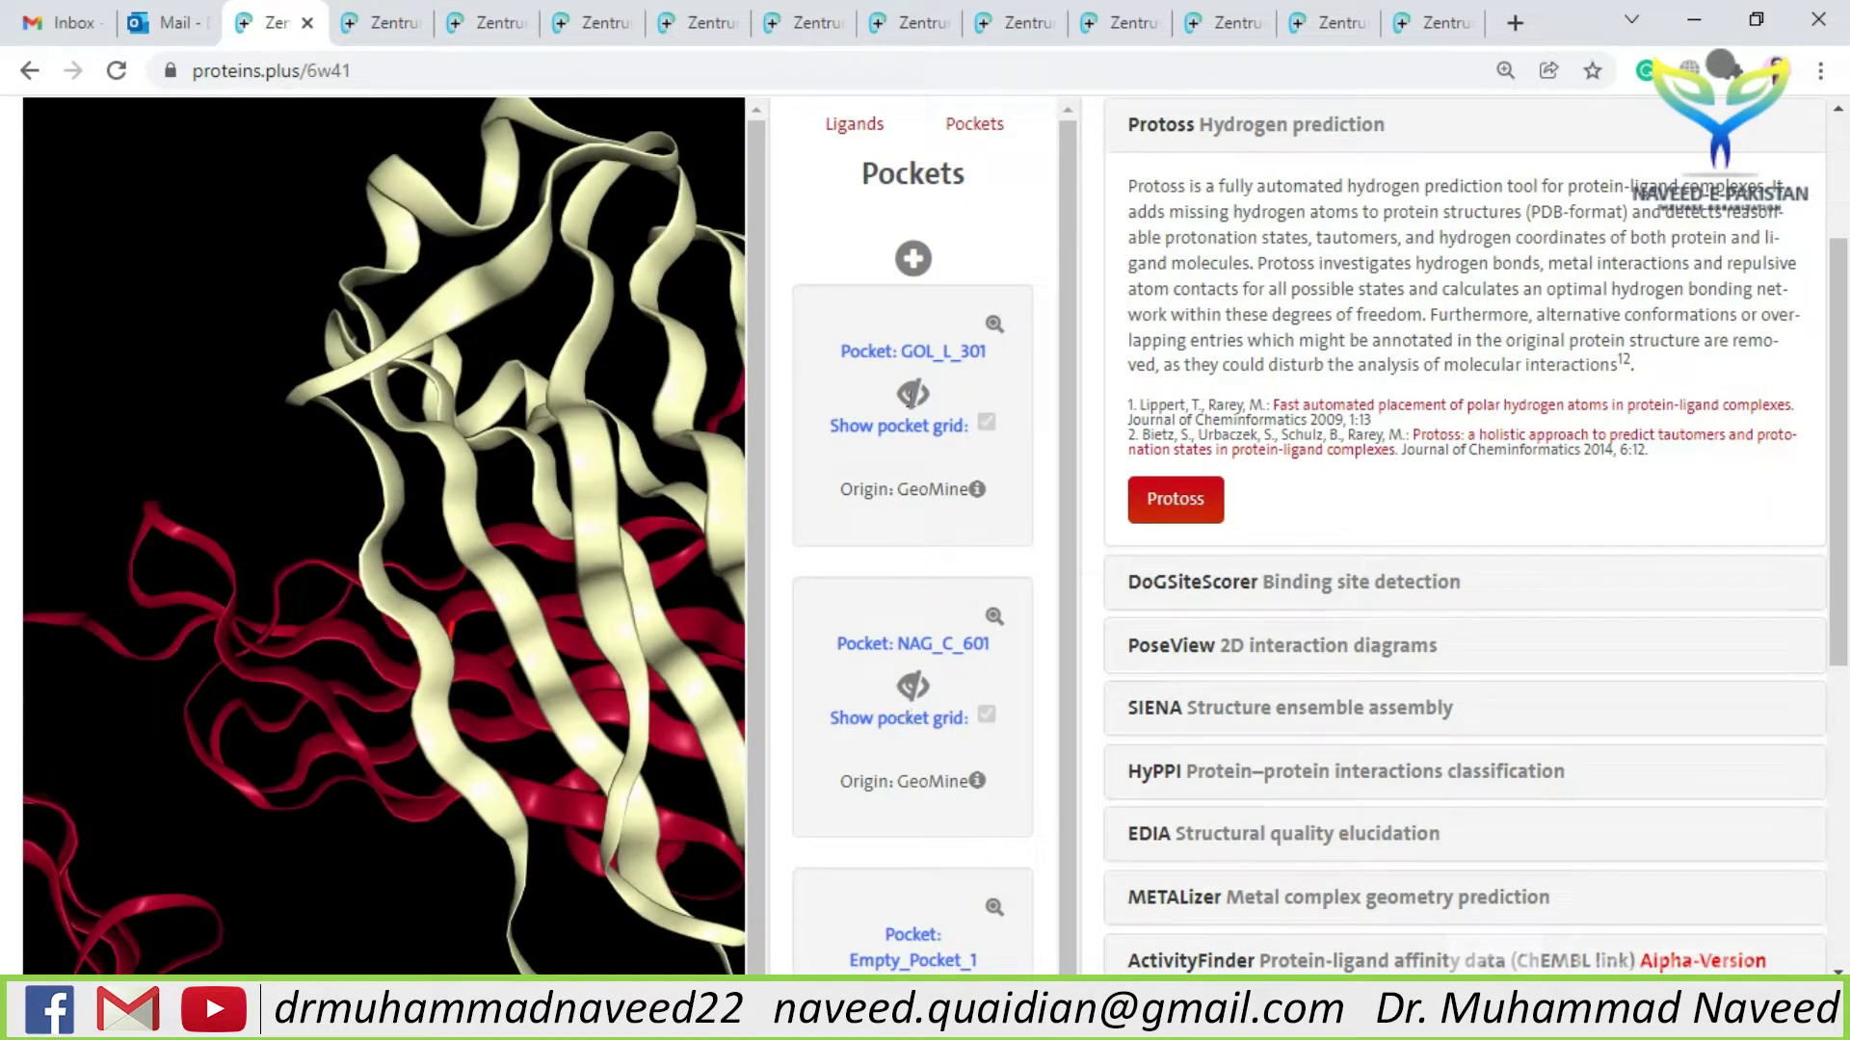
left_click(912, 690)
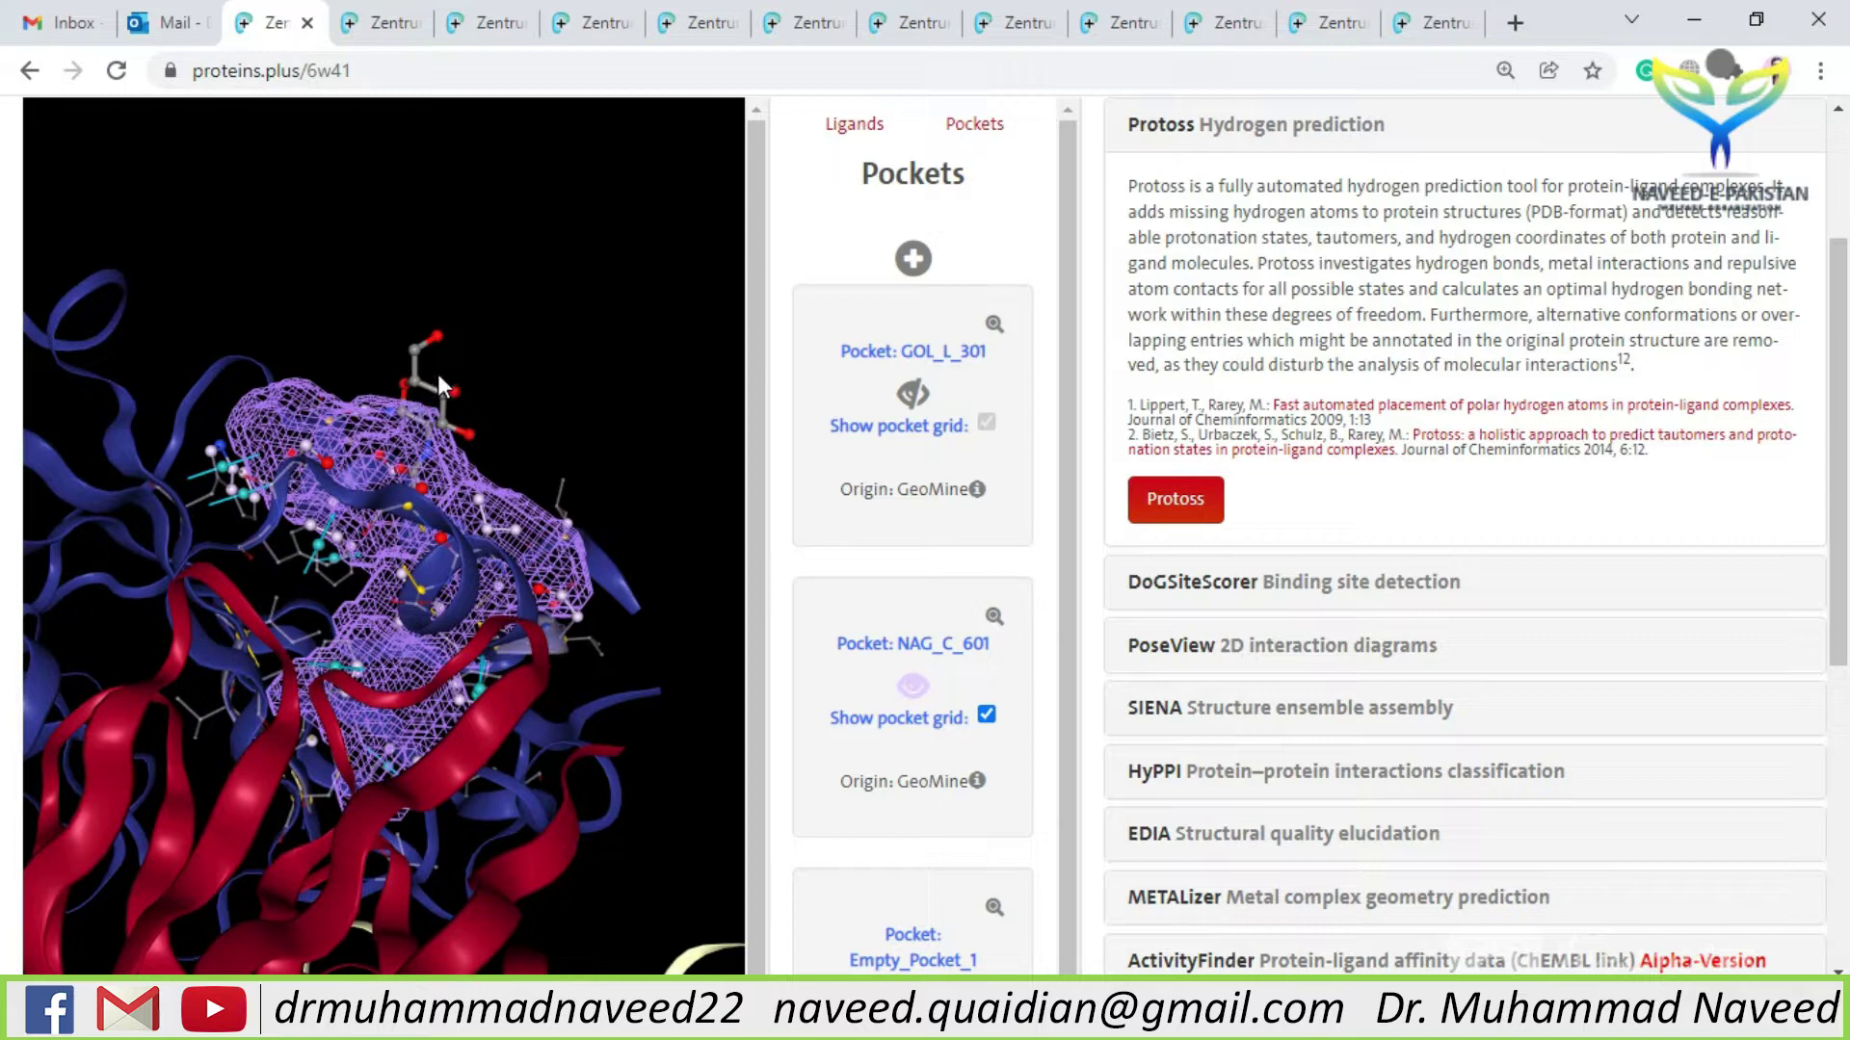
left_click_drag(438, 374, 494, 461)
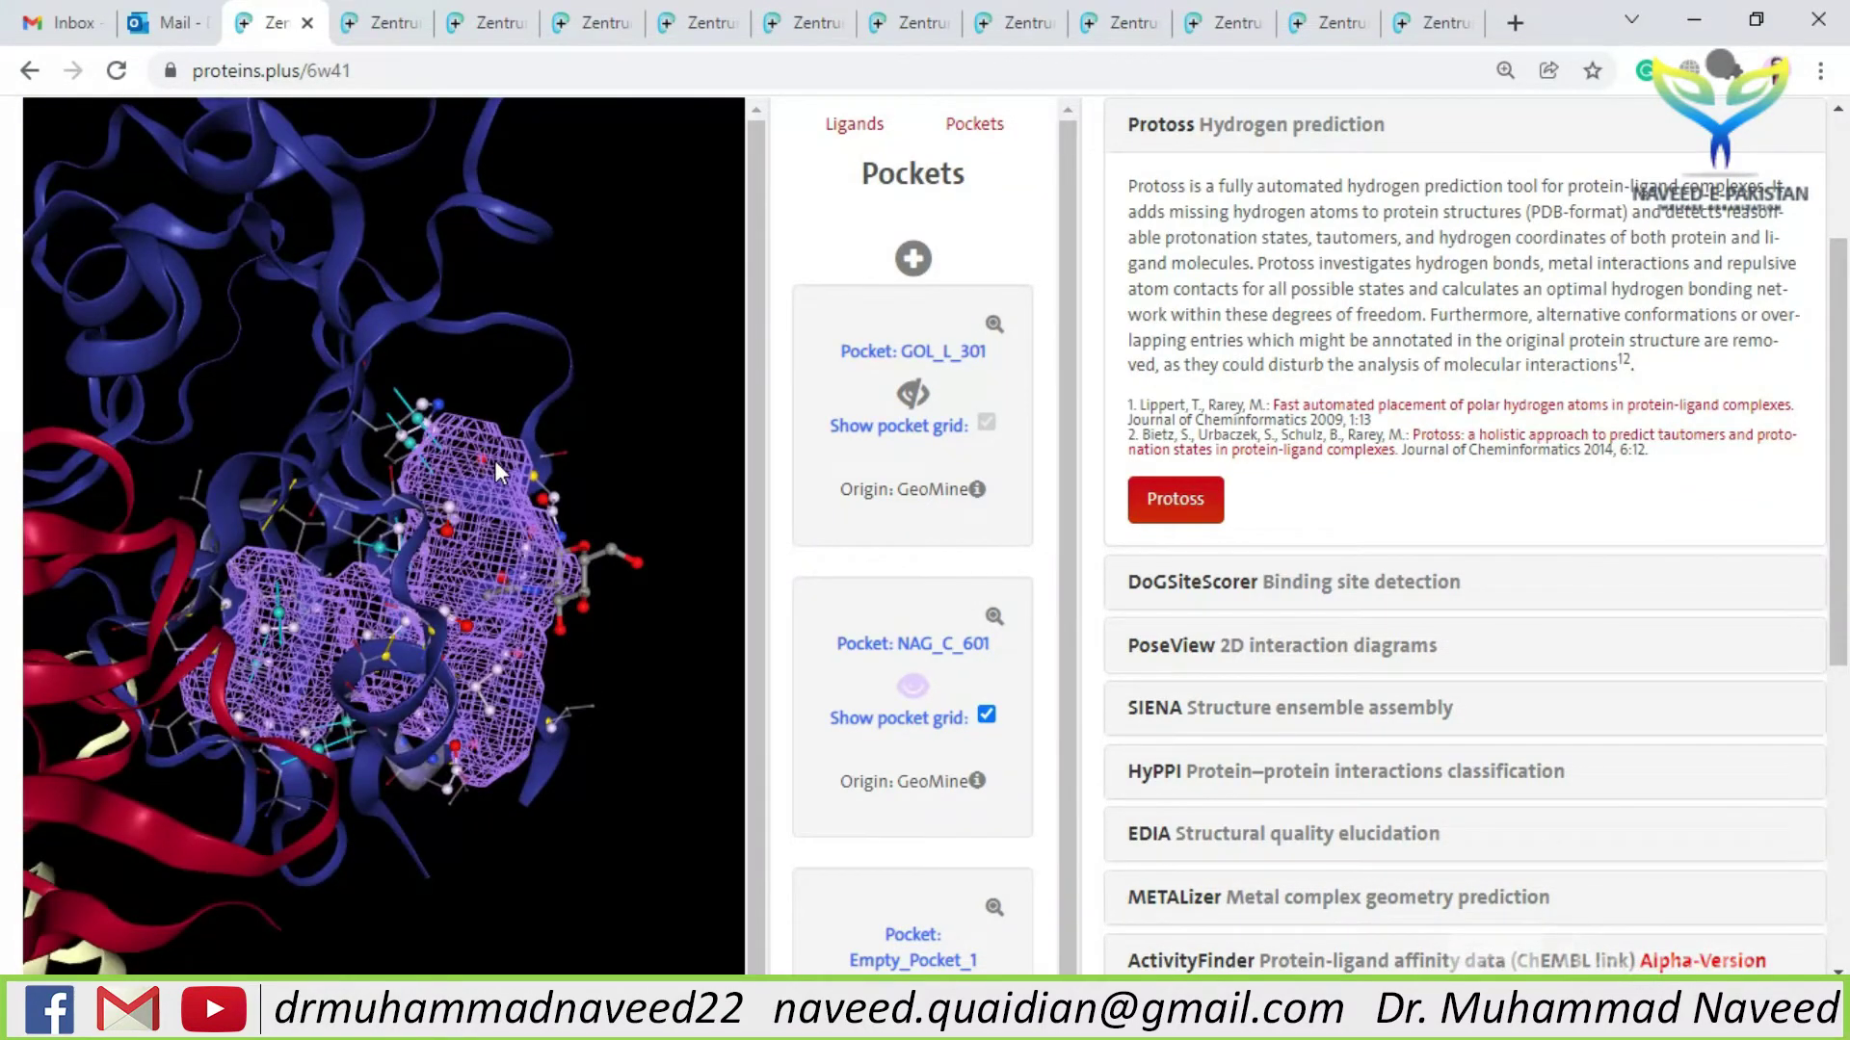
scroll(495, 460, "down", 5)
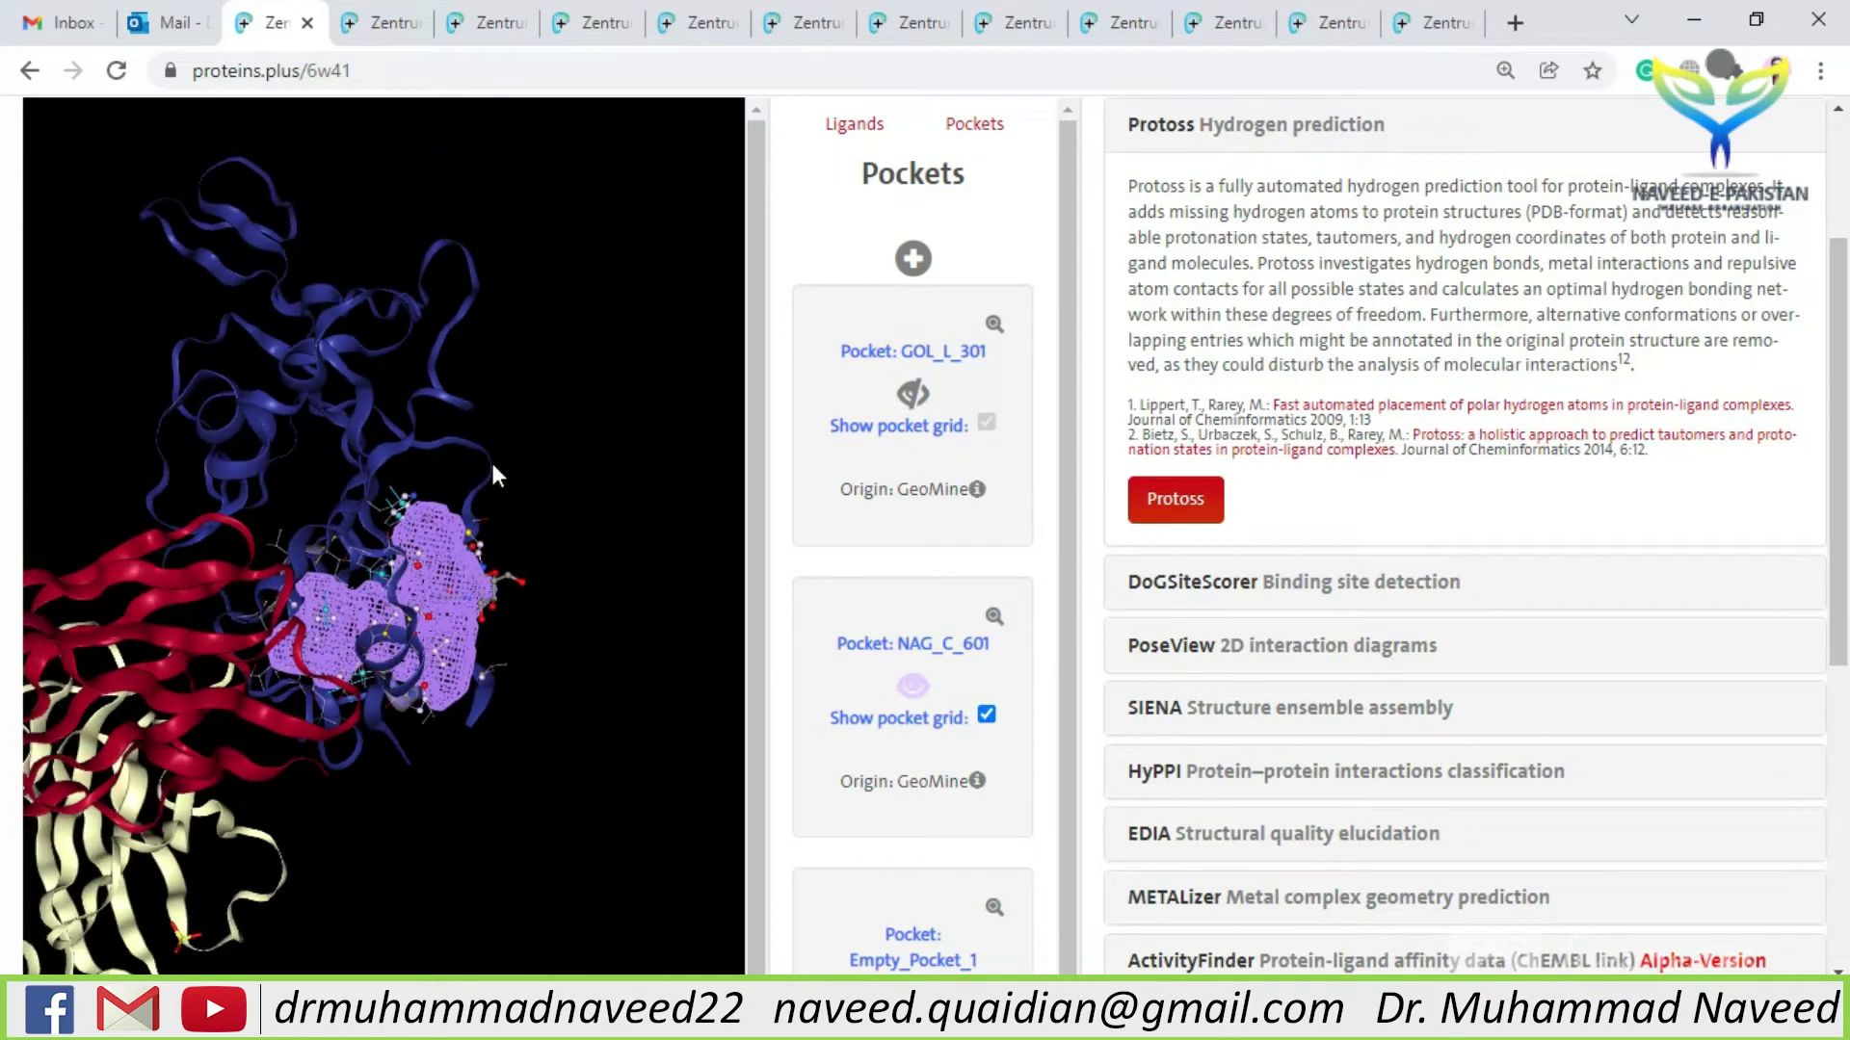
- Try the Ball+Sticks and Spacefill protein representations, returning to Cartoon
left_click_drag(1833, 466, 1834, 693)
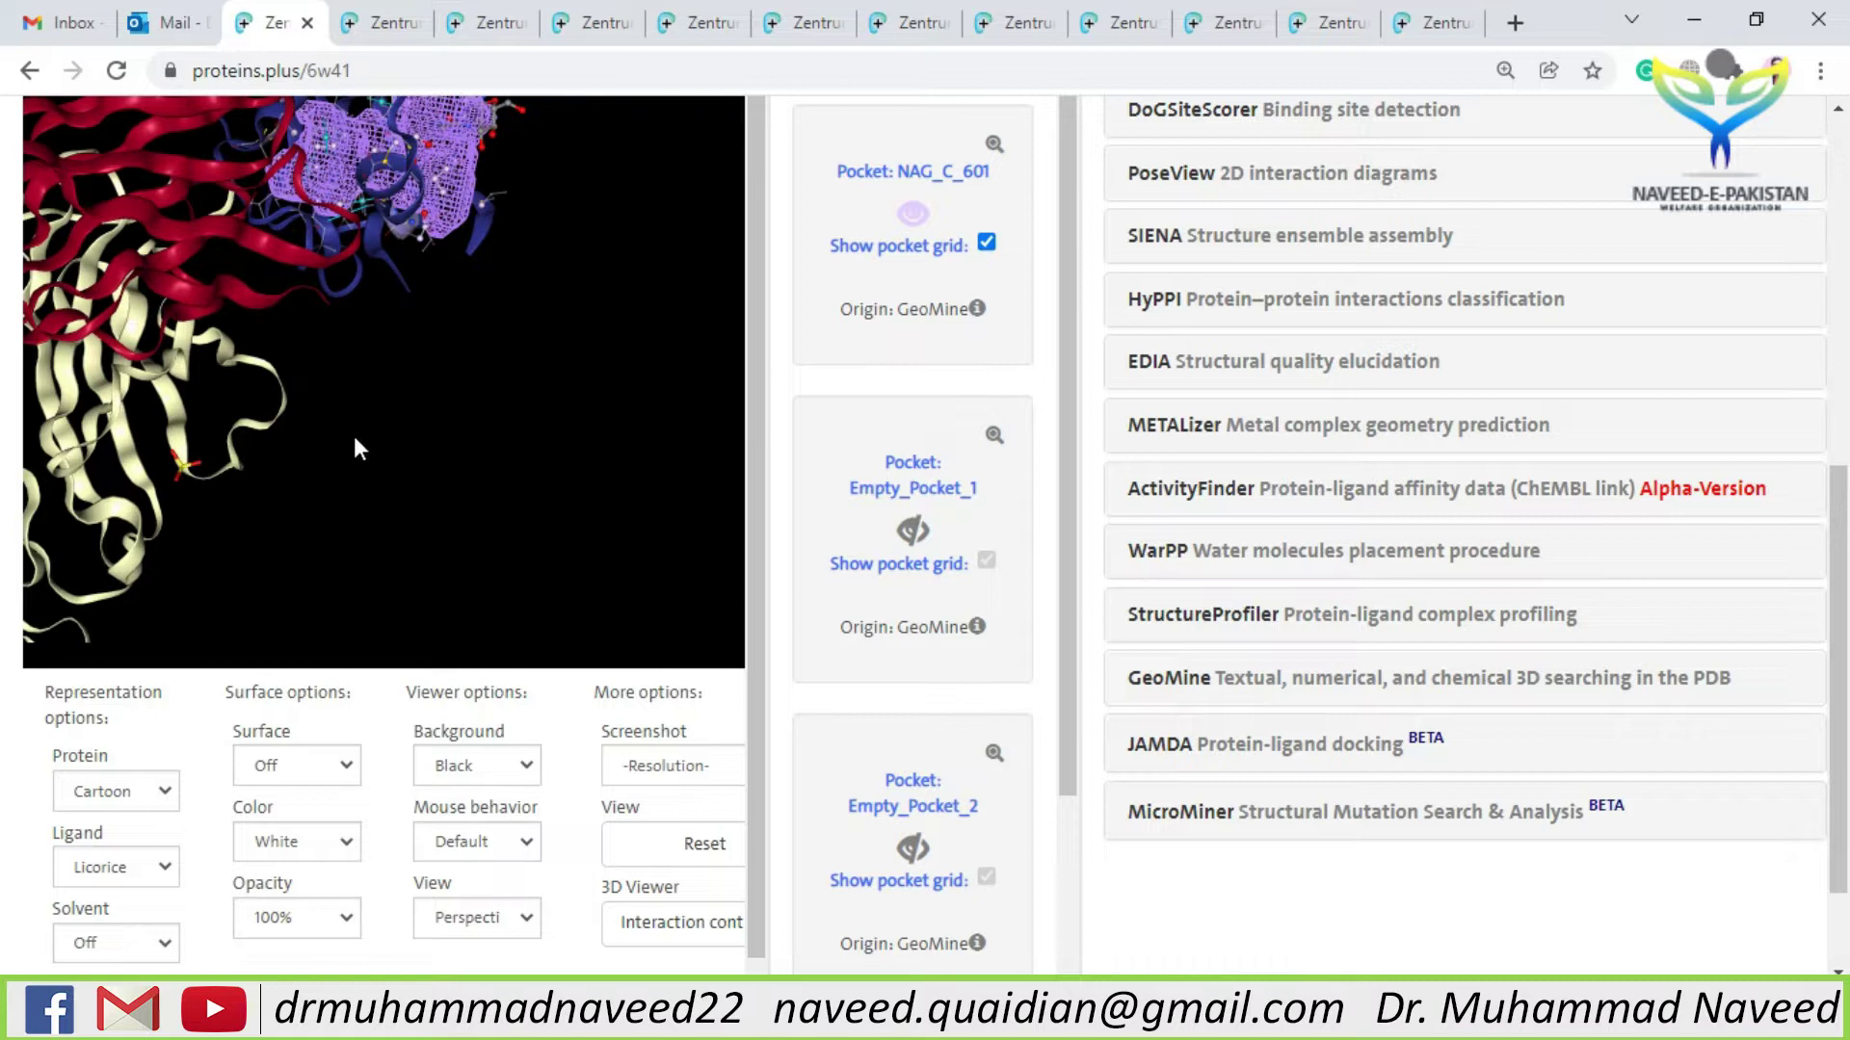
left_click_drag(115, 415, 193, 578)
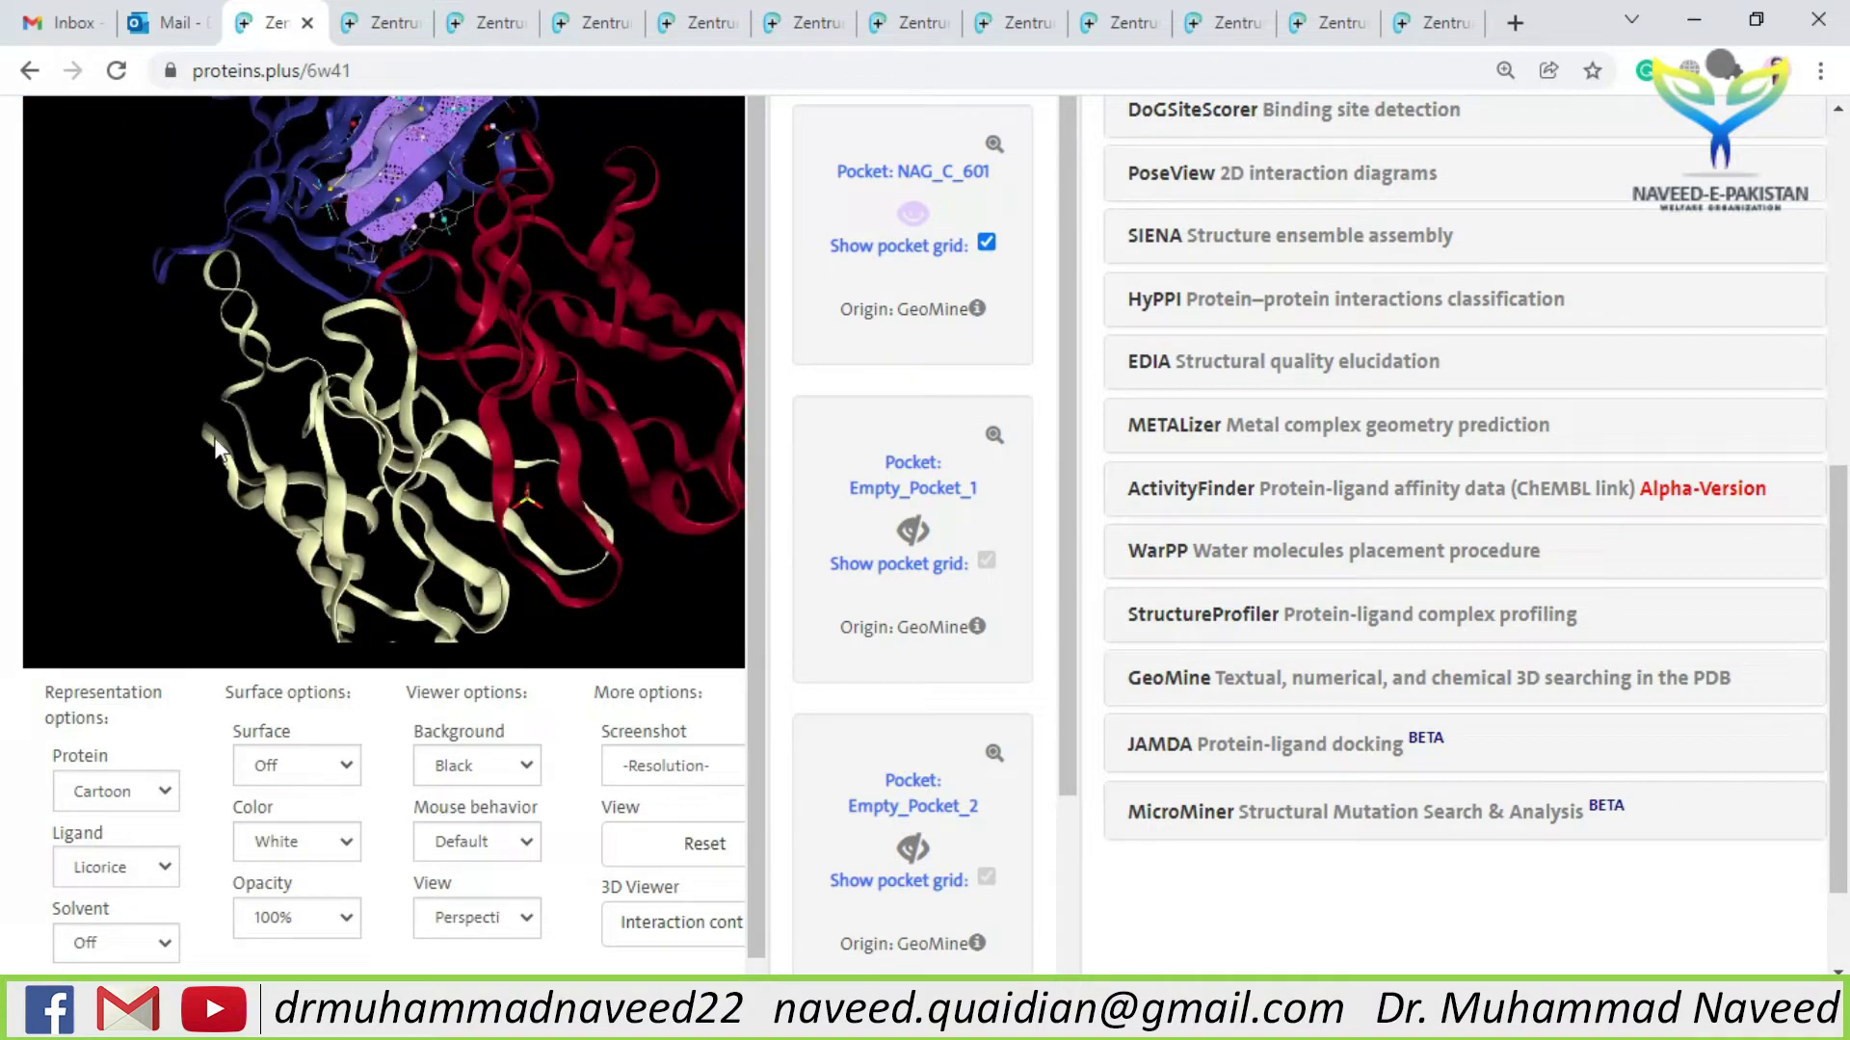
left_click(145, 810)
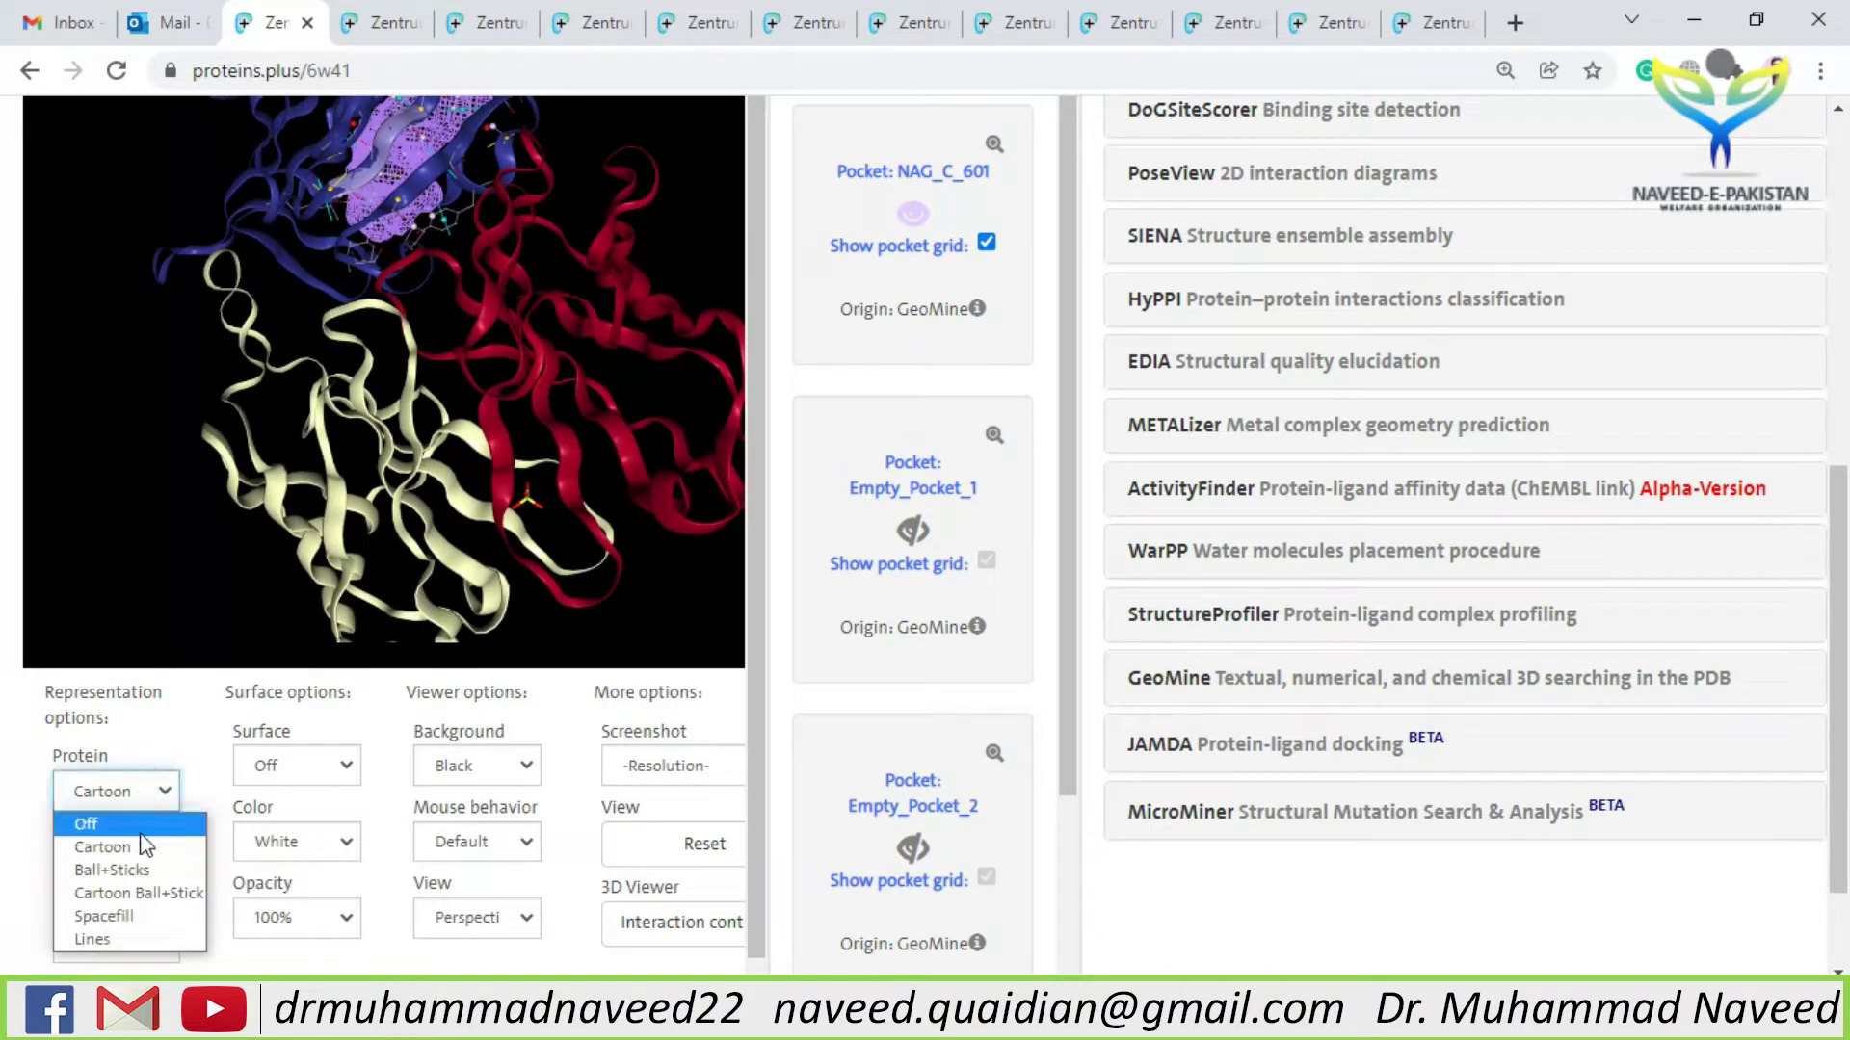
left_click(142, 870)
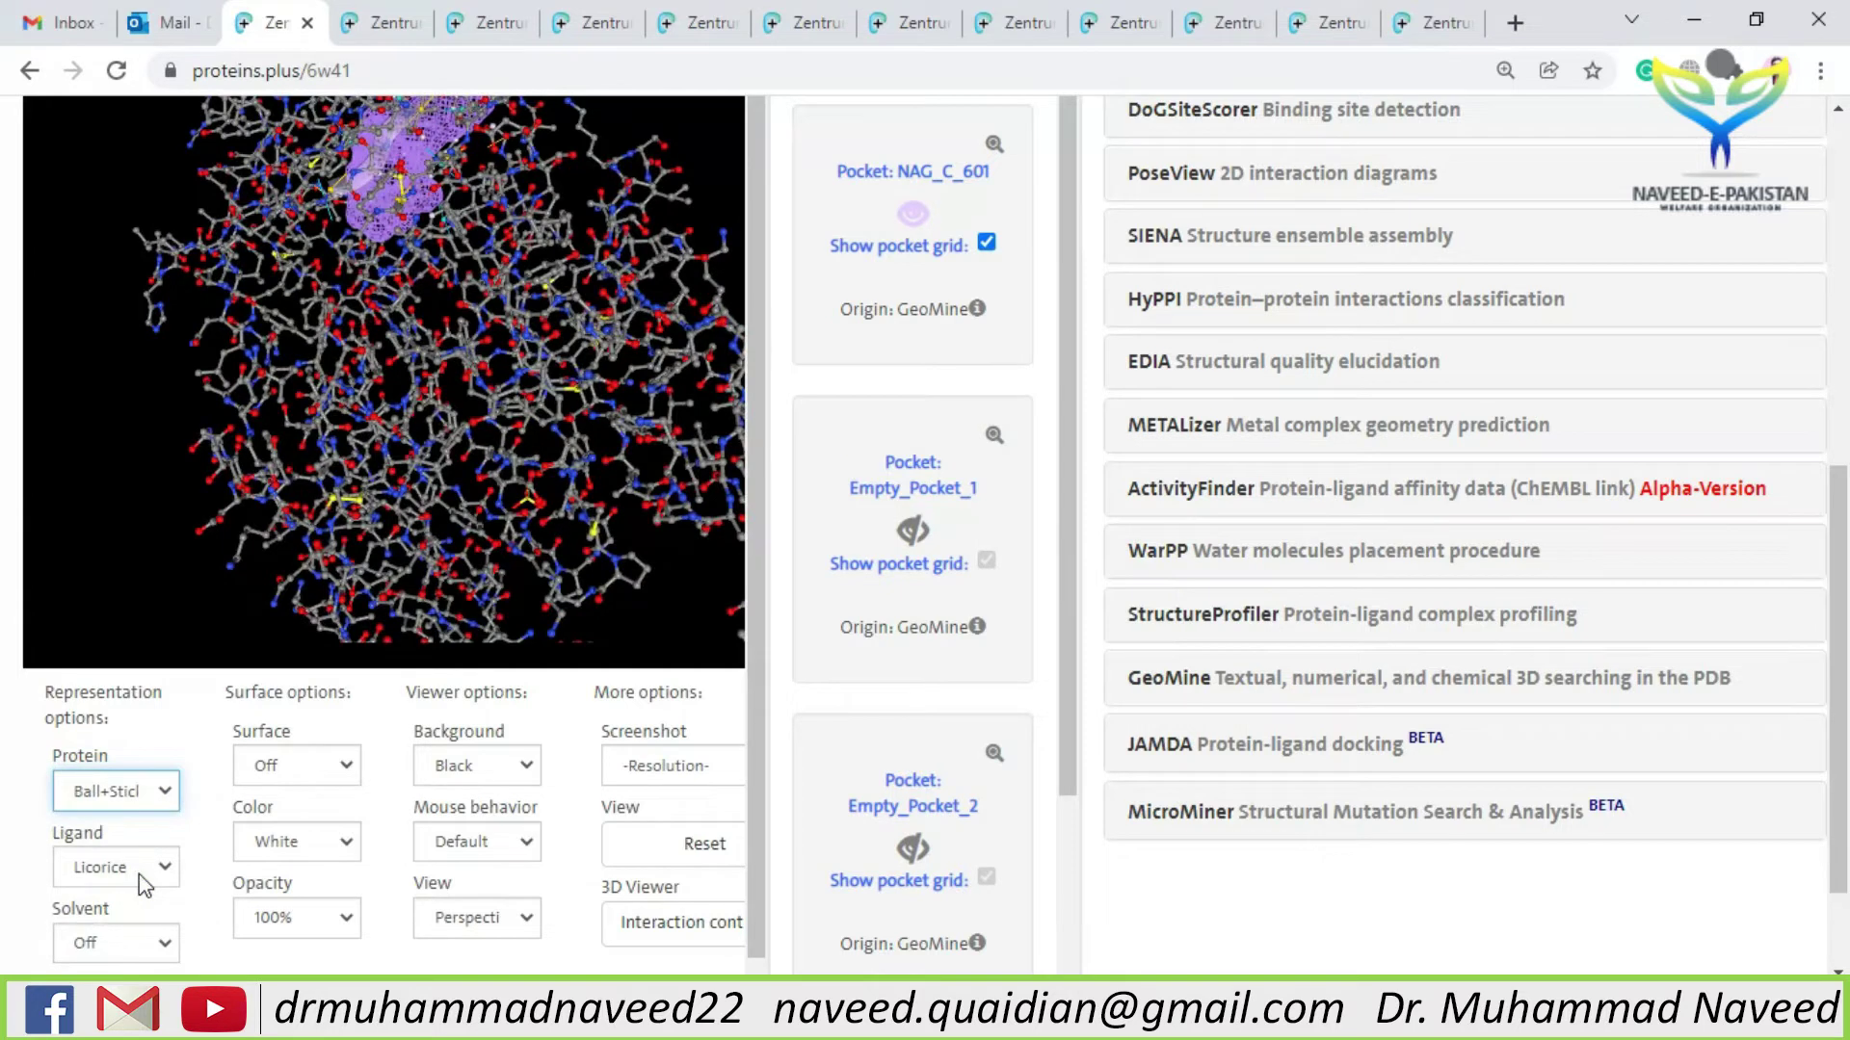
left_click(163, 791)
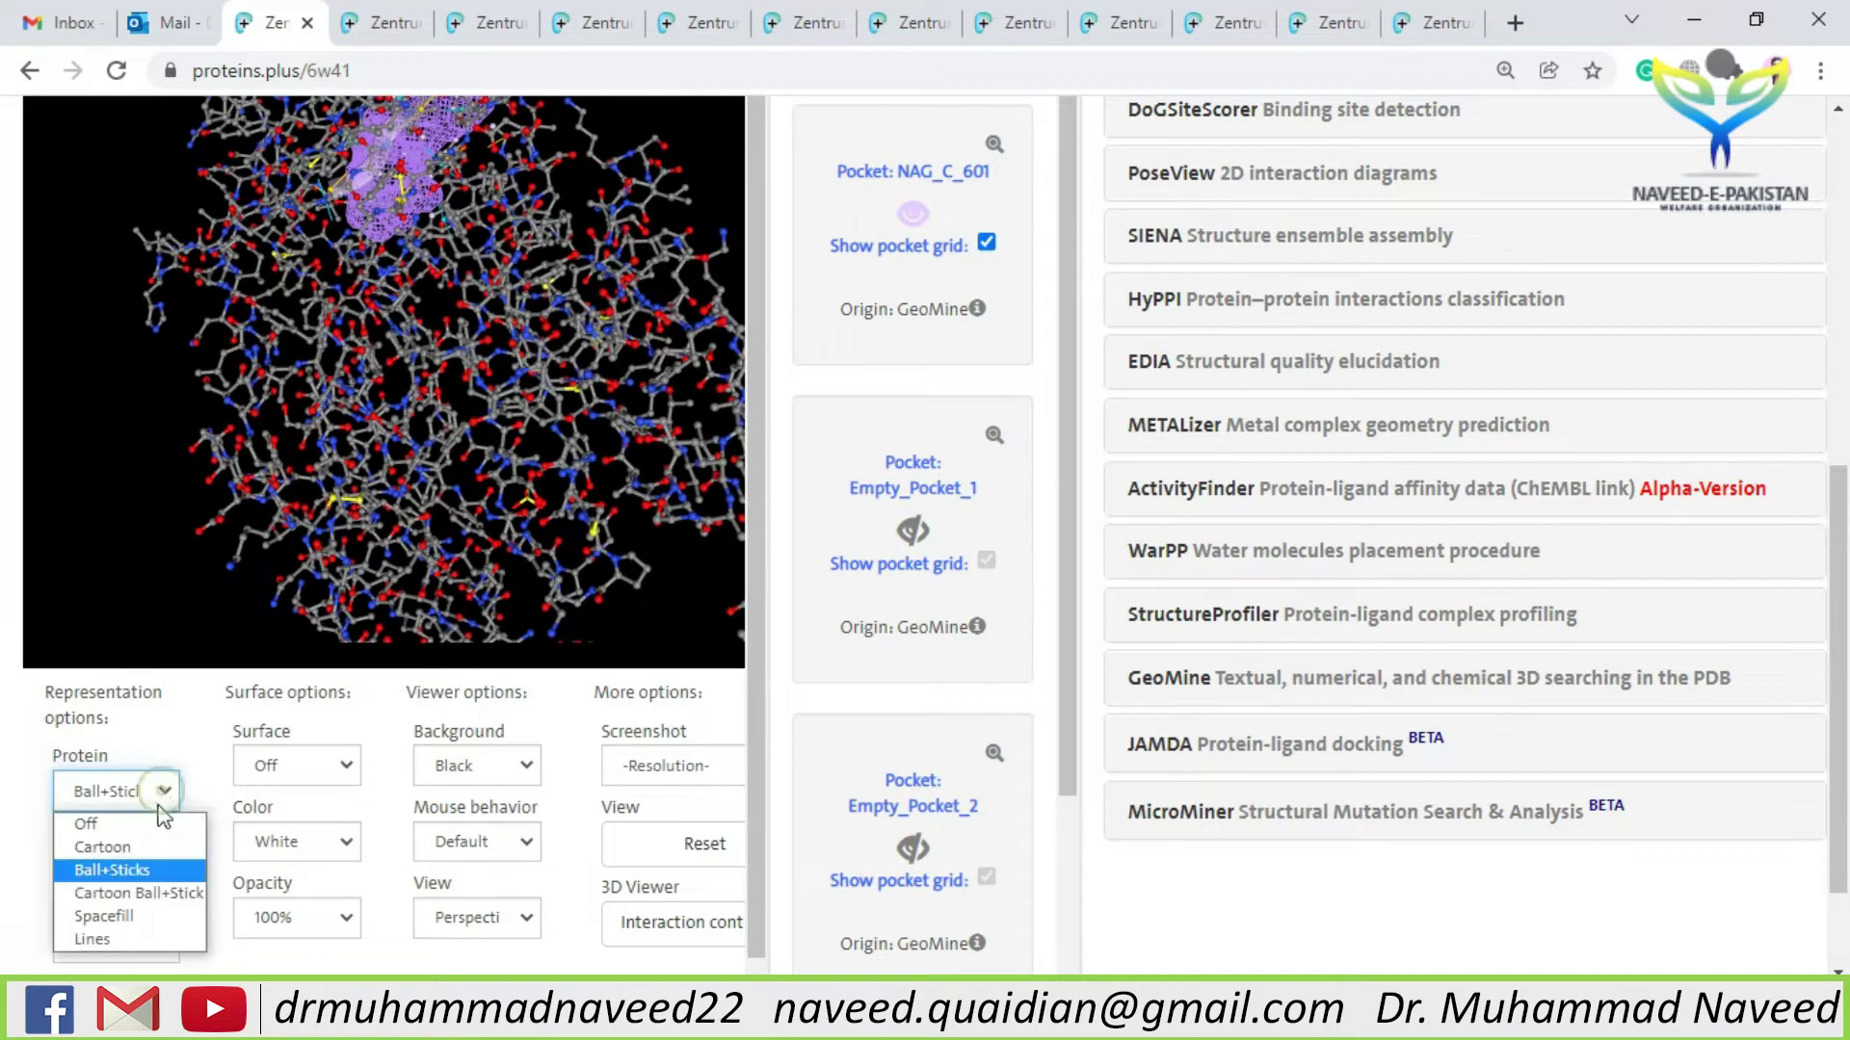
left_click(136, 916)
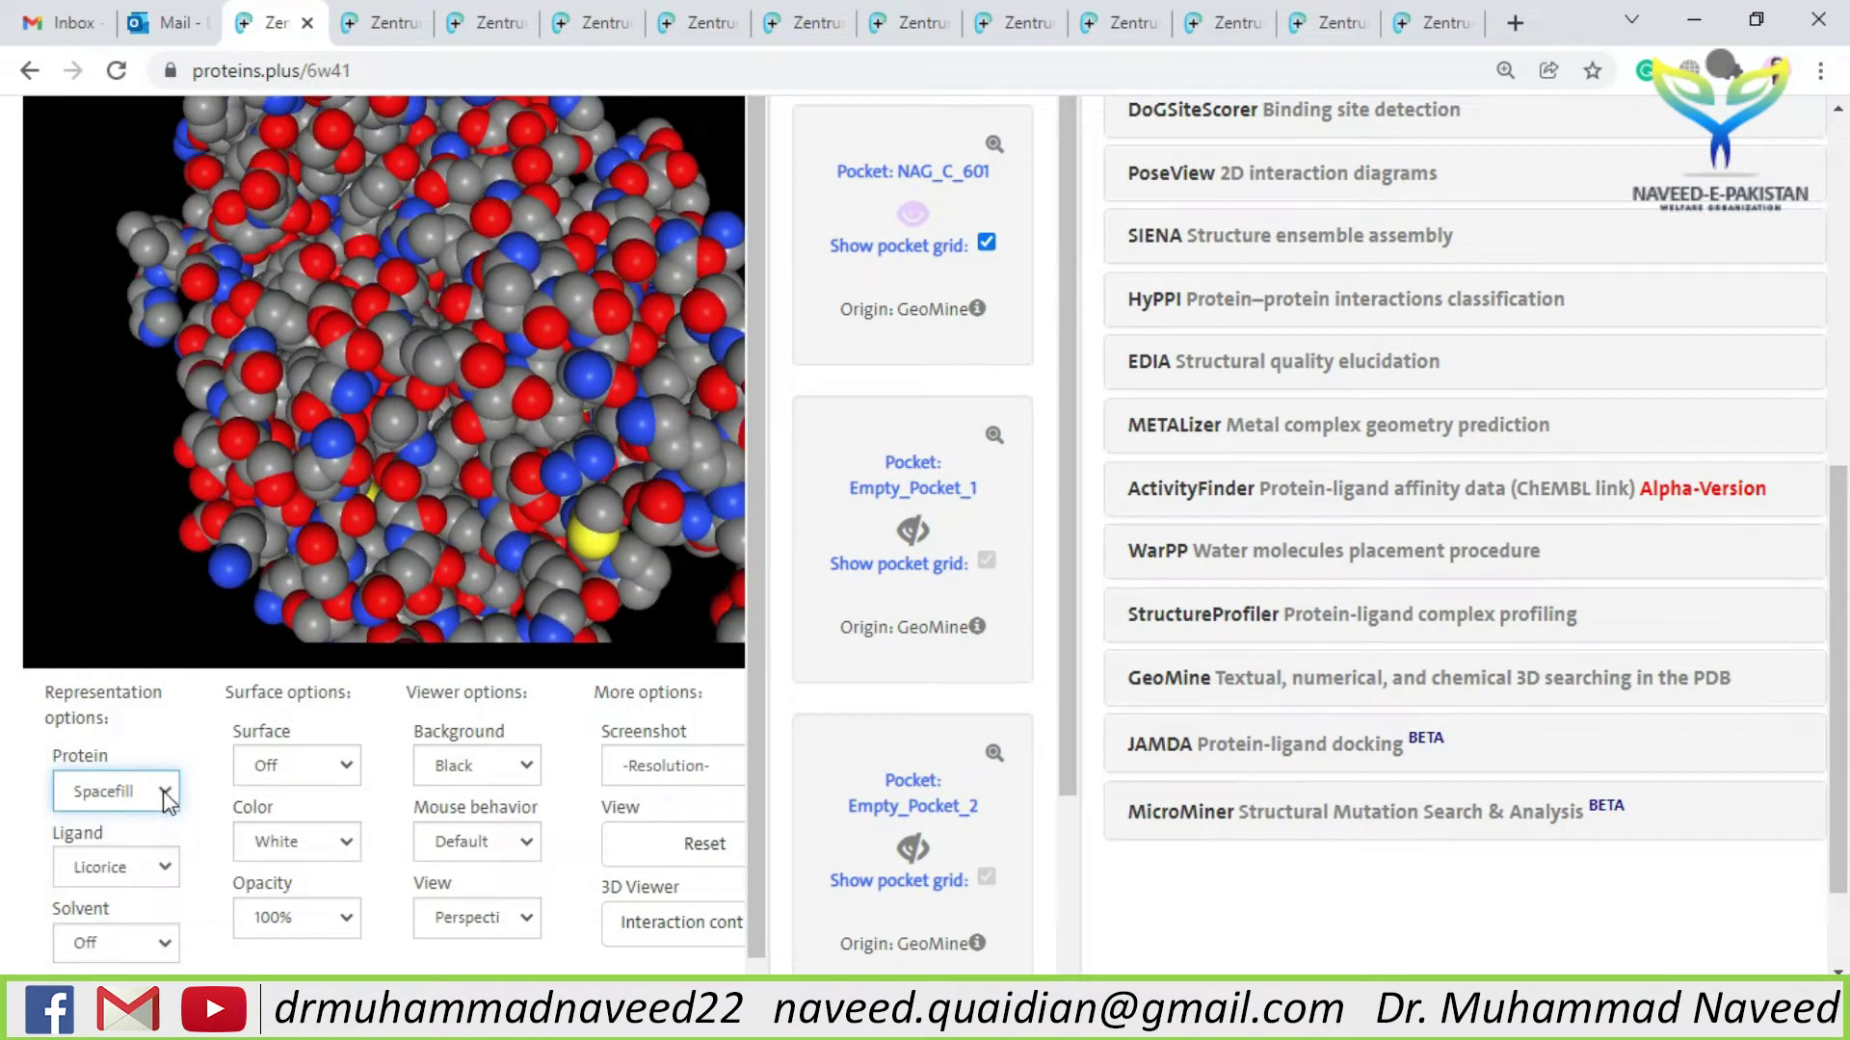
left_click(165, 793)
left_click(145, 846)
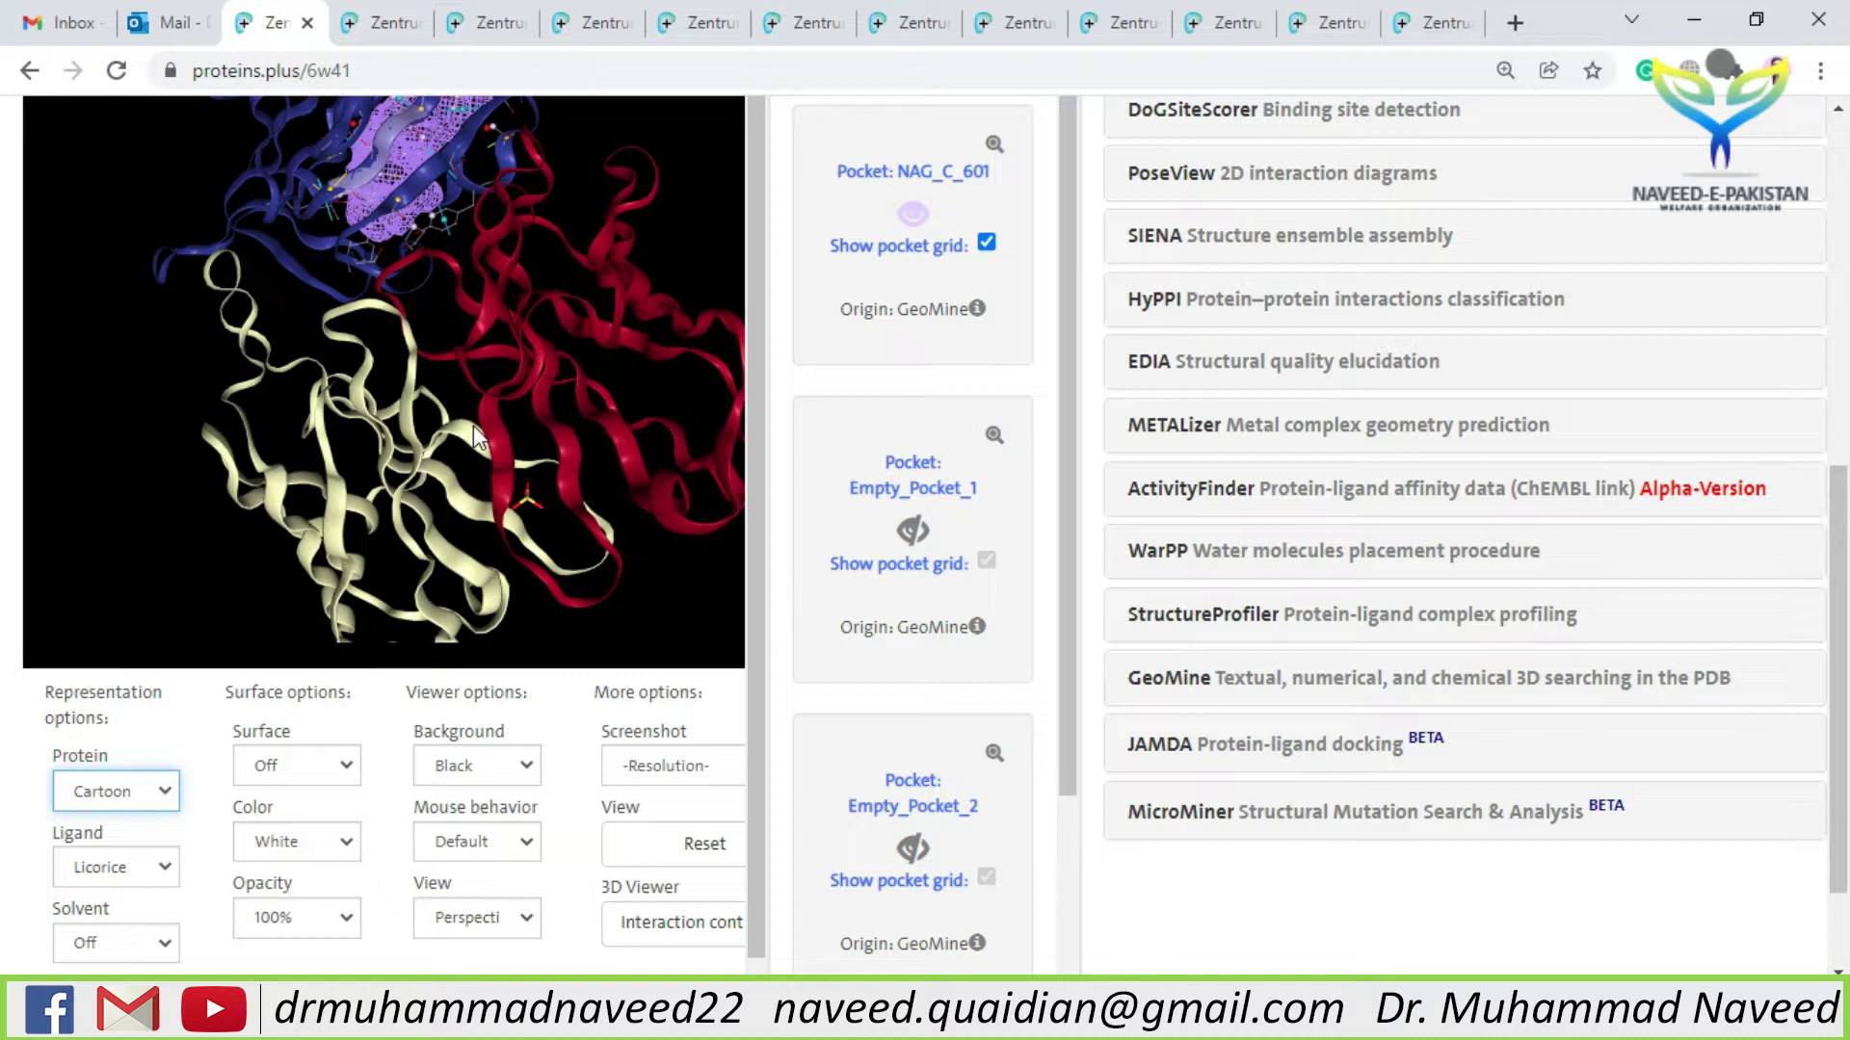
- Turn on the protein's molecular surface and inspect the overall shape of the complex
left_click(342, 768)
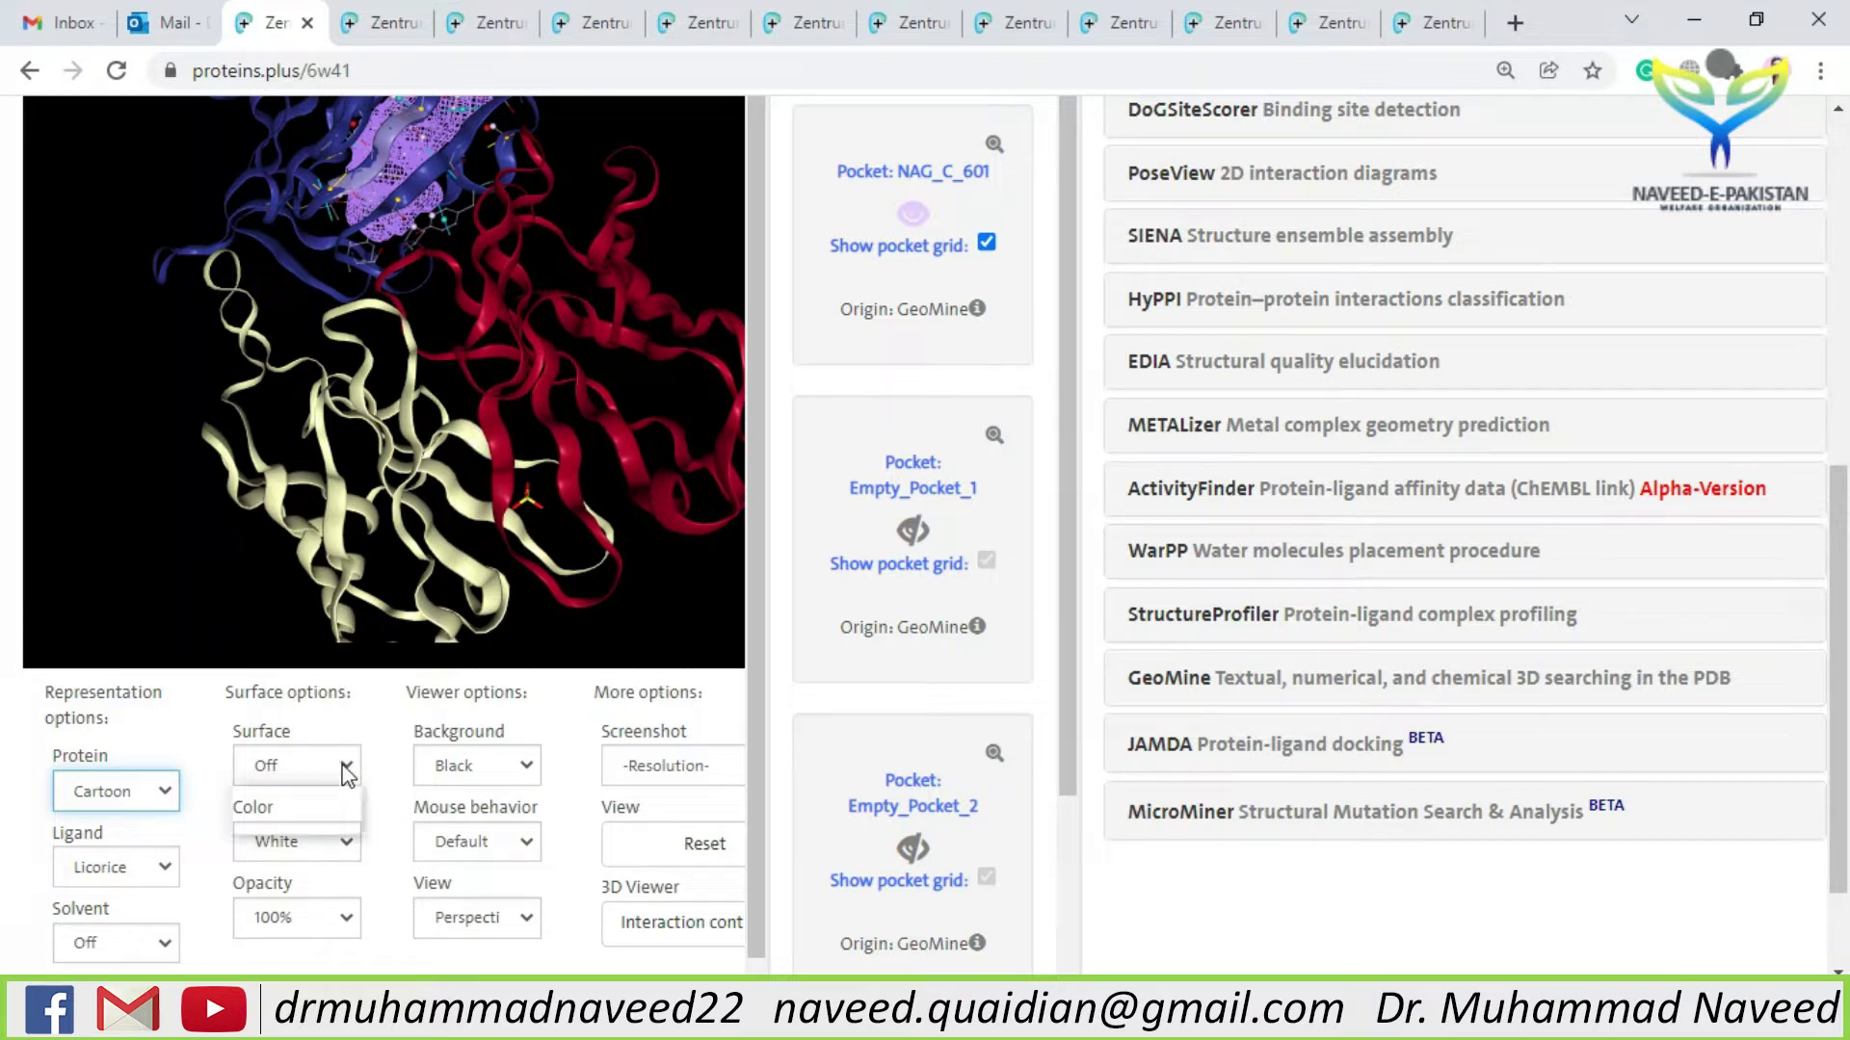
left_click(289, 822)
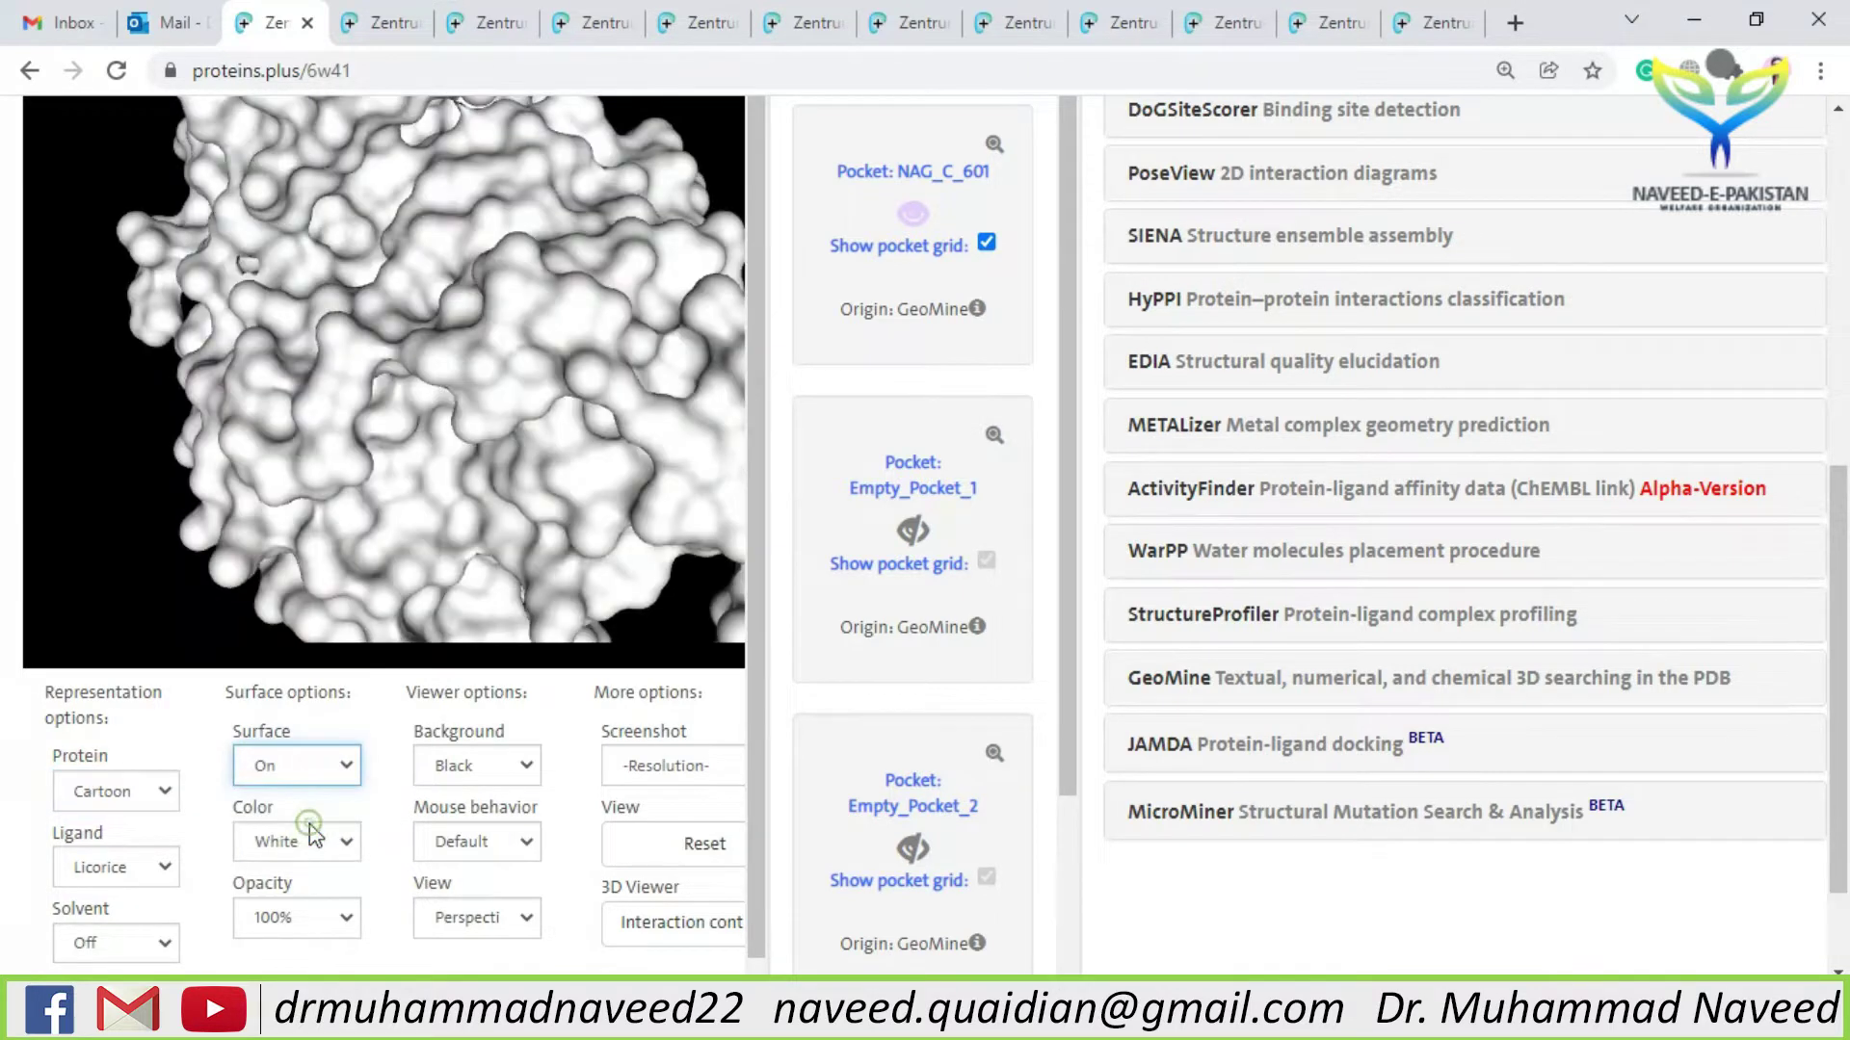
scroll(466, 487, "down", 5)
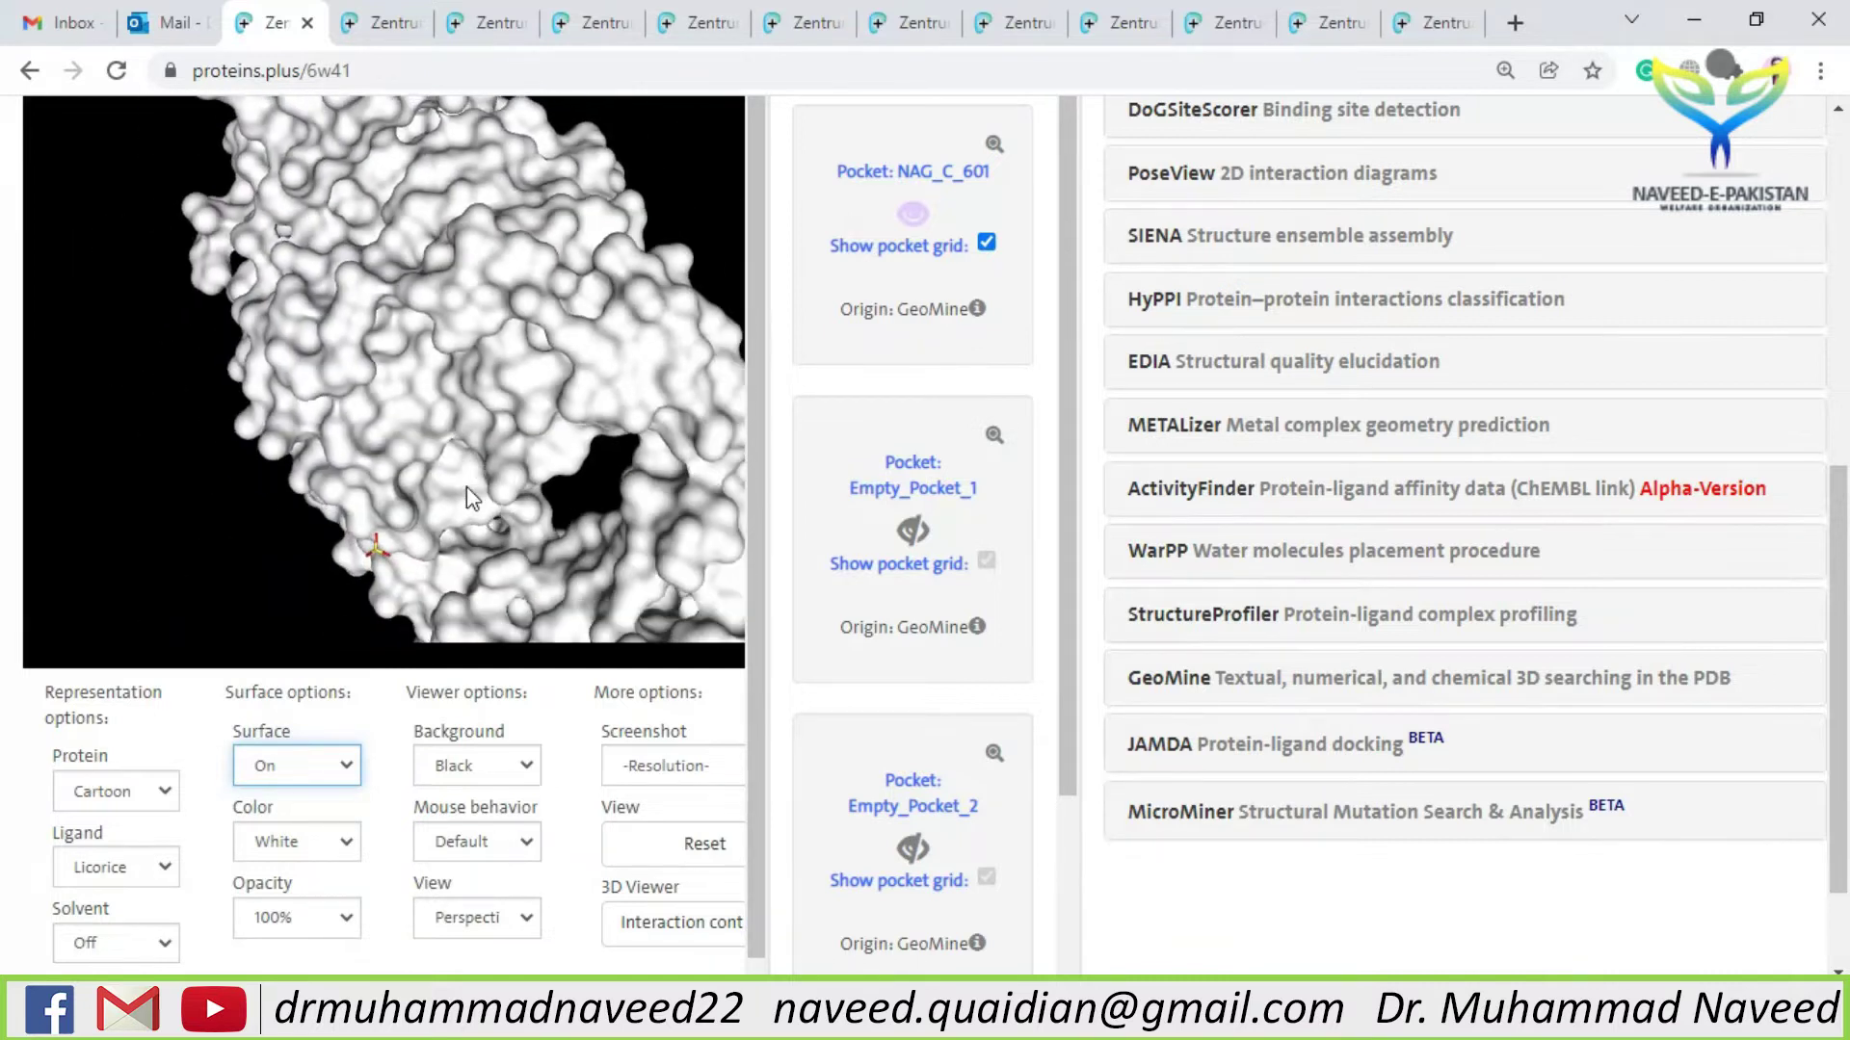
scroll(467, 487, "up", 4)
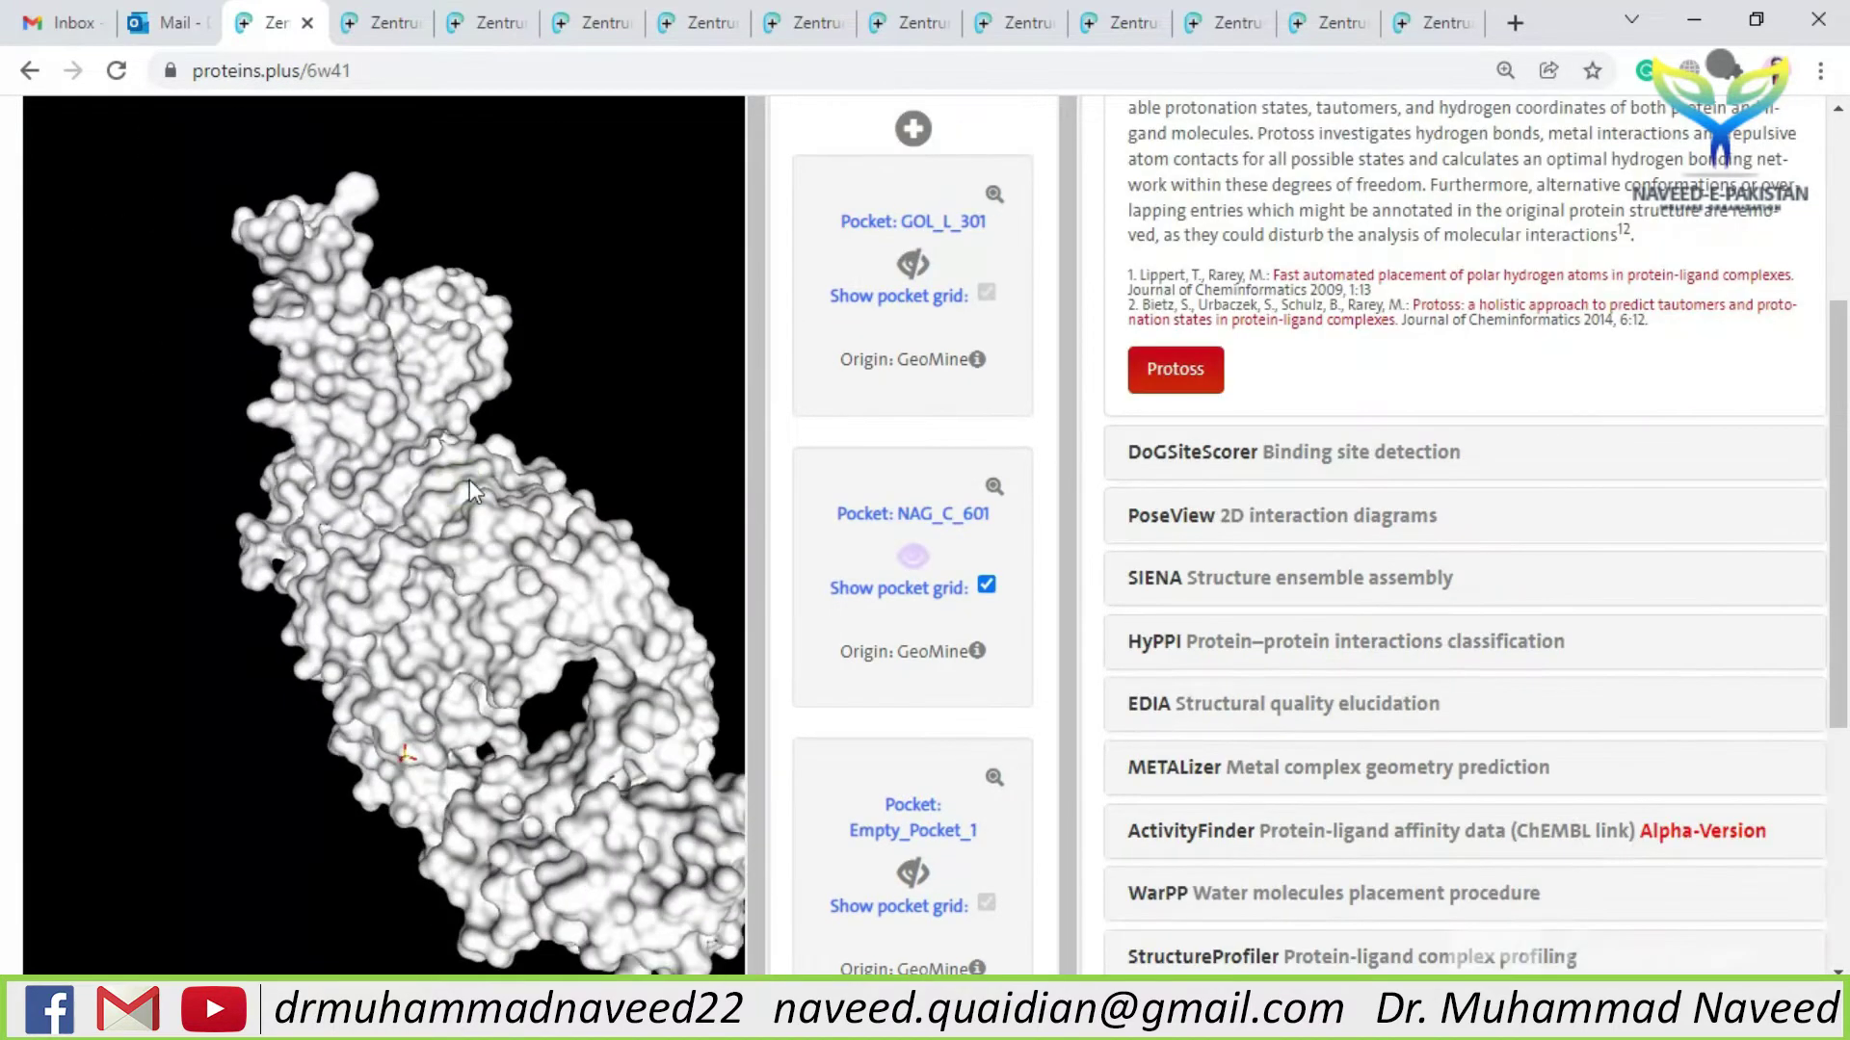
left_click_drag(478, 545, 305, 624)
- Raise the clip distance to about 90 percent of its range and inspect the NAG_C_601 pocket on the protein surface
left_click_drag(1840, 489, 1830, 648)
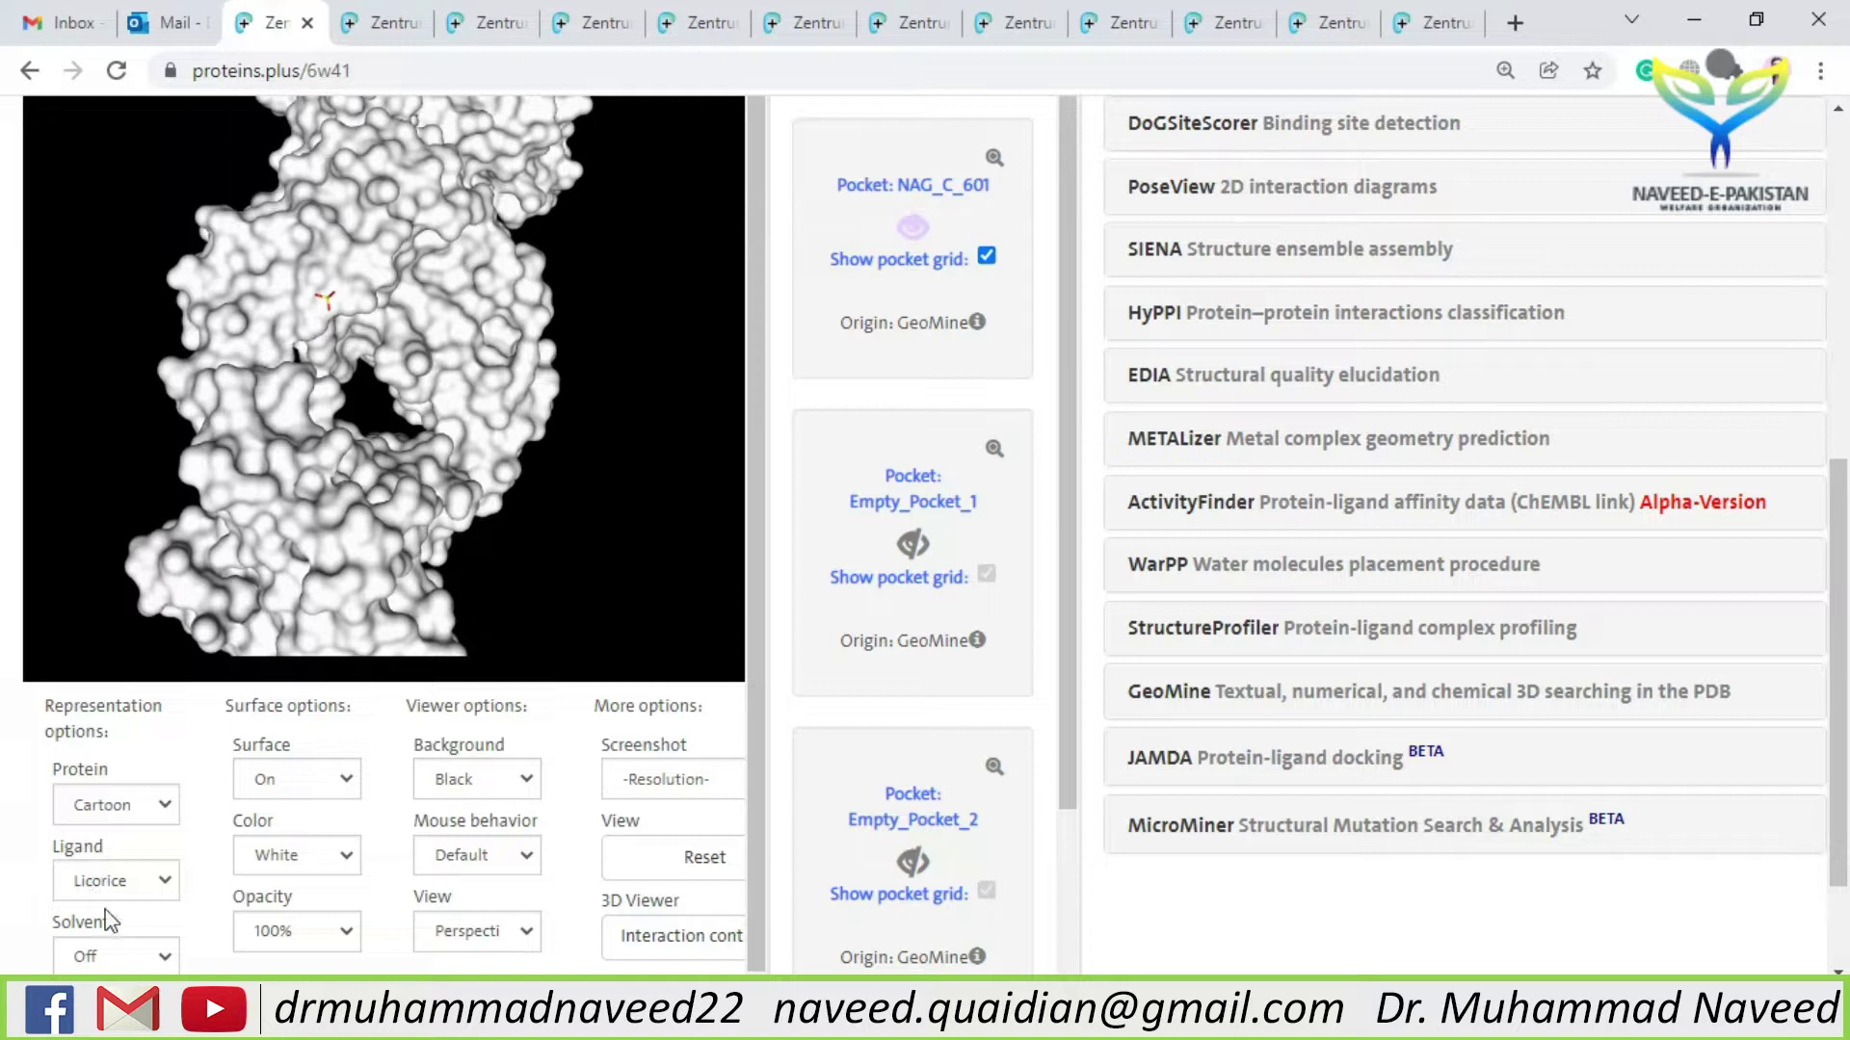
scroll(301, 898, "down", 1)
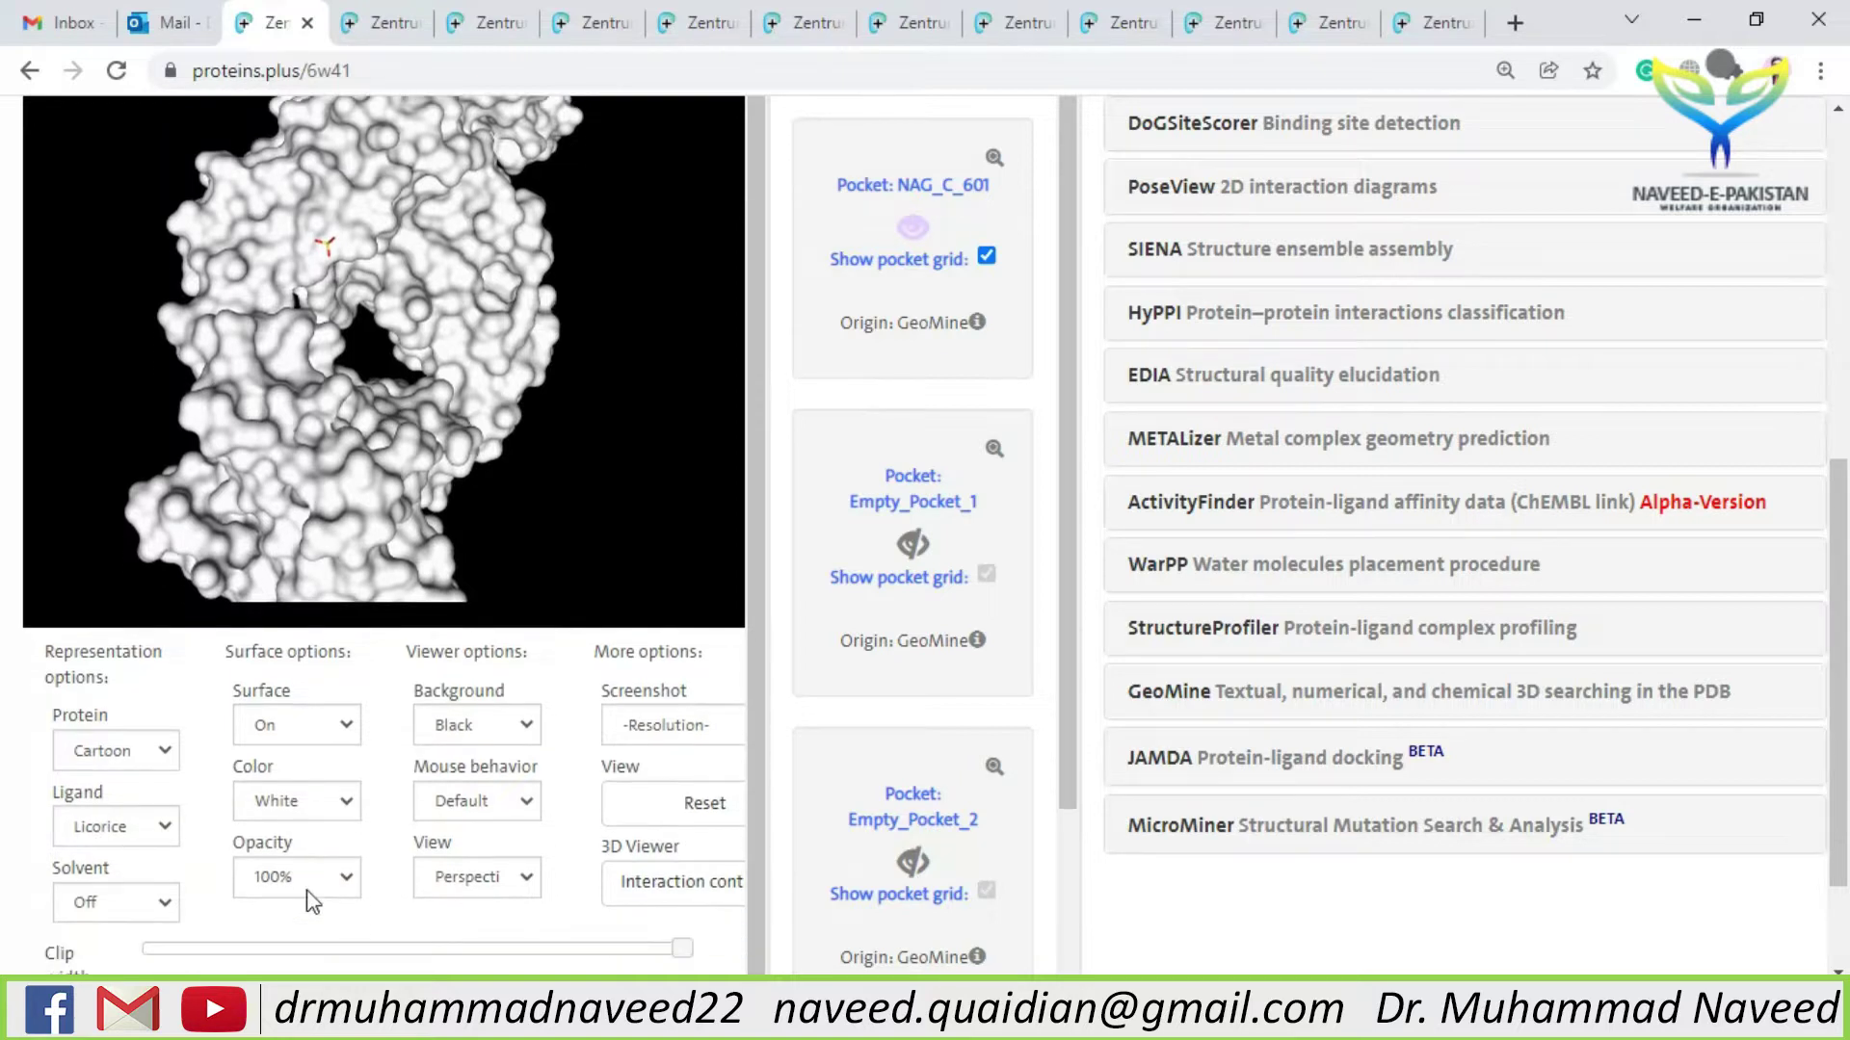
scroll(334, 913, "down", 2)
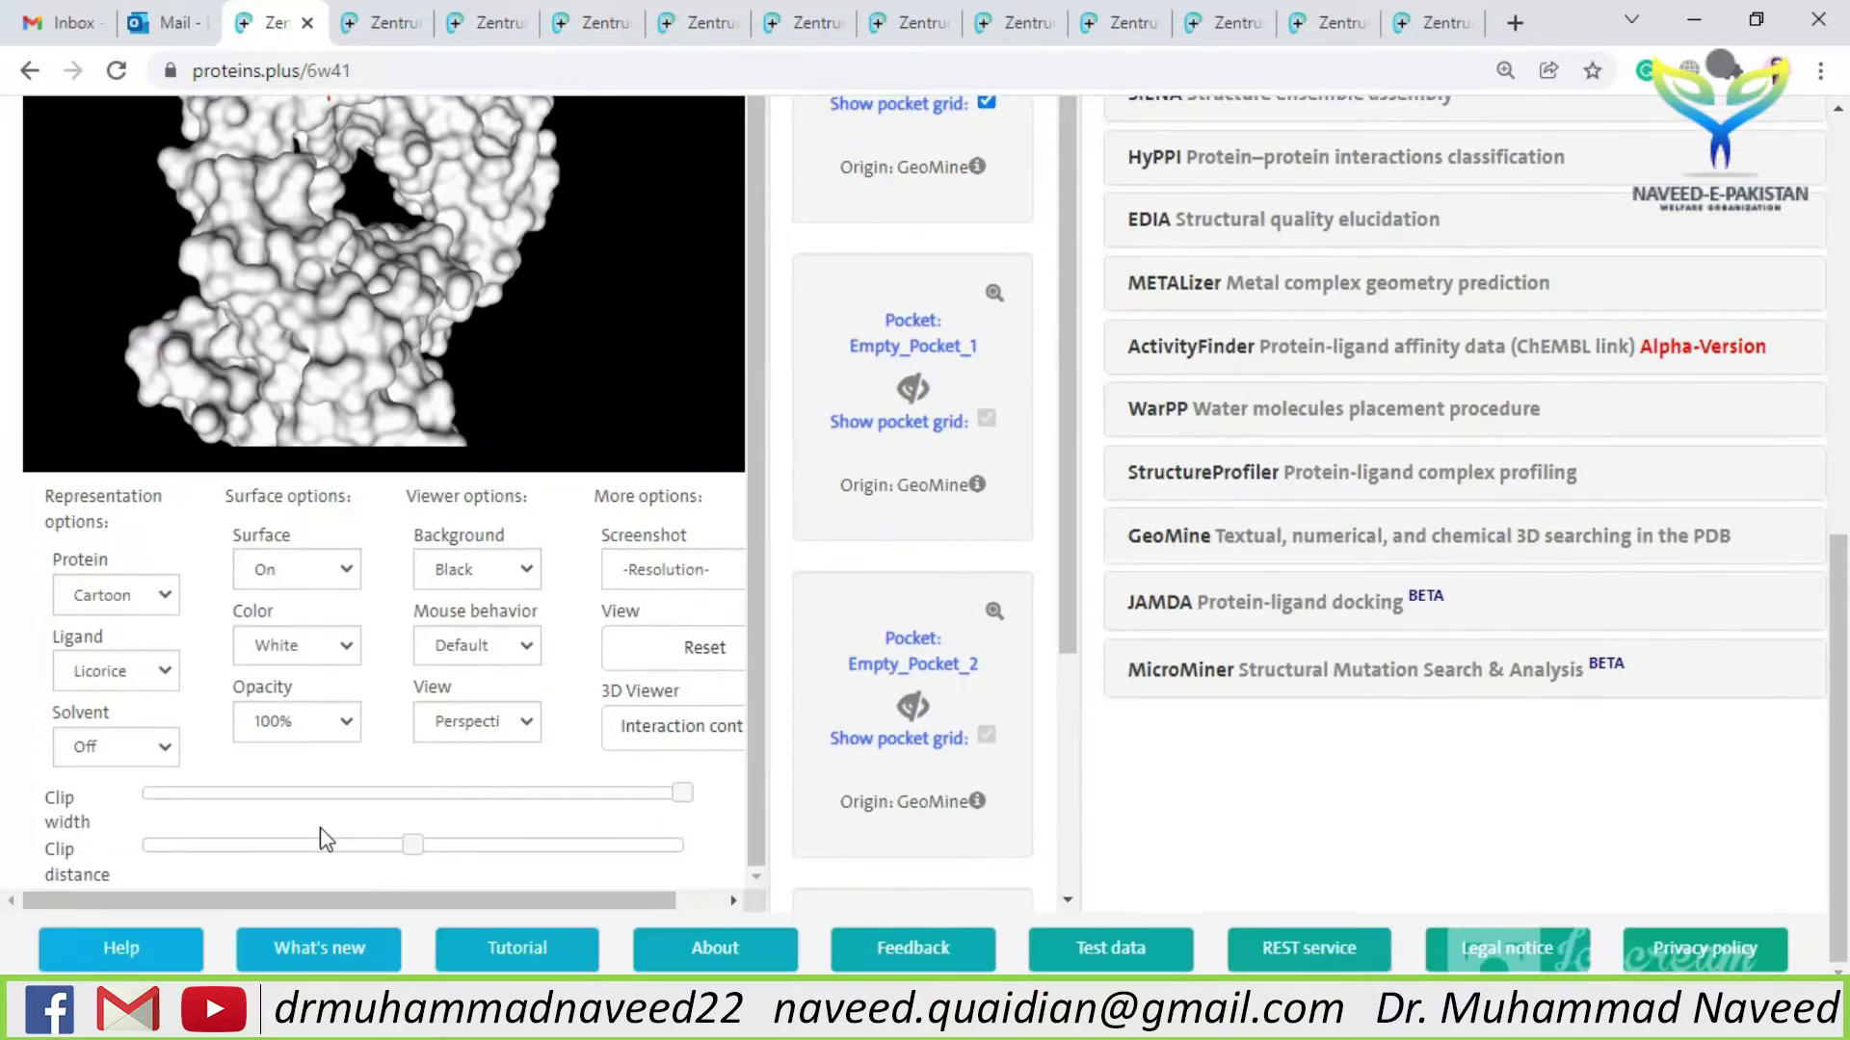
left_click_drag(407, 848, 626, 858)
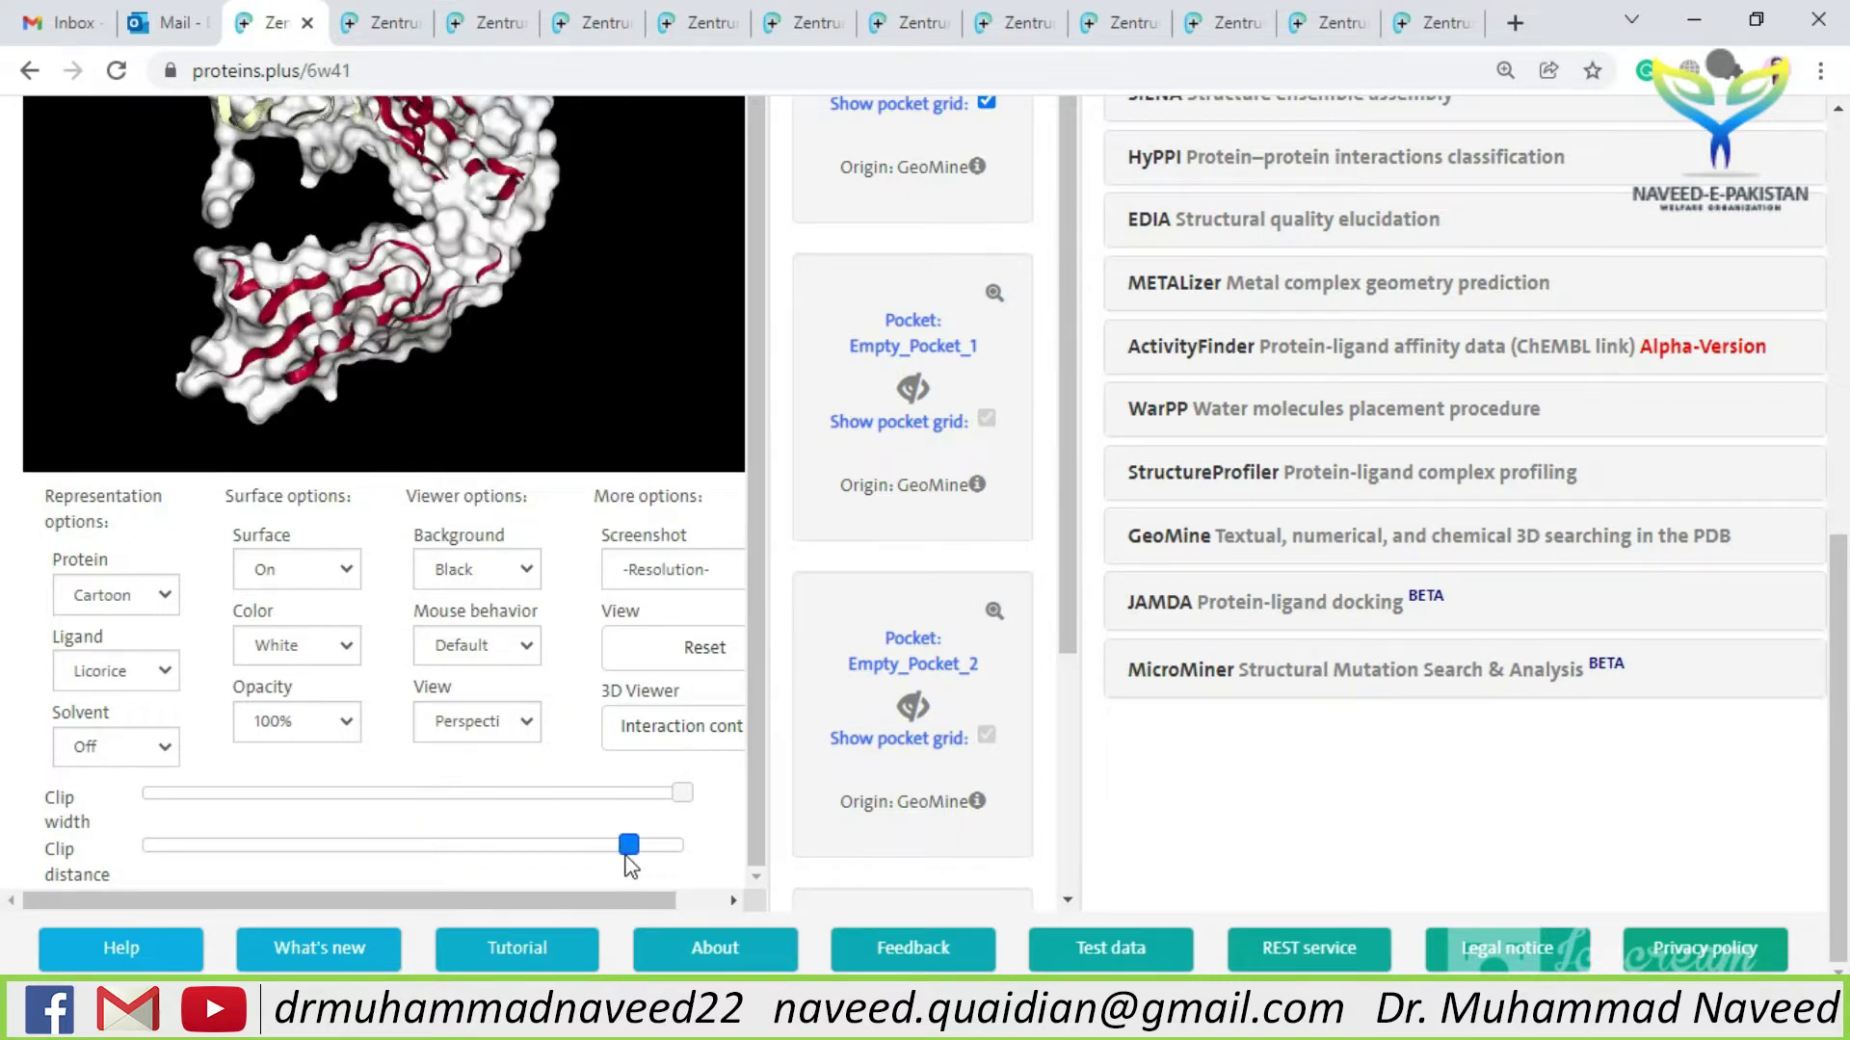
left_click_drag(1842, 633, 1844, 444)
scroll(435, 470, "up", 1)
mouse_move(435, 470)
left_mouse_down()
mouse_move(472, 507)
mouse_move(334, 649)
mouse_move(306, 622)
mouse_move(316, 599)
mouse_move(460, 448)
mouse_move(616, 400)
mouse_move(535, 458)
mouse_move(435, 474)
left_mouse_up()
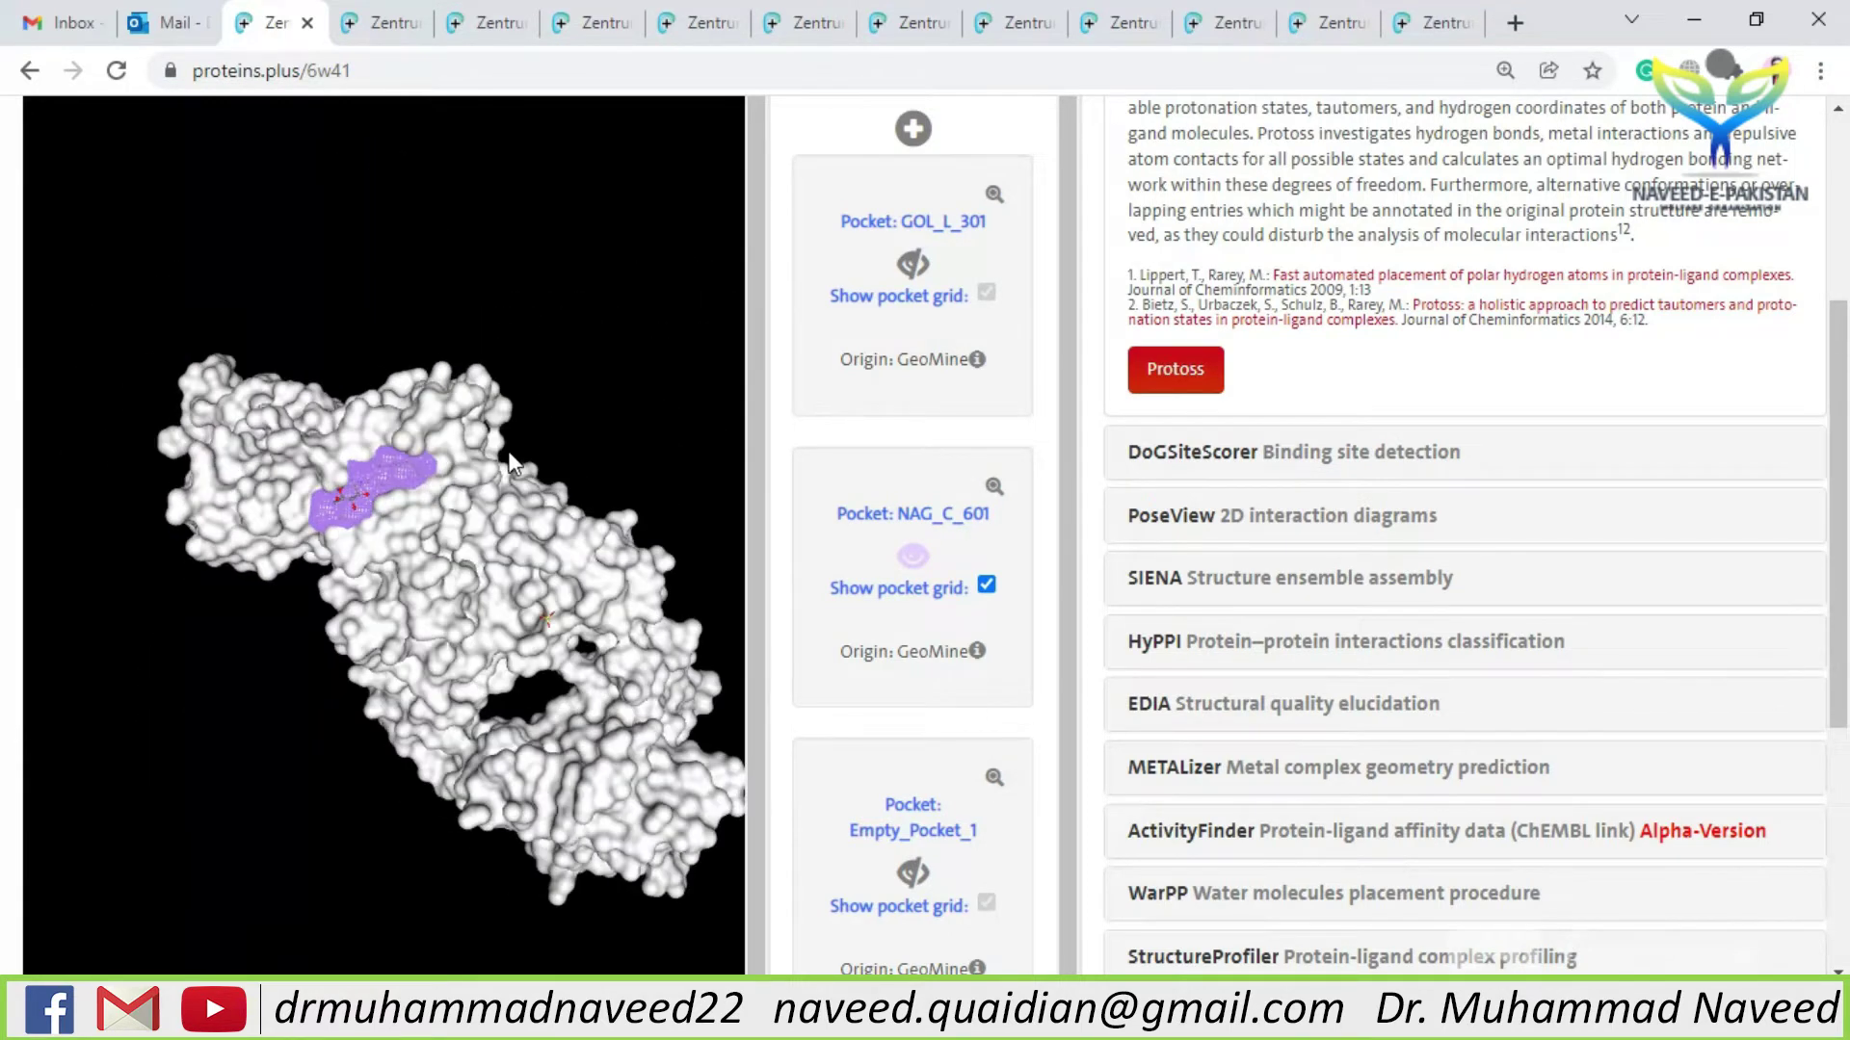
scroll(428, 482, "up", 5)
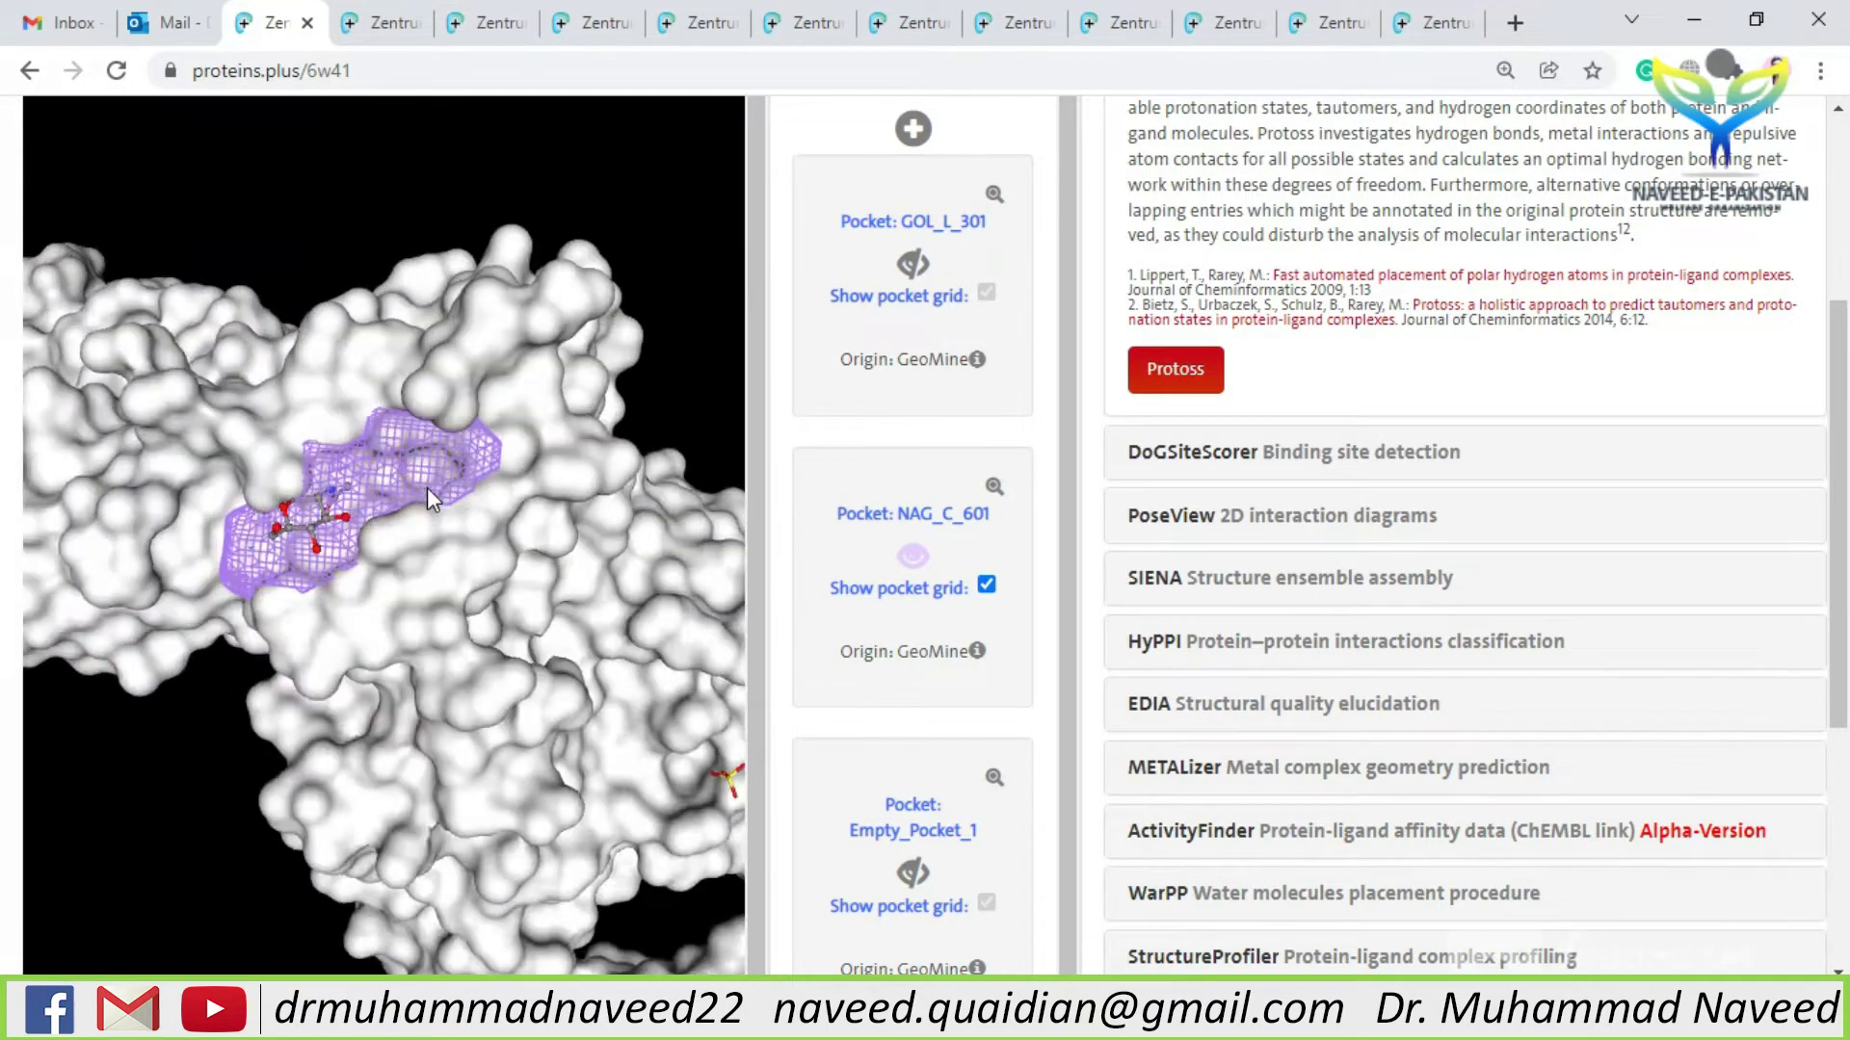
scroll(426, 487, "up", 1)
left_click_drag(368, 611, 390, 611)
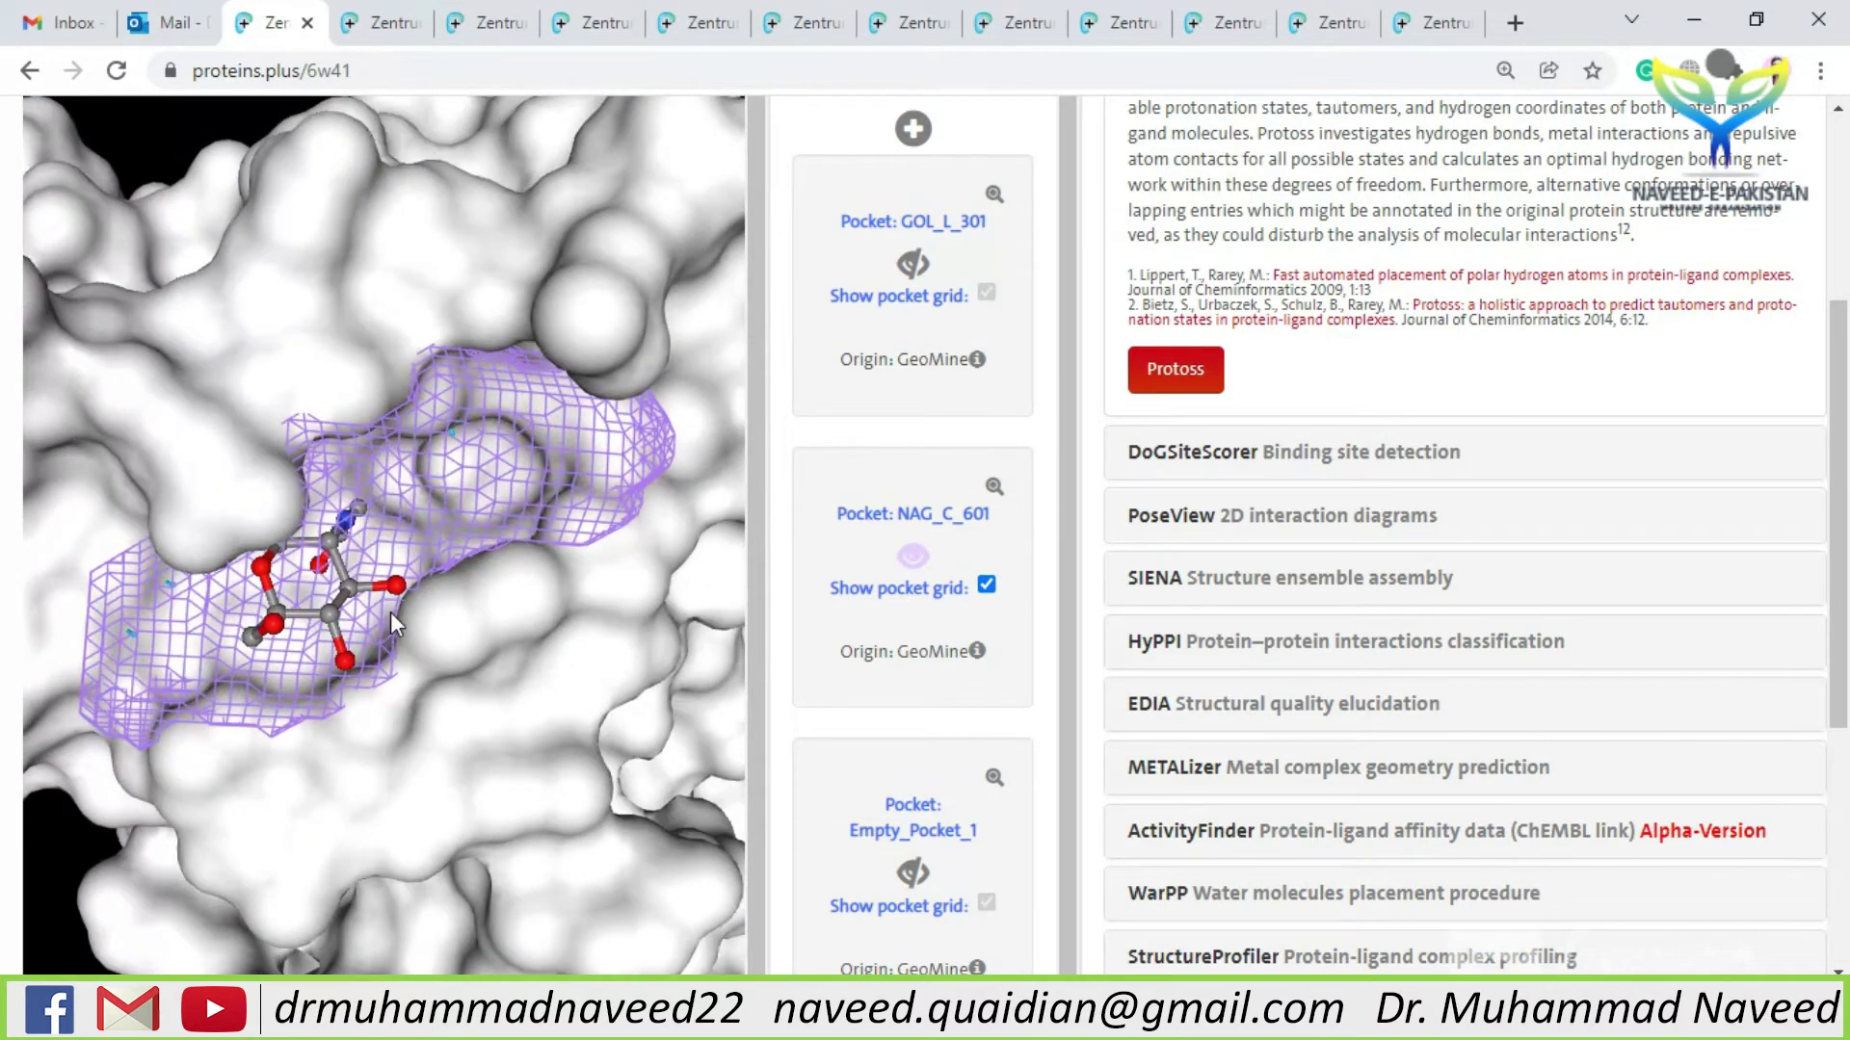
- Clip deeper into the surface around the NAG_C_601 pocket and examine the interior around the ligand
left_click_drag(1838, 626, 1811, 819)
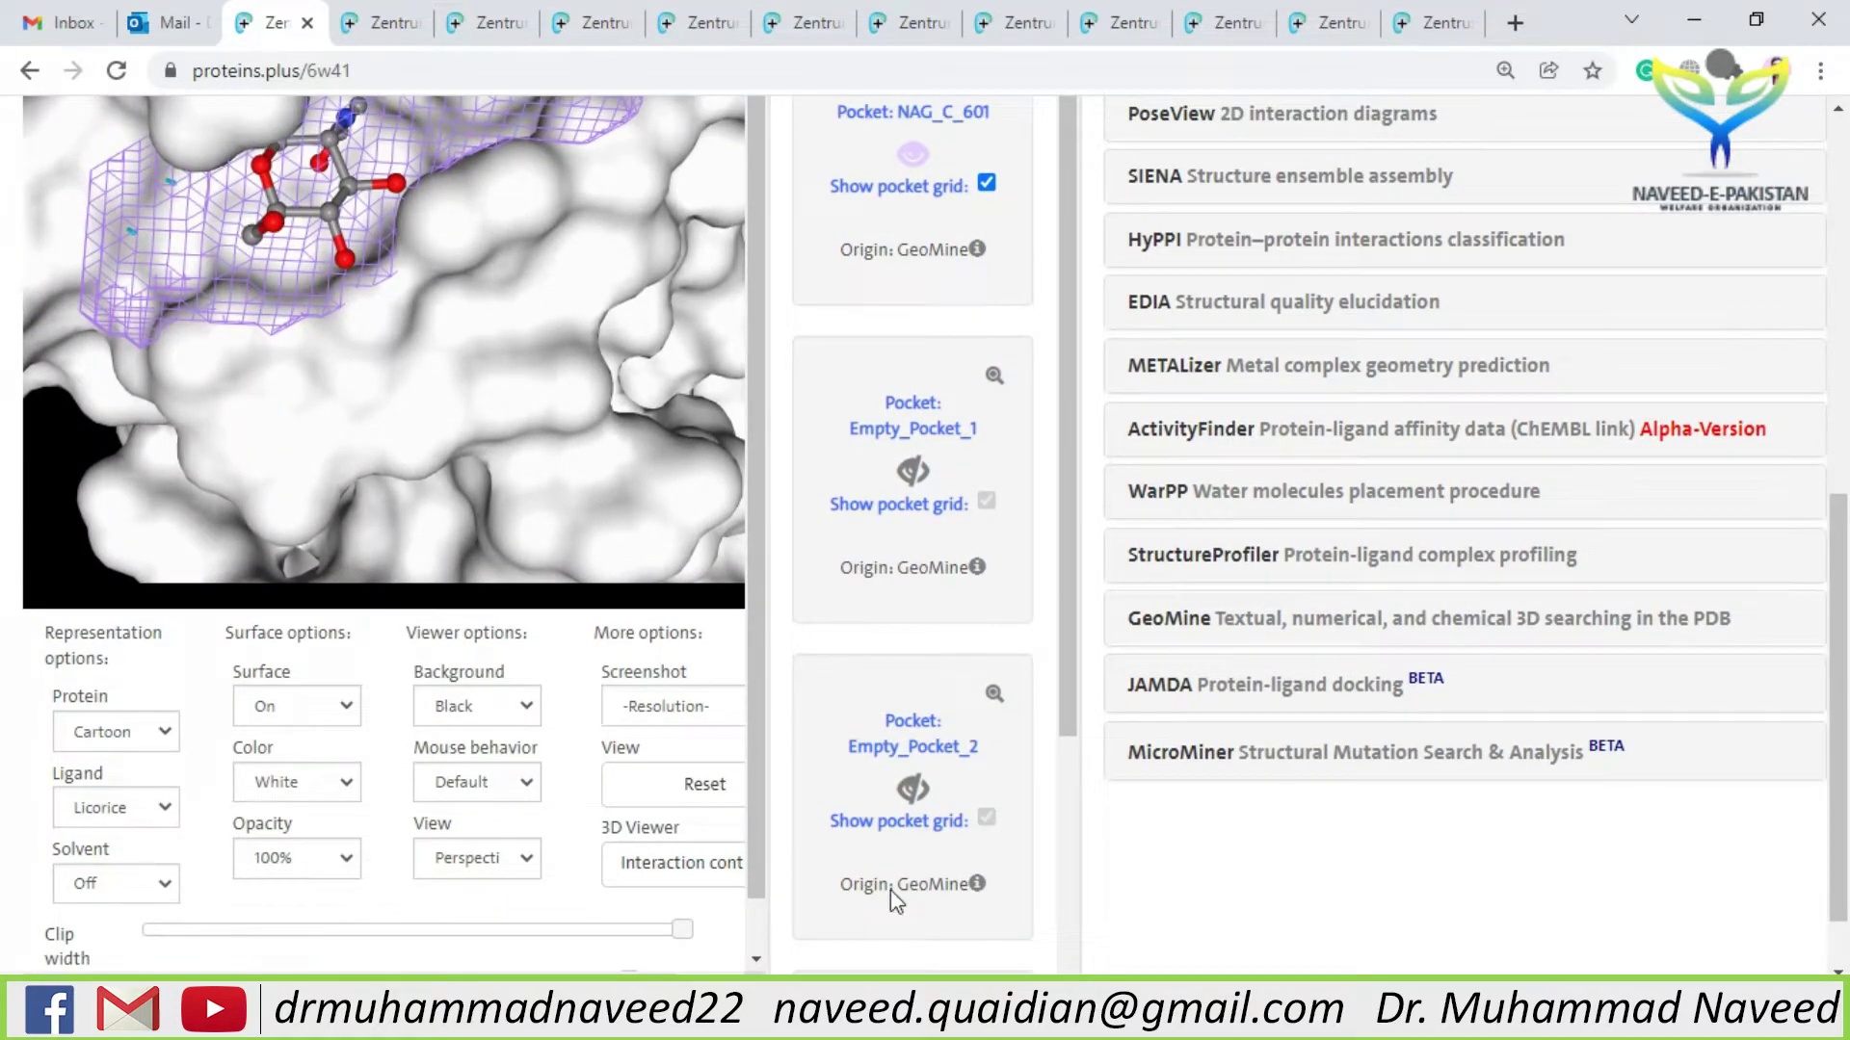
scroll(1150, 870, "down", 1)
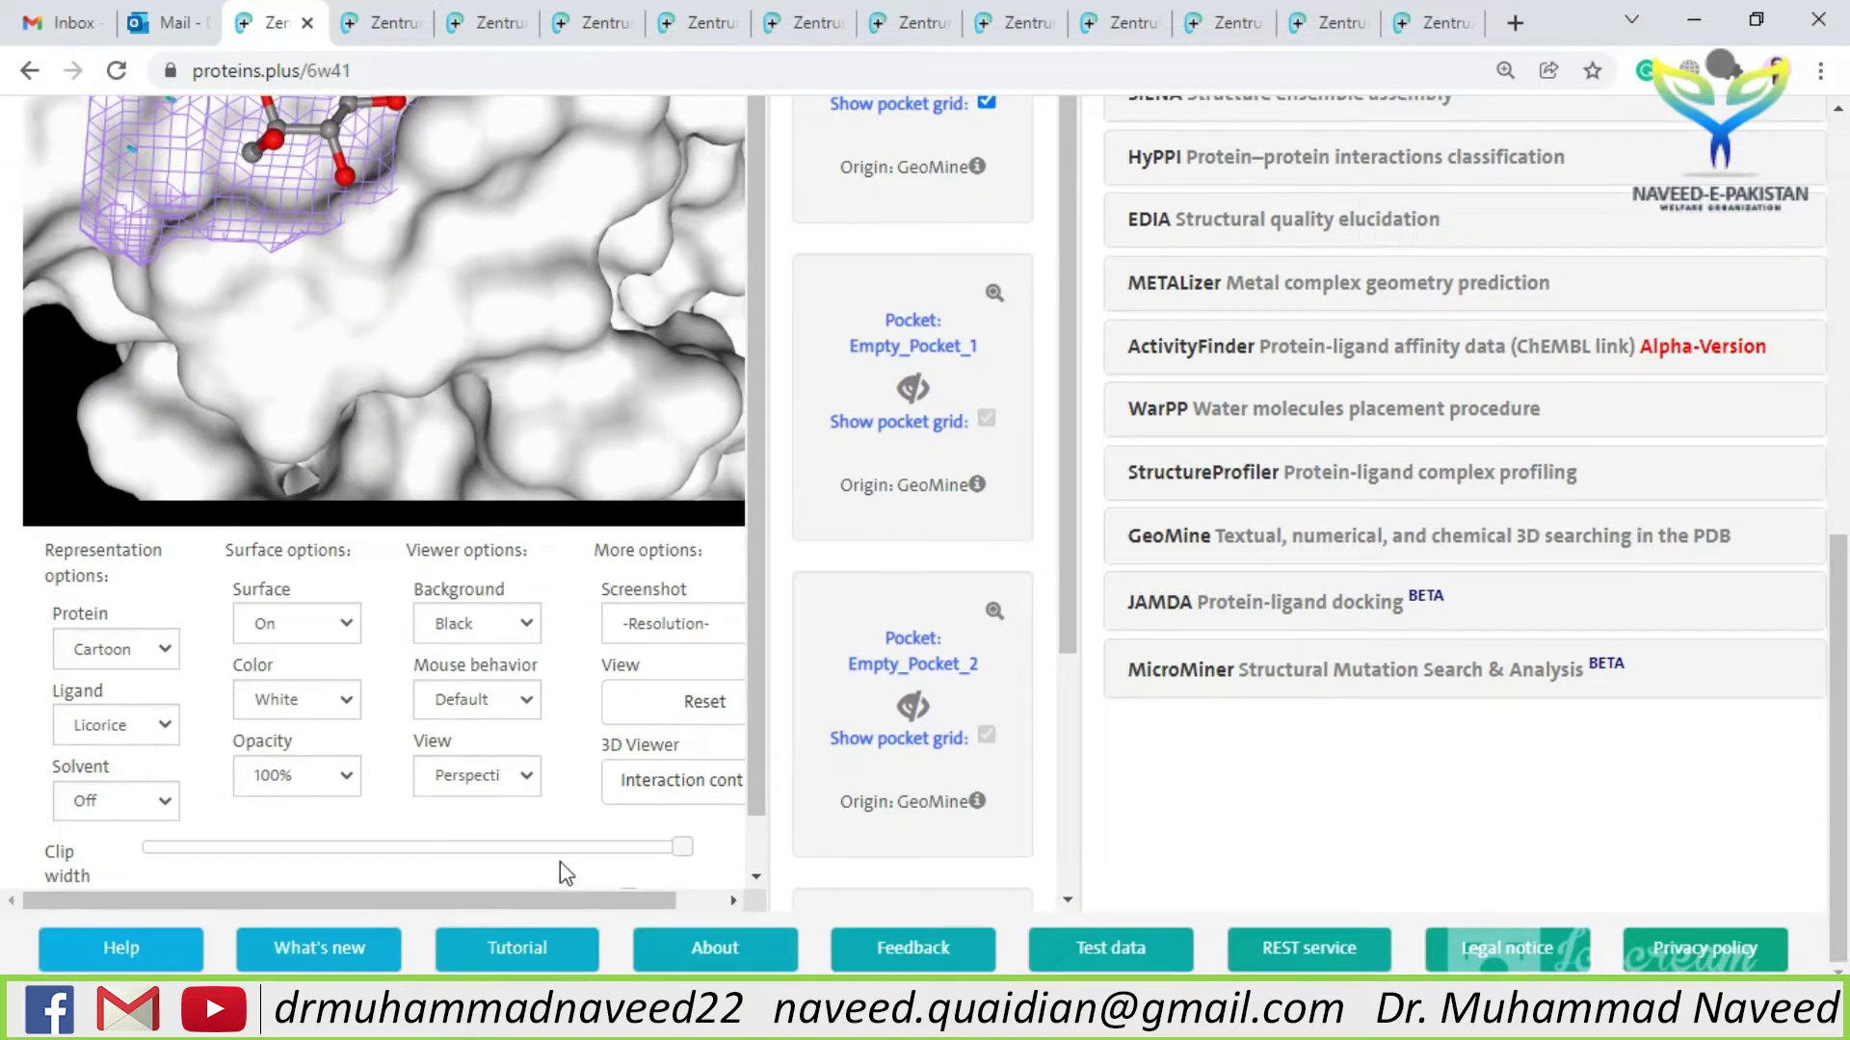
left_click_drag(1837, 660, 1845, 424)
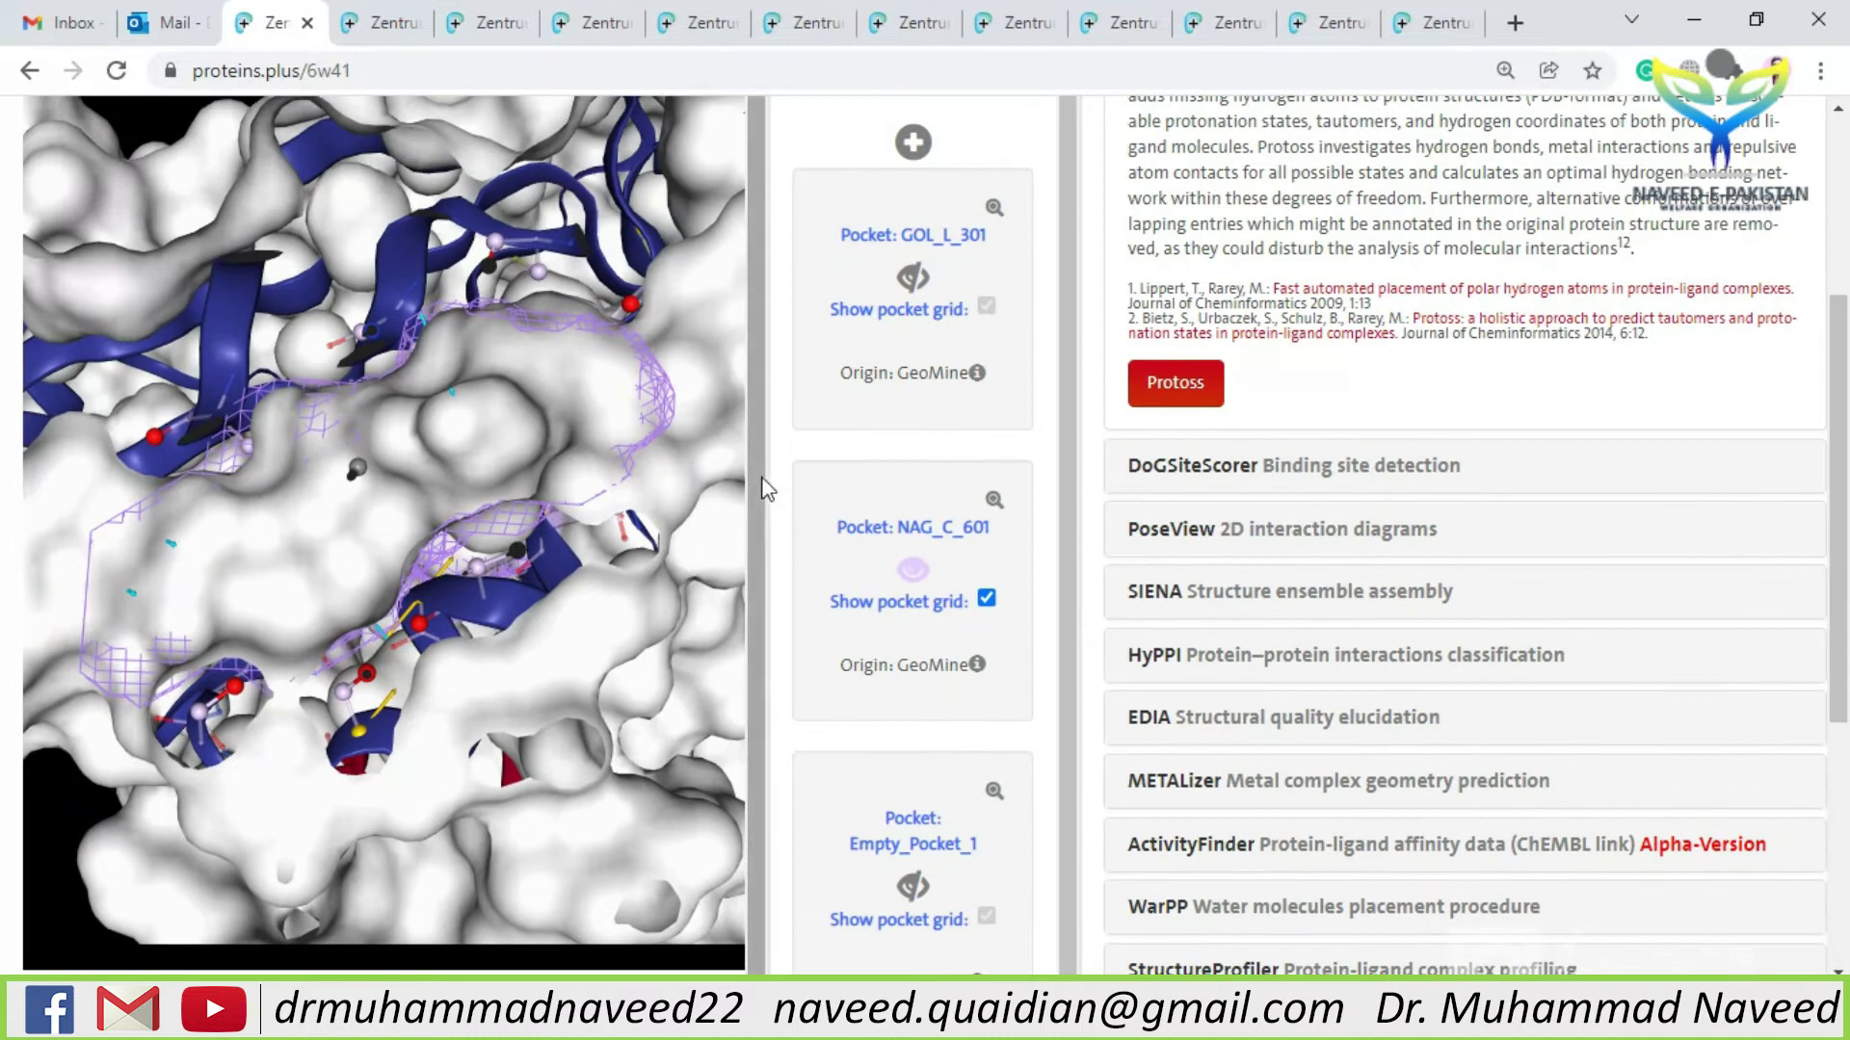
left_click_drag(353, 497, 287, 564)
scroll(287, 564, "down", 5)
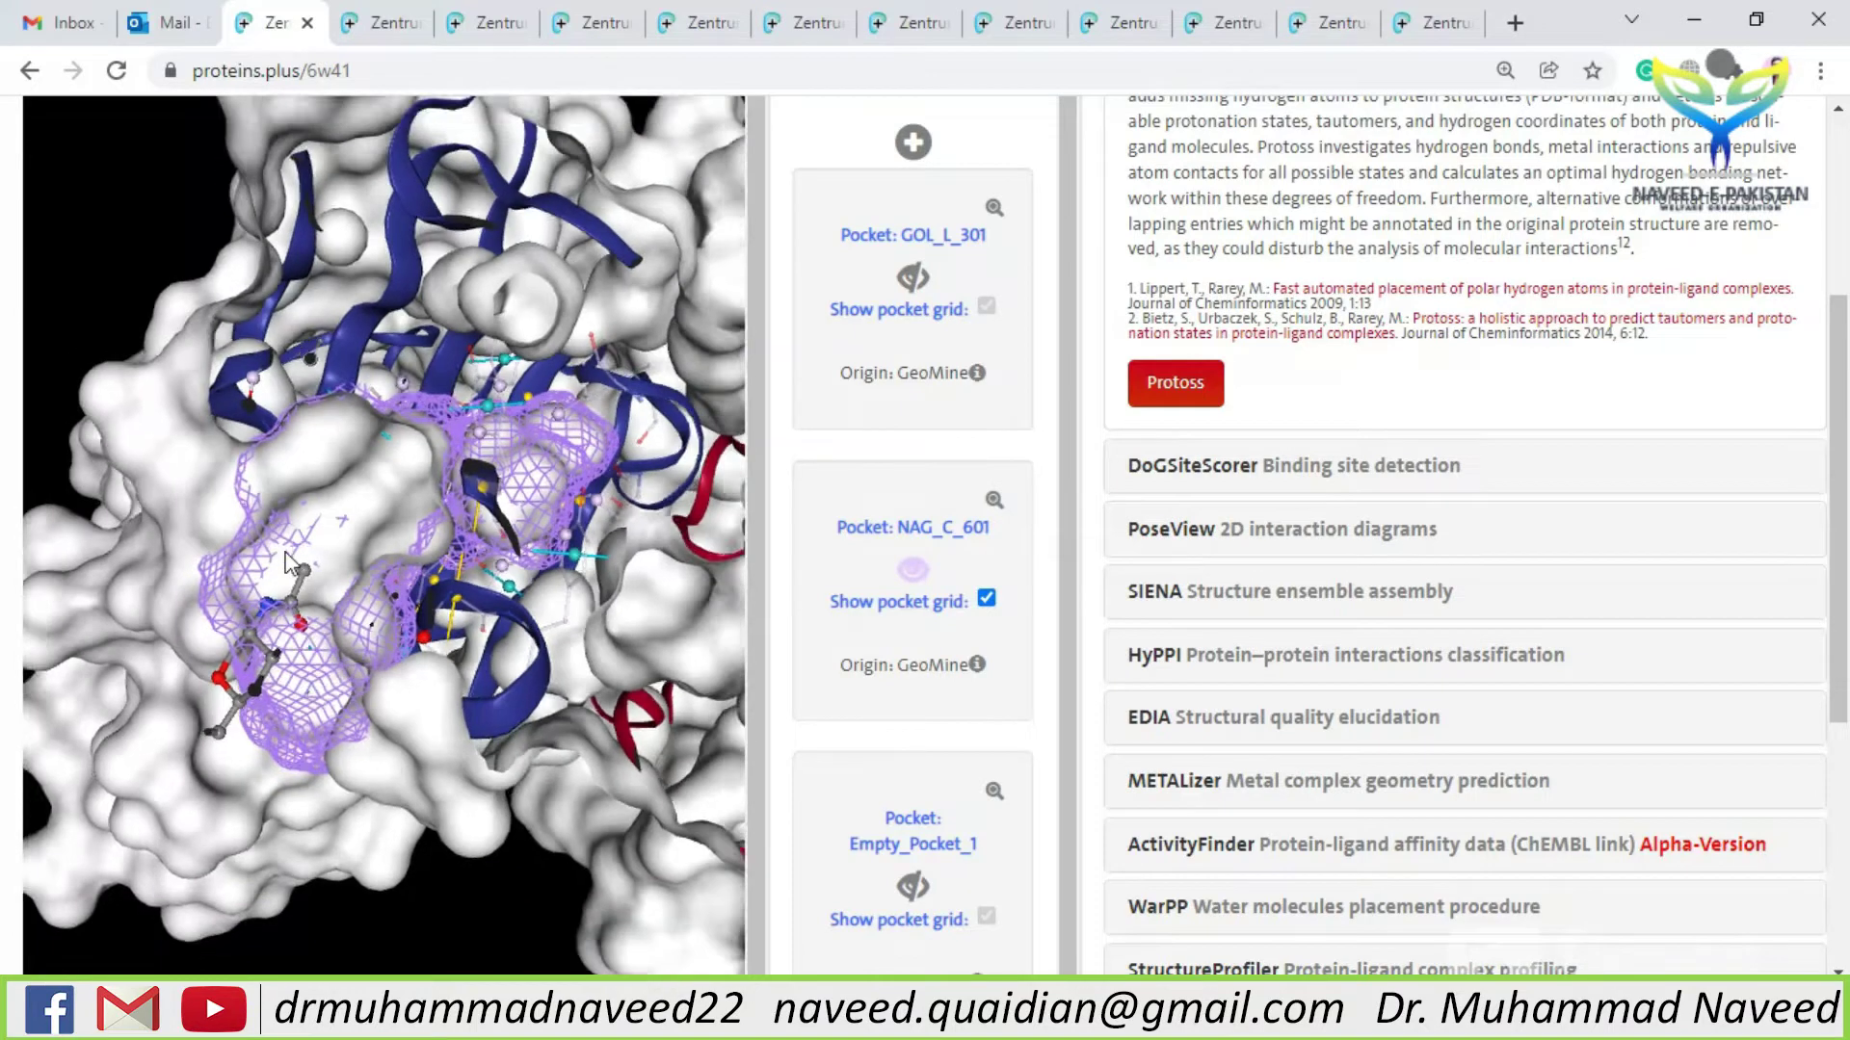
scroll(285, 551, "down", 2)
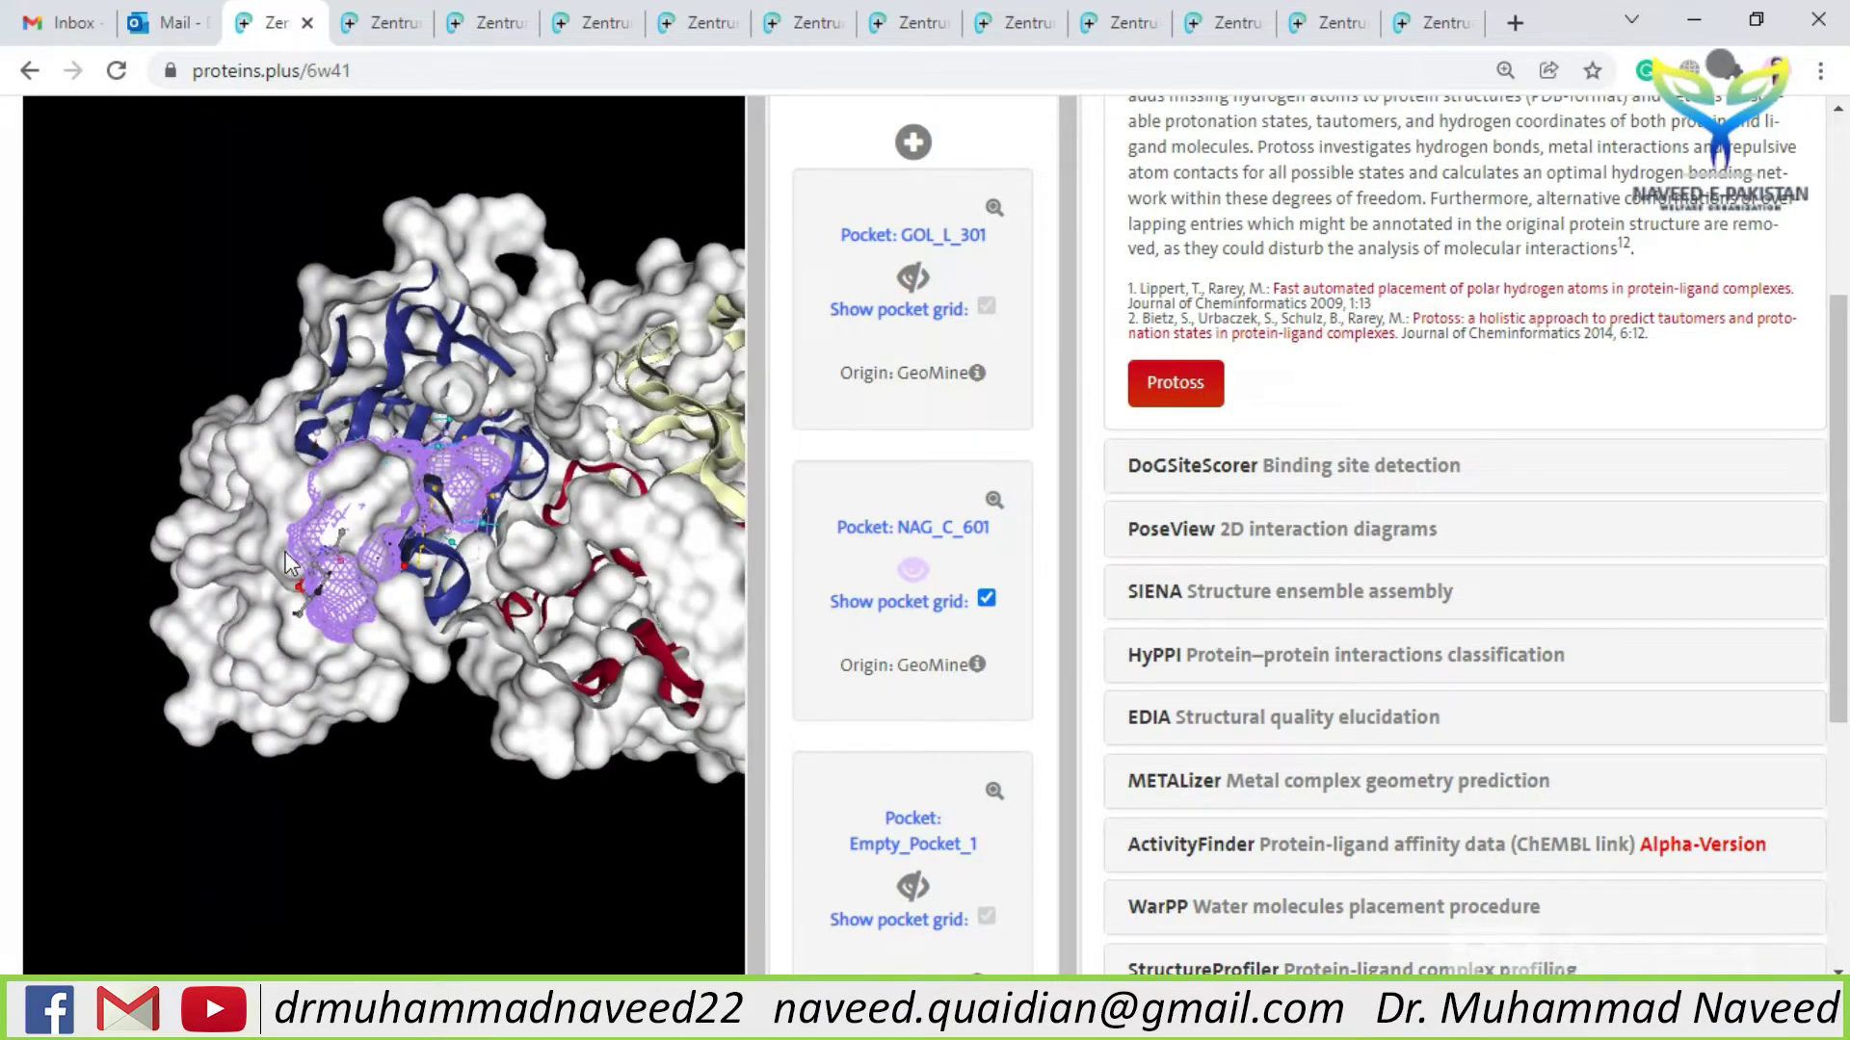
- Turn off the protein's molecular surface and hide the NAG_C_601 pocket in the 3D viewer
scroll(287, 551, "down", 2)
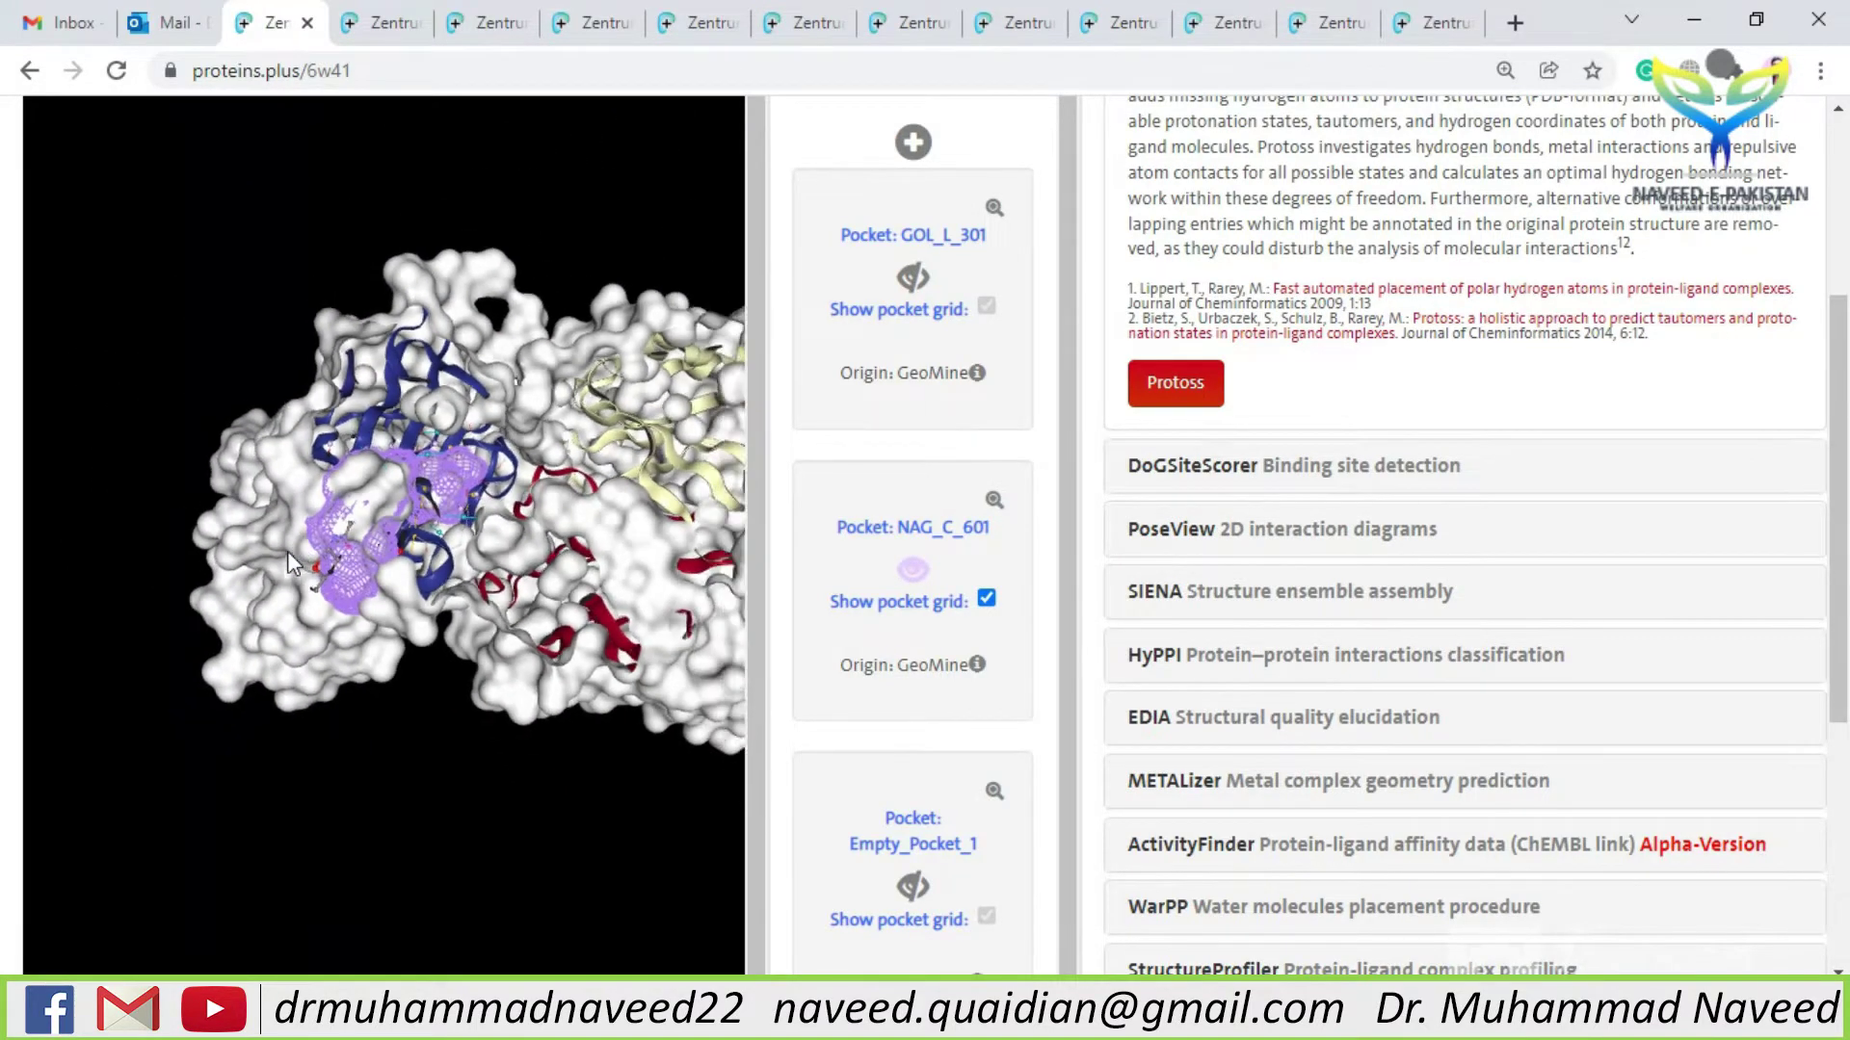
scroll(1830, 627, "down", 1)
scroll(1831, 626, "down", 2)
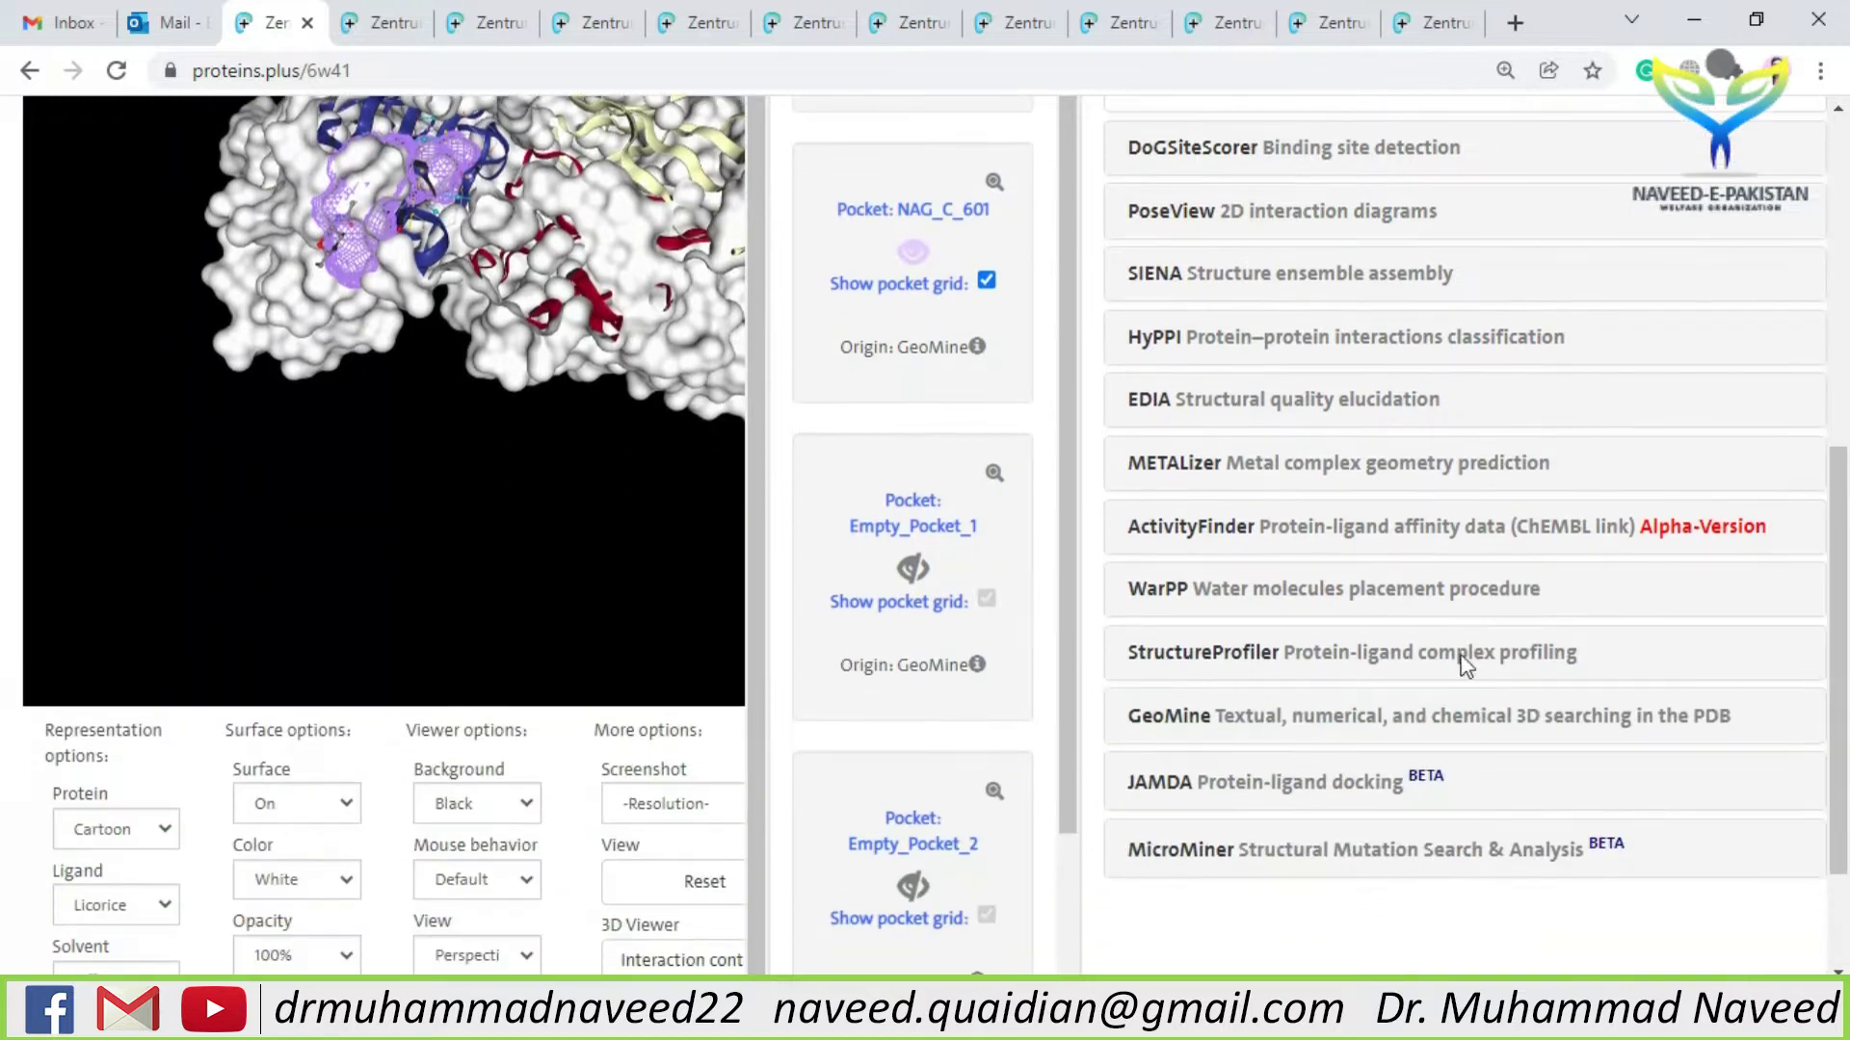
left_click(289, 804)
left_click(279, 858)
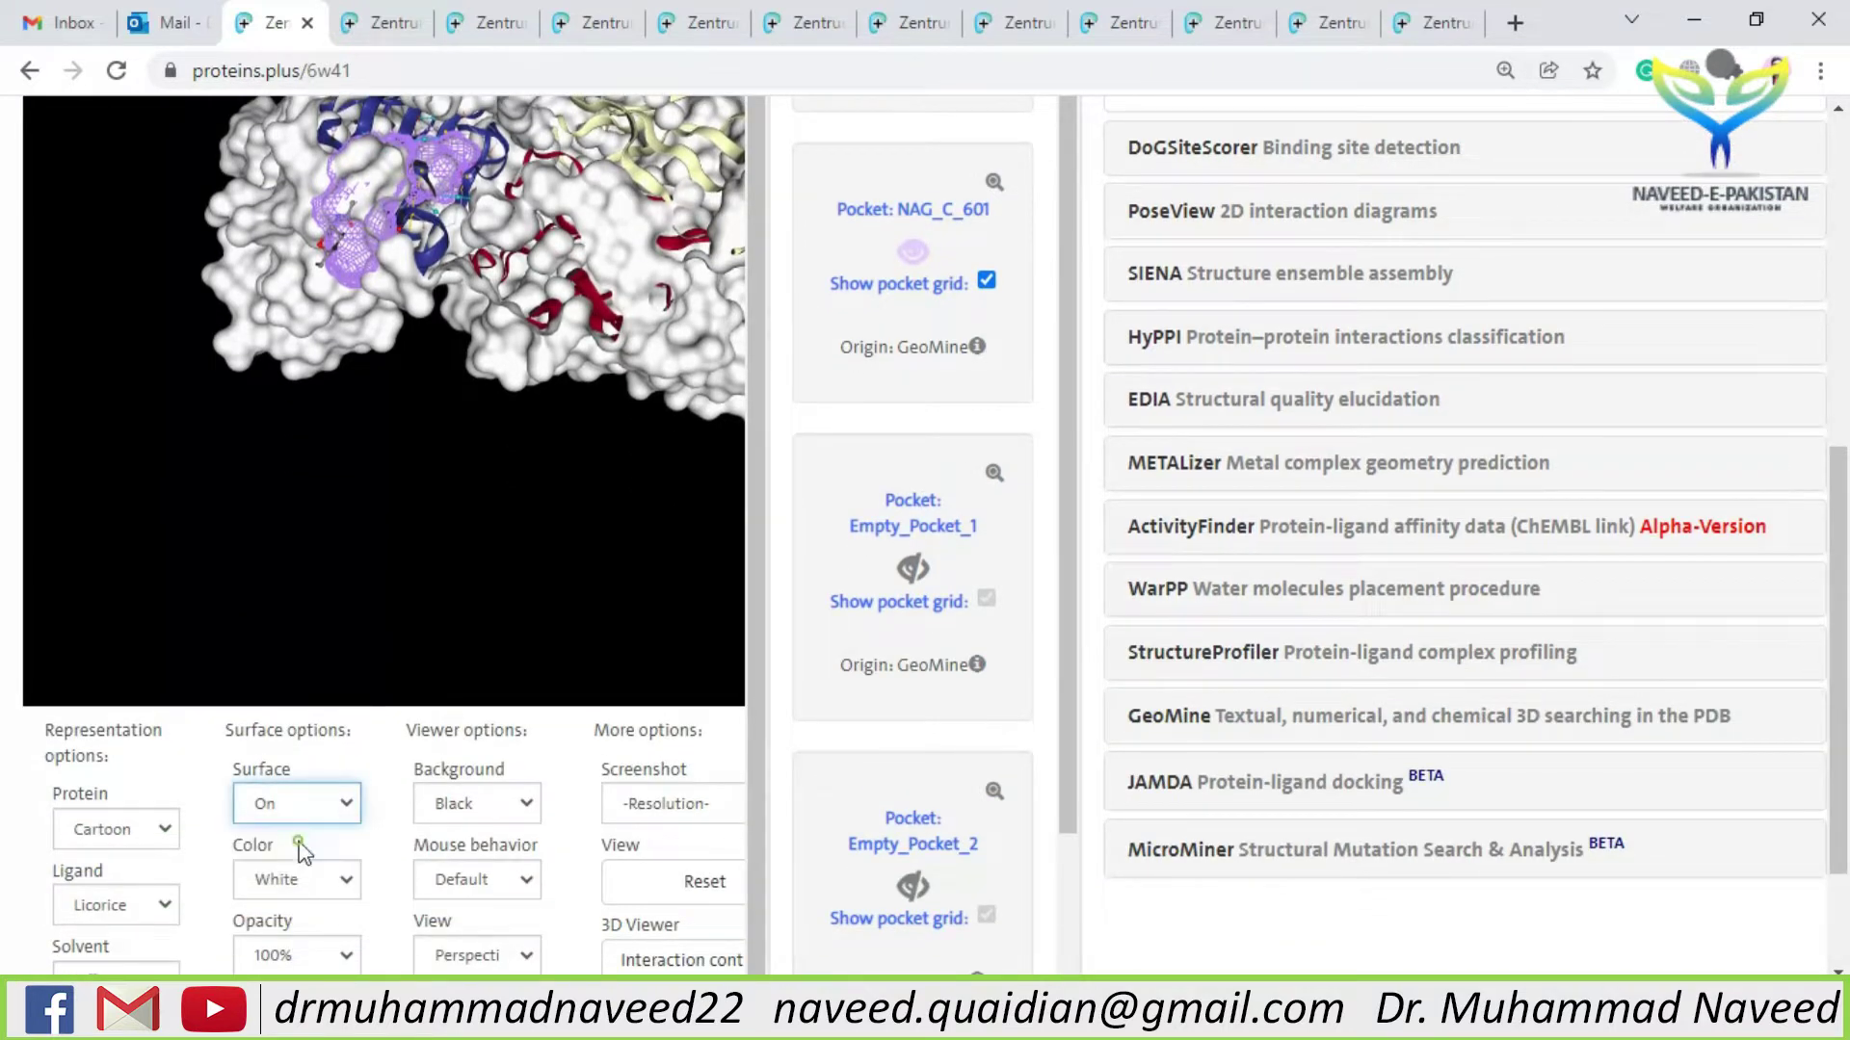
scroll(1836, 607, "up", 4)
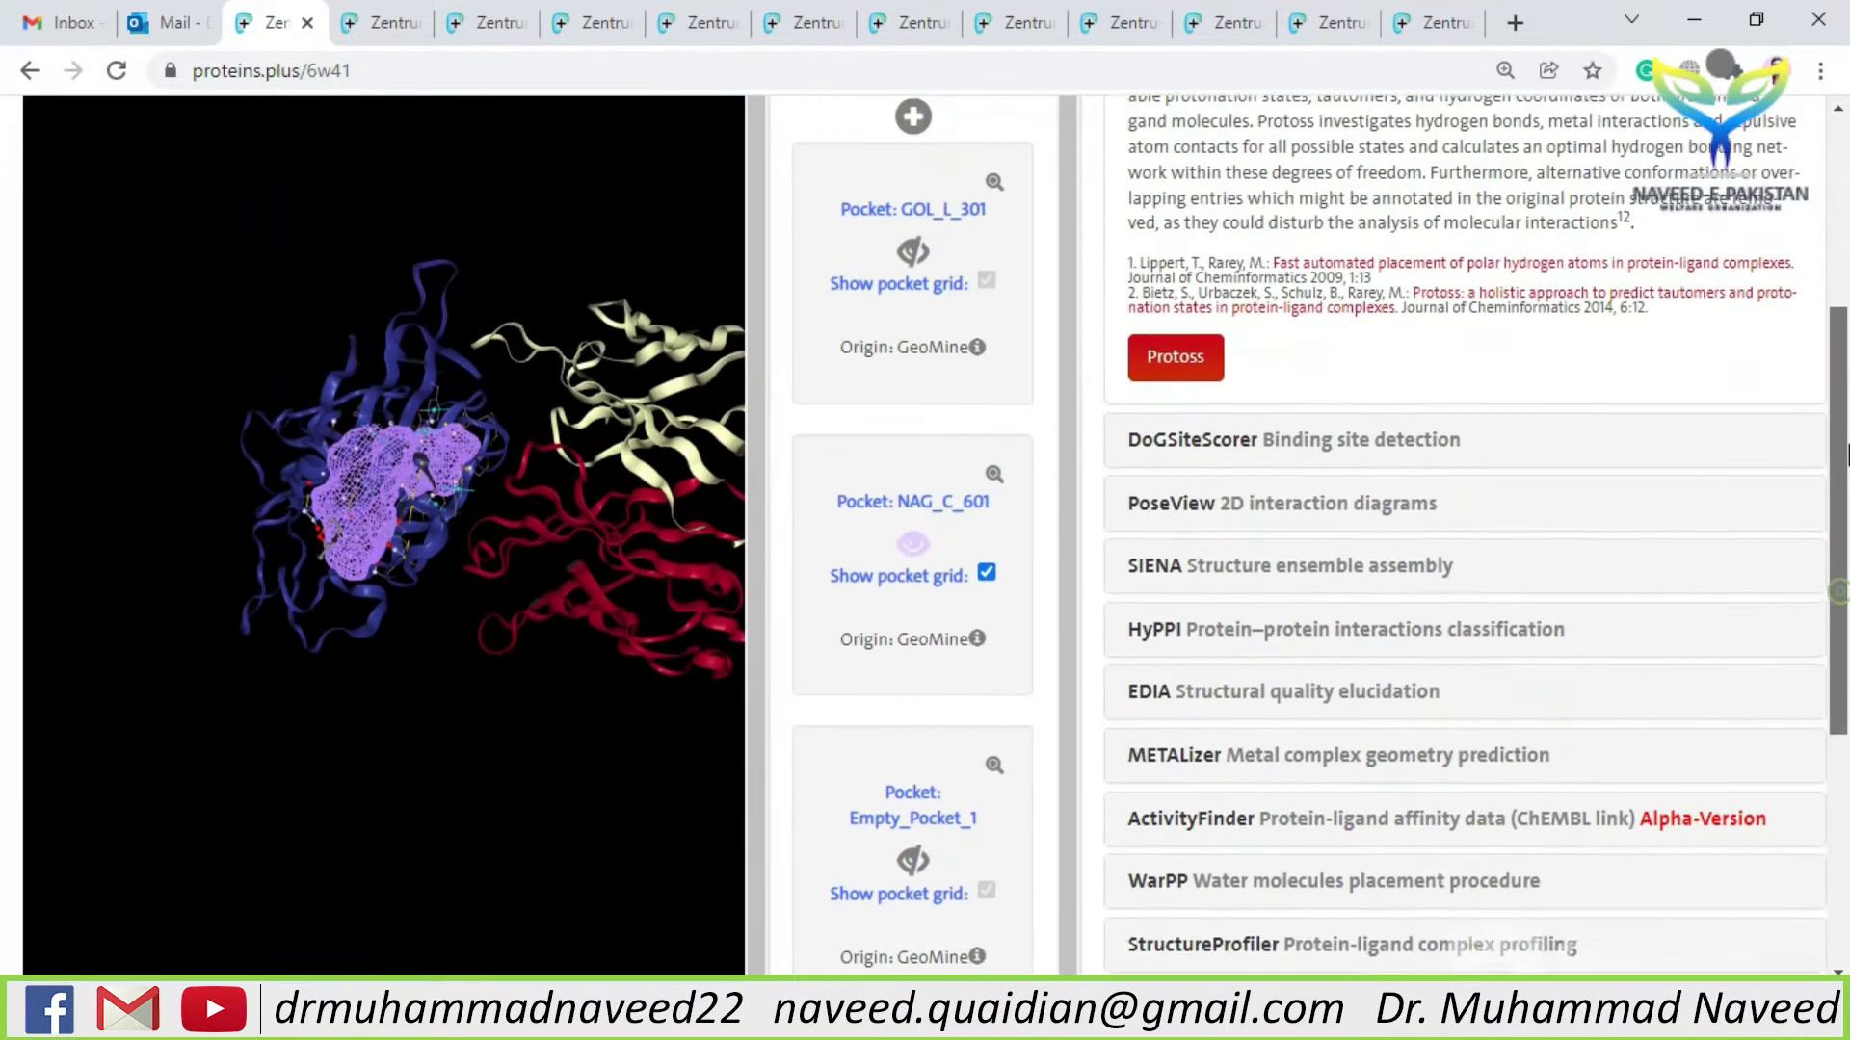
left_click_drag(378, 605, 477, 362)
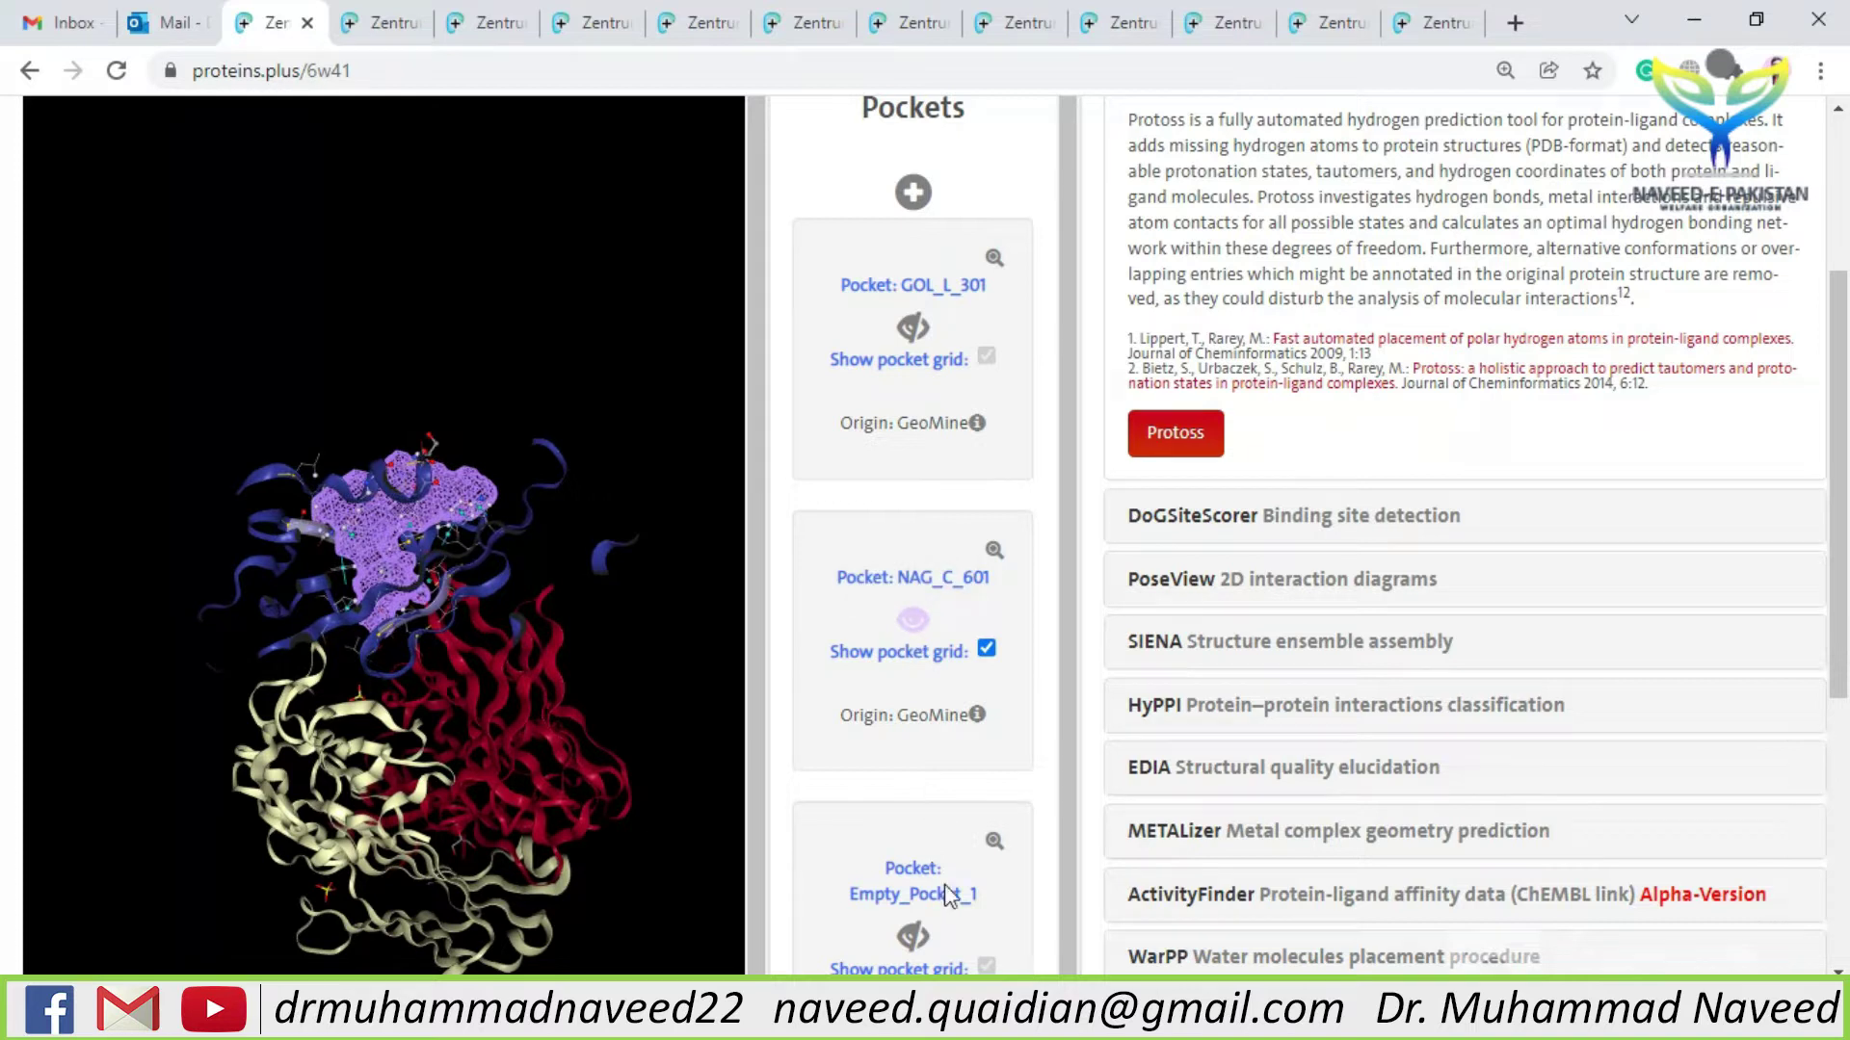
left_click(916, 622)
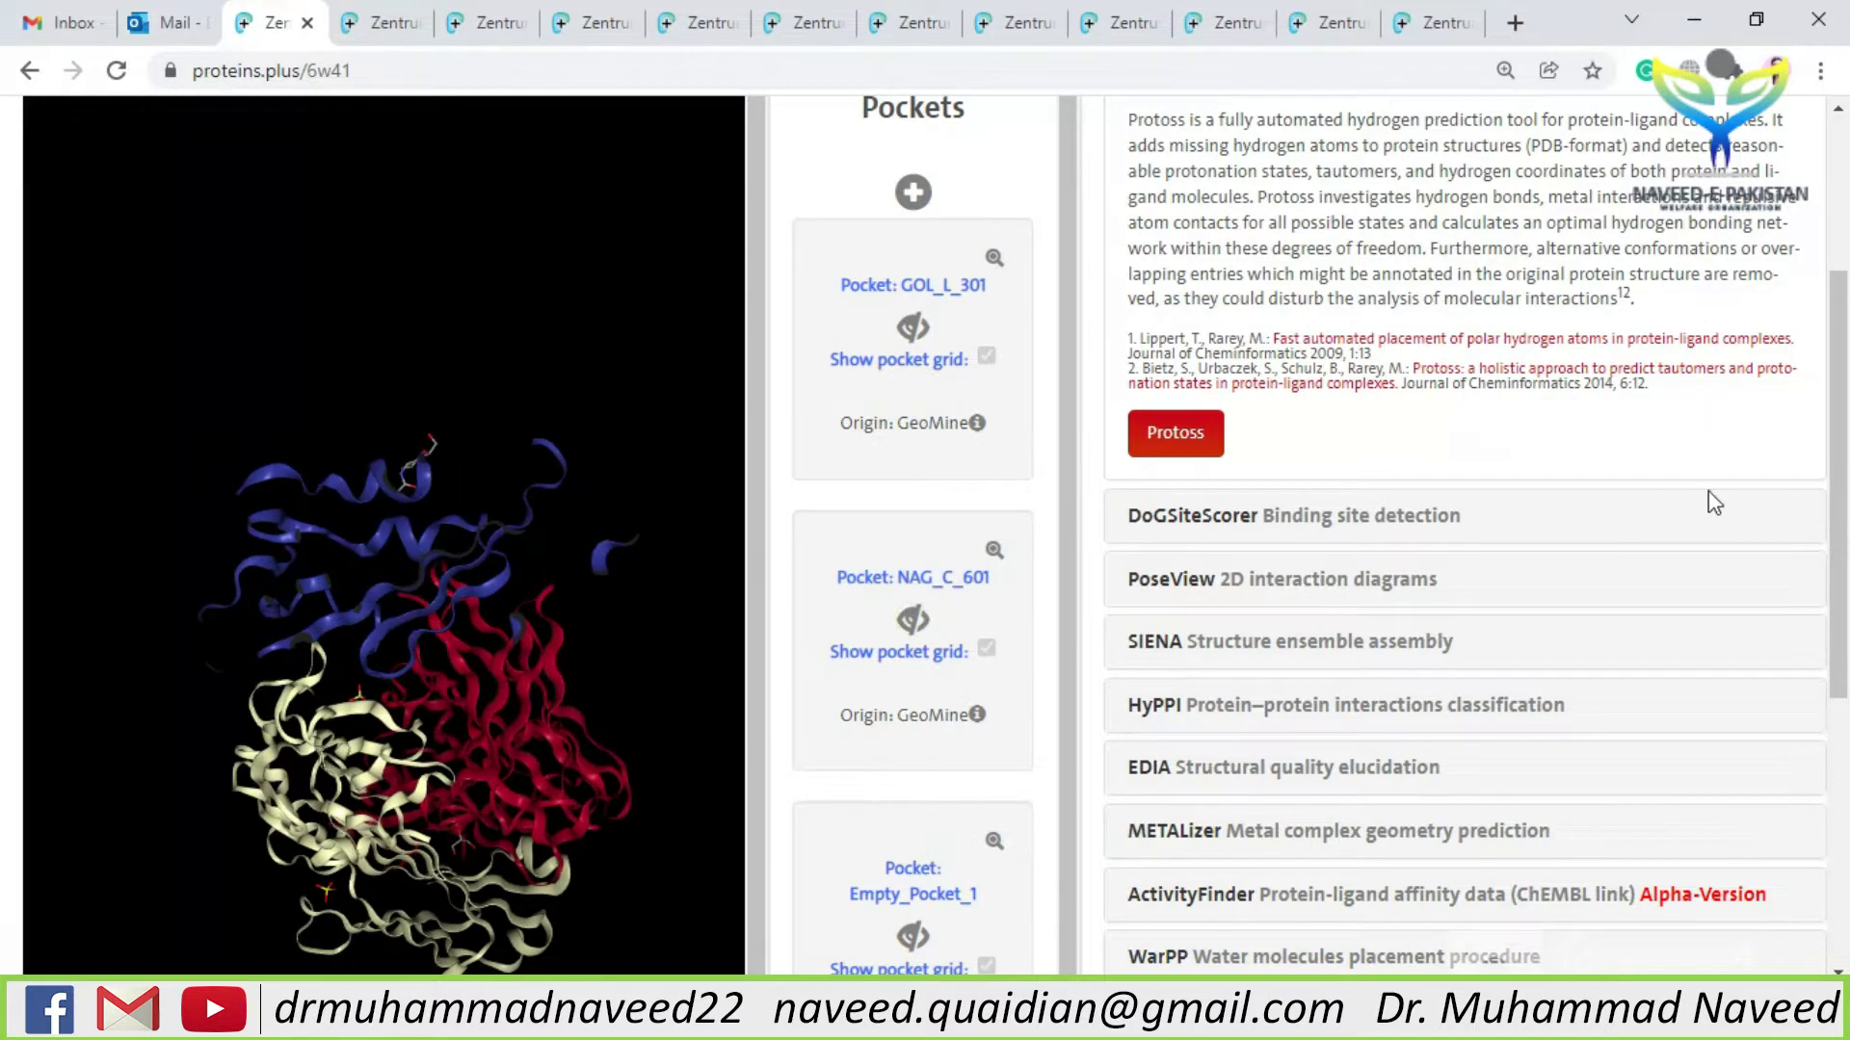
- Display Empty_Pocket_1 in the 3D viewer, inspect its grid, and hide it again
left_click_drag(1835, 511, 1840, 643)
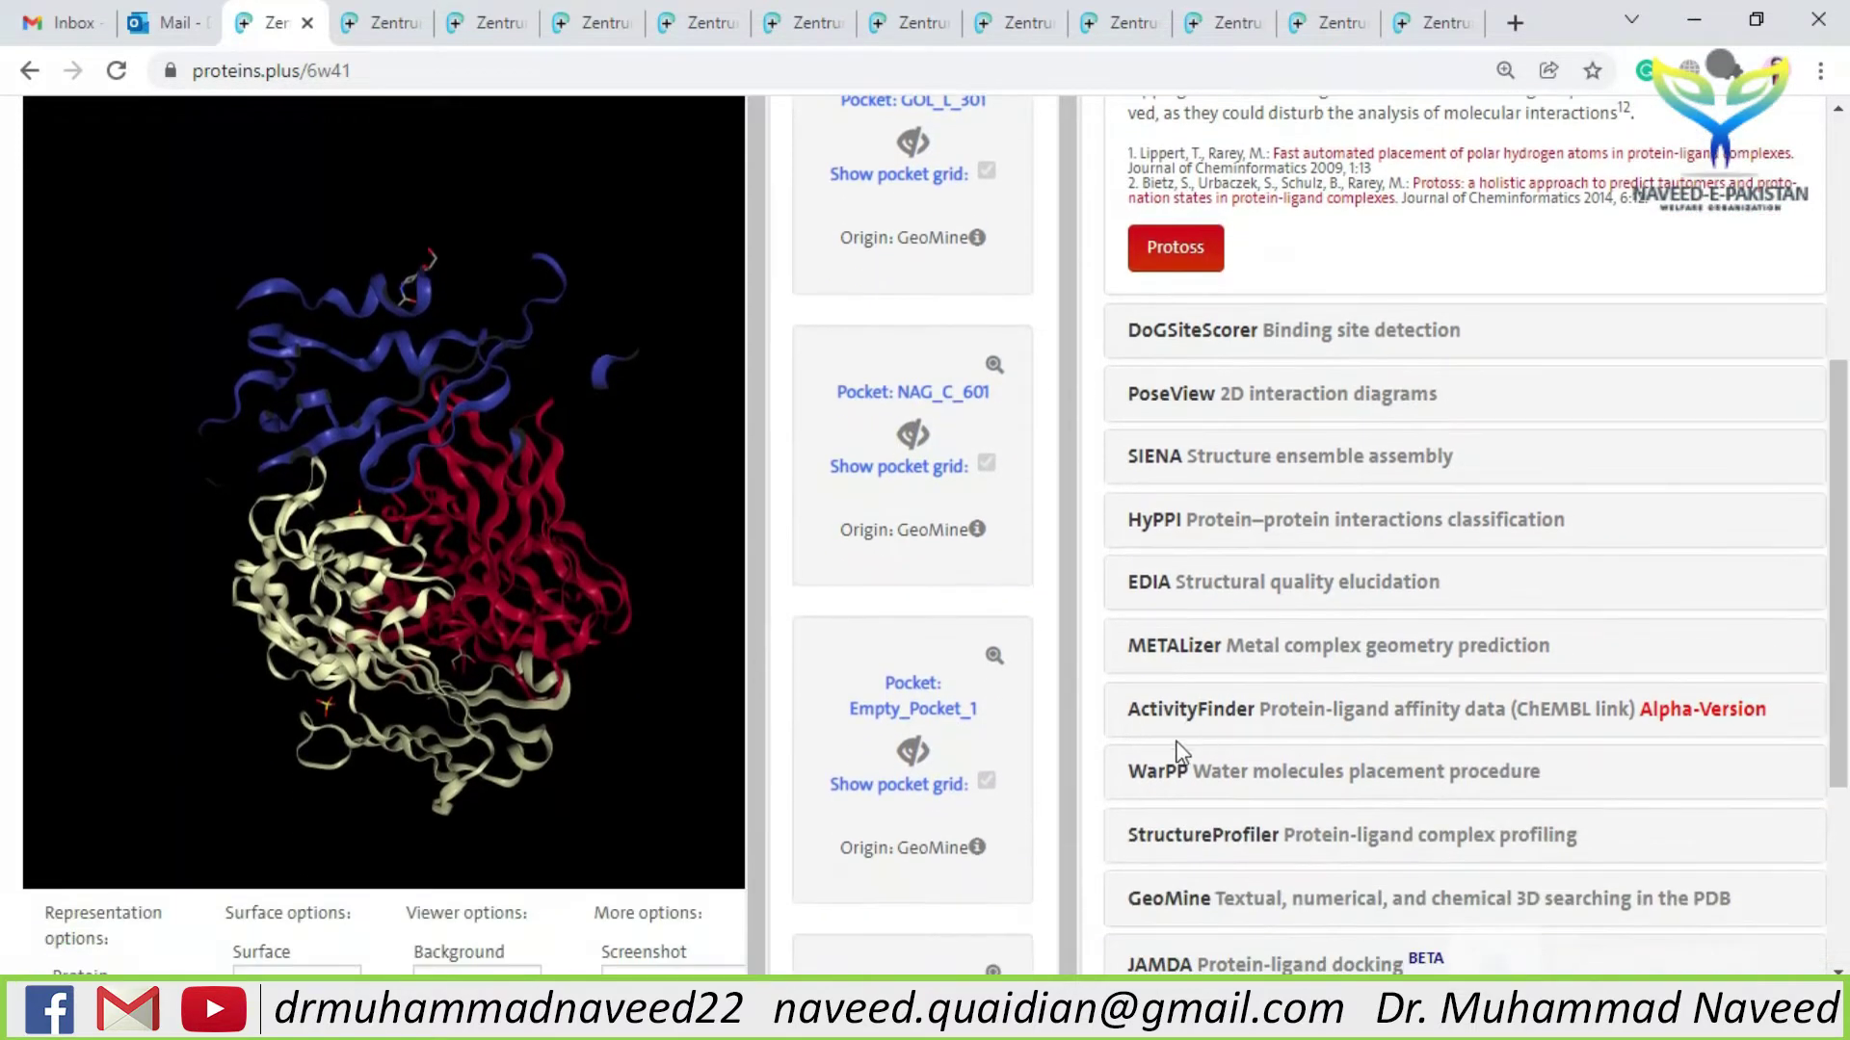
left_click(916, 751)
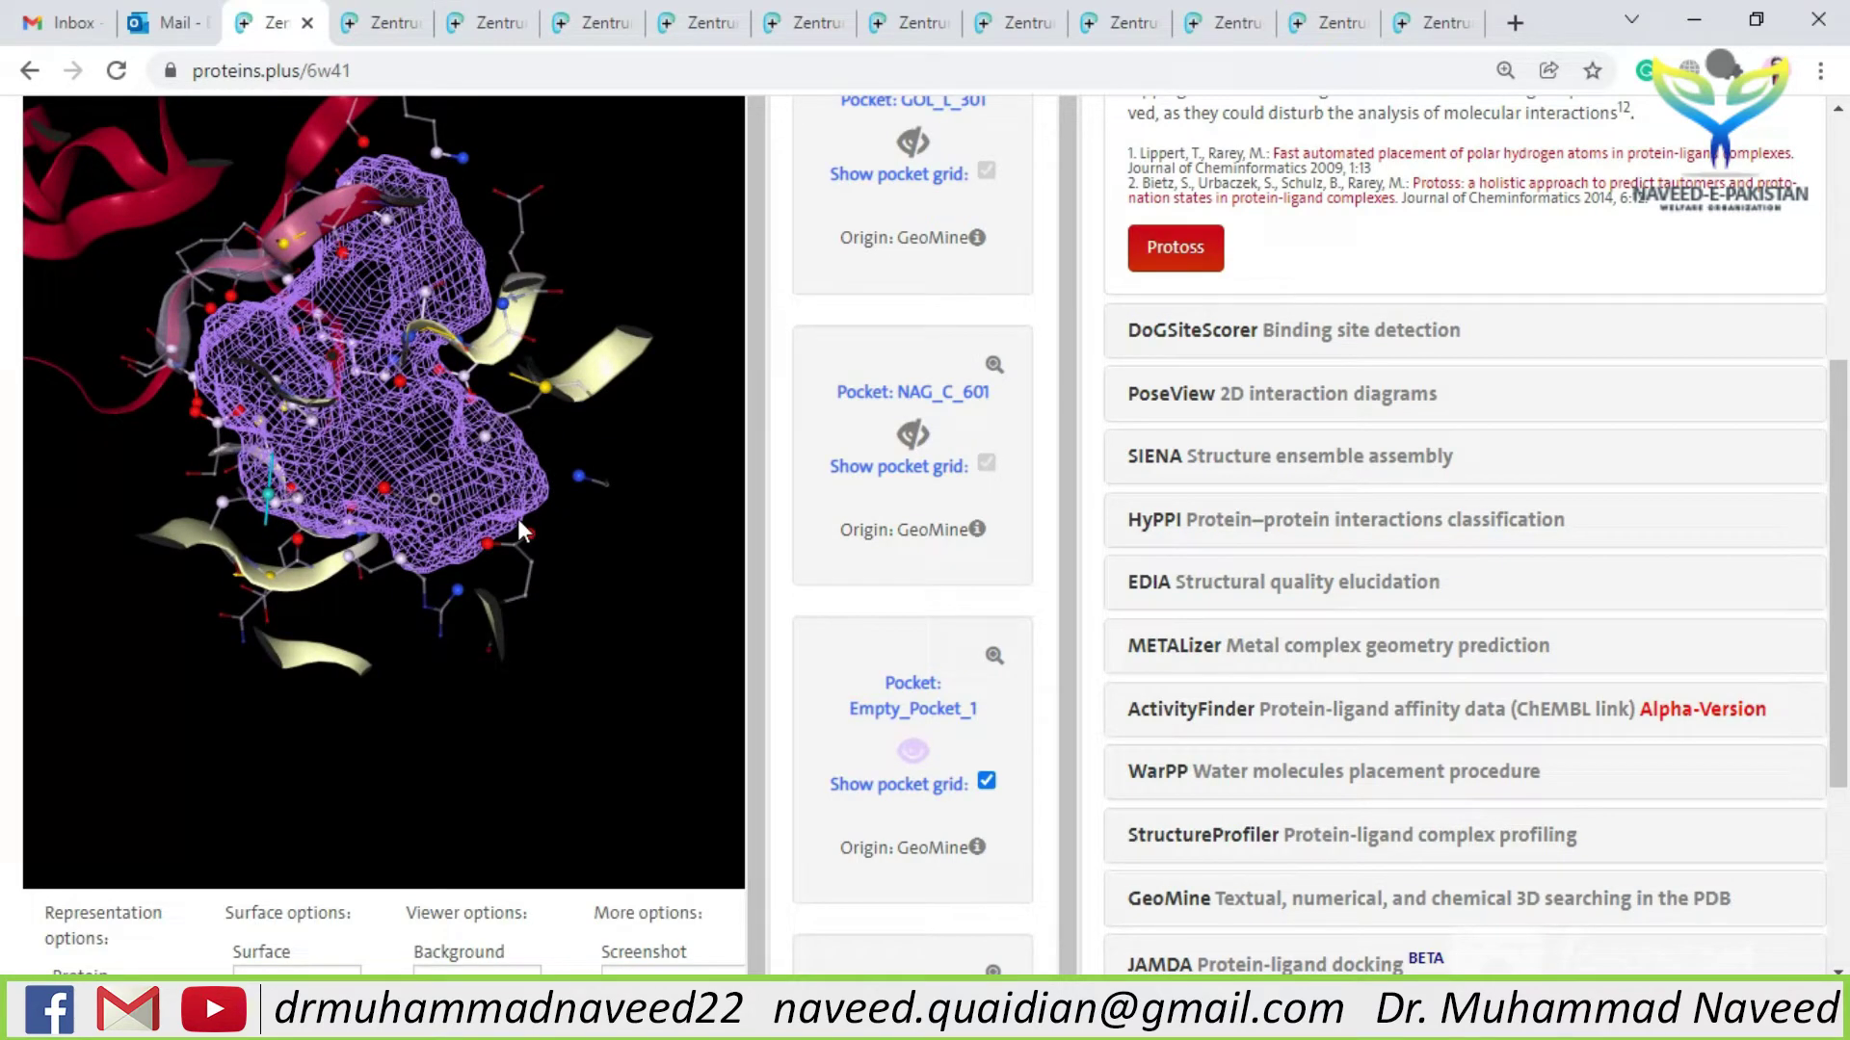
left_click(915, 756)
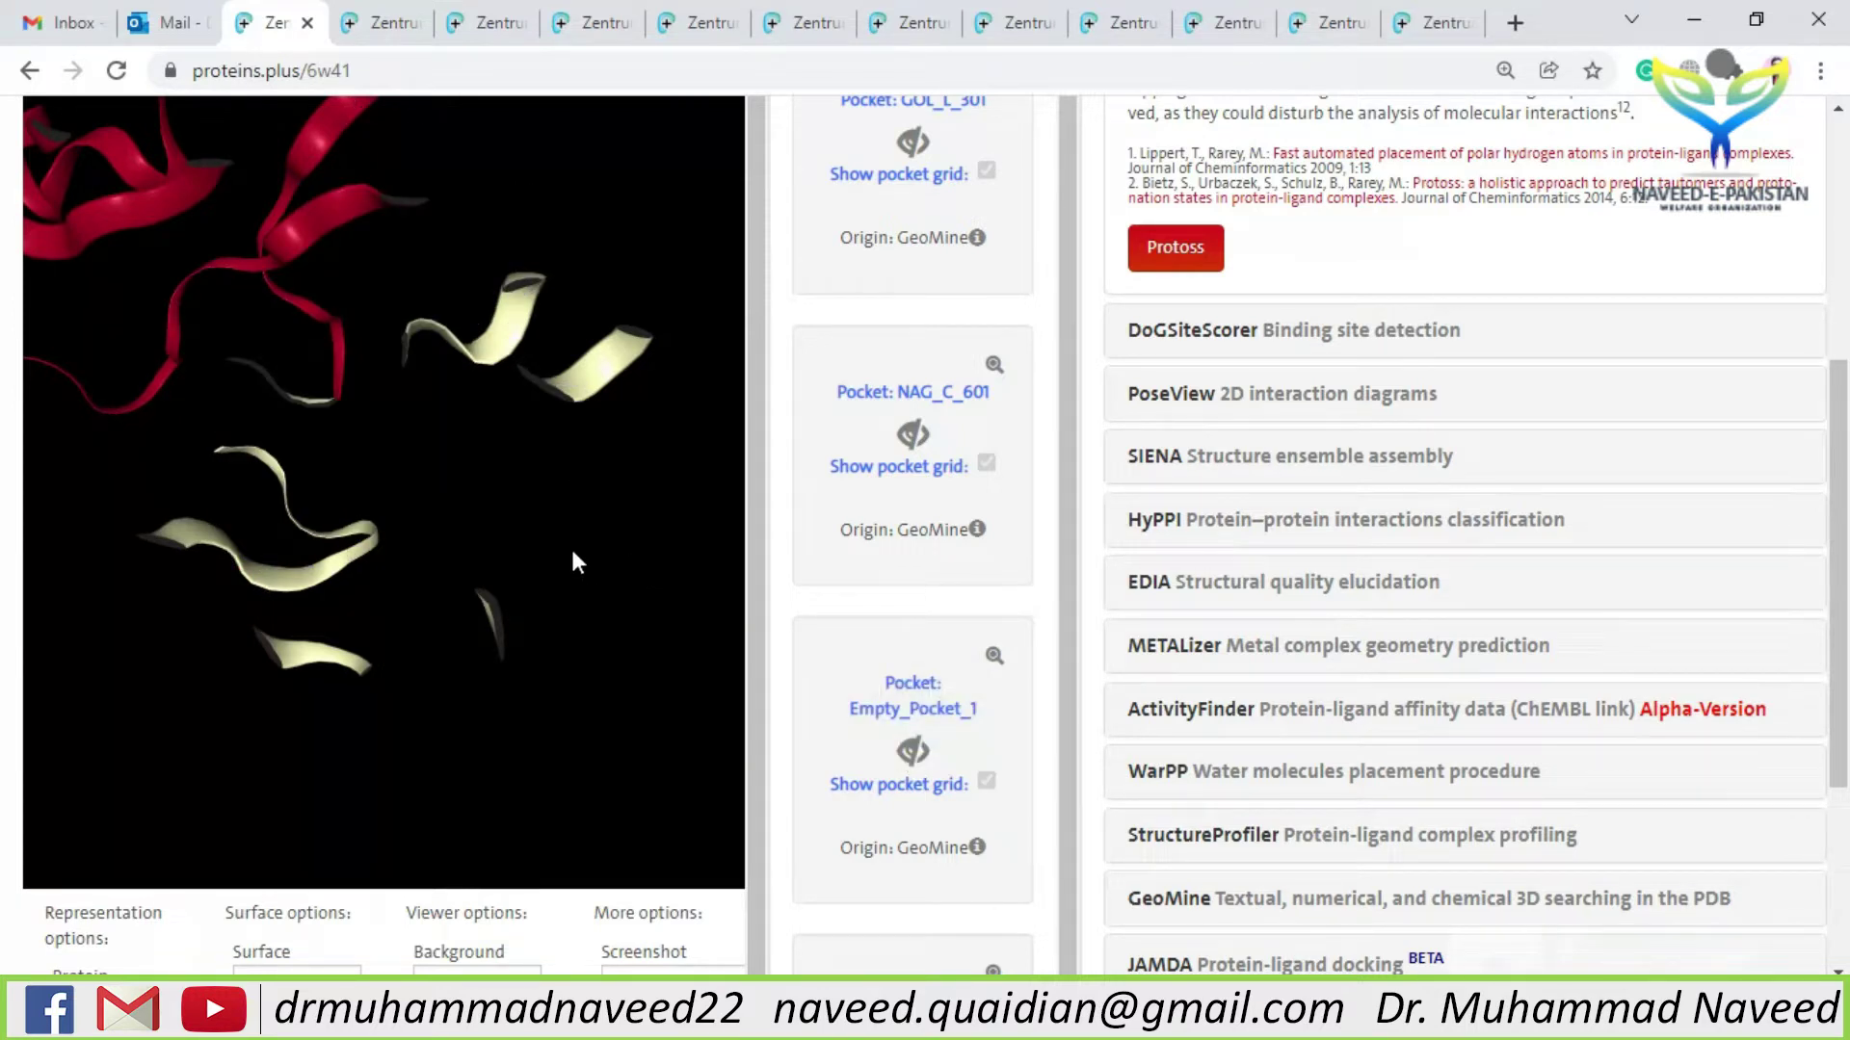
- Read the Protoss description and review the list of available analysis tools from DoGSiteScorer to MicroMiner
left_click_drag(1839, 561, 1840, 371)
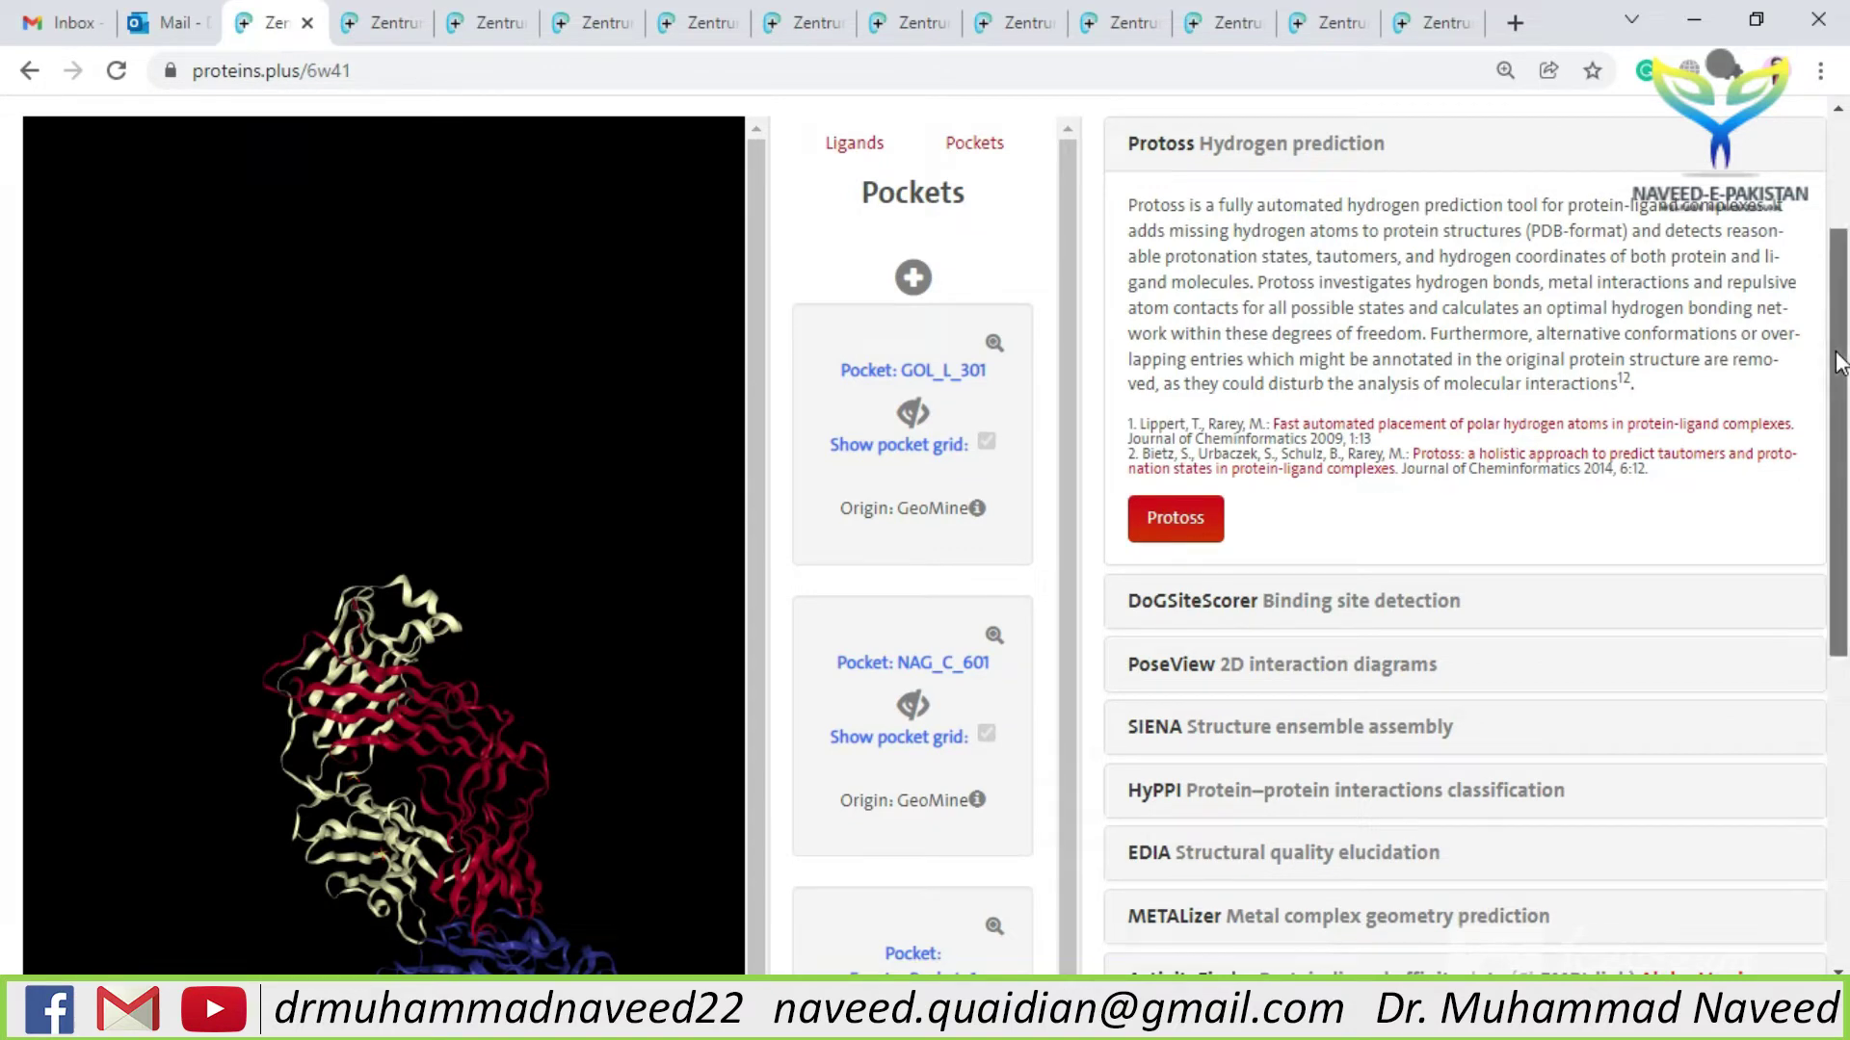
left_click_drag(1840, 364, 1840, 358)
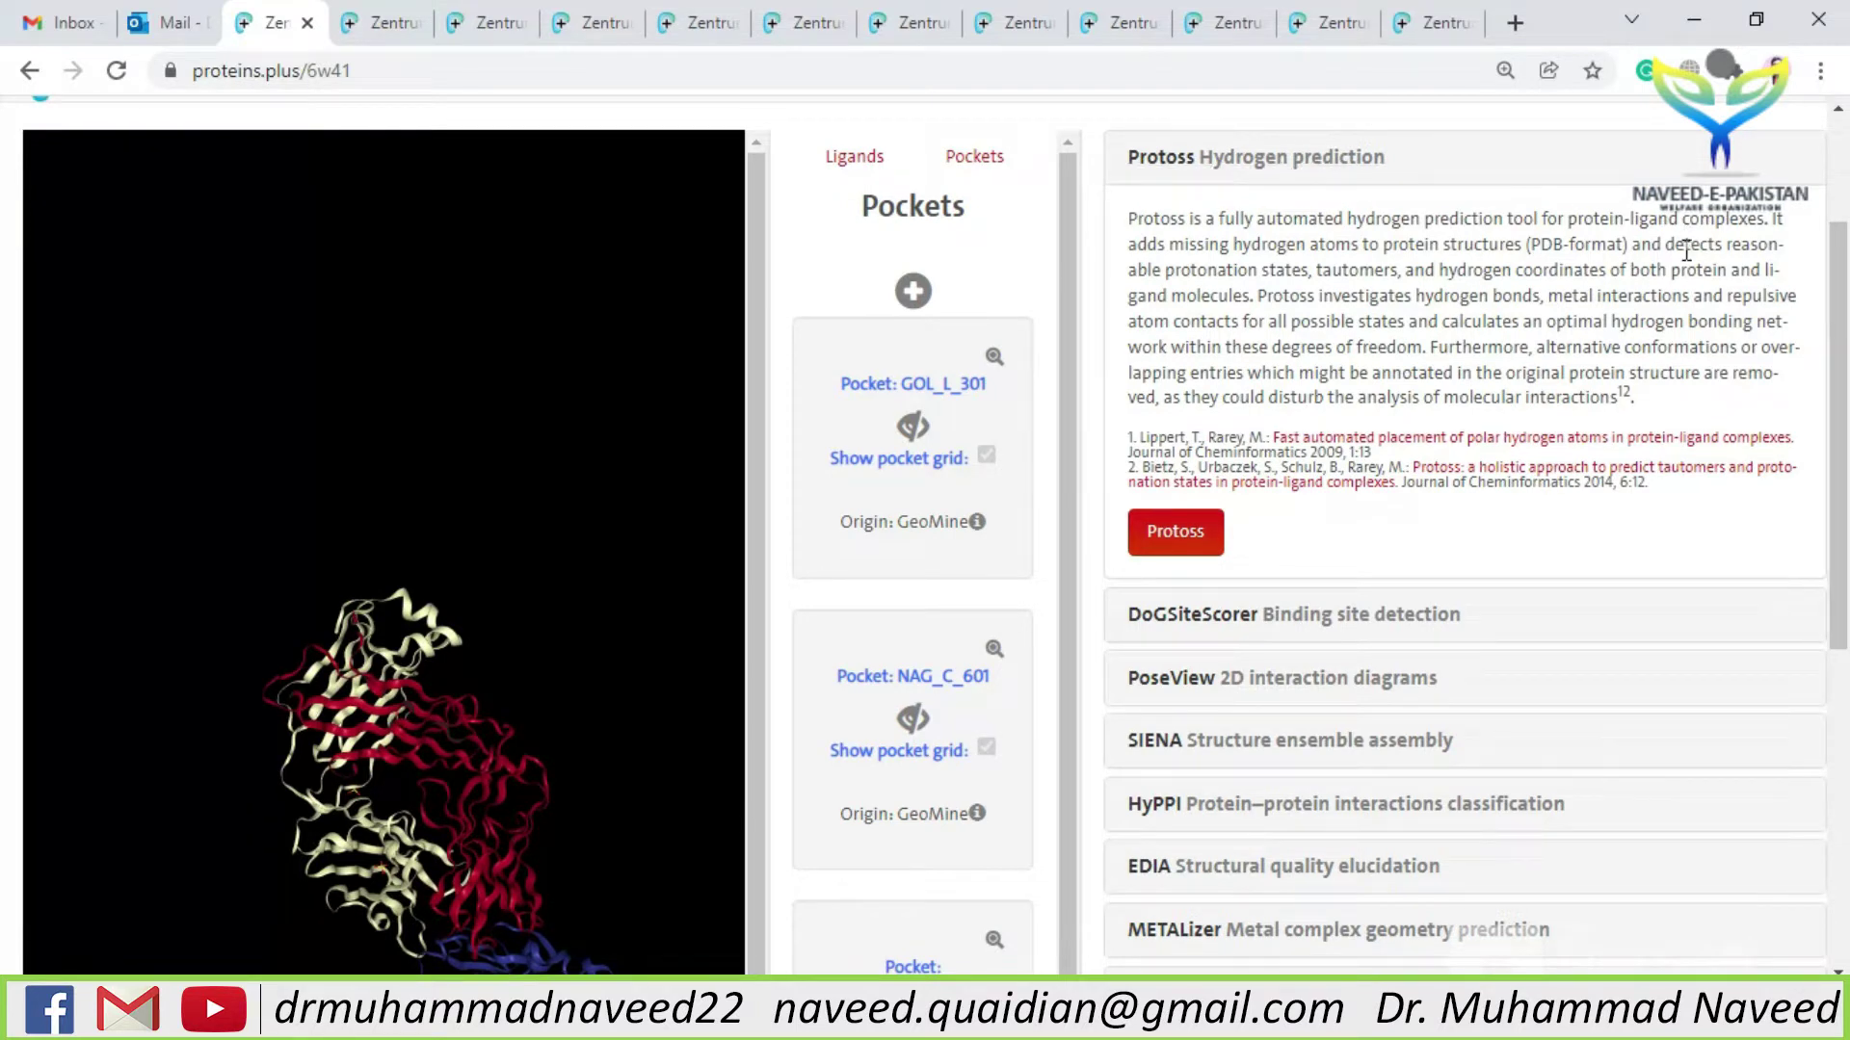
left_click_drag(1845, 329, 1846, 333)
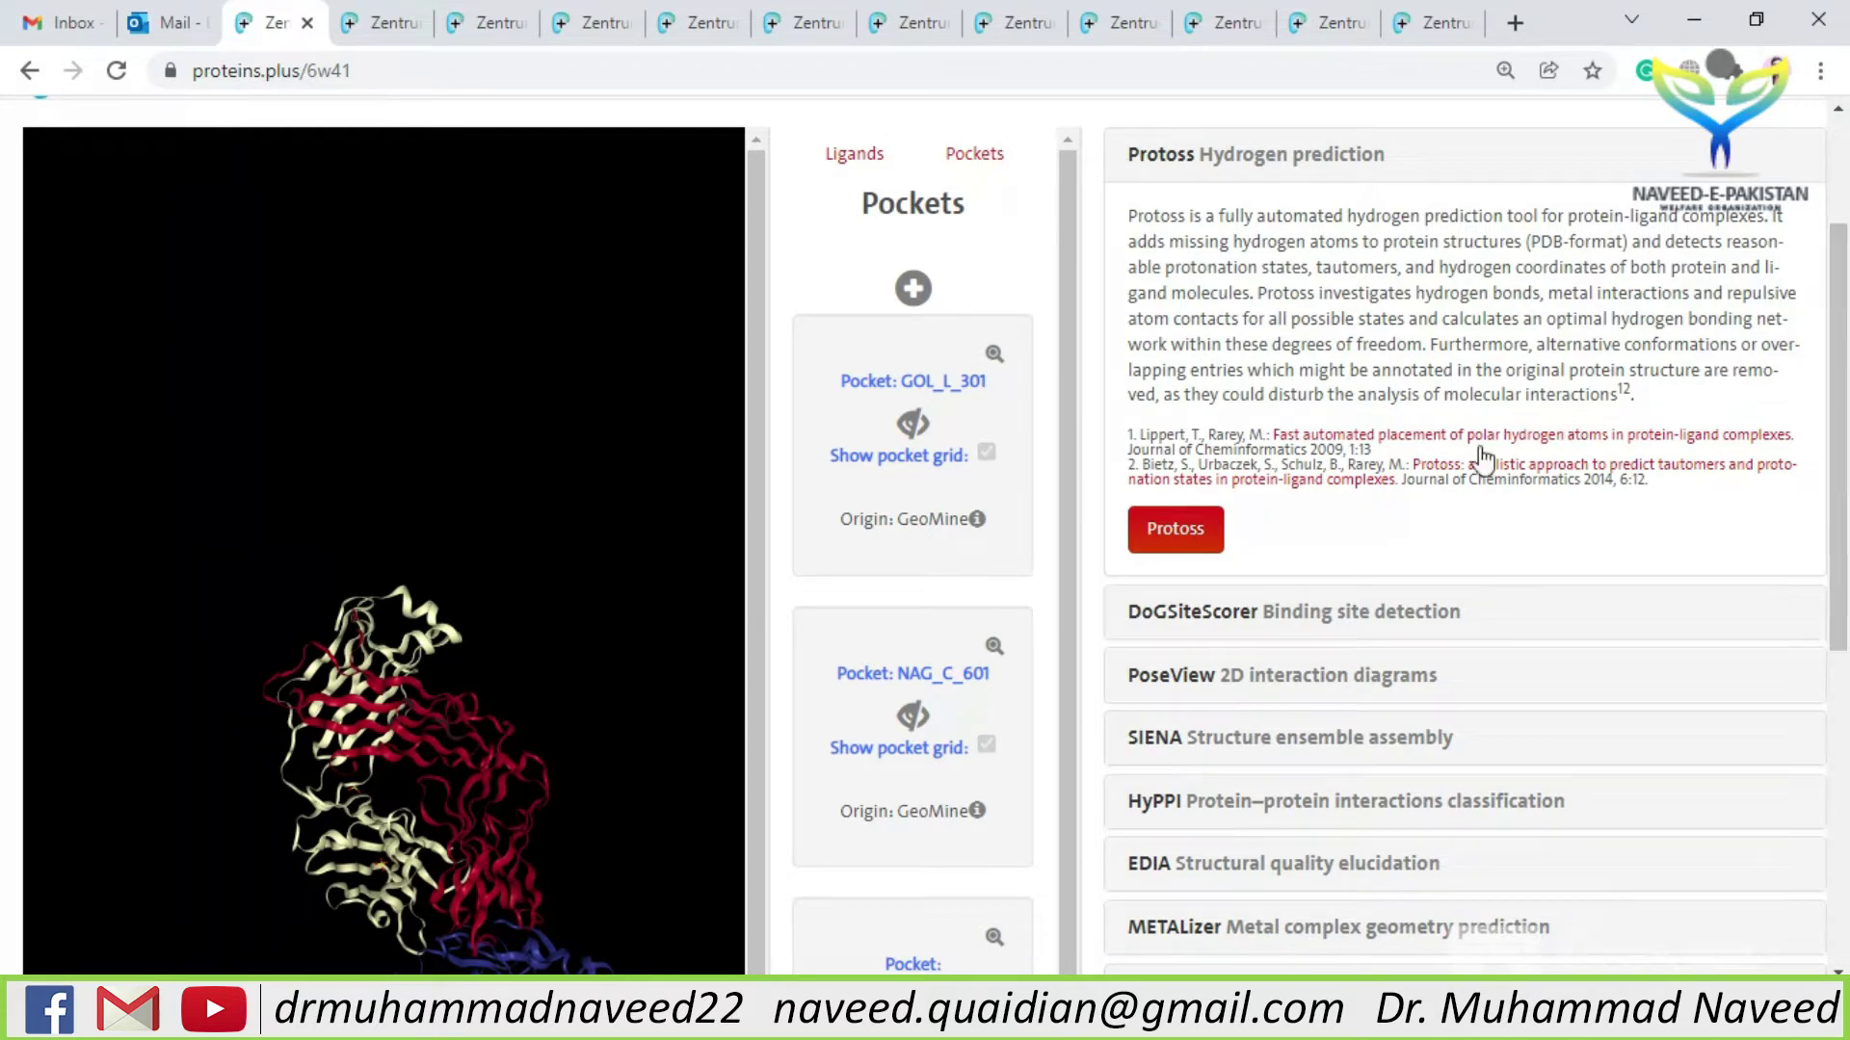
left_click_drag(1835, 421, 1835, 450)
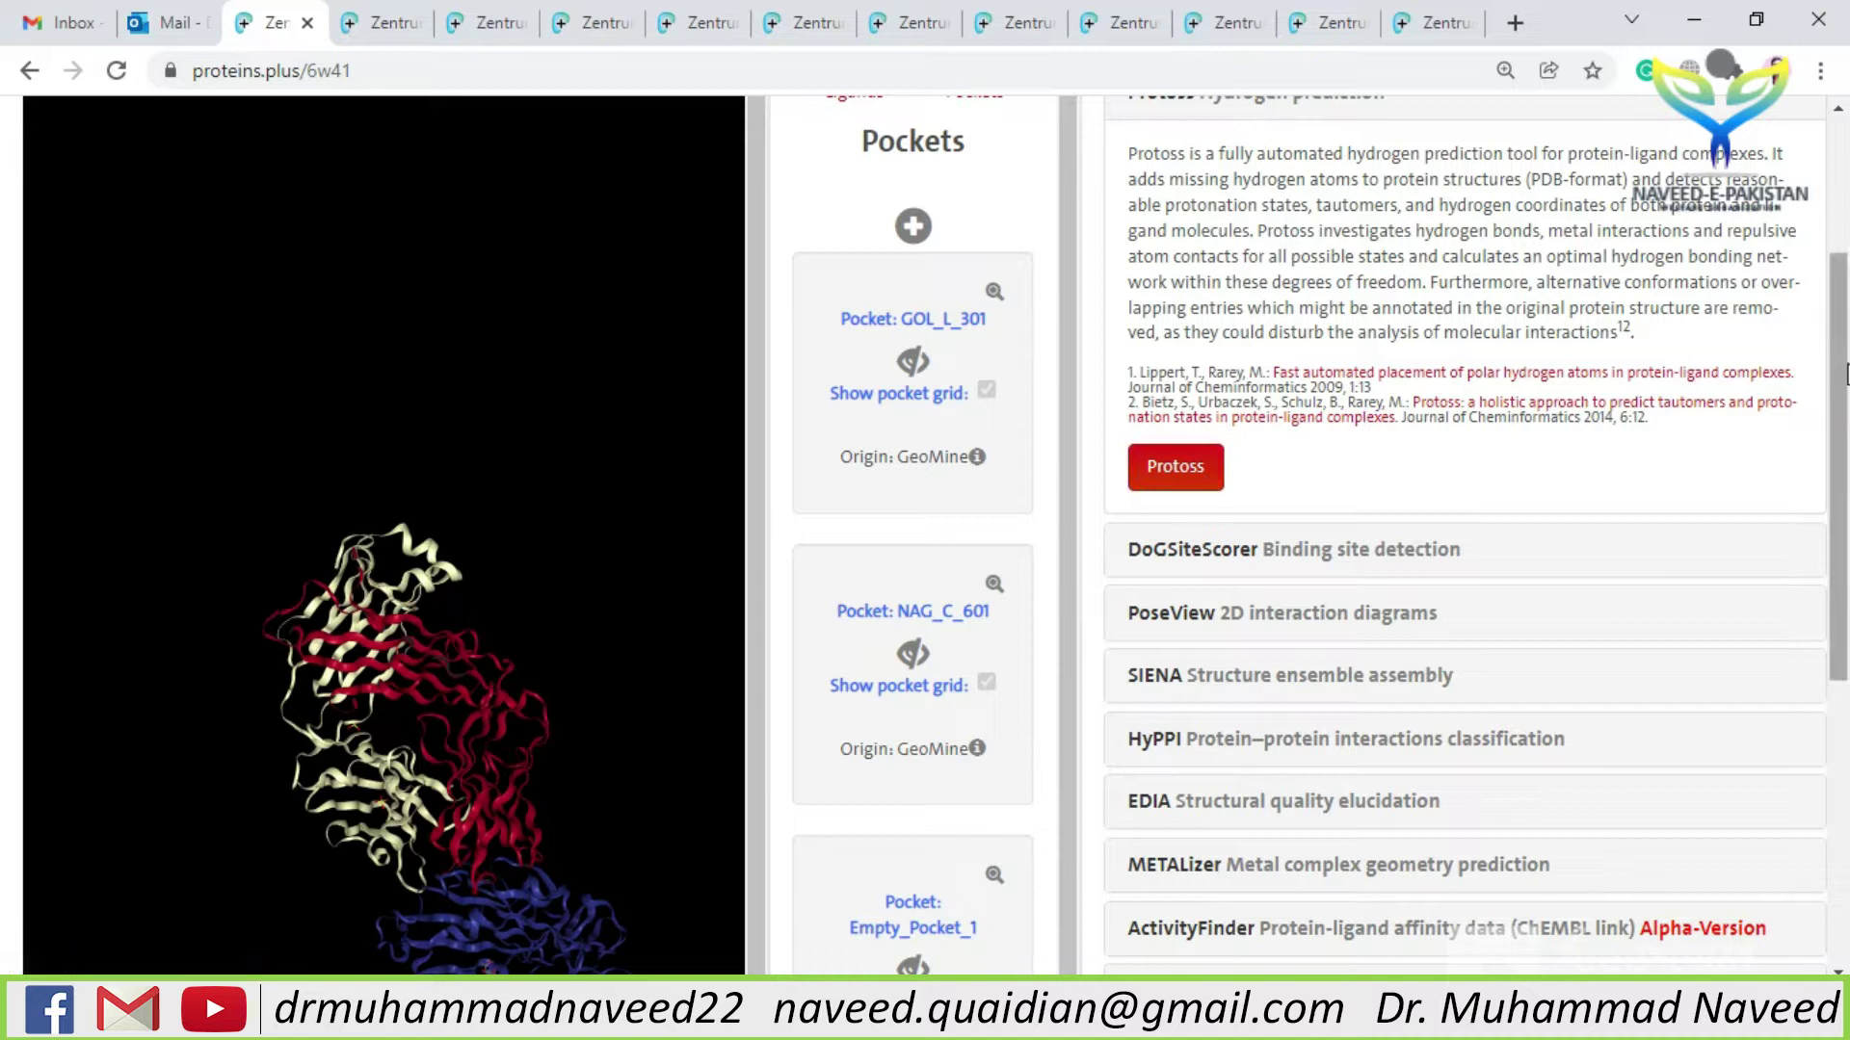
left_click_drag(1844, 374, 1844, 467)
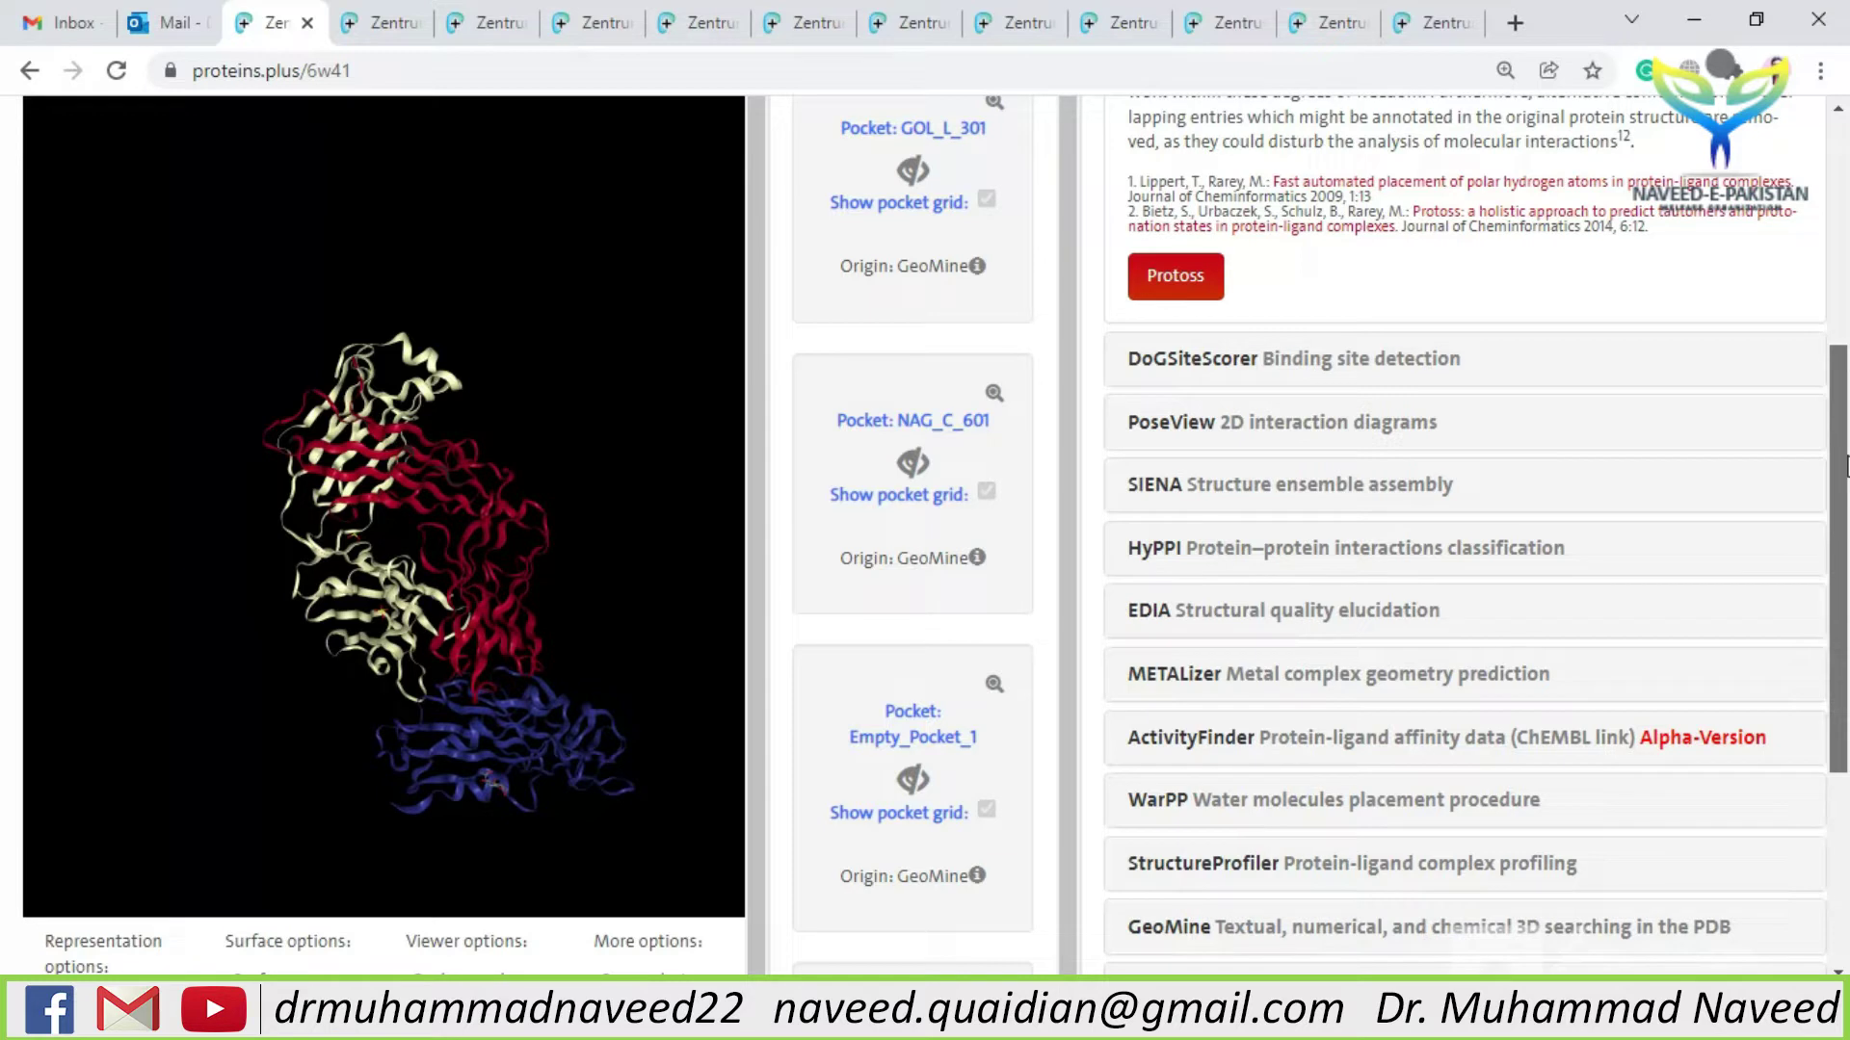
scroll(1750, 532, "down", 1)
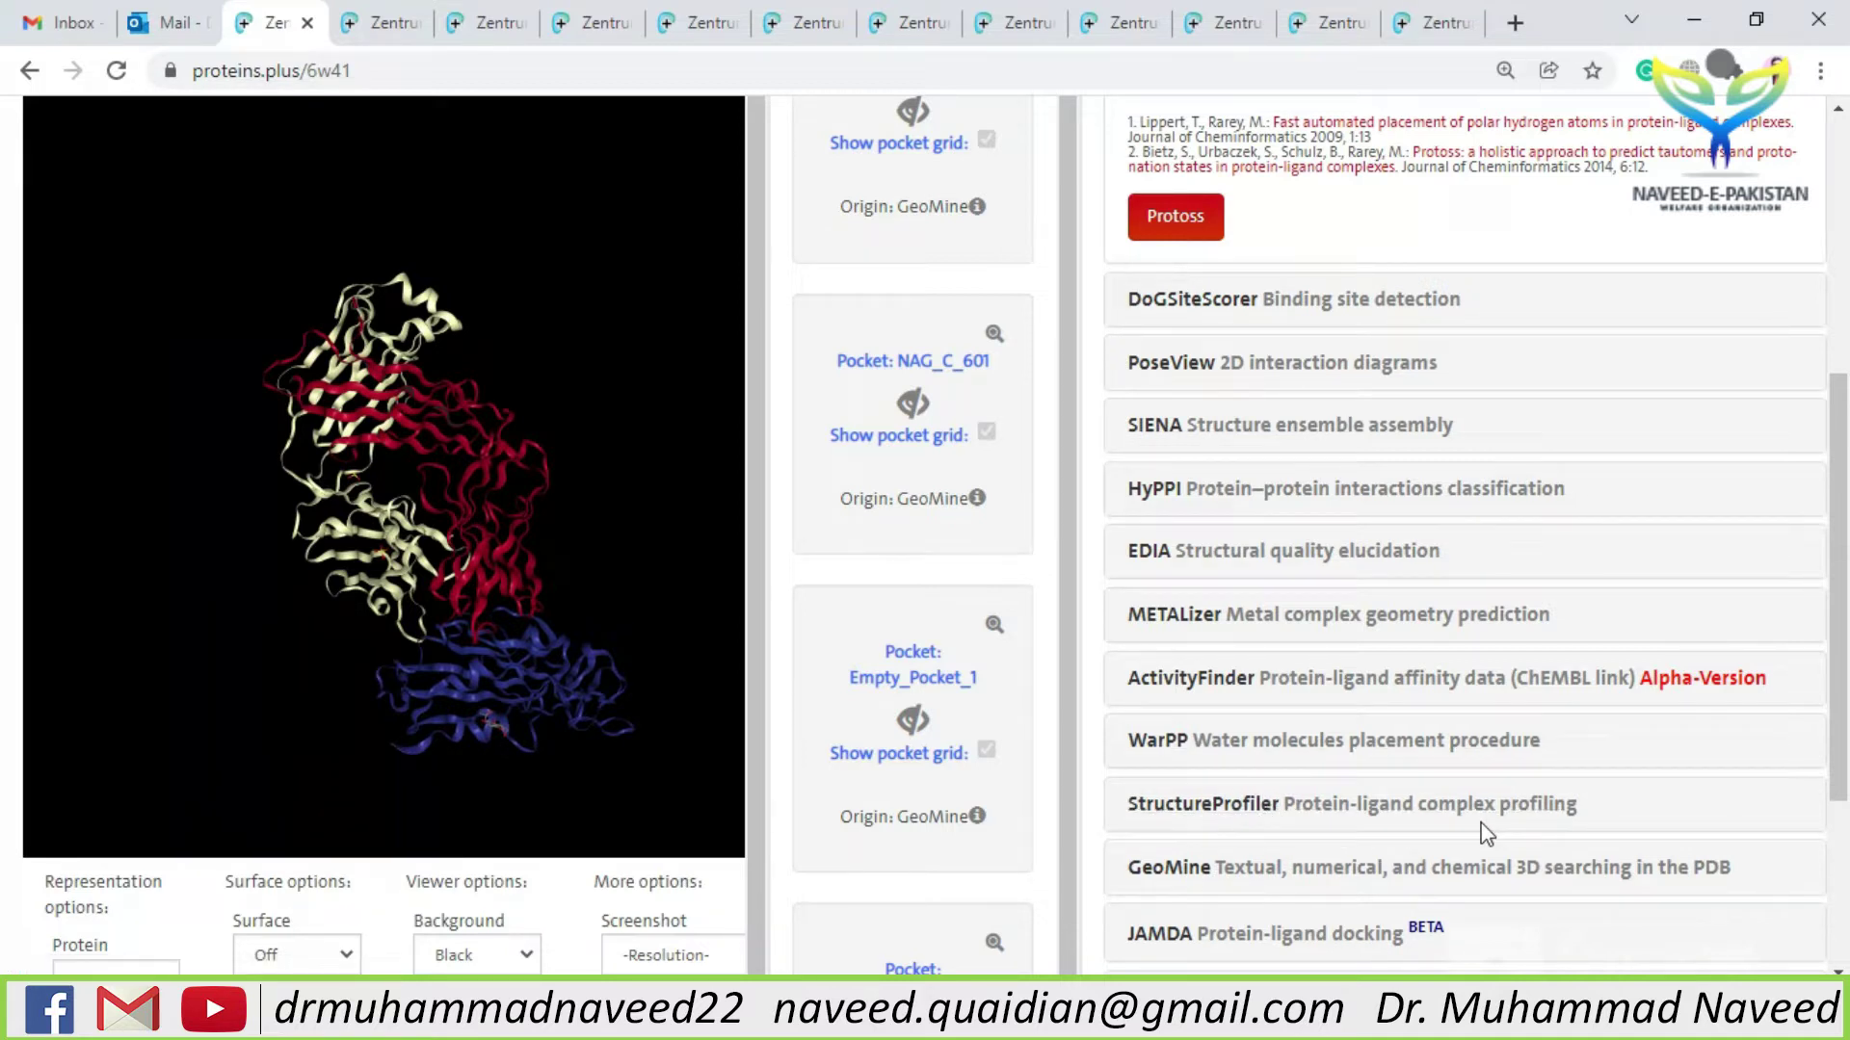
left_click_drag(1845, 700, 1846, 778)
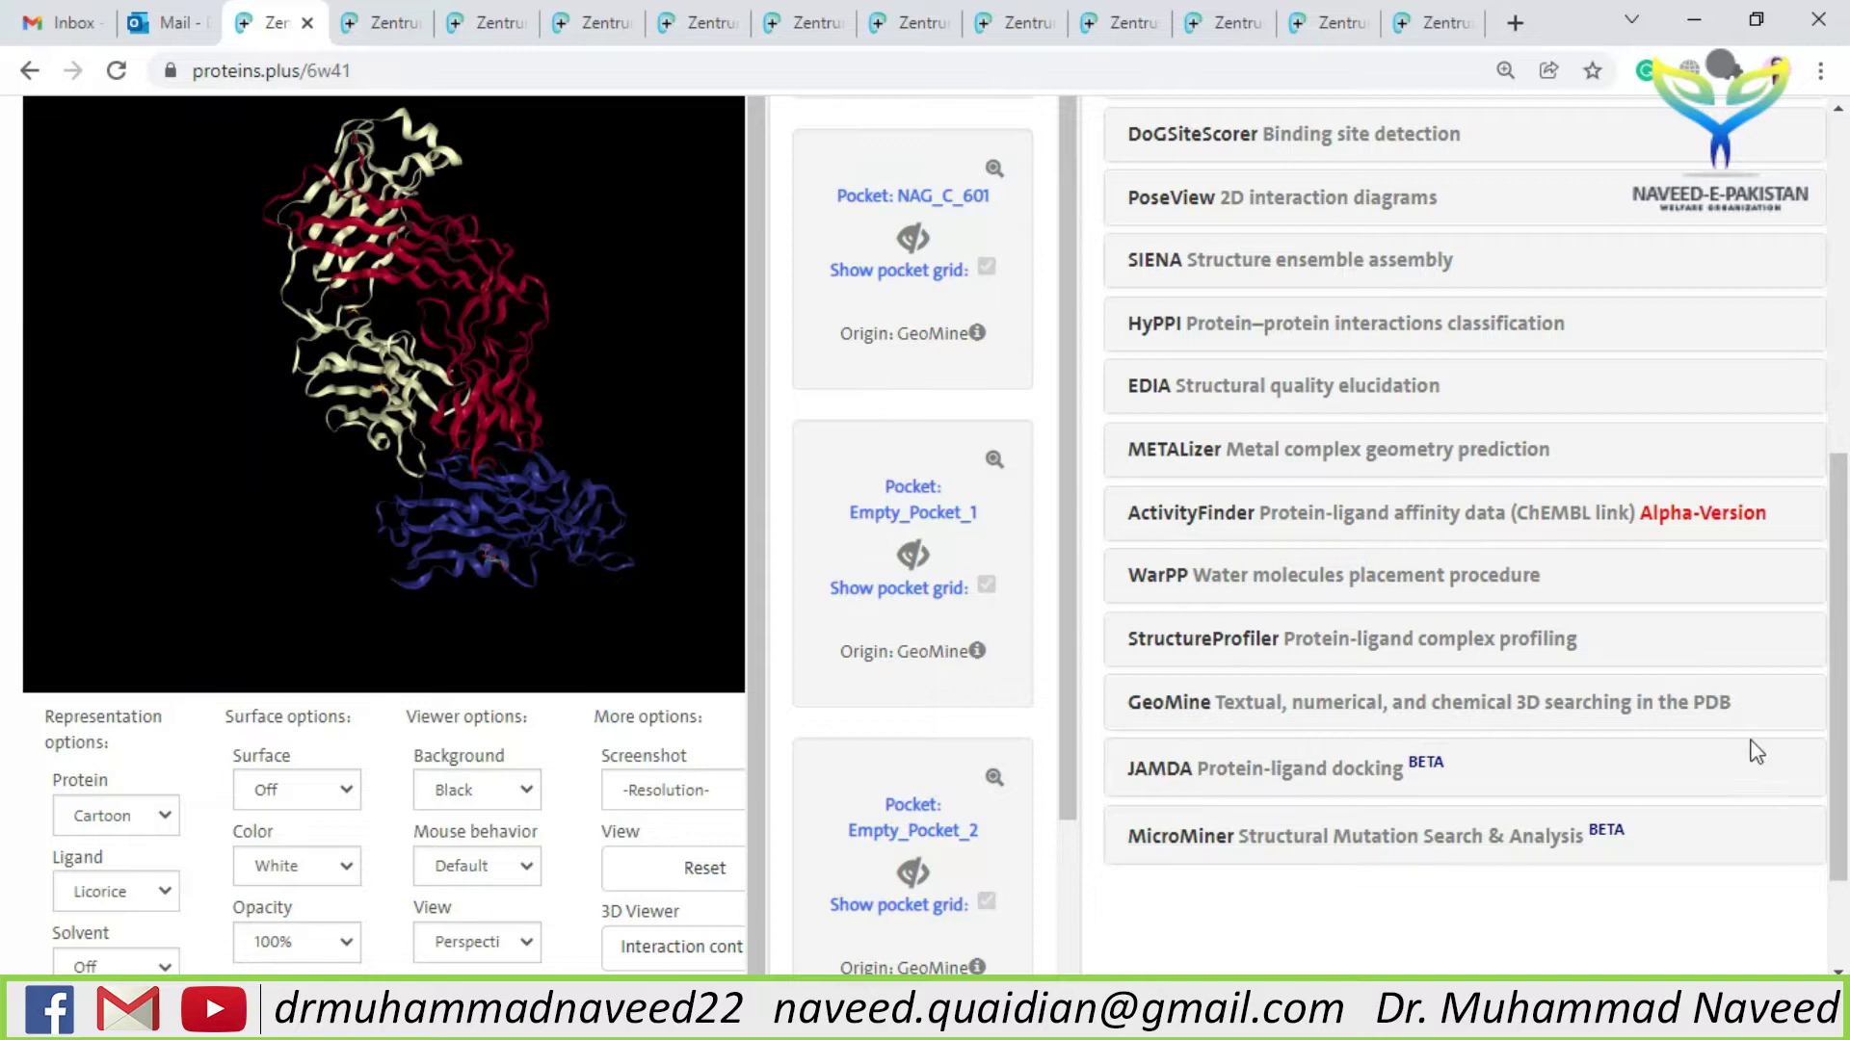
left_click_drag(1842, 631, 1847, 394)
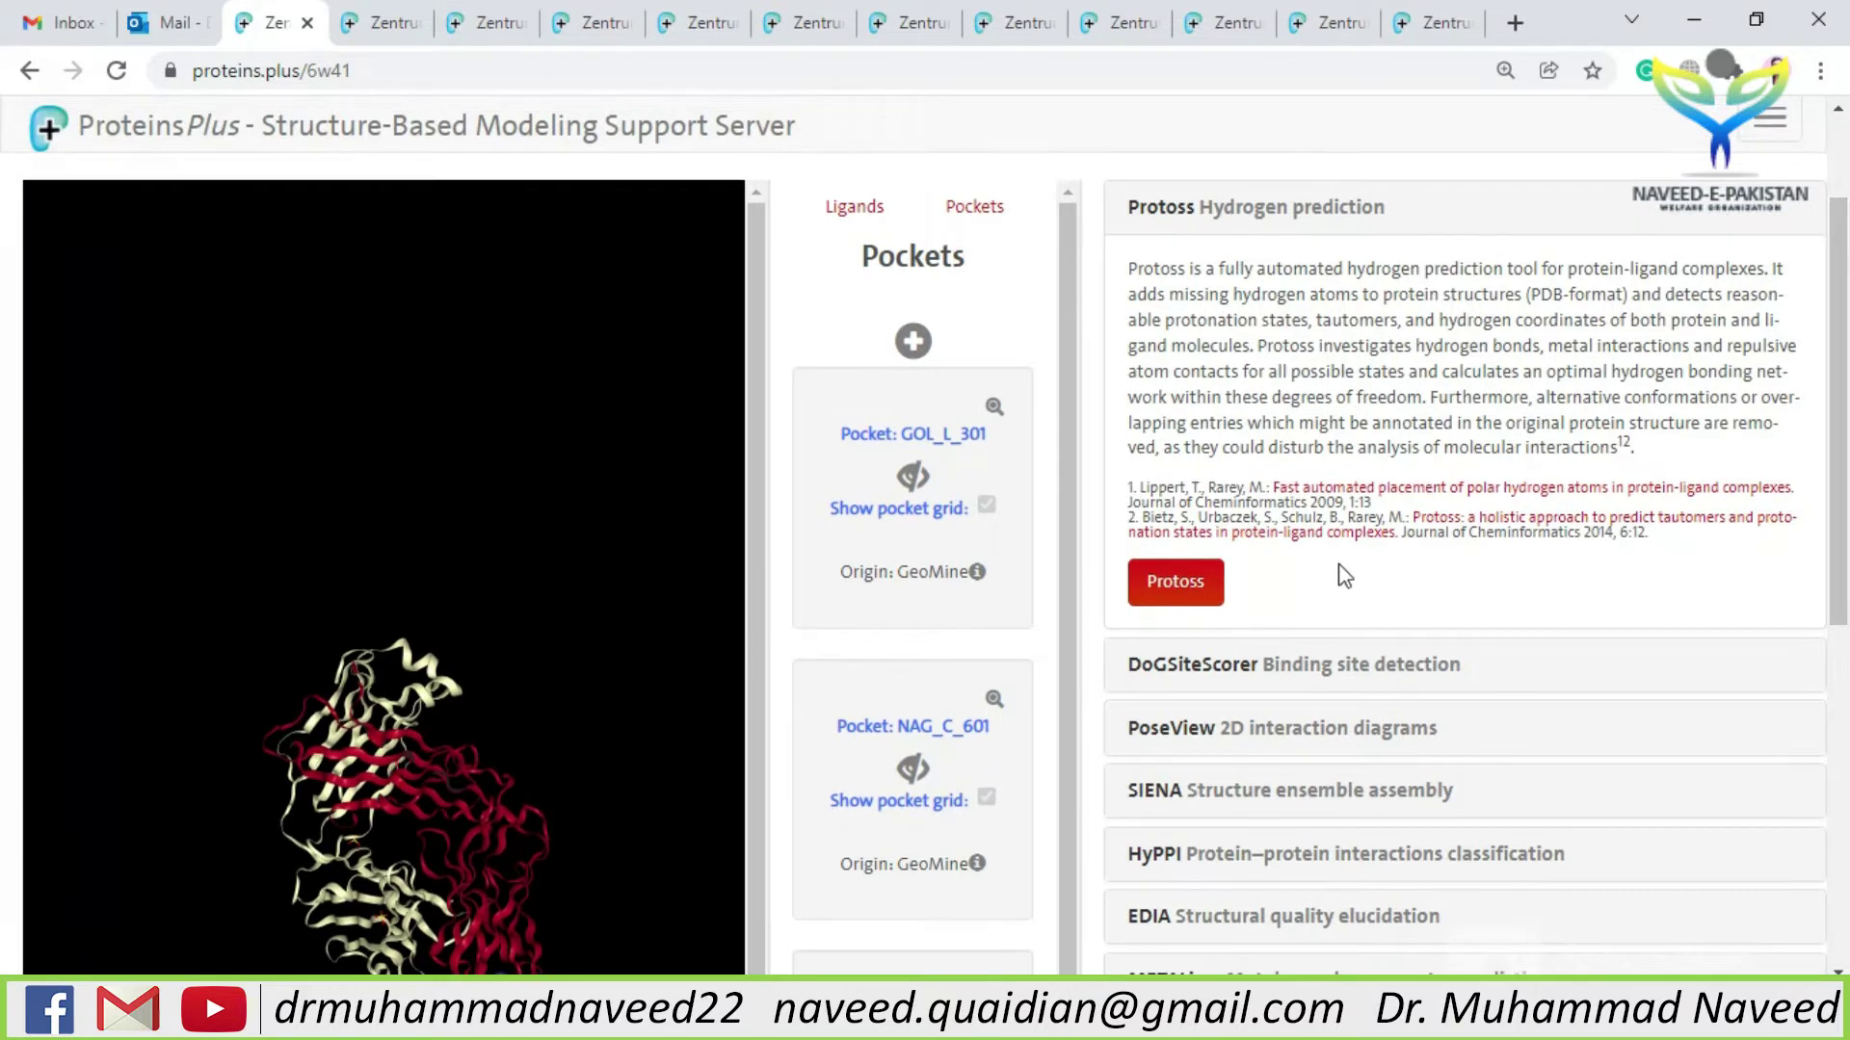
- Open the Protoss hydrogen prediction for the structure in a new browser tab and switch to it
left_click_drag(347, 756, 435, 464)
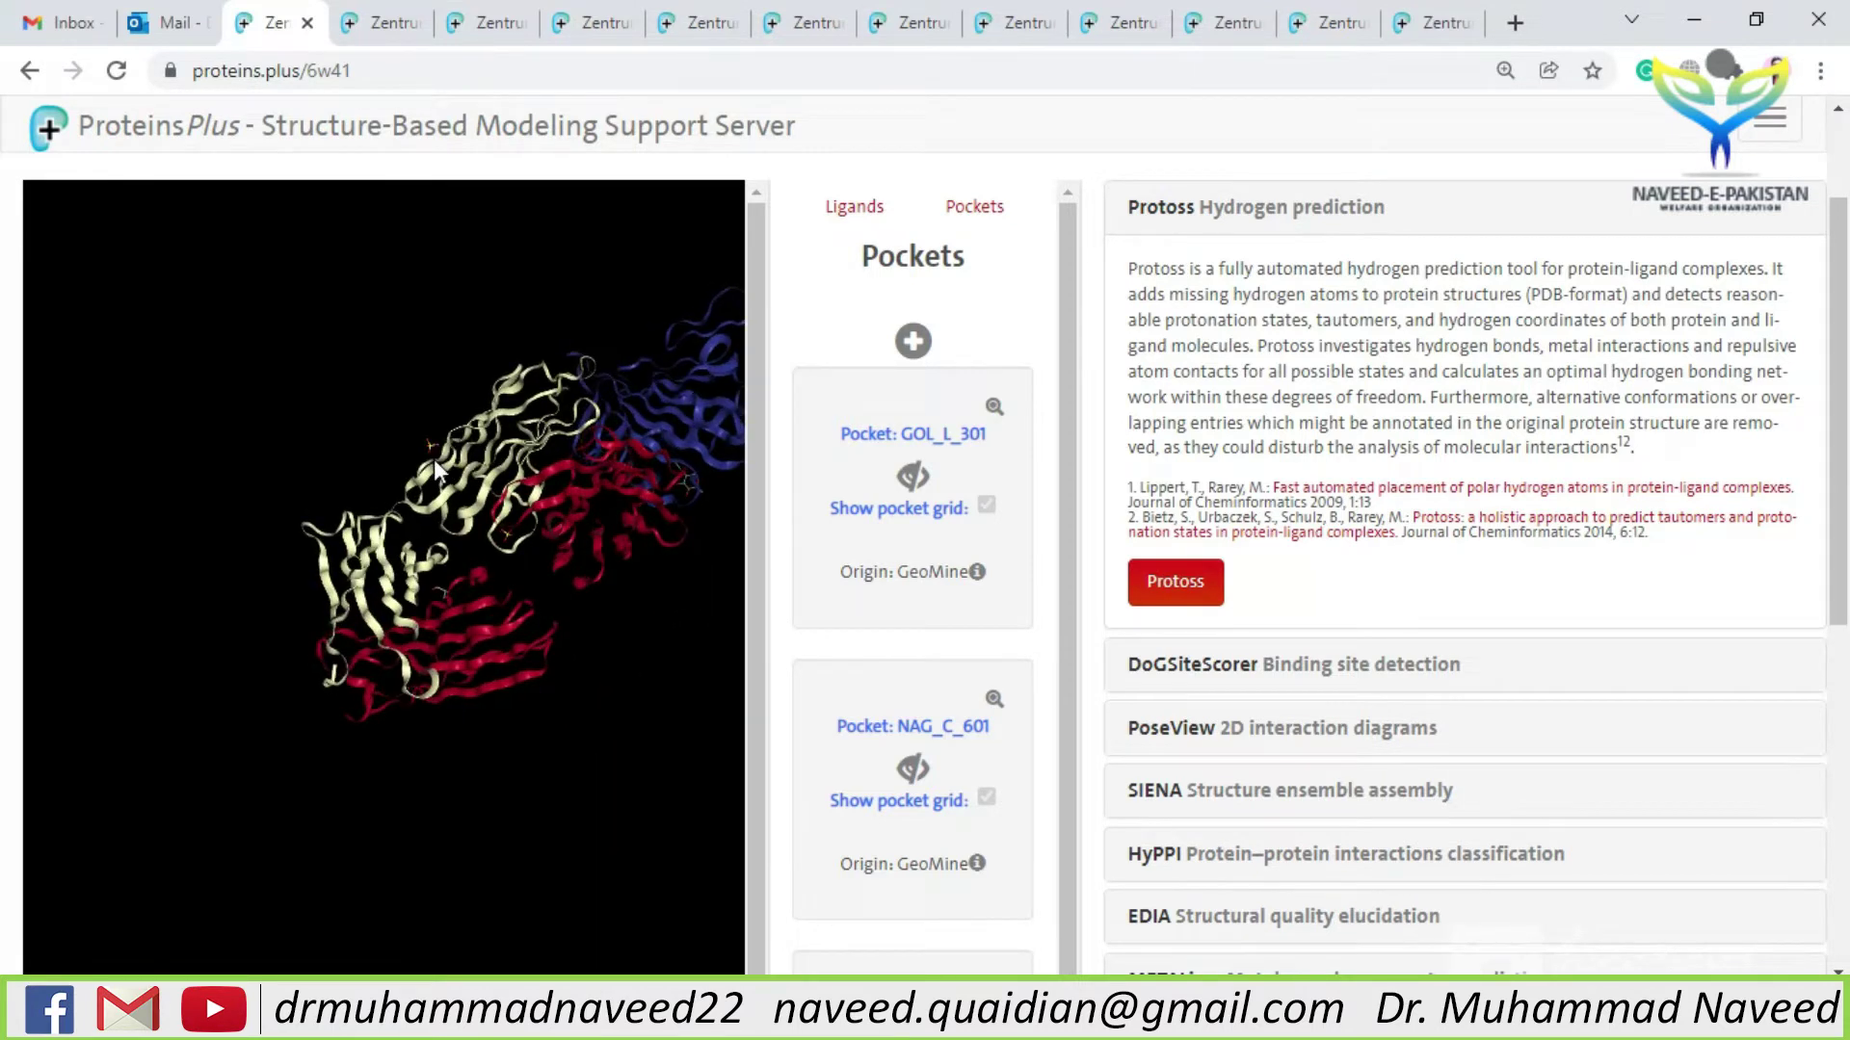
right_click(1188, 586)
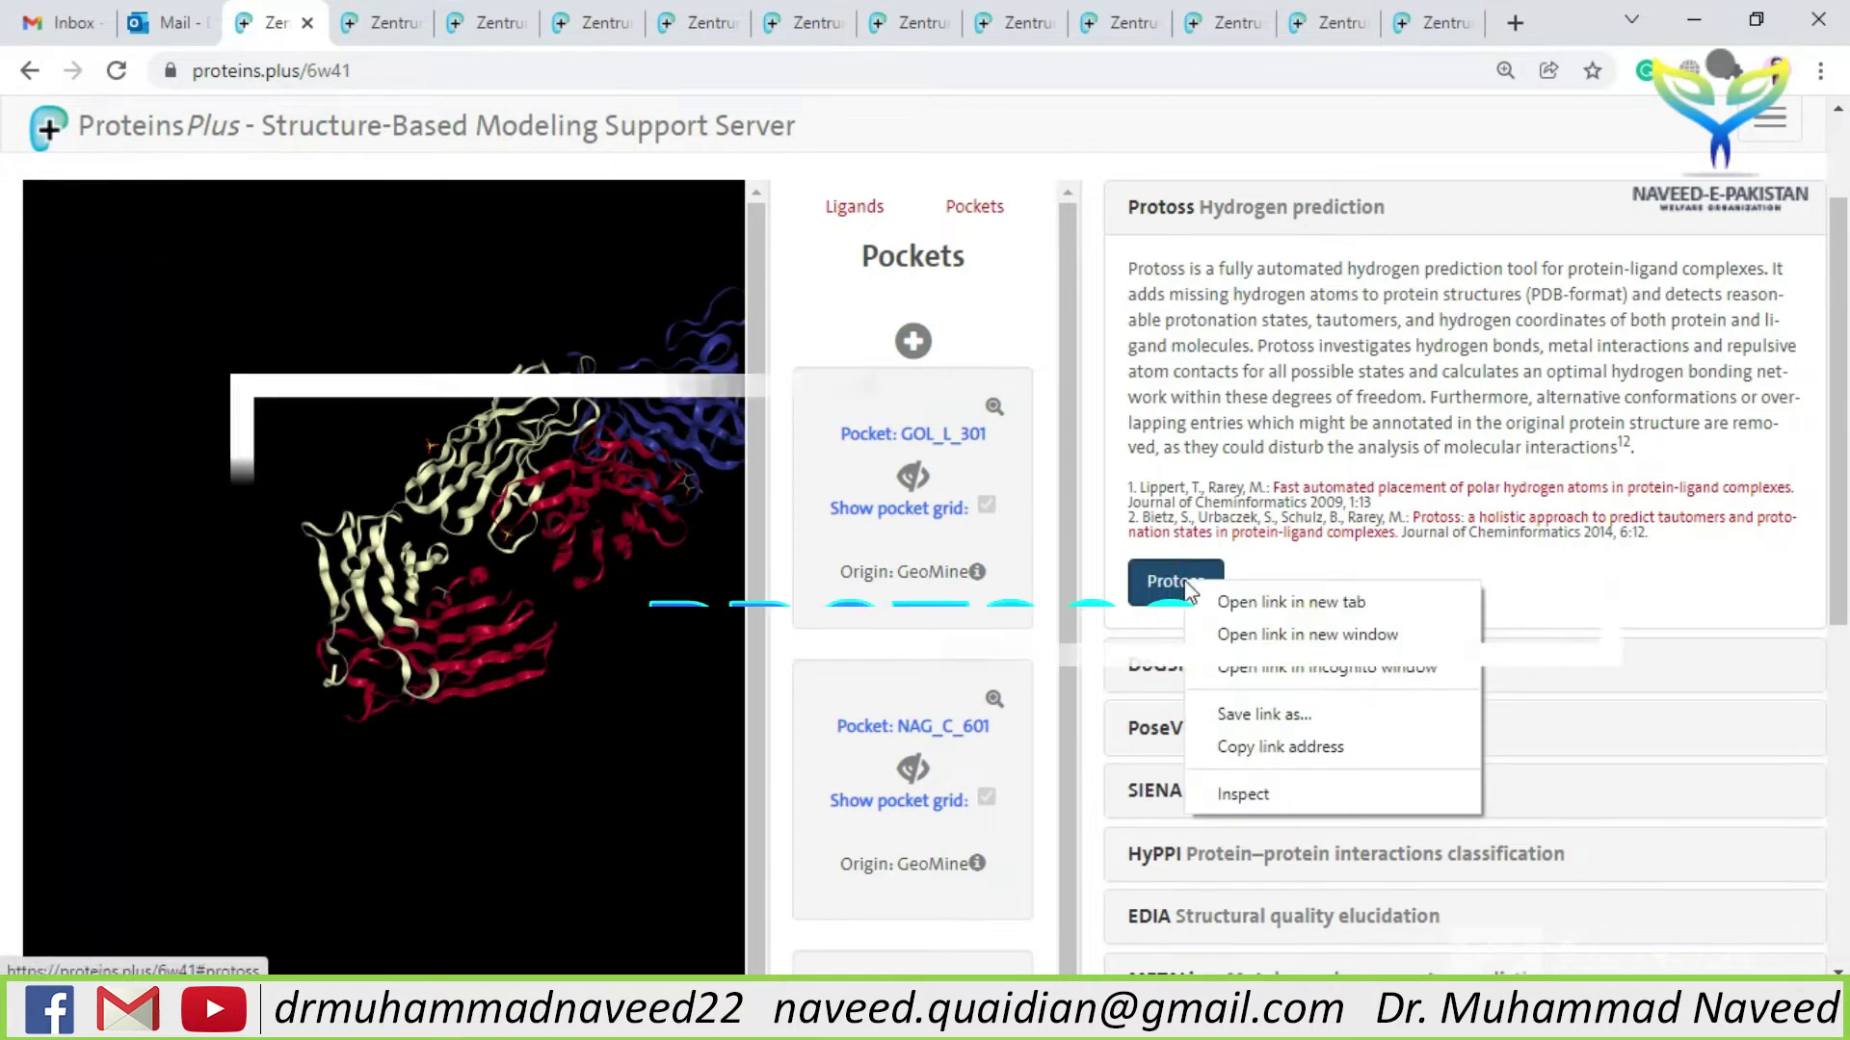
left_click(1228, 599)
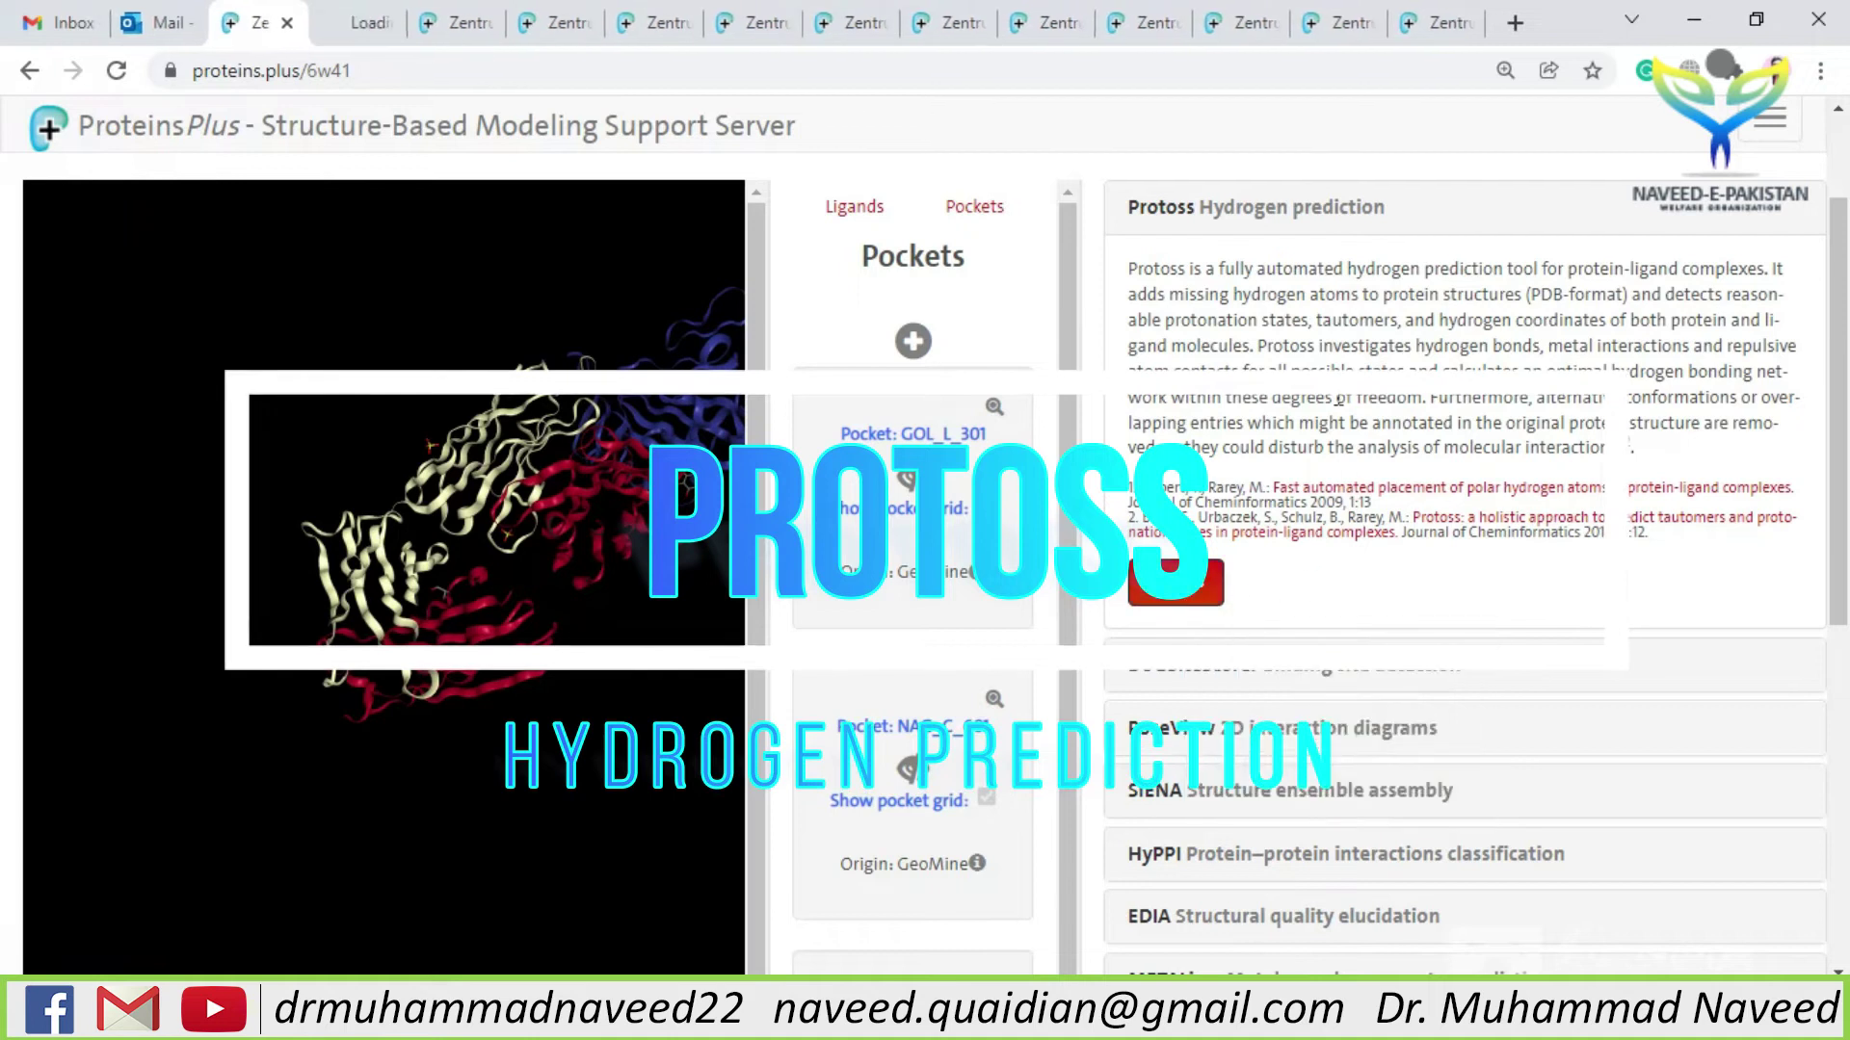
left_click(367, 24)
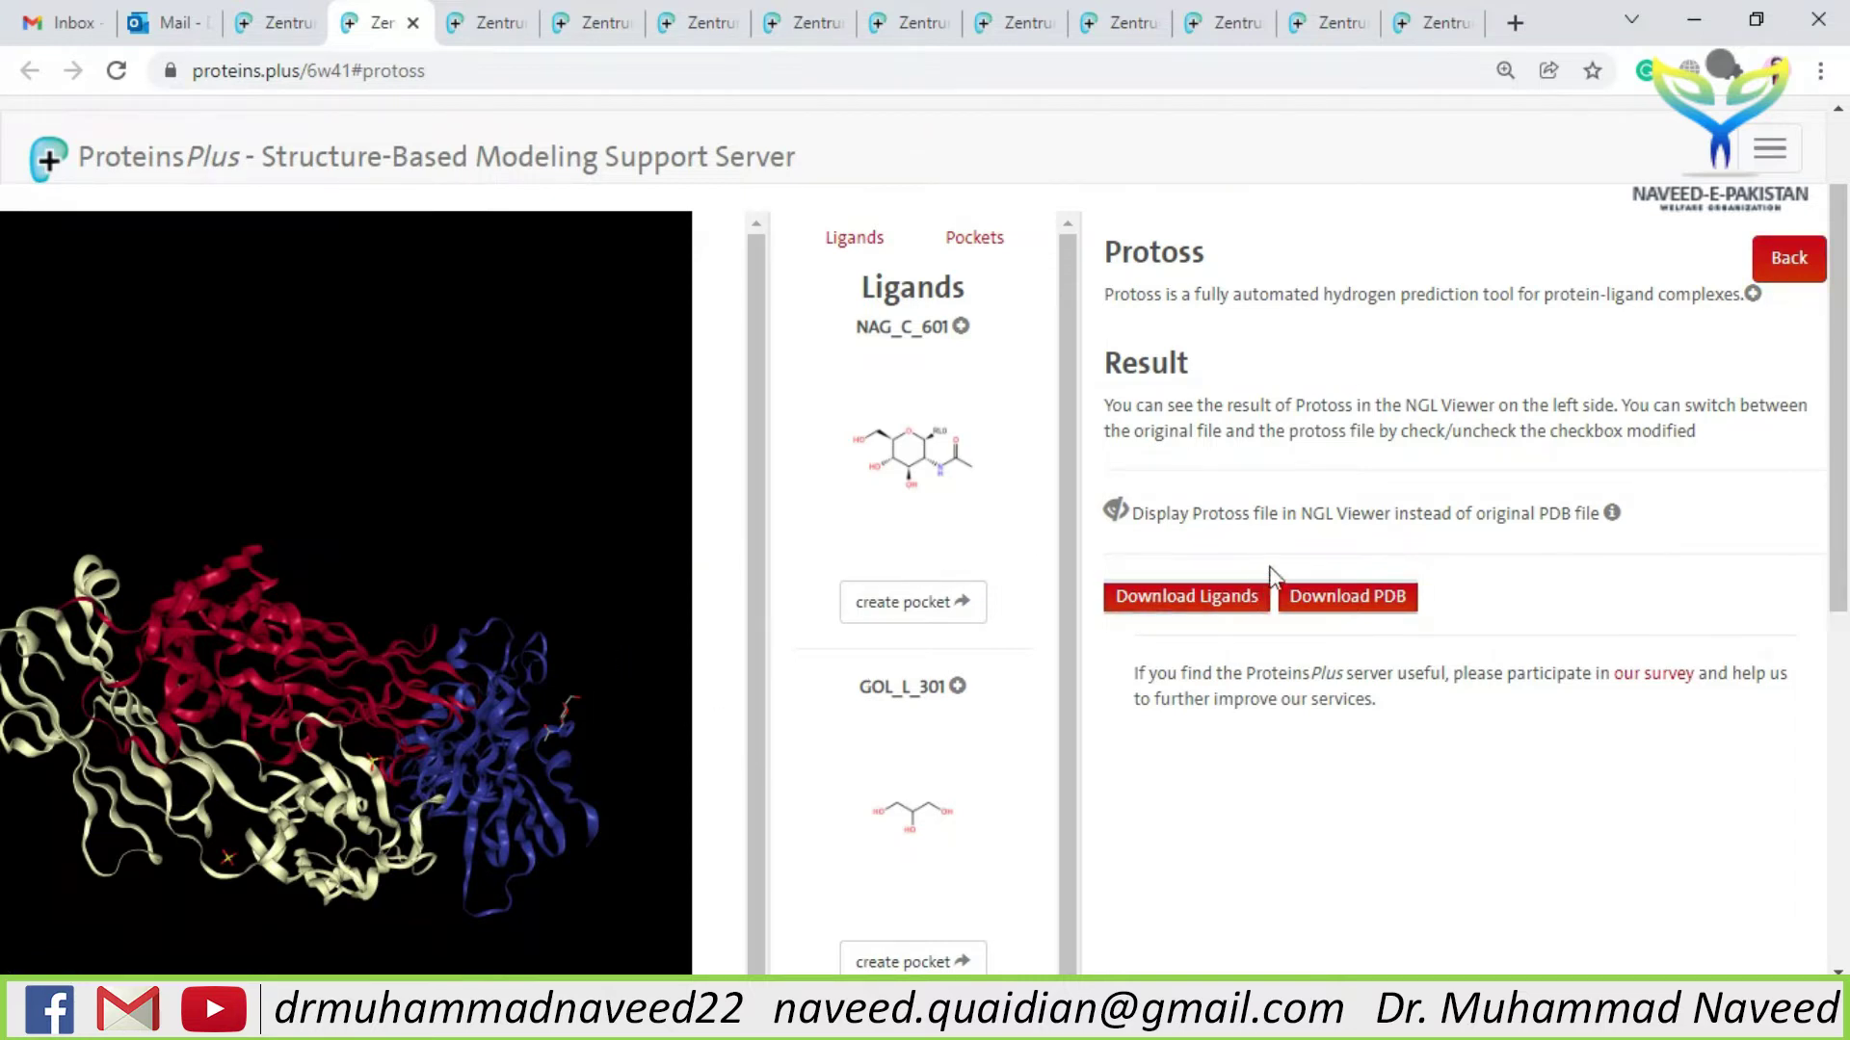
- Compare the Protoss file with the original PDB file by alternating between them in the NGL Viewer, and close the Protoss results
left_click(1116, 511)
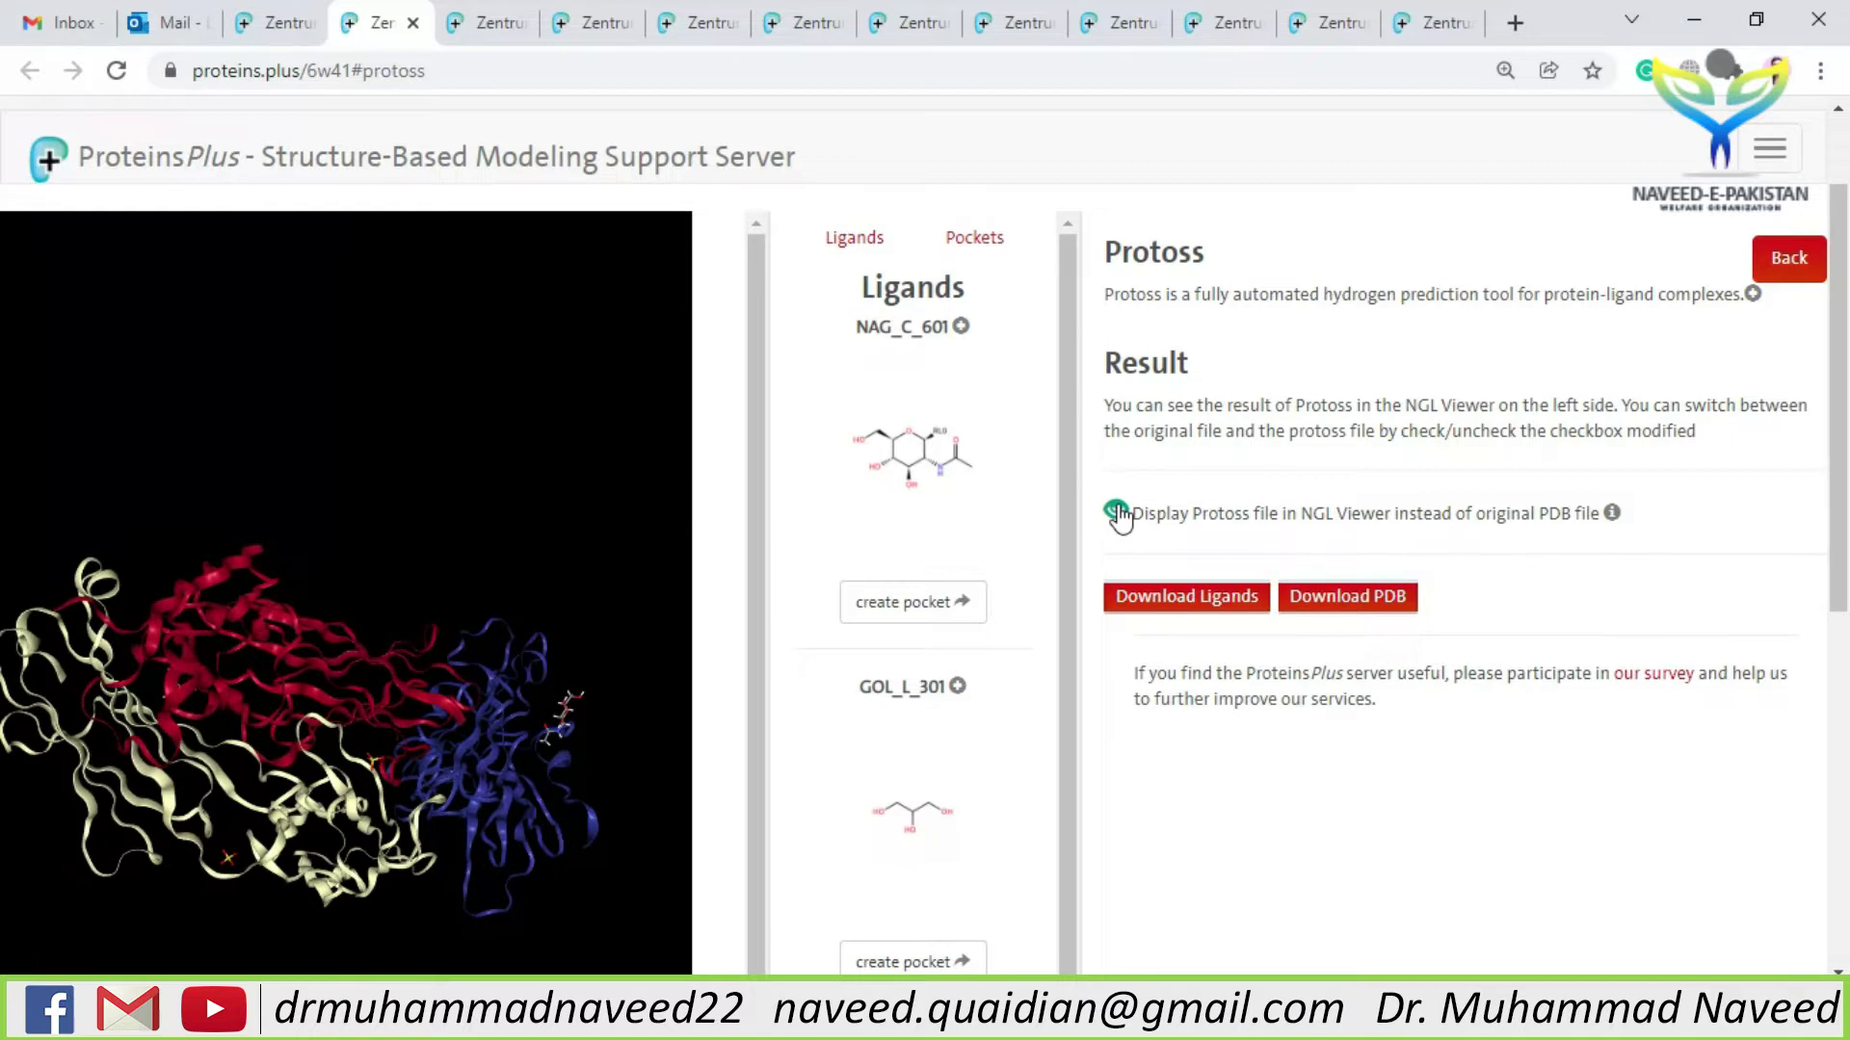
left_click(1116, 512)
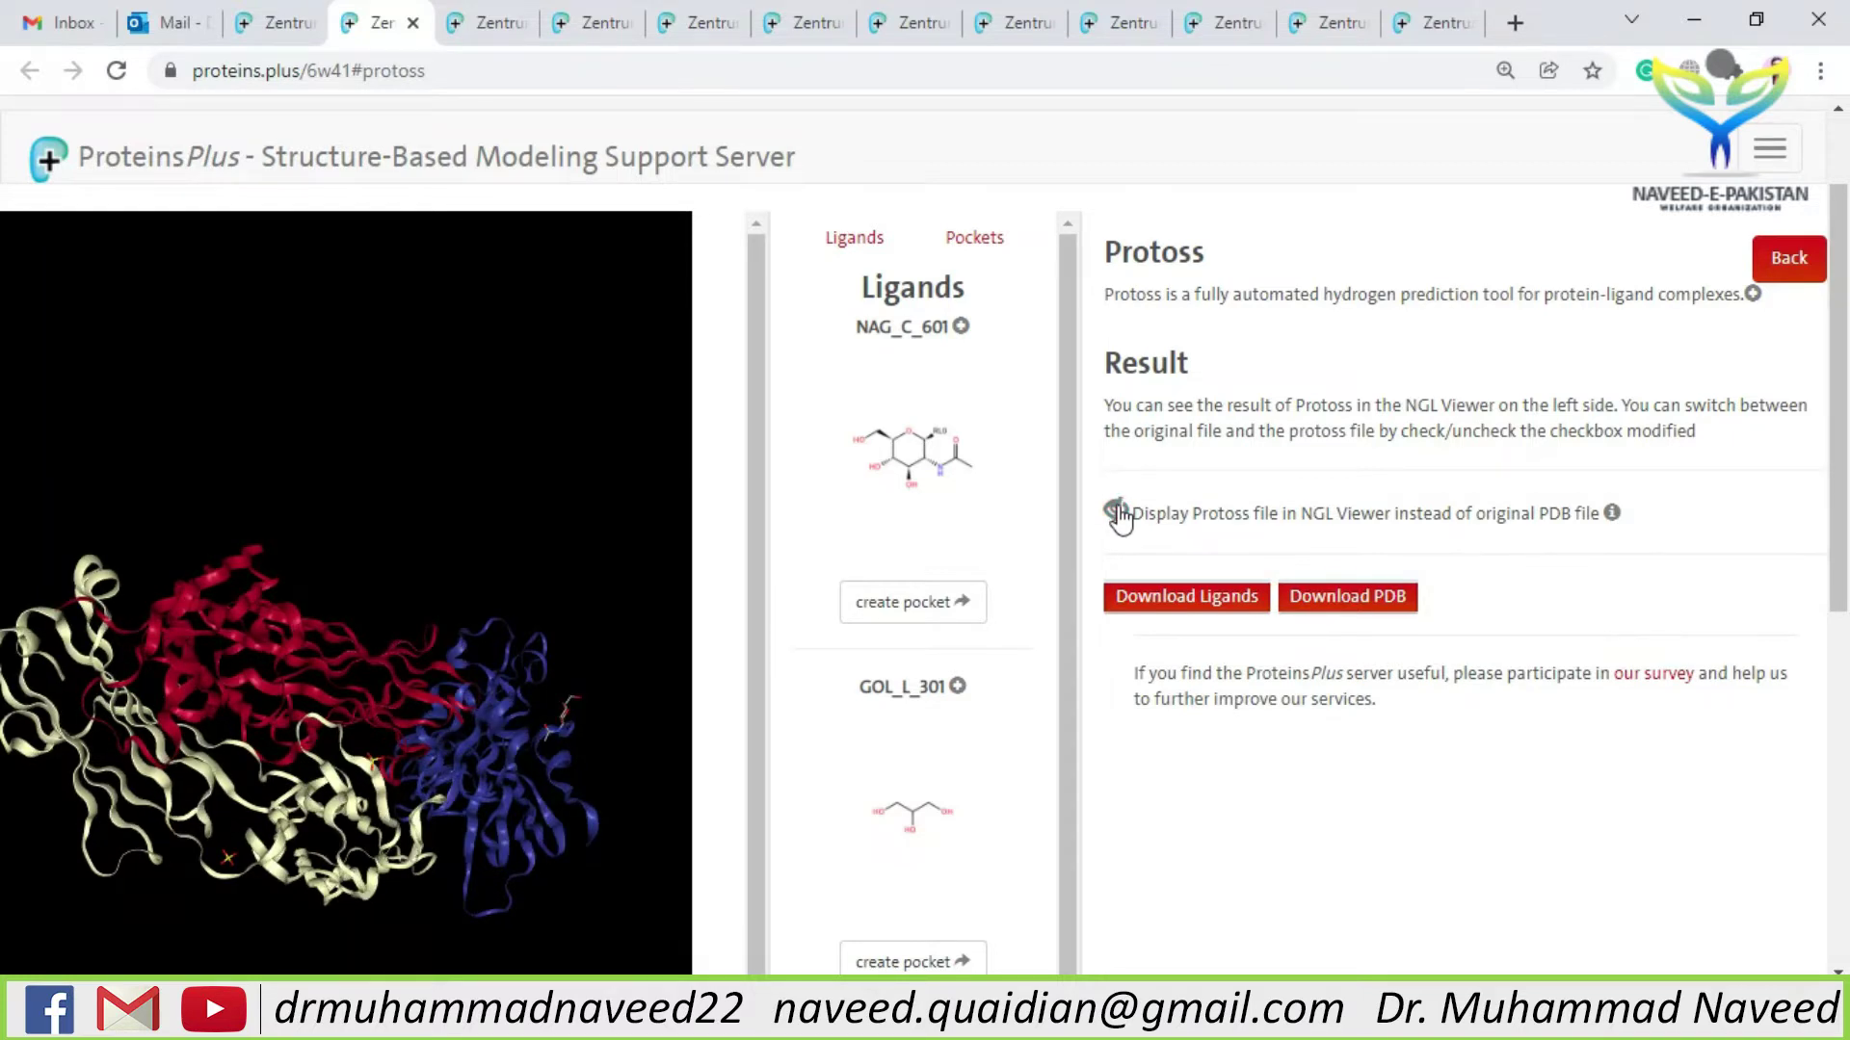
left_click(1115, 511)
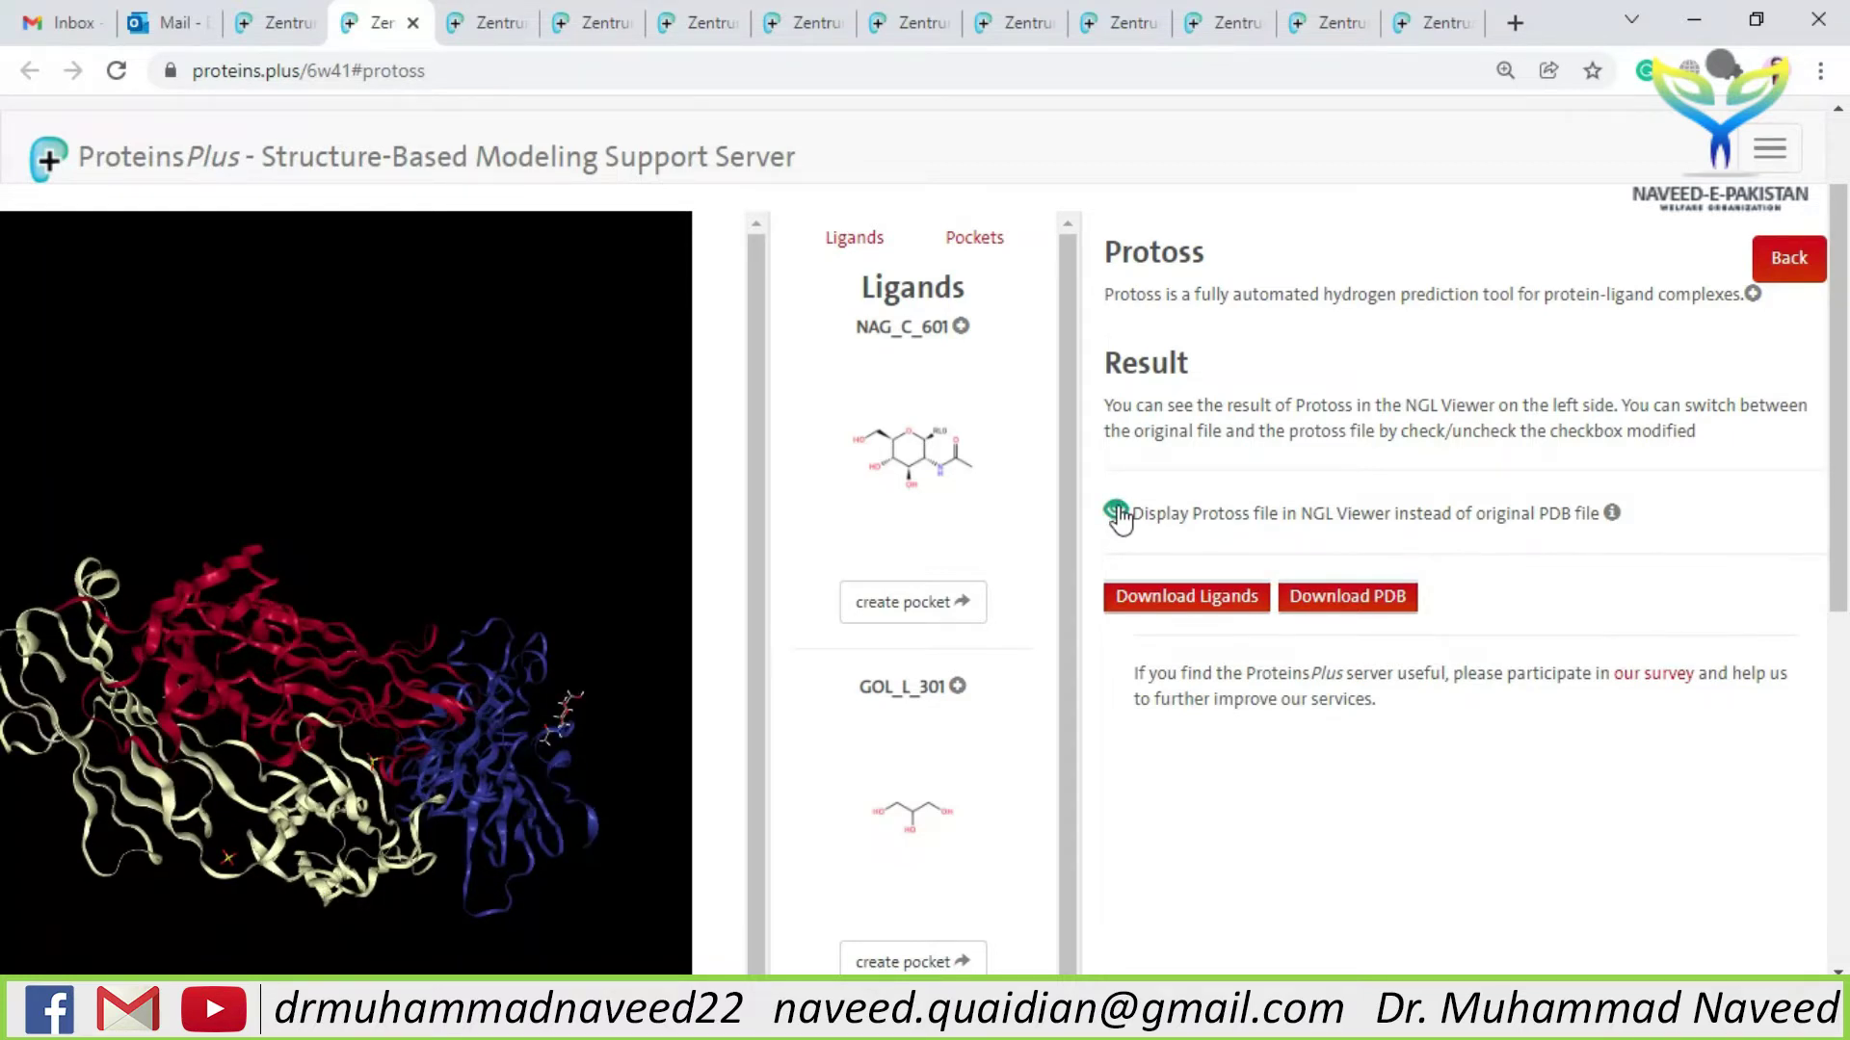
left_click(1116, 511)
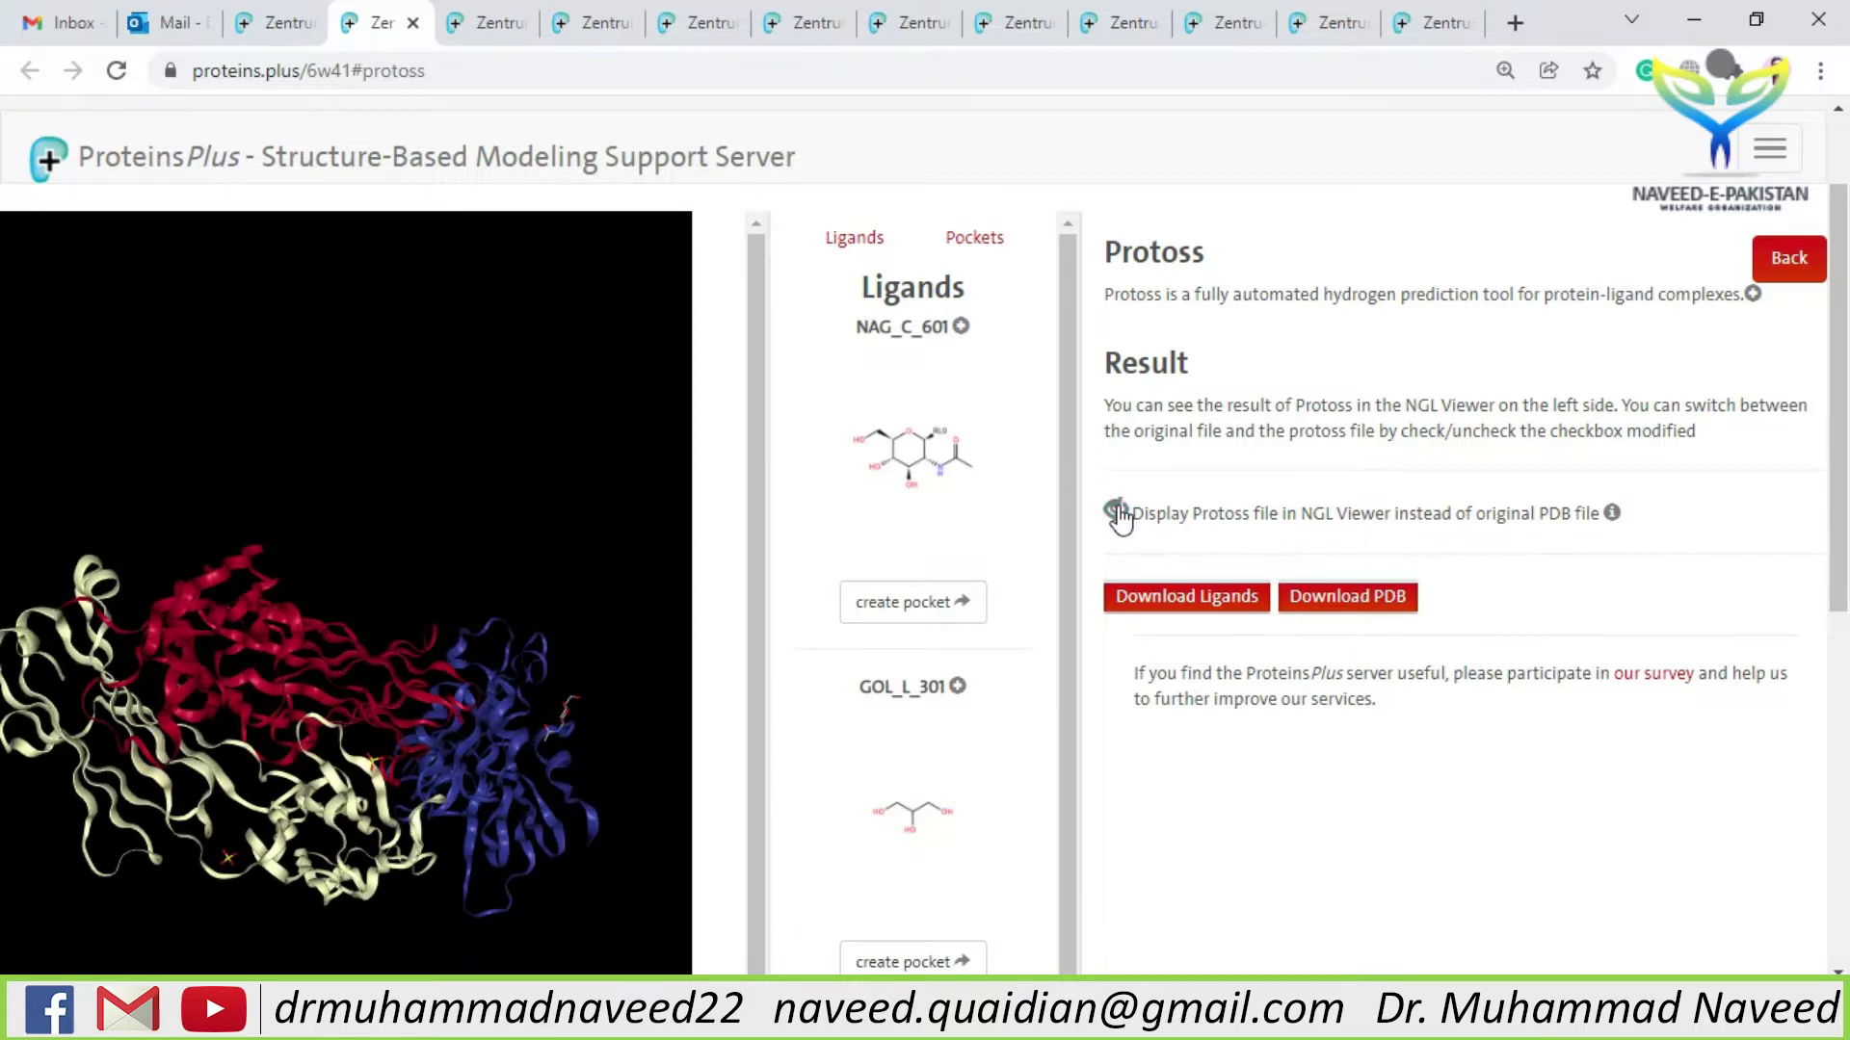
left_click(1115, 511)
left_click(1116, 511)
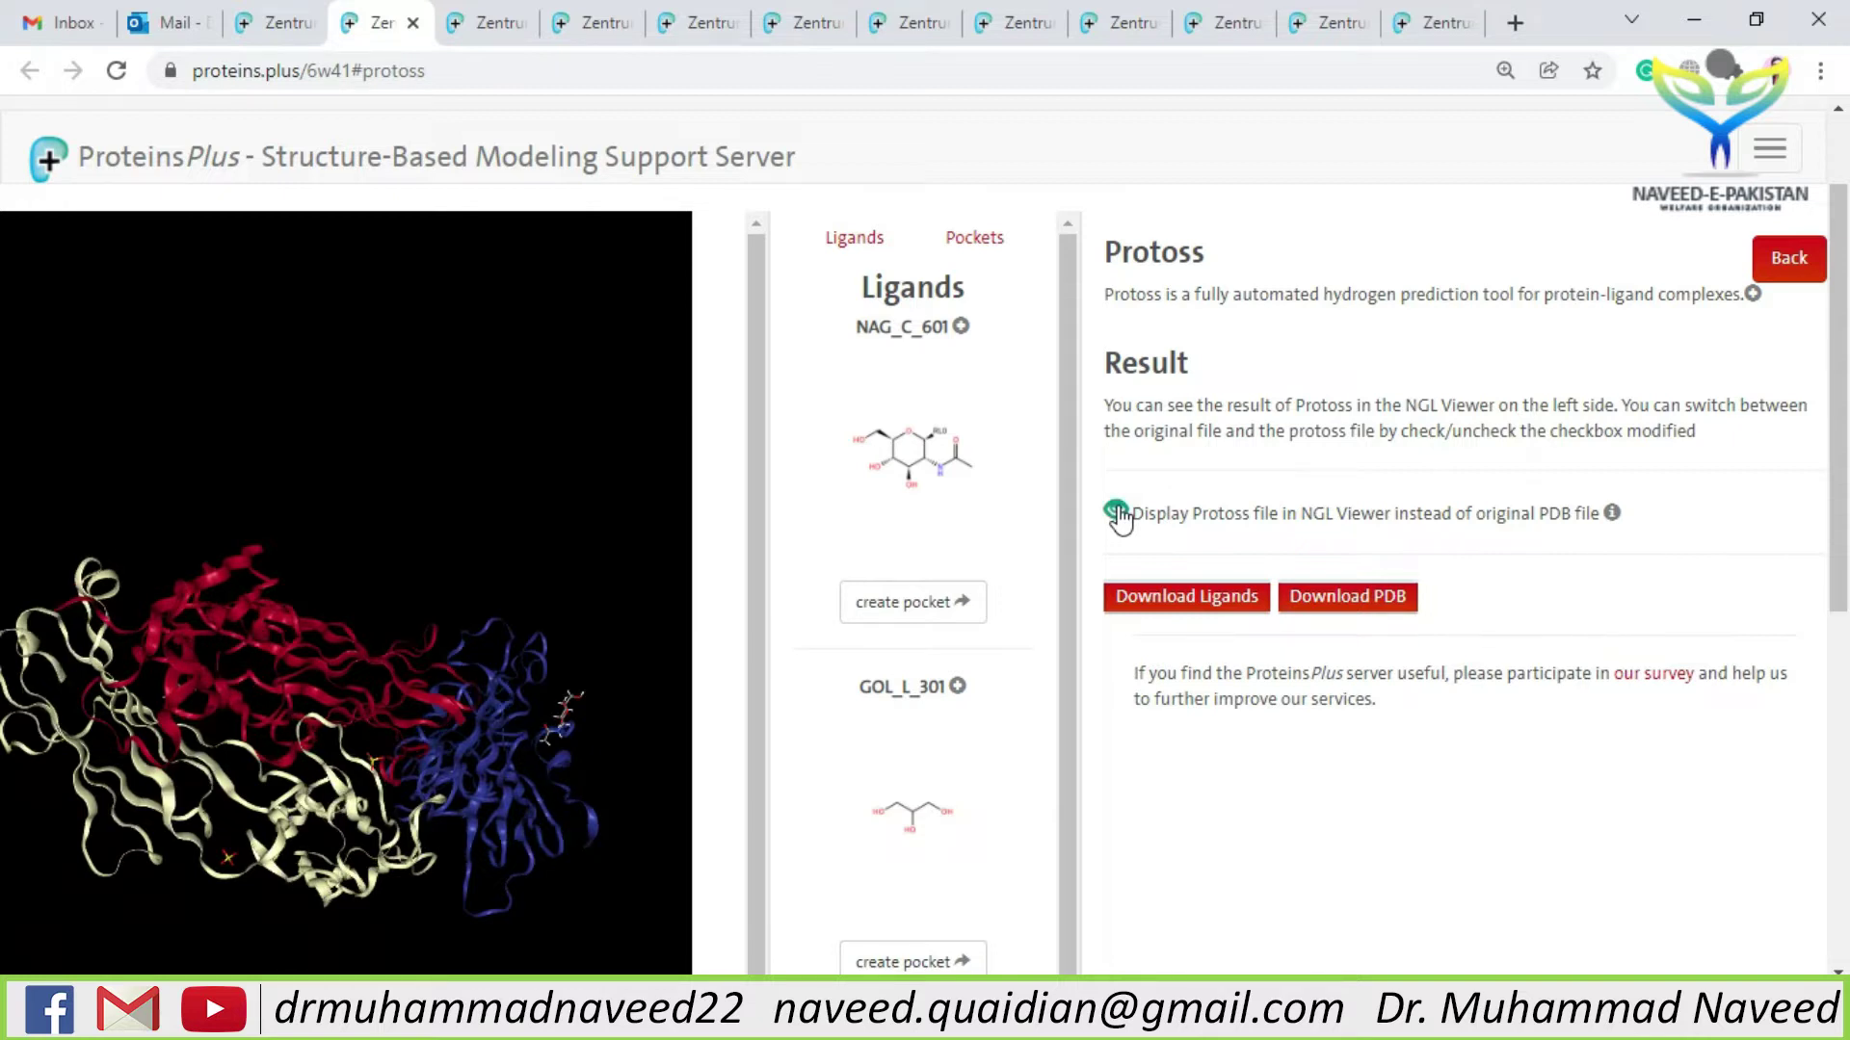
key("ctrl+w")
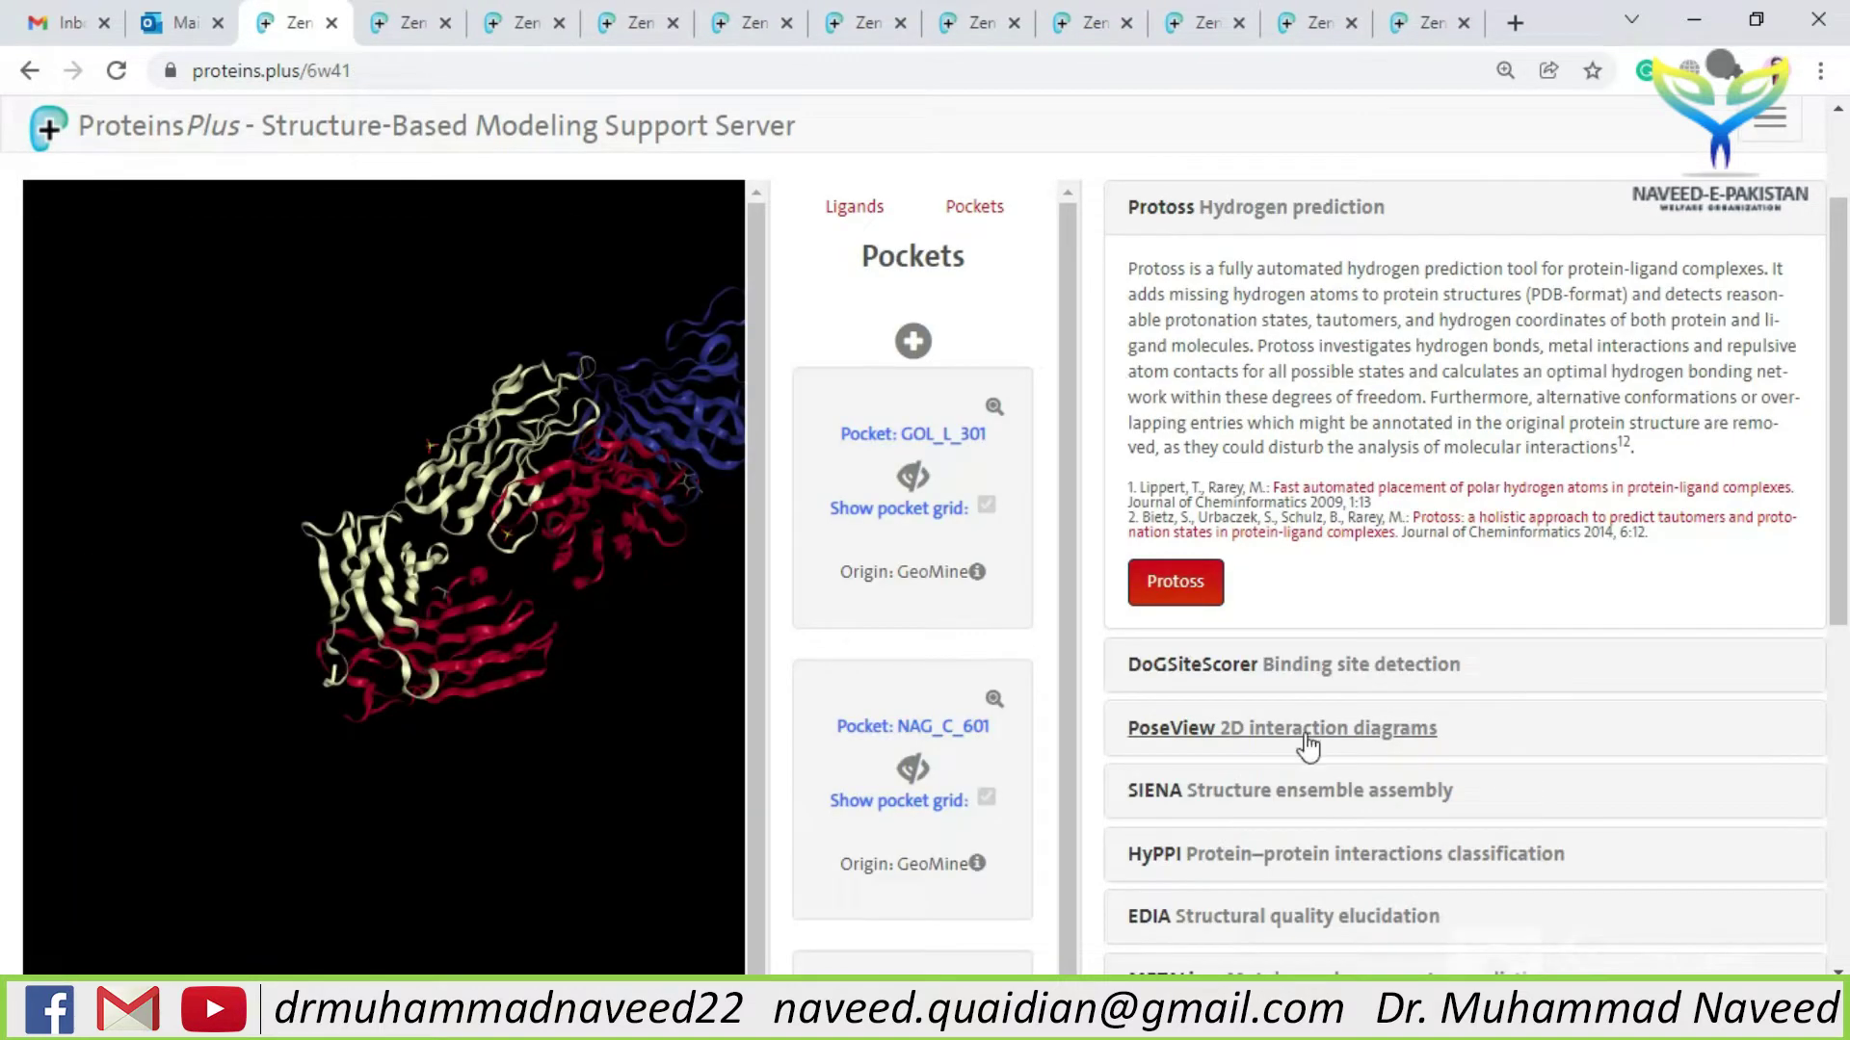
- Open the DoGSiteScorer binding site detection in a new browser tab and review its calculation settings
left_click(1228, 667)
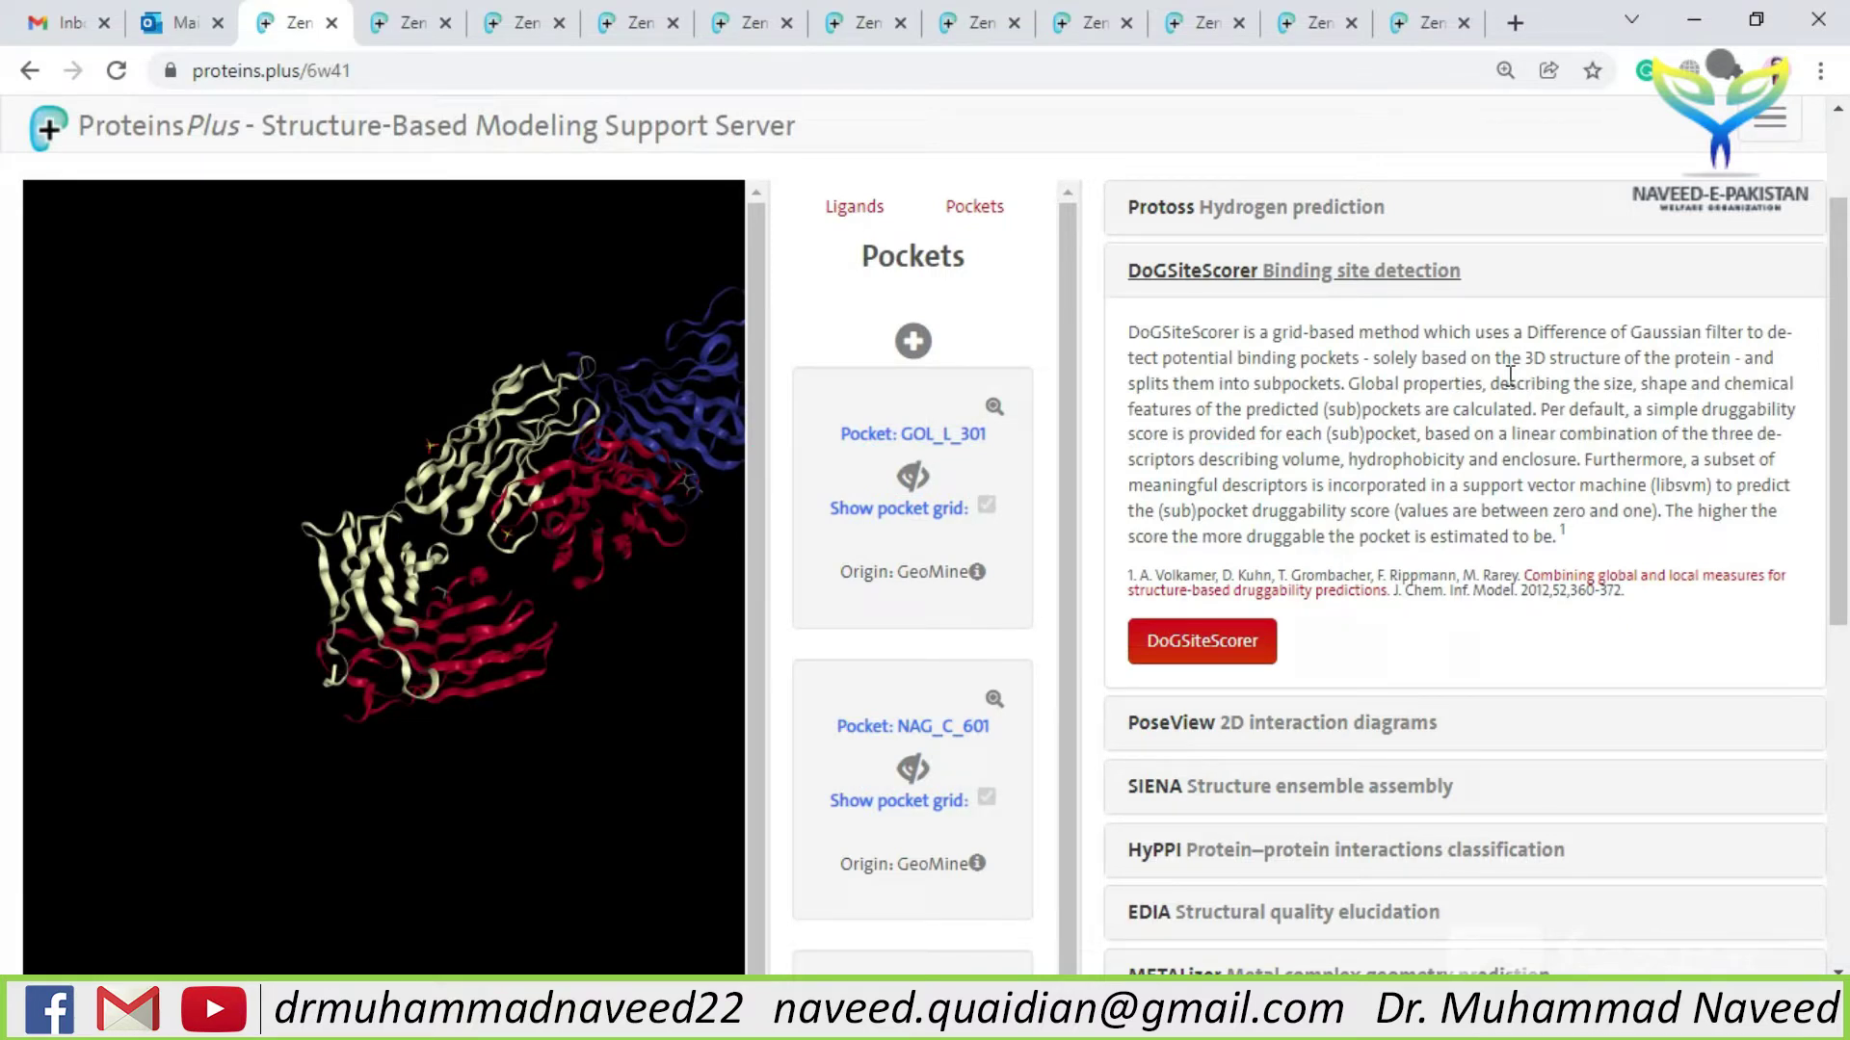
right_click(1268, 661)
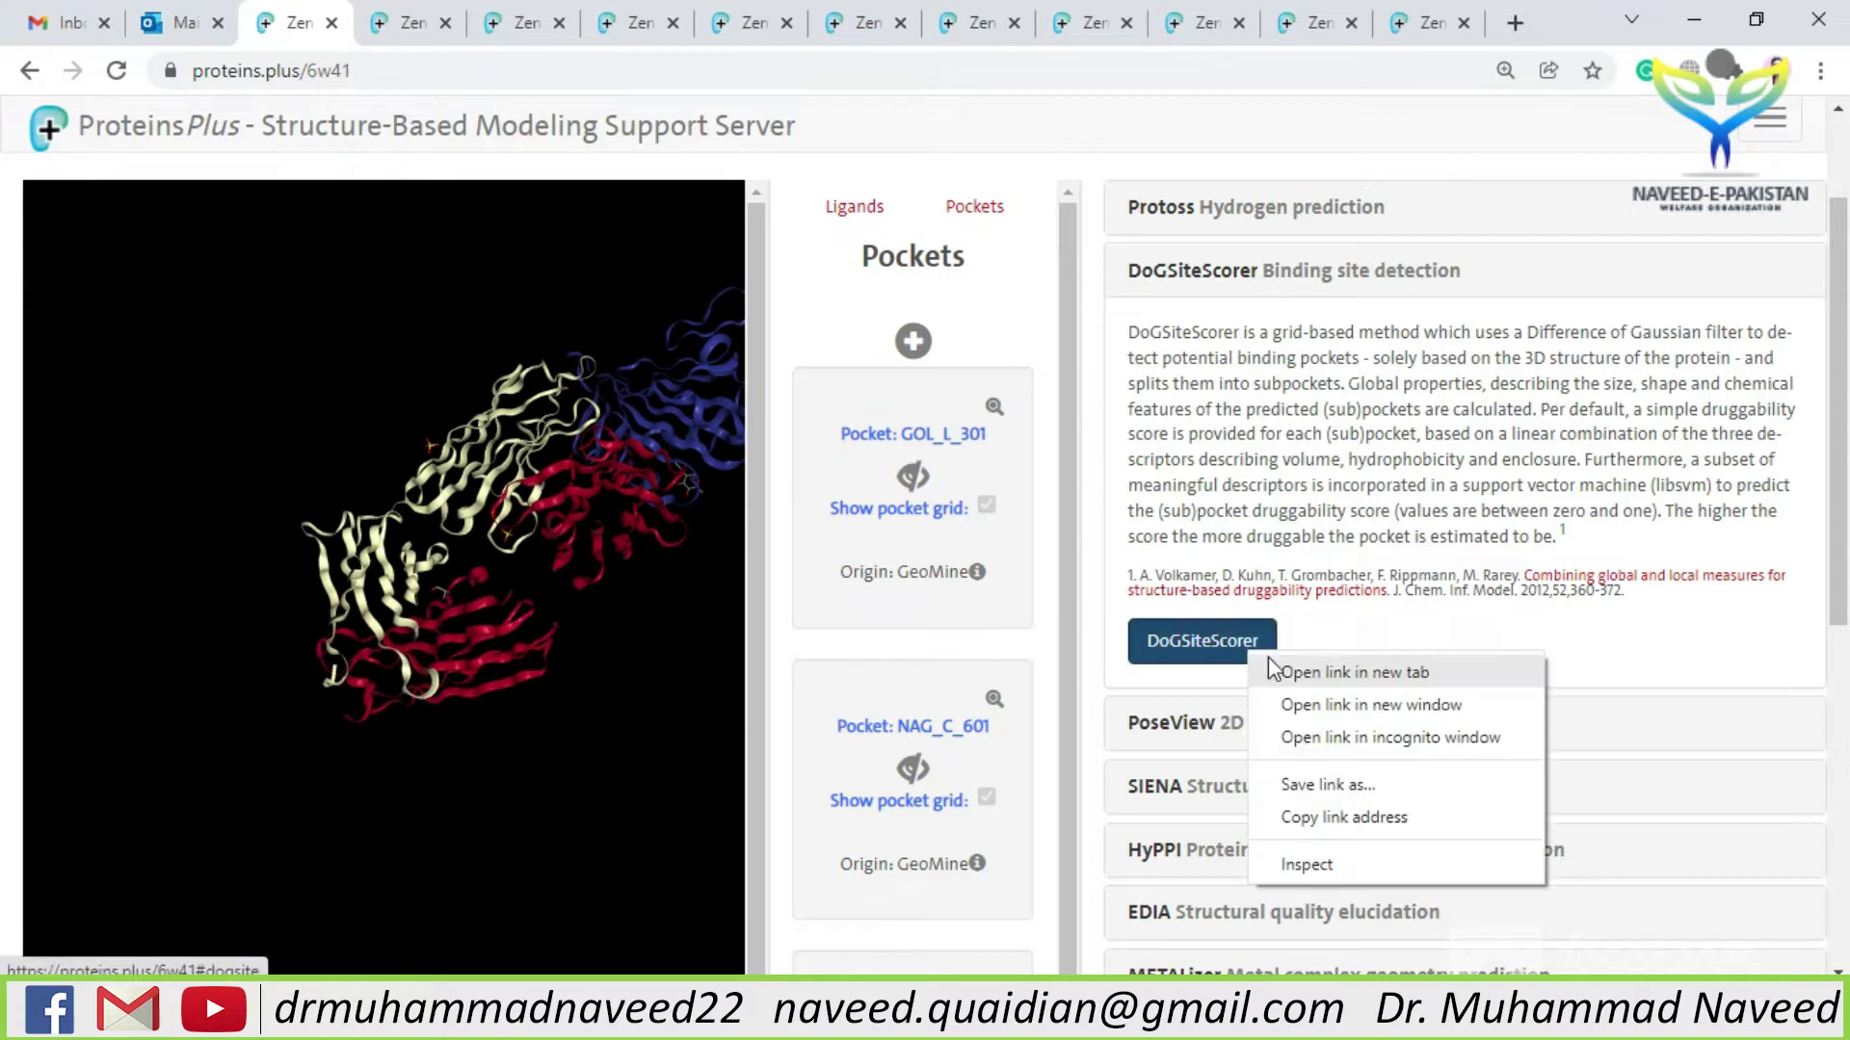
left_click(1291, 672)
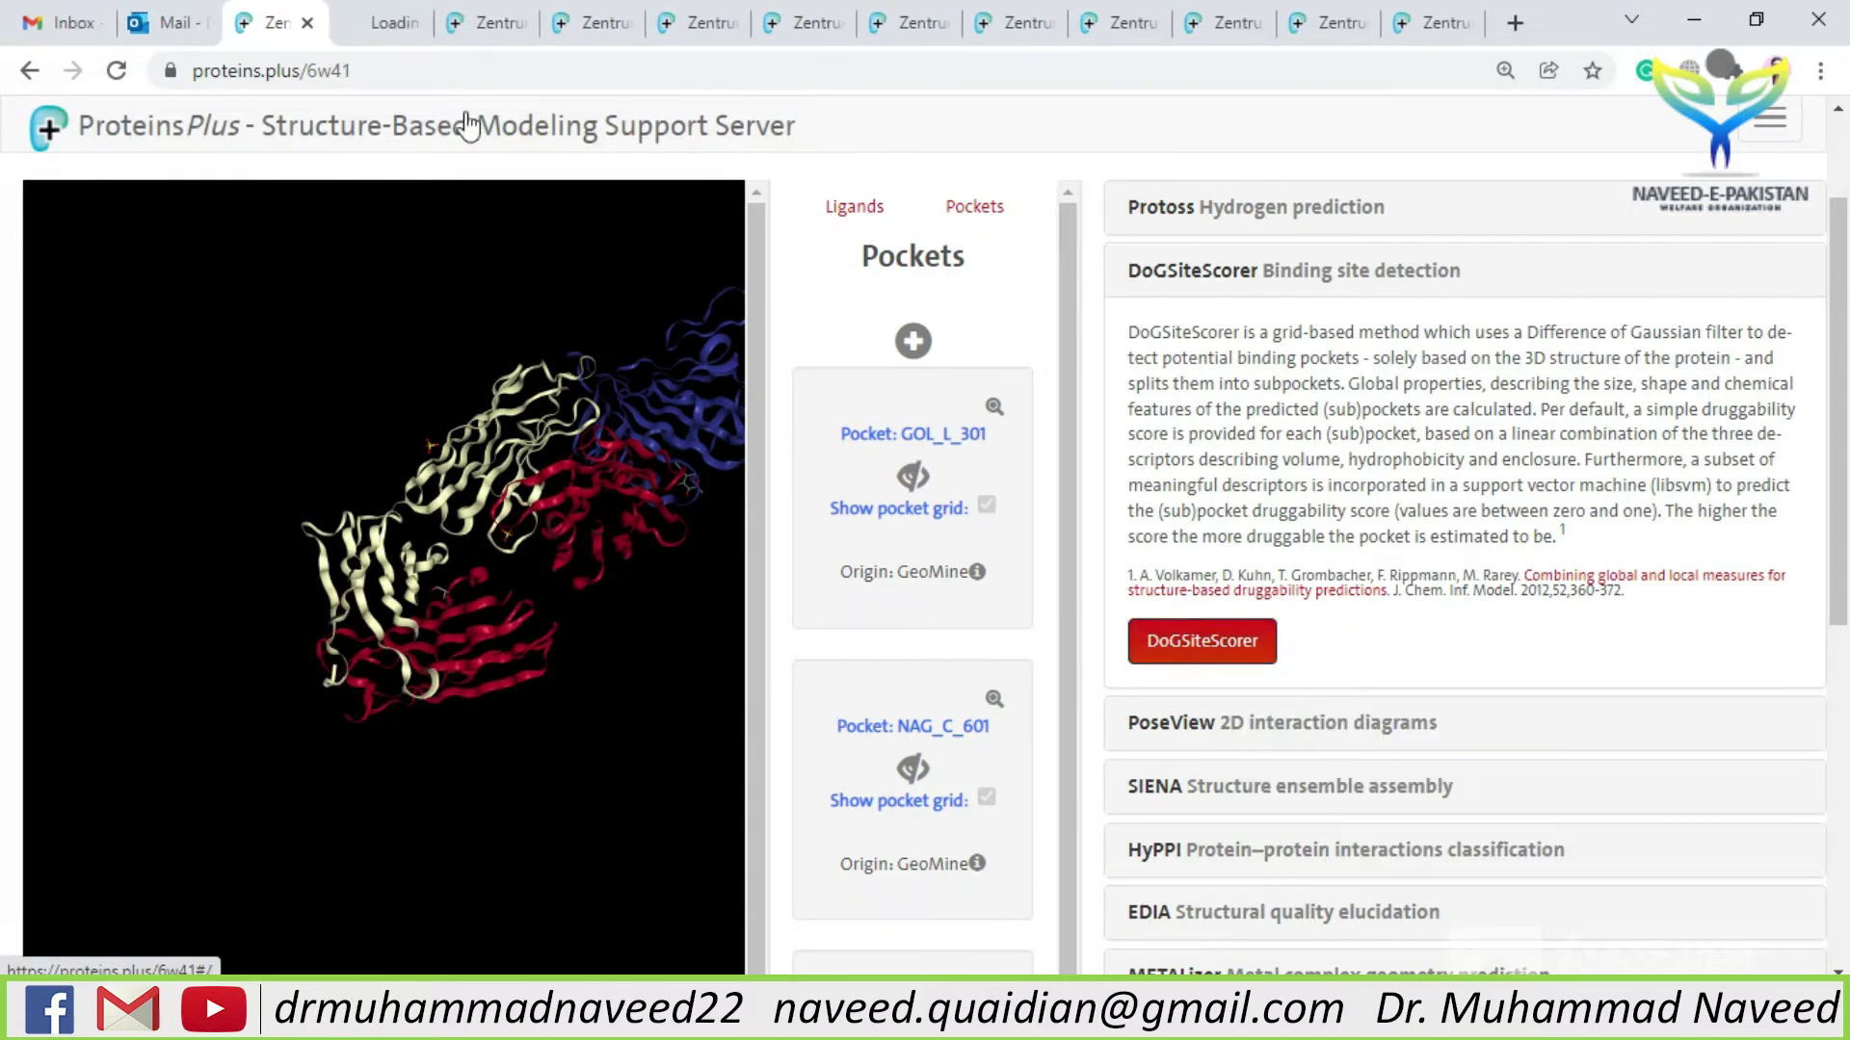
left_click(383, 21)
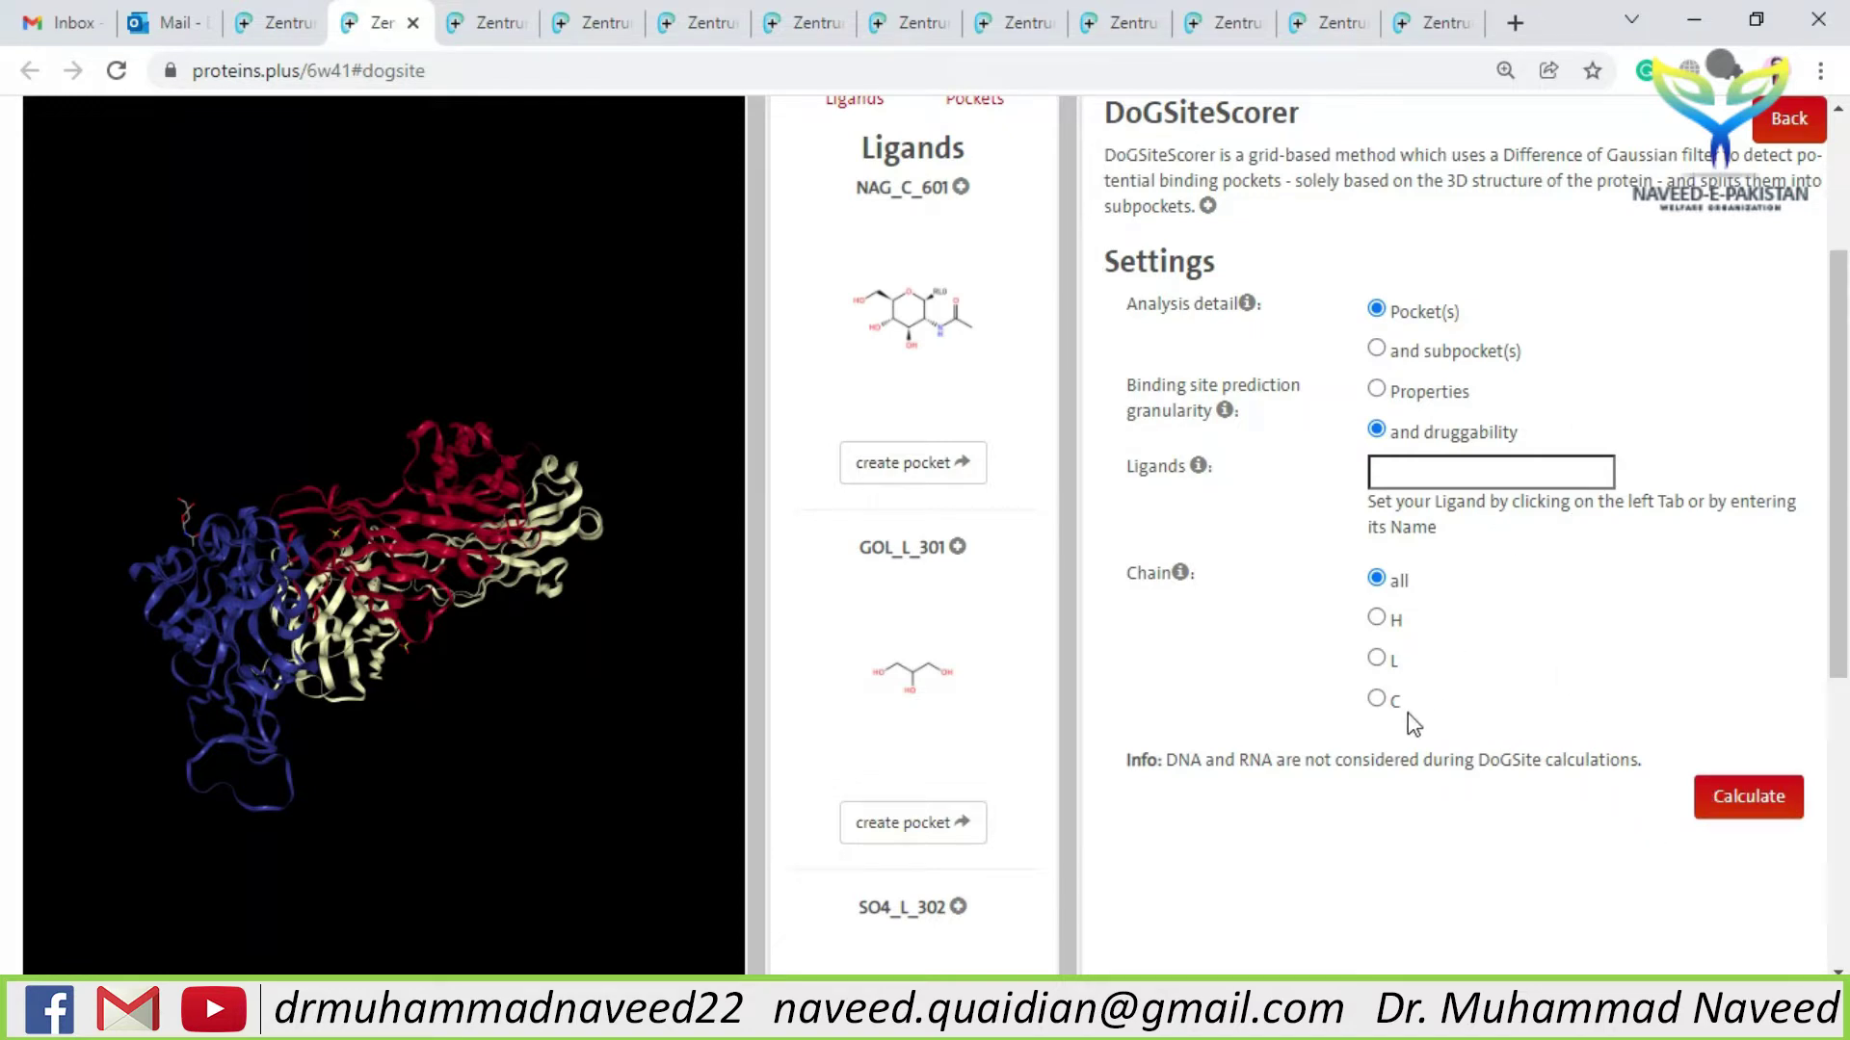
- Close the DoGSiteScorer settings tab and review the predicted pockets in the already calculated results table
left_click(414, 23)
left_click(407, 27)
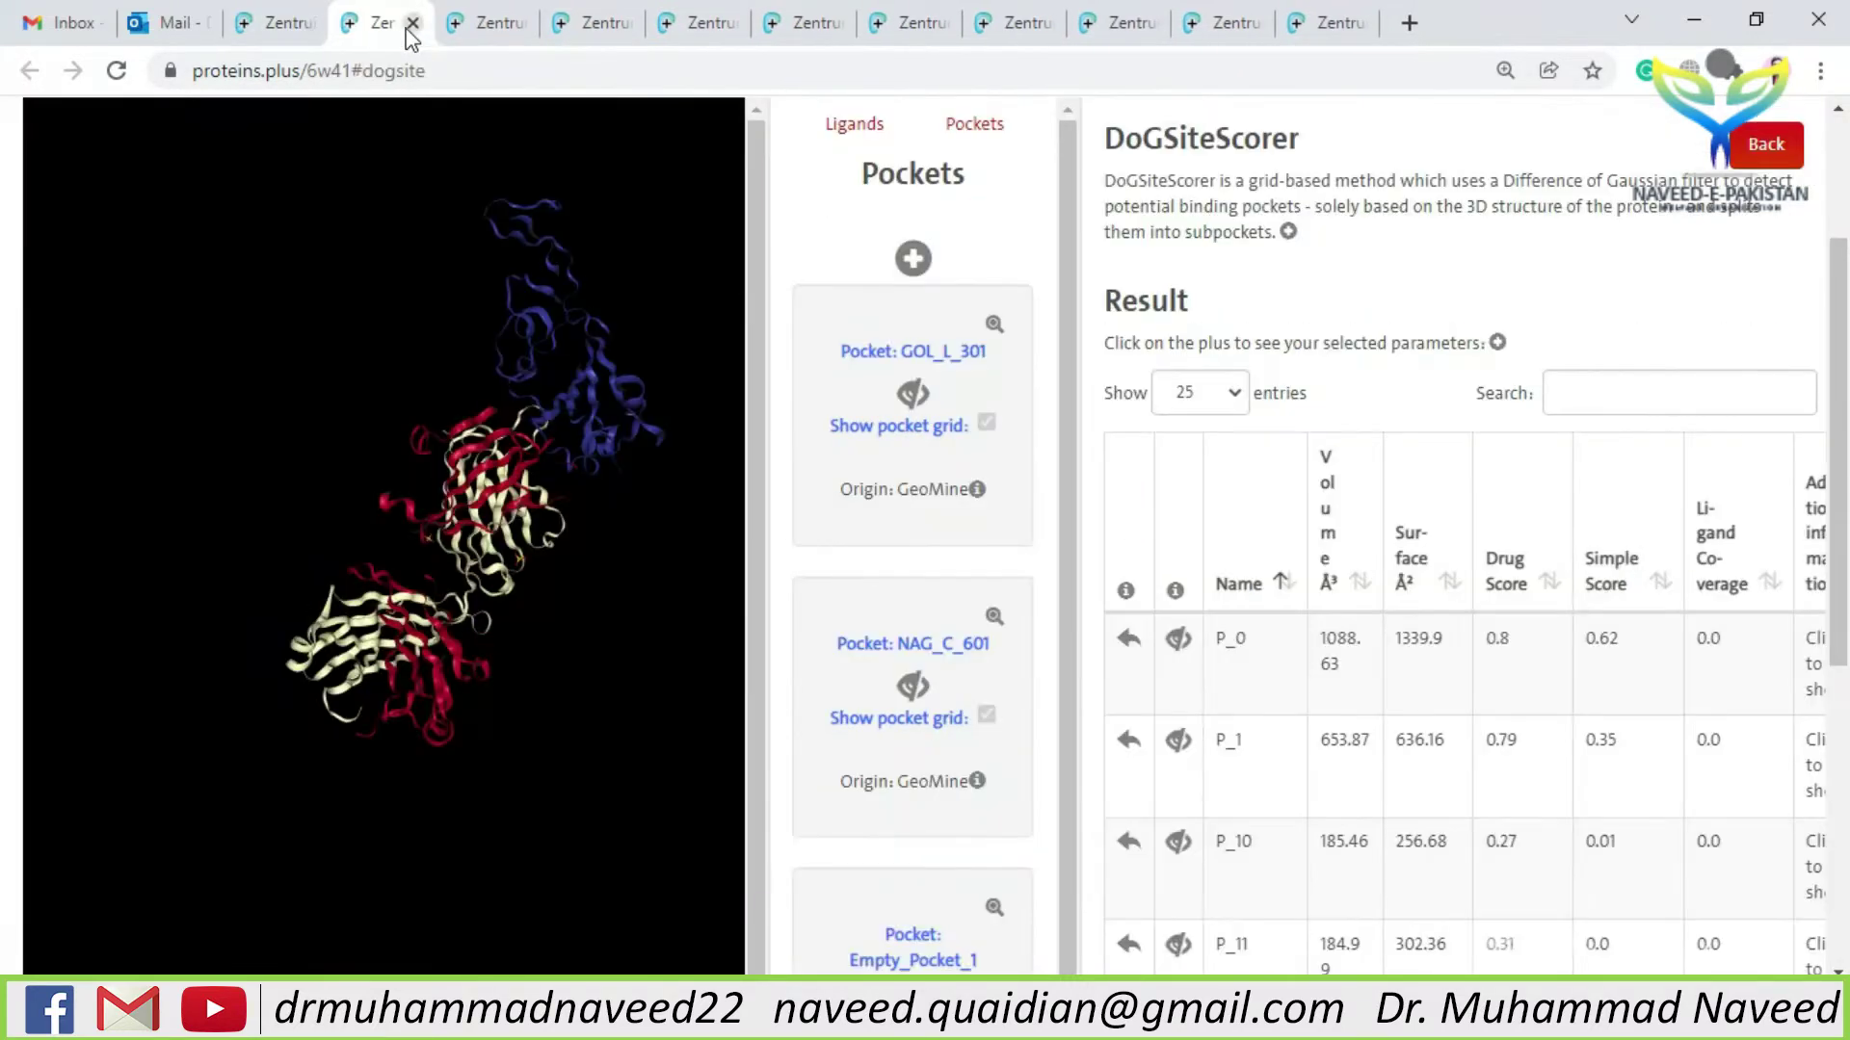
mouse_move(1840, 390)
left_mouse_down()
mouse_move(1840, 367)
mouse_move(1840, 419)
left_mouse_up()
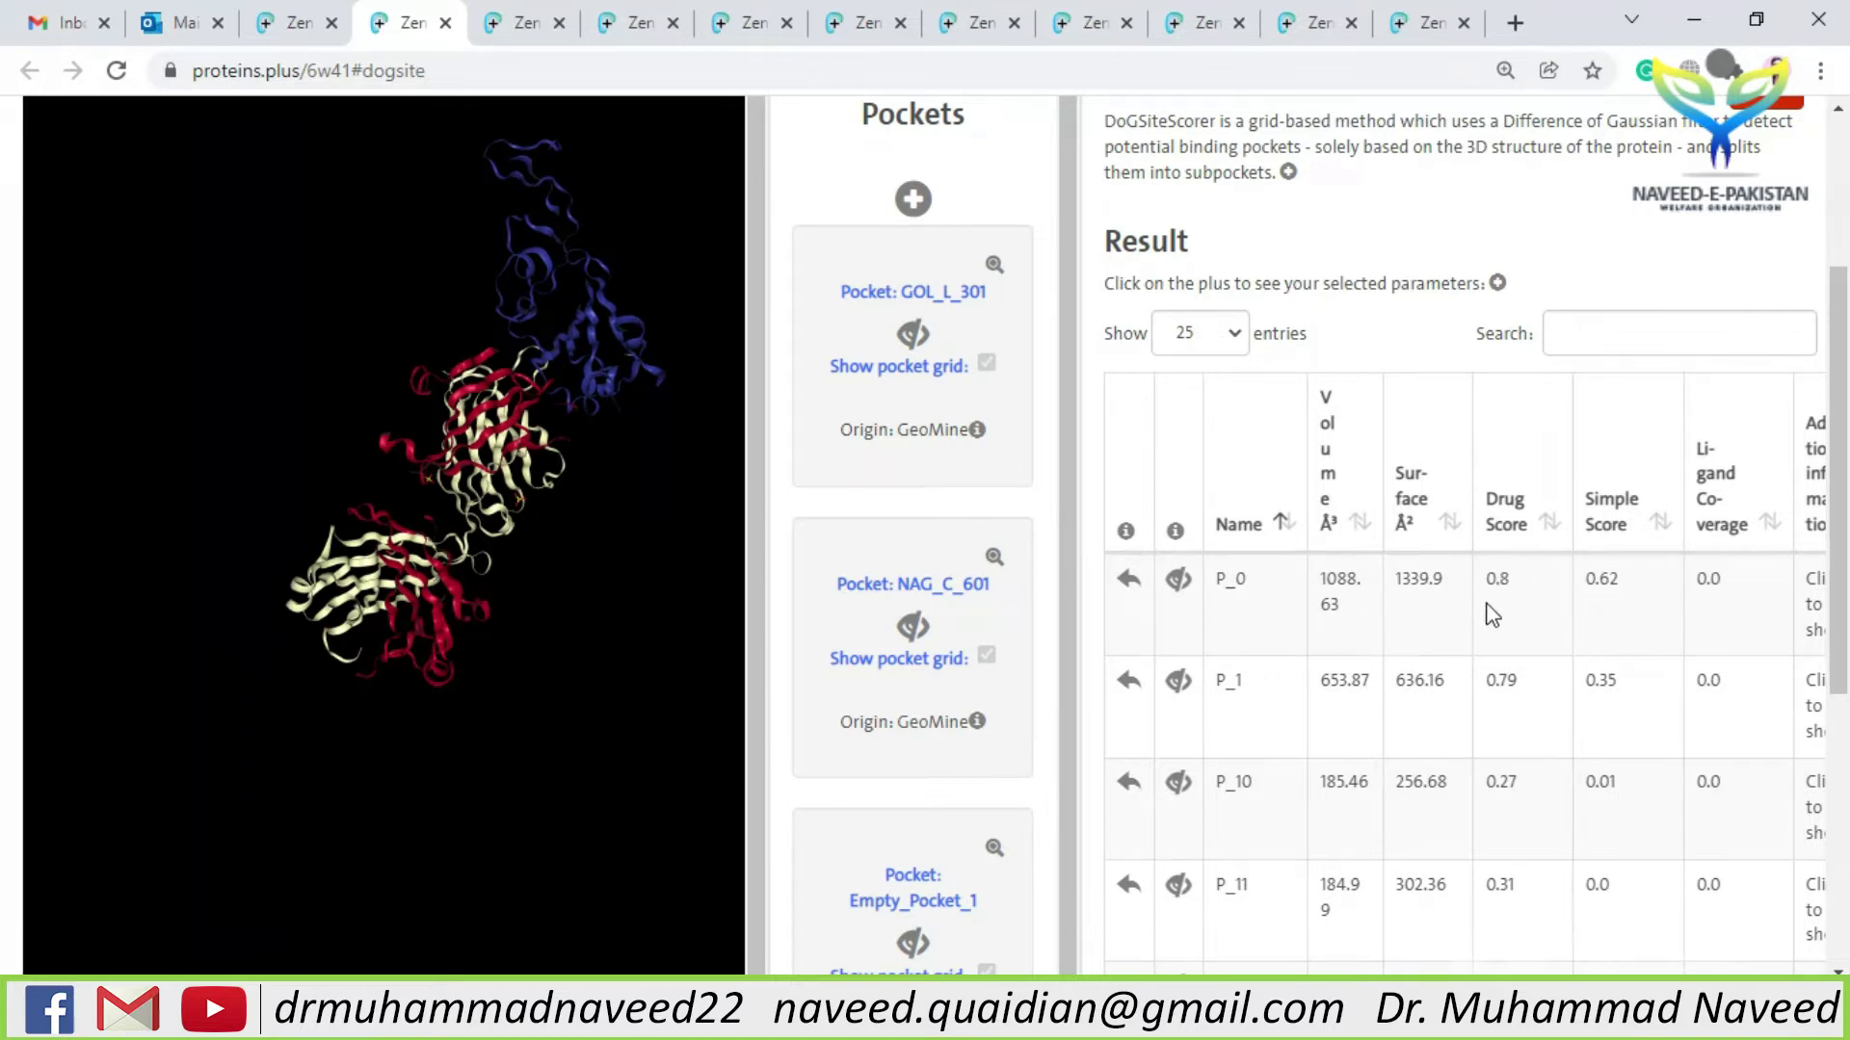
- Display the predicted pocket P_0 in the 3D viewer, inspect it up close, and hide it again
left_click(1180, 581)
scroll(470, 512, "up", 5)
left_click_drag(430, 696, 547, 489)
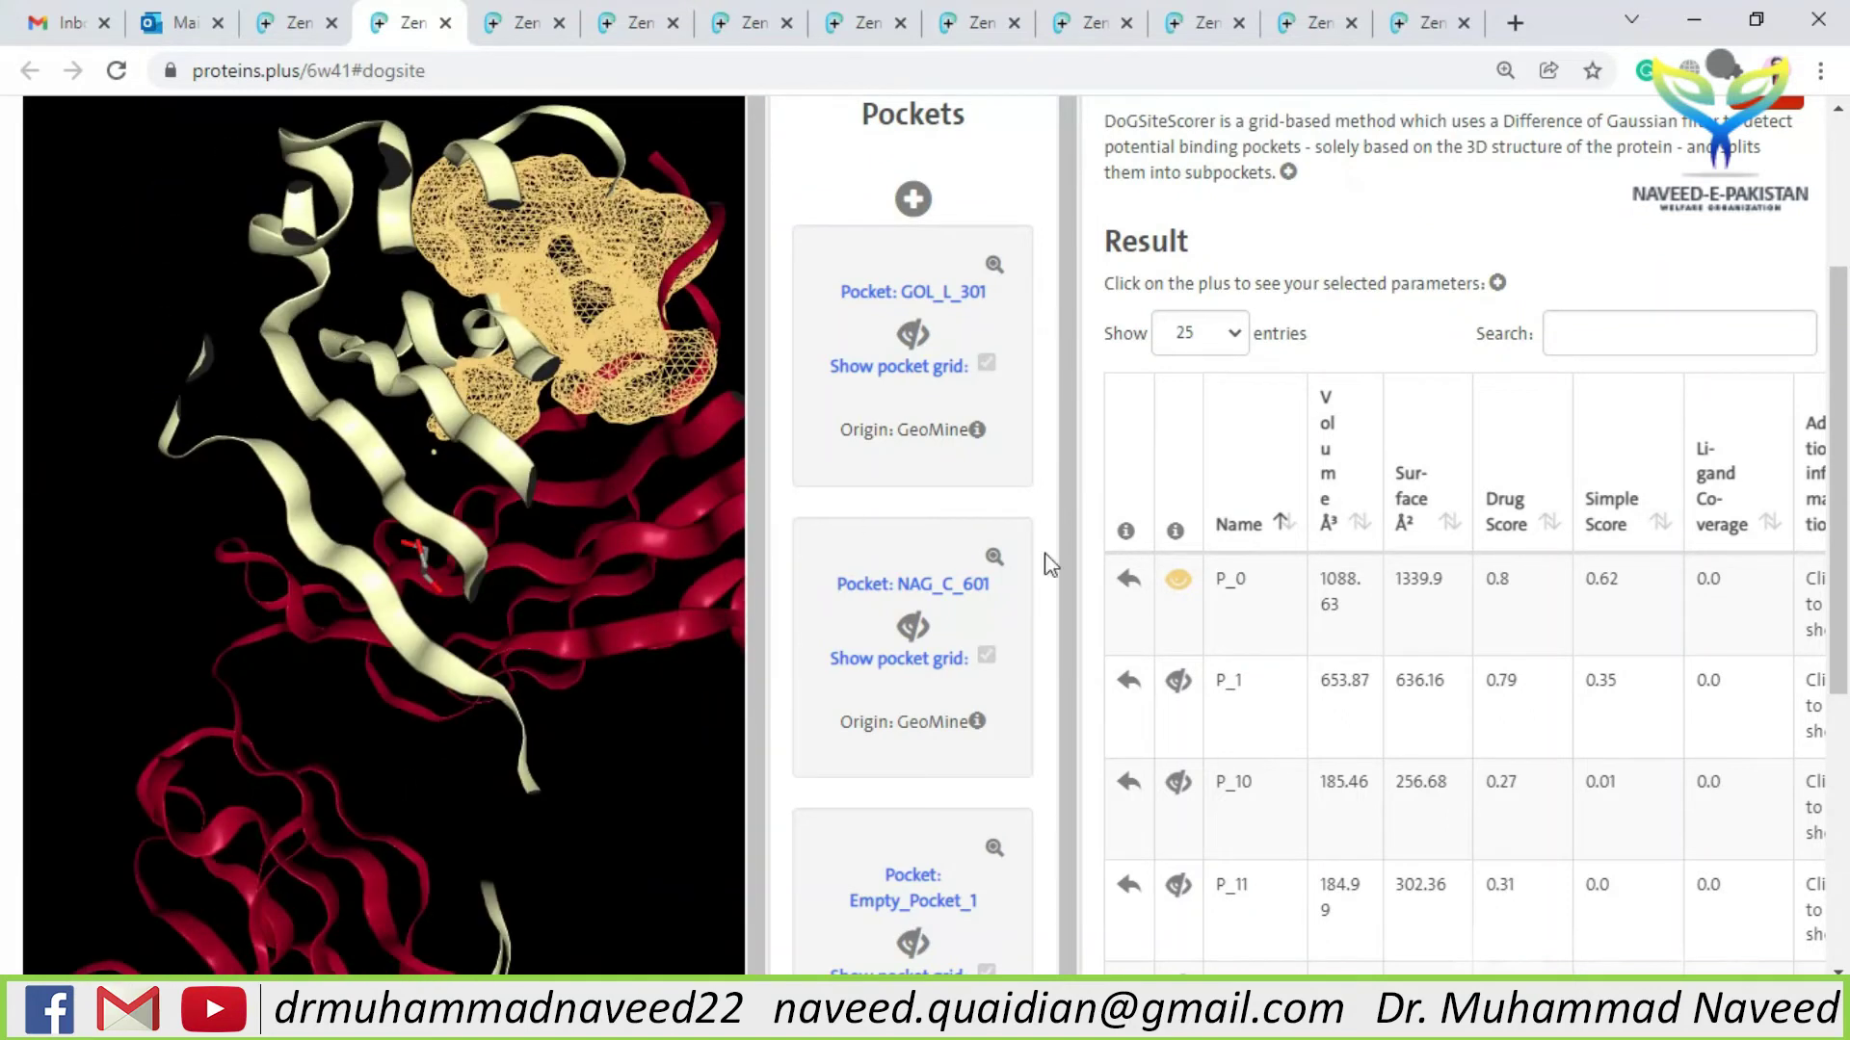
left_click(1175, 582)
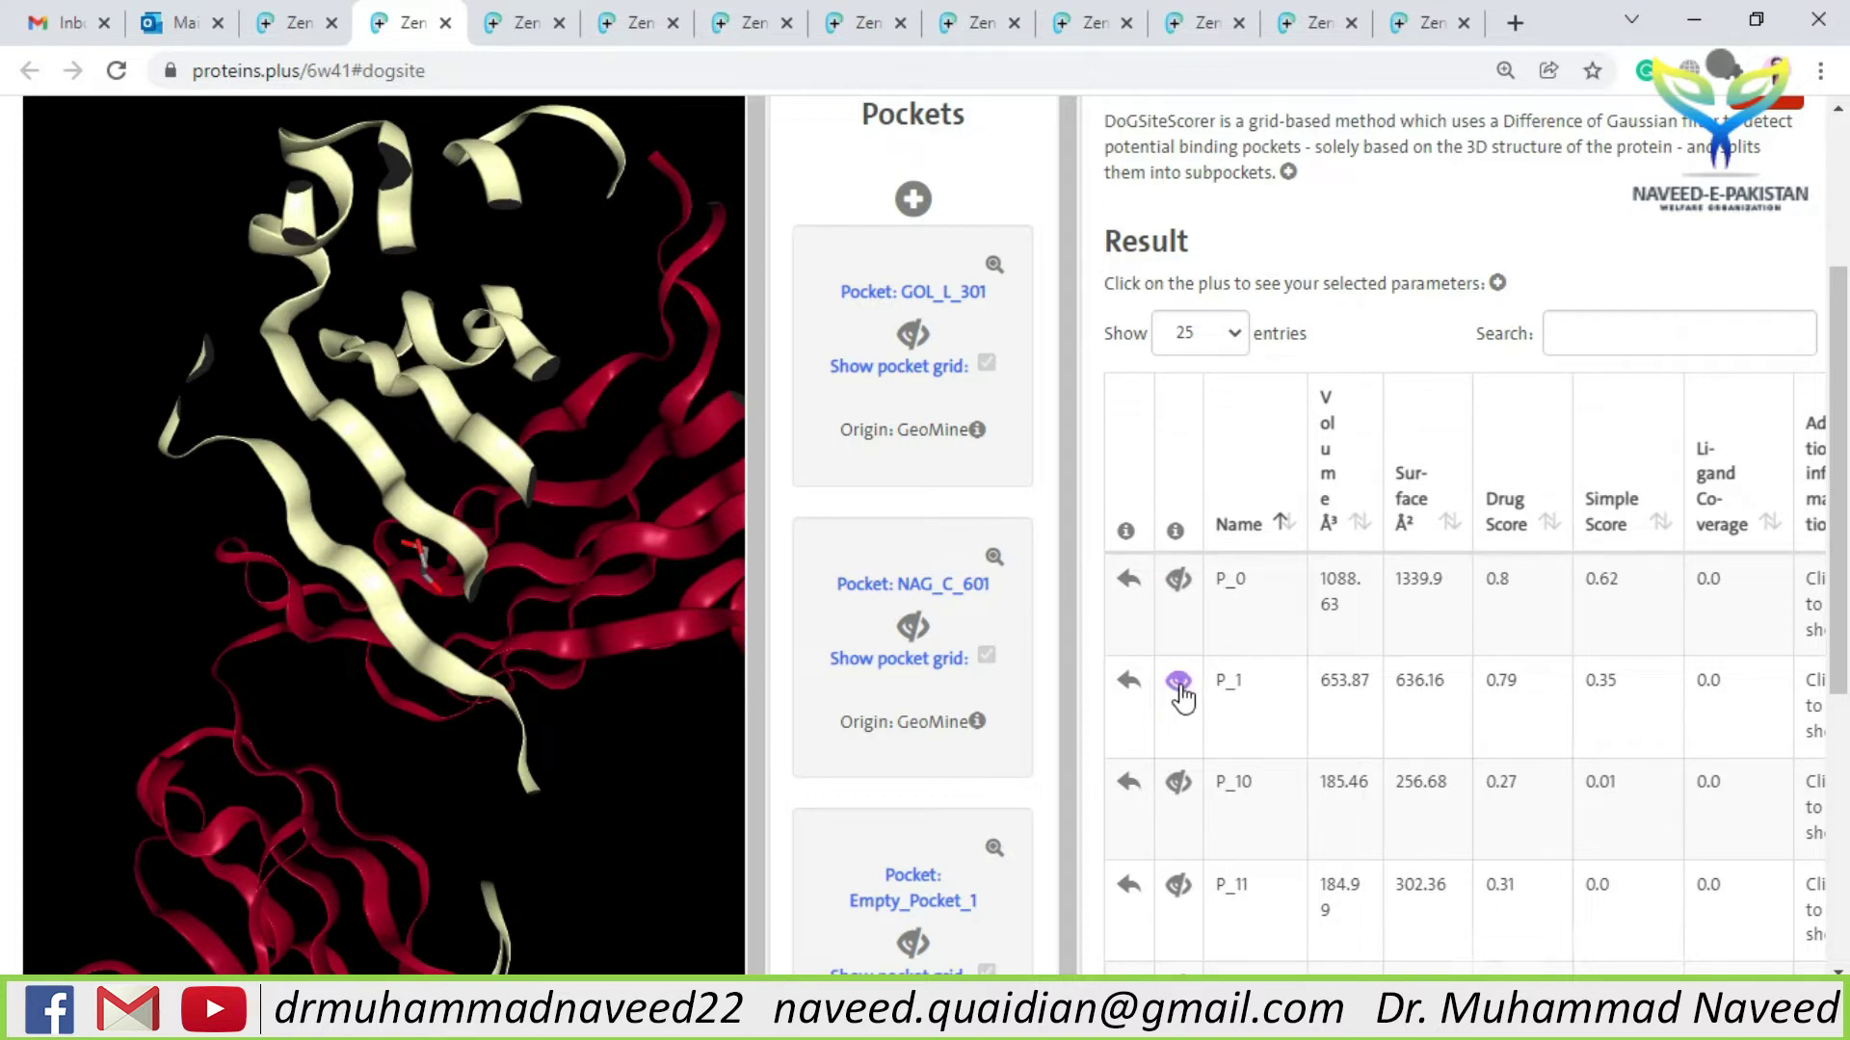
- Inspect the predicted pocket P_1 in the 3D viewer, display its surrounding residues, and hide the pocket again
left_click_drag(732, 656, 590, 625)
scroll(578, 702, "down", 6)
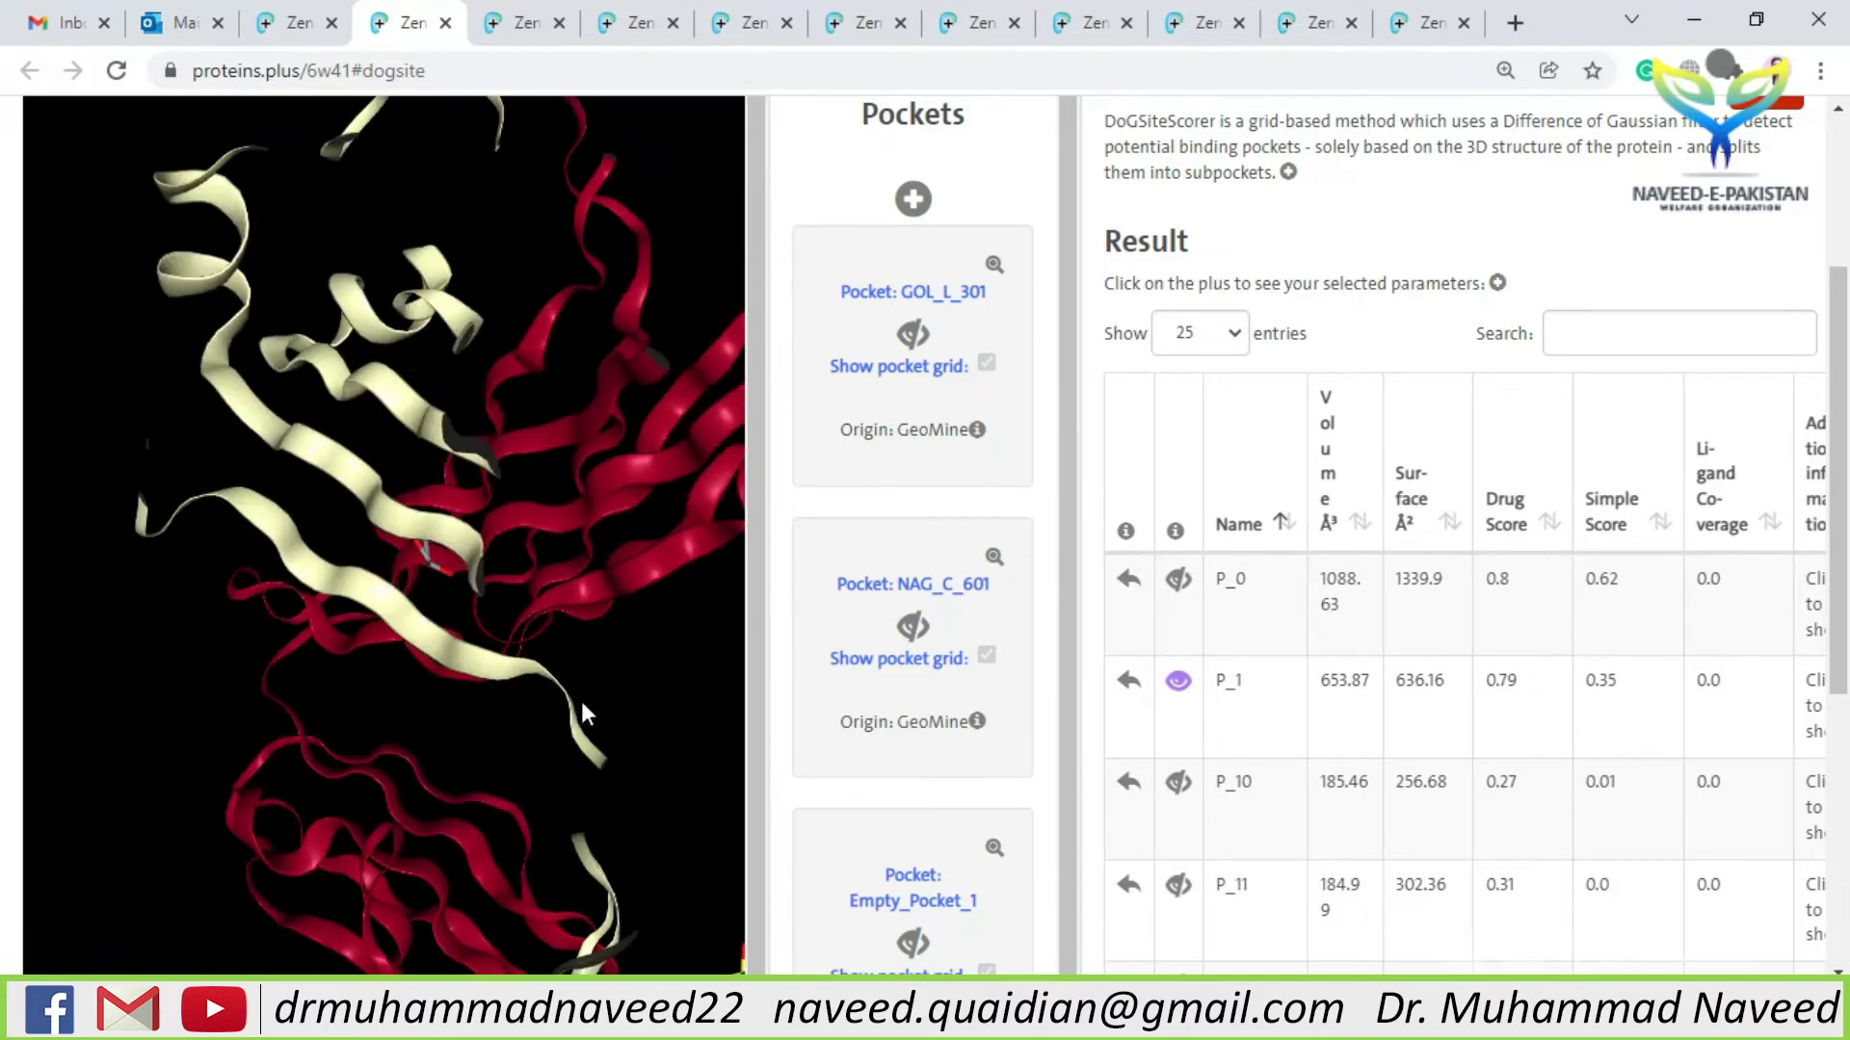
left_click_drag(431, 852, 475, 570)
left_click_drag(584, 467, 454, 659)
scroll(568, 435, "down", 2)
scroll(568, 435, "up", 3)
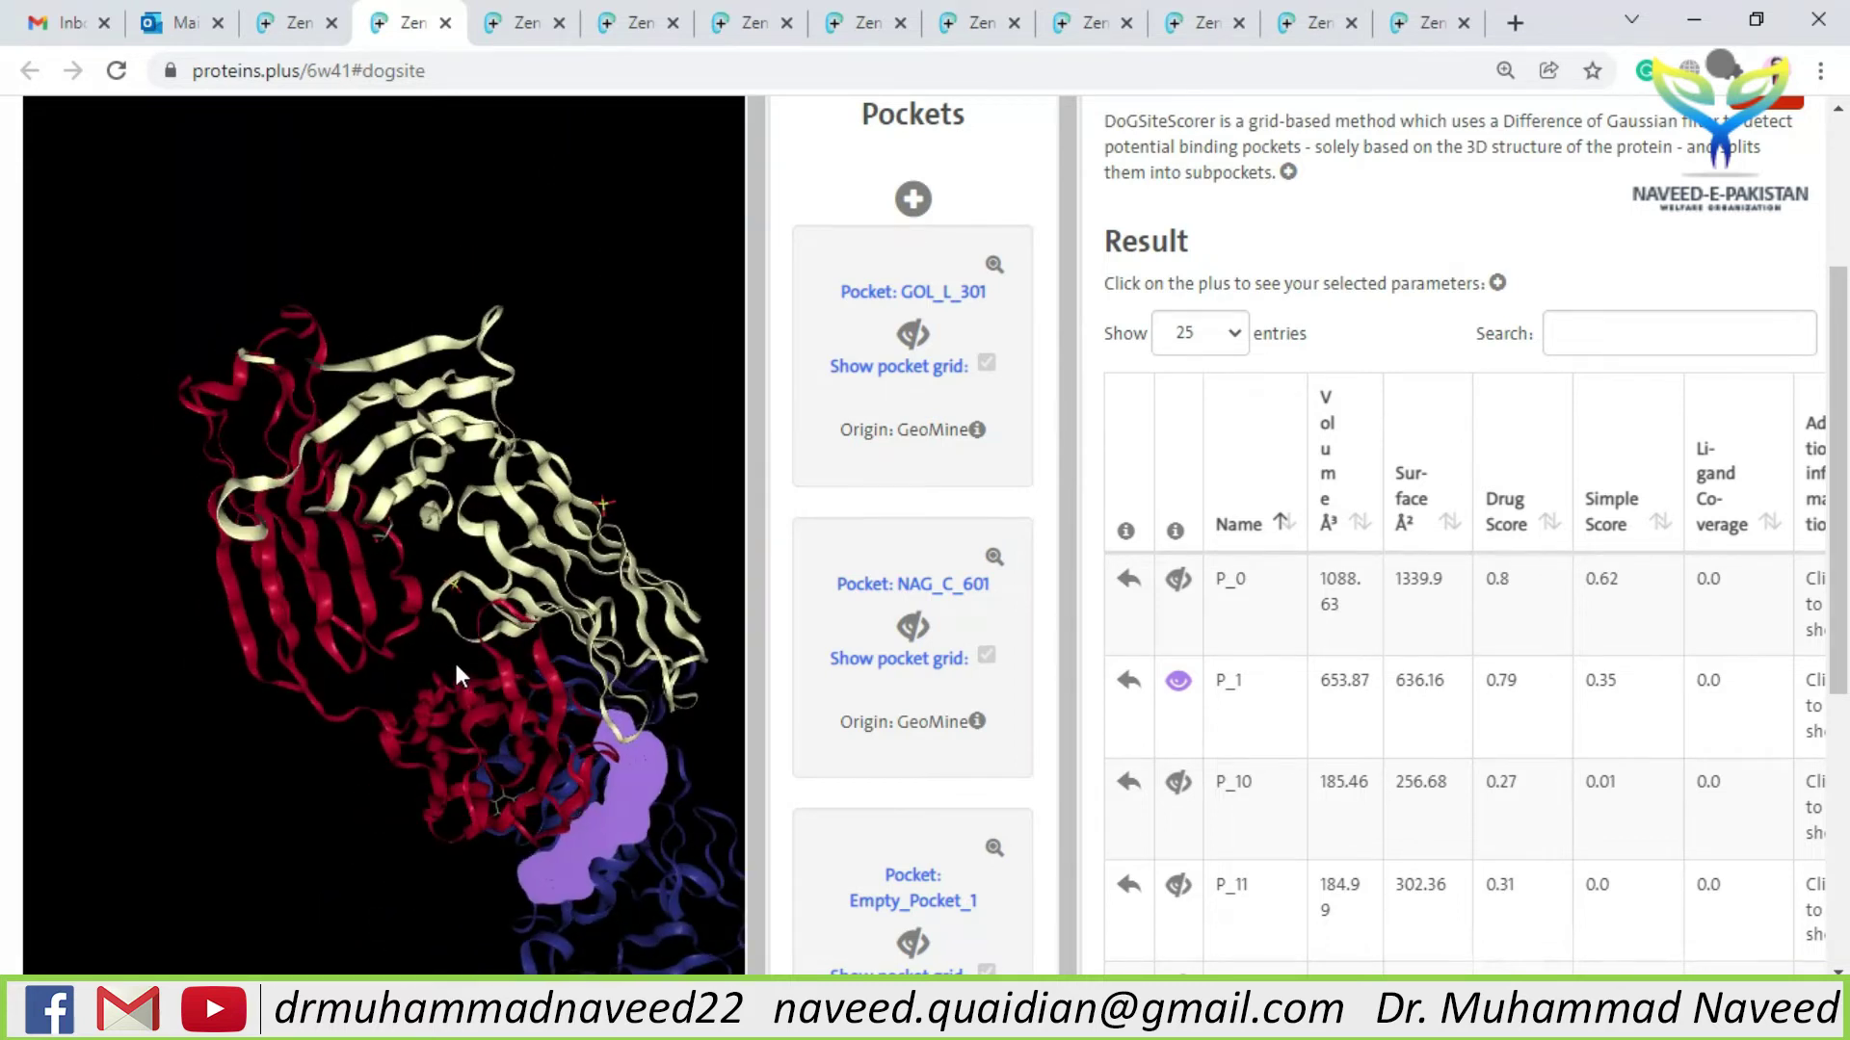
left_click(1130, 682)
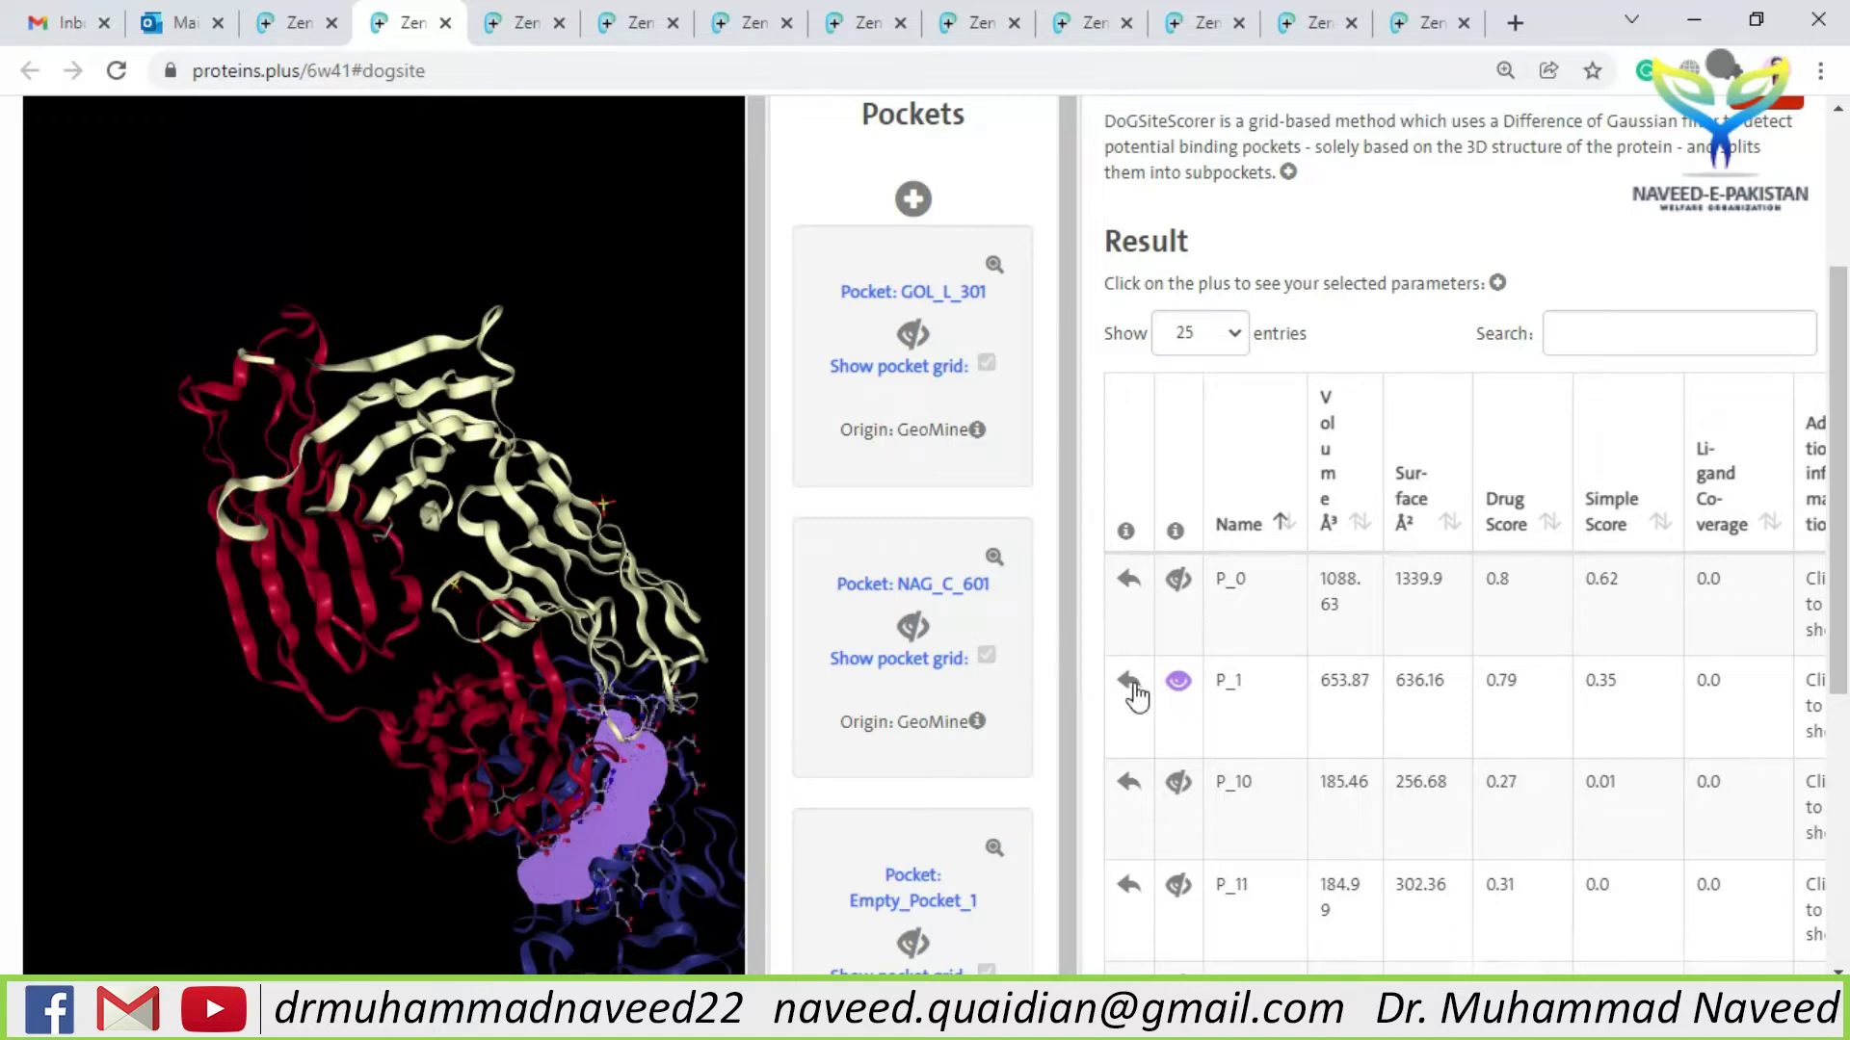
left_click_drag(604, 742, 538, 784)
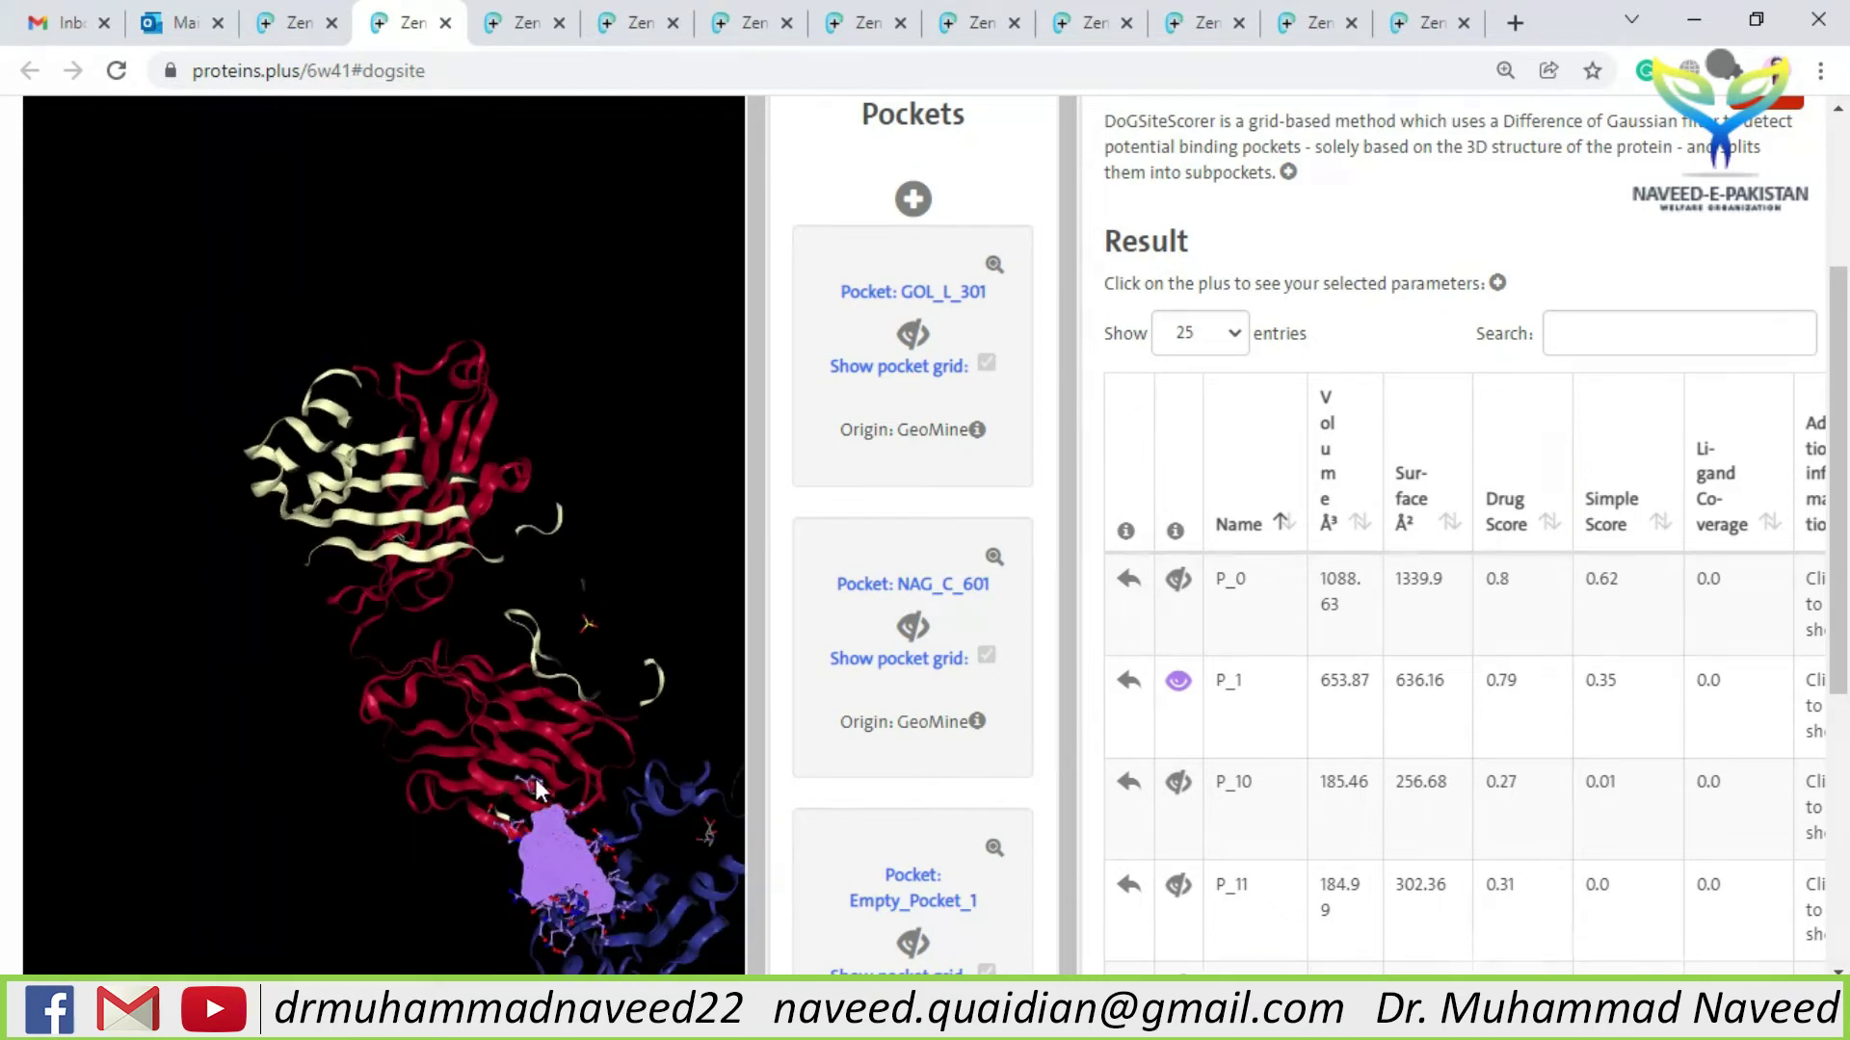
left_click(1179, 684)
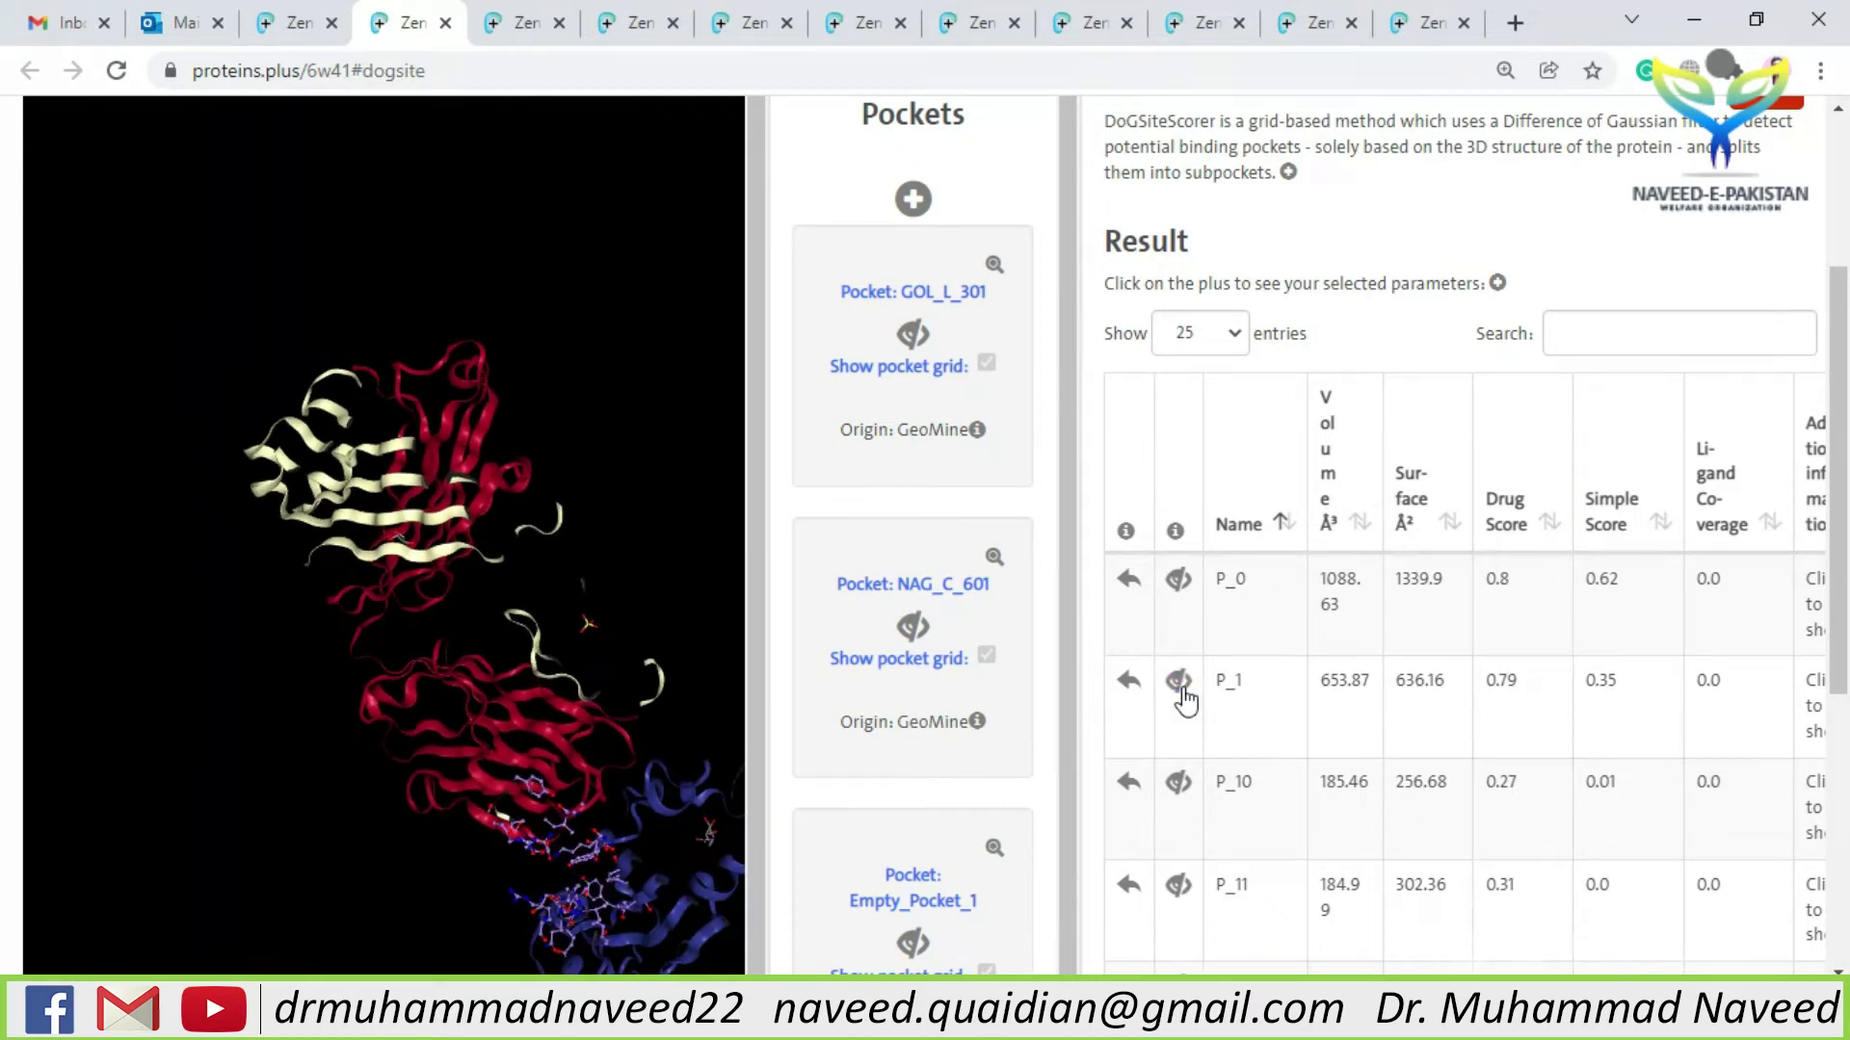
- Display pocket P_0 with its surrounding residues in the 3D viewer, inspect it, and look through the DoGSiteScorer results table
left_click(1179, 581)
scroll(466, 598, "up", 5)
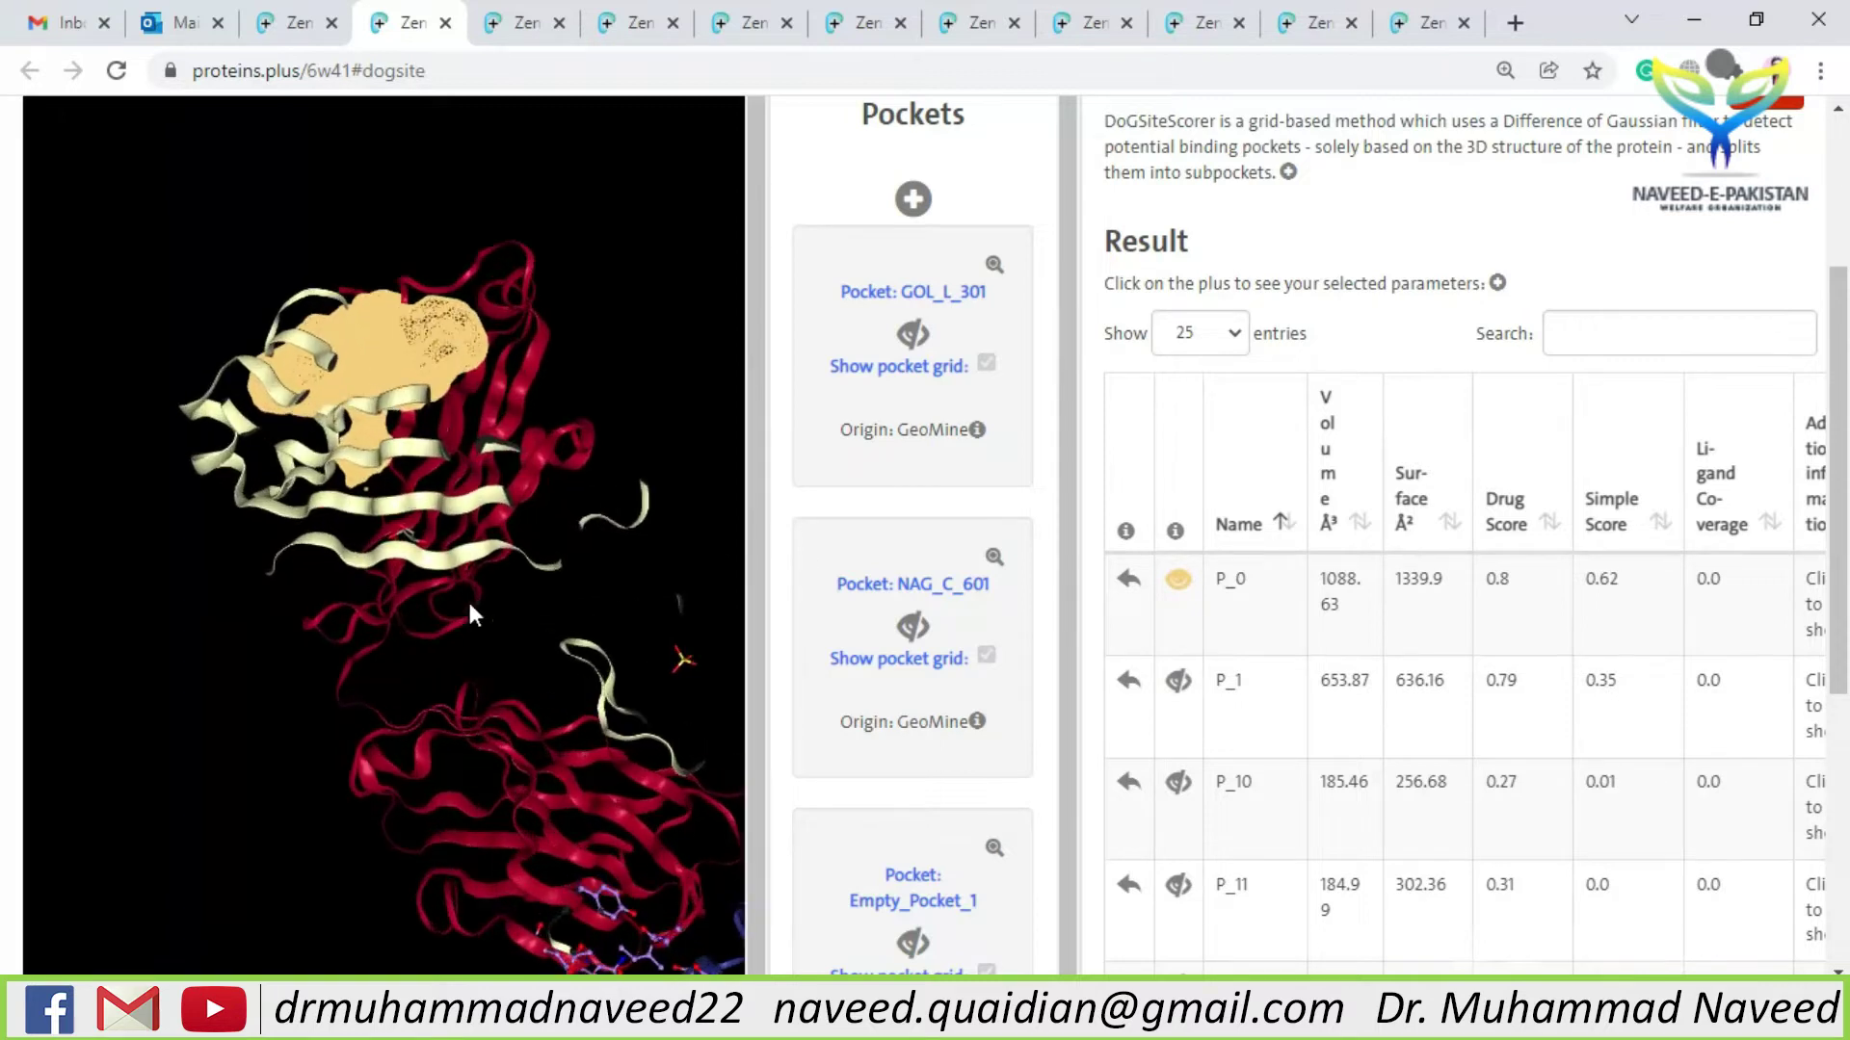
left_click_drag(471, 594, 582, 475)
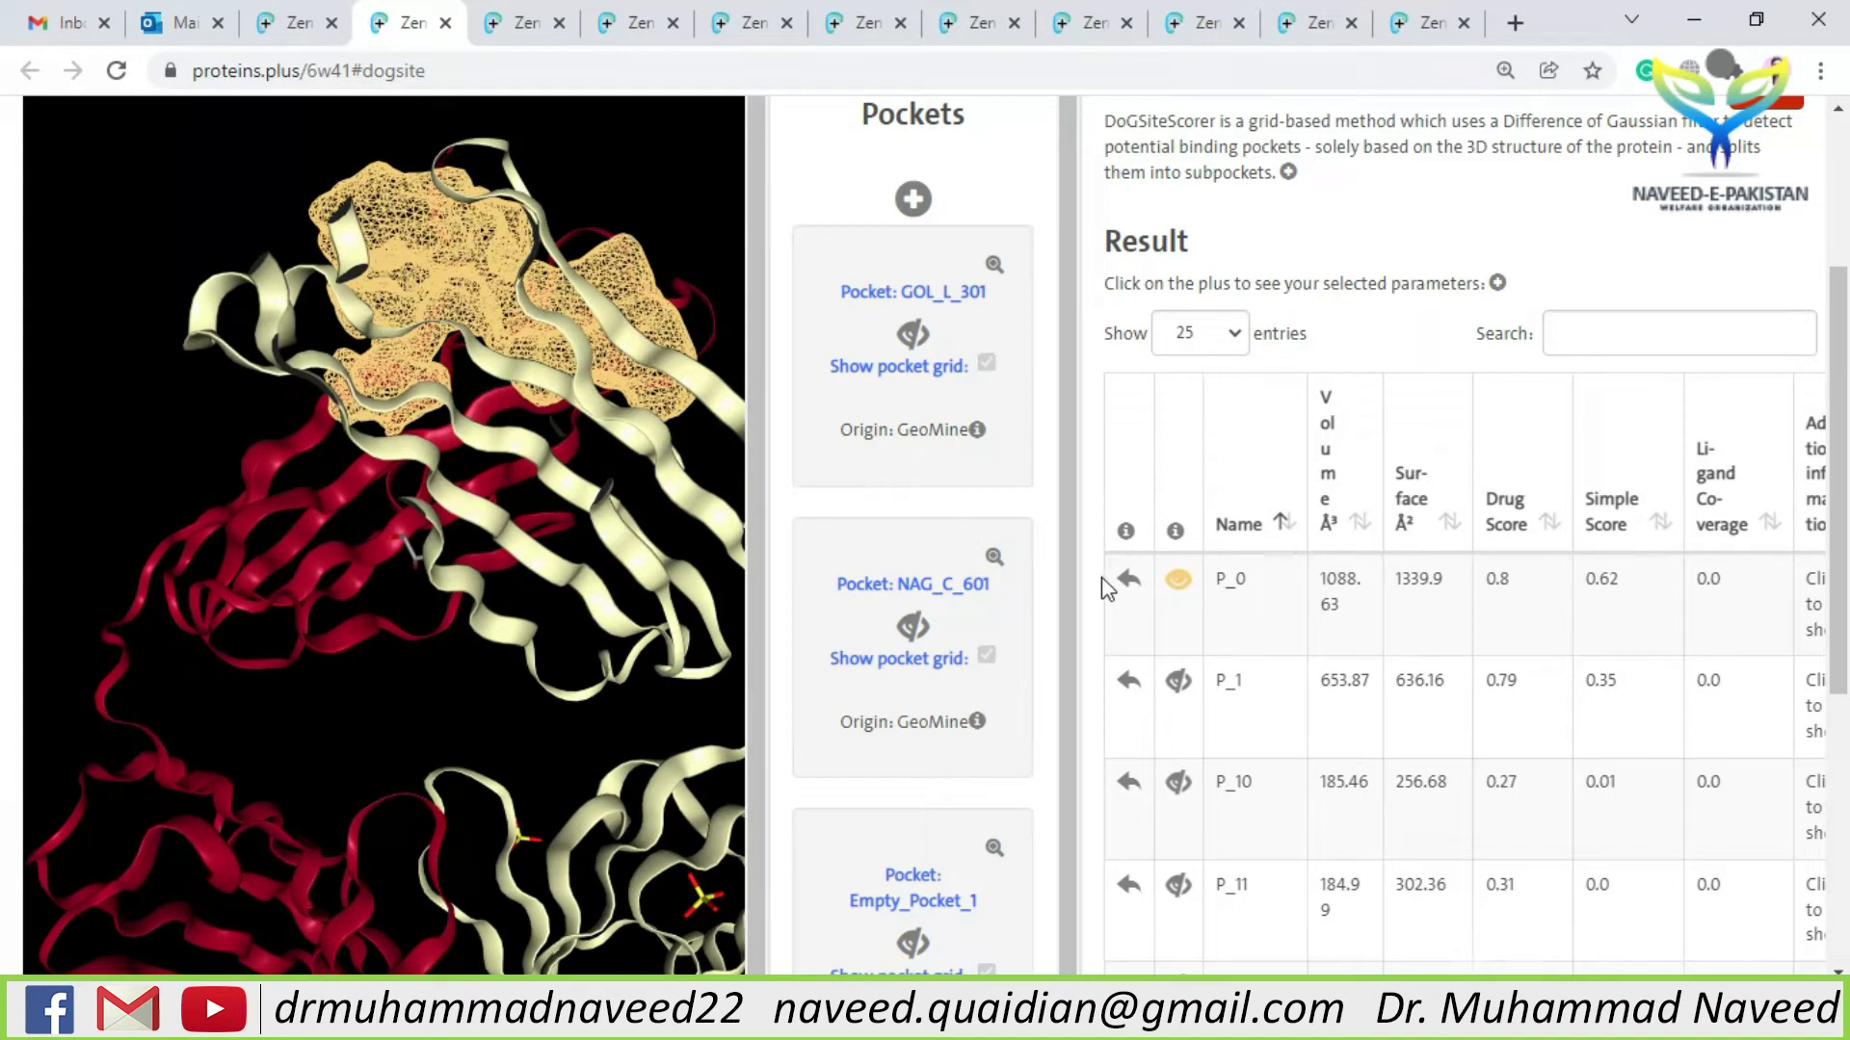
left_click(1127, 583)
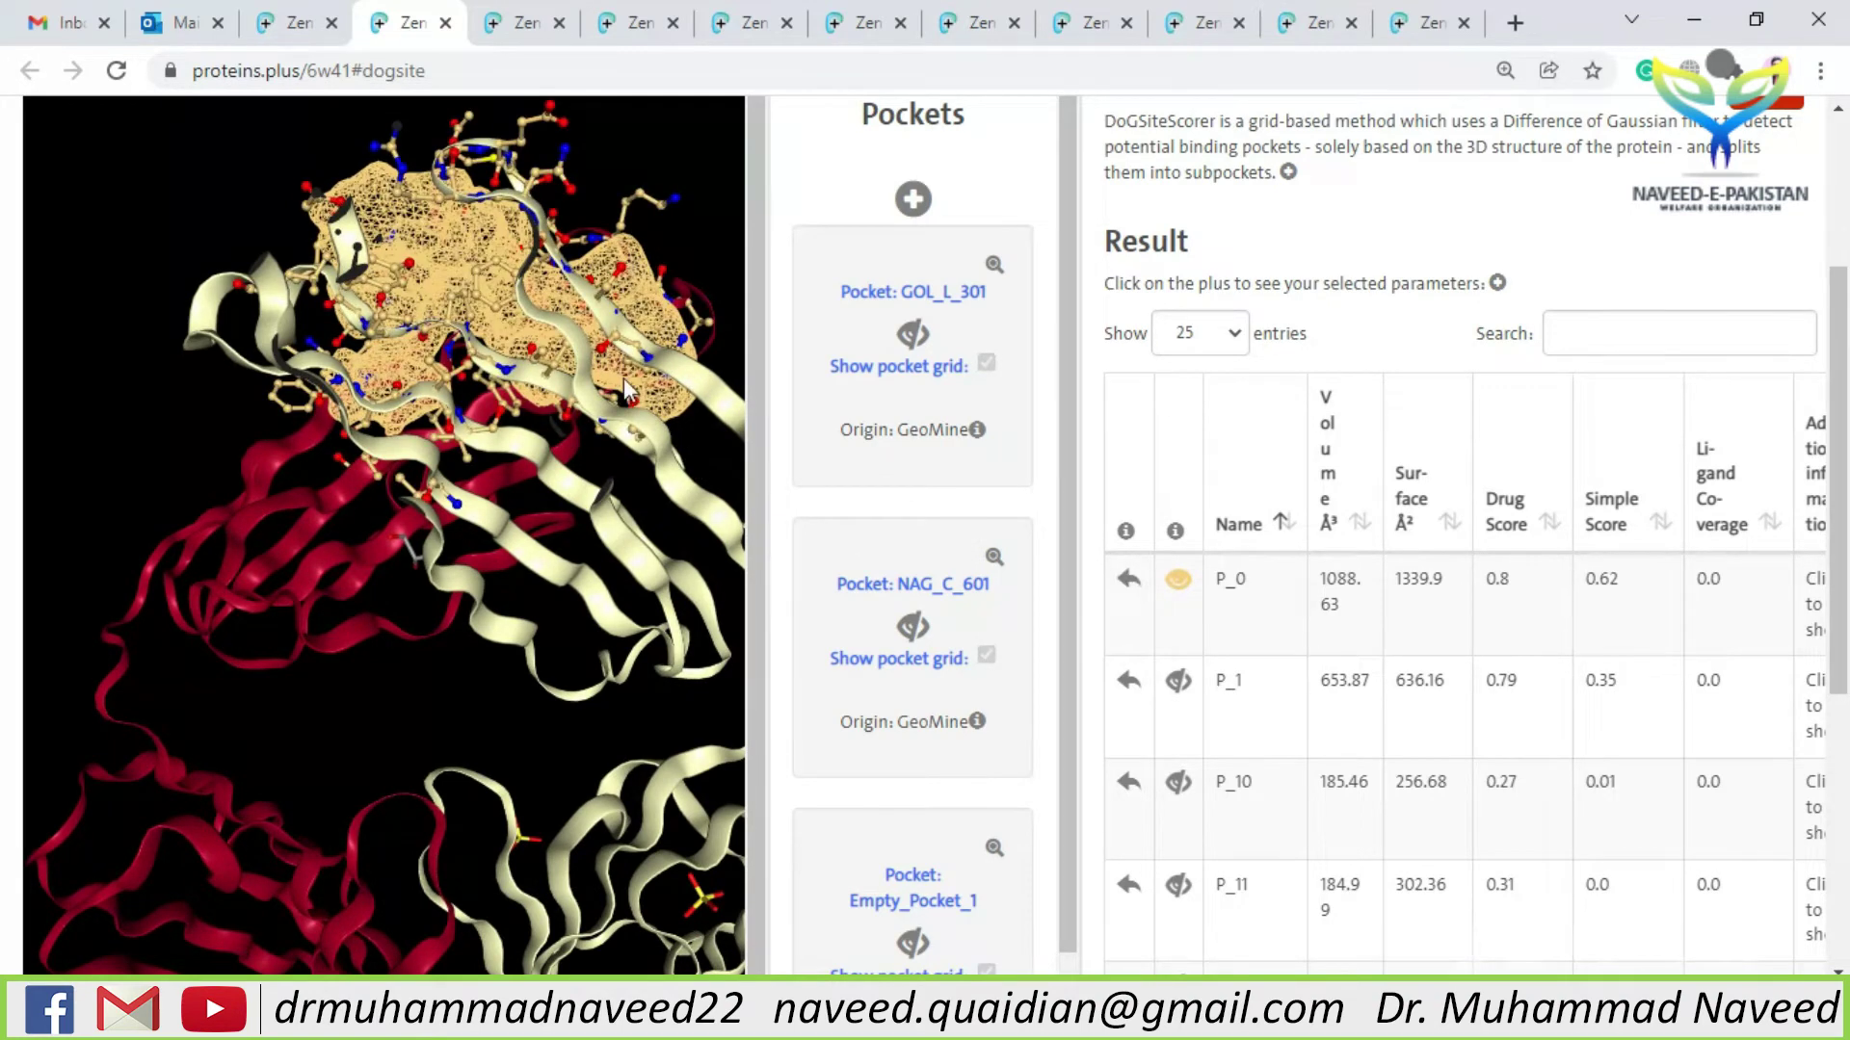
left_click_drag(591, 395, 634, 473)
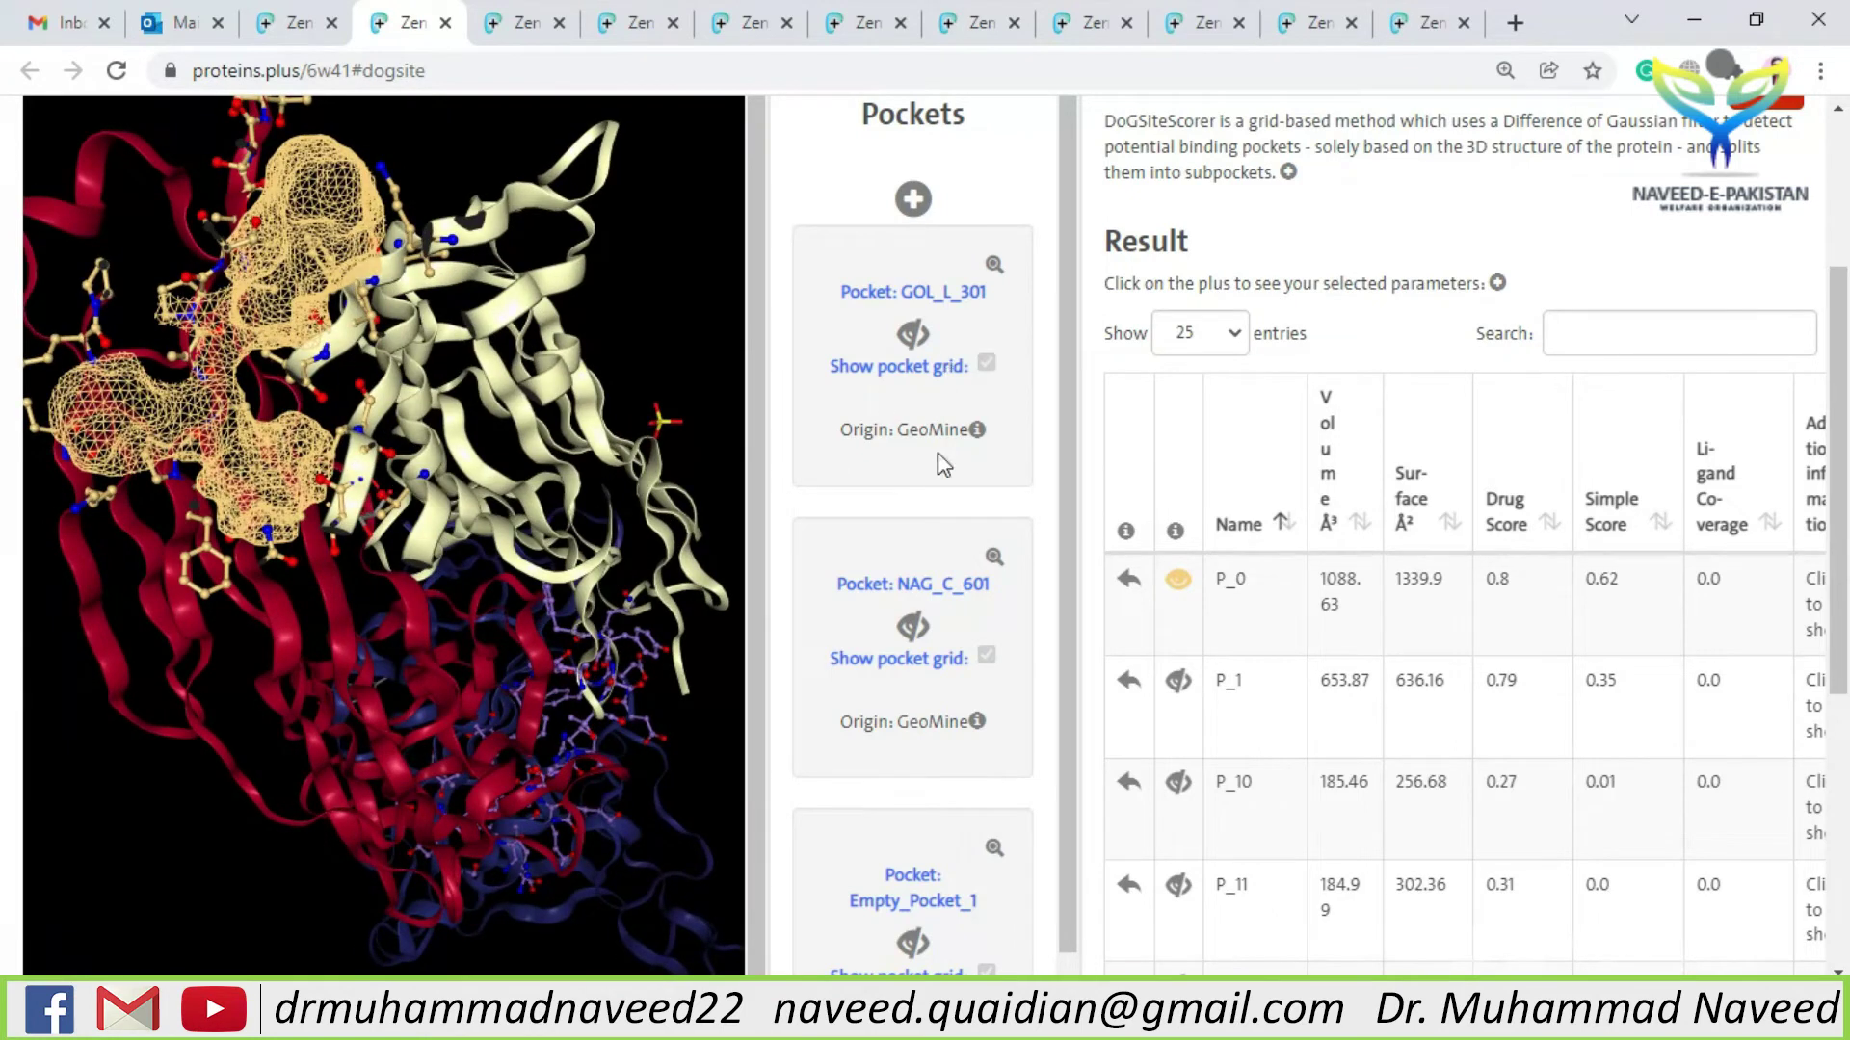
scroll(1639, 434, "up", 3)
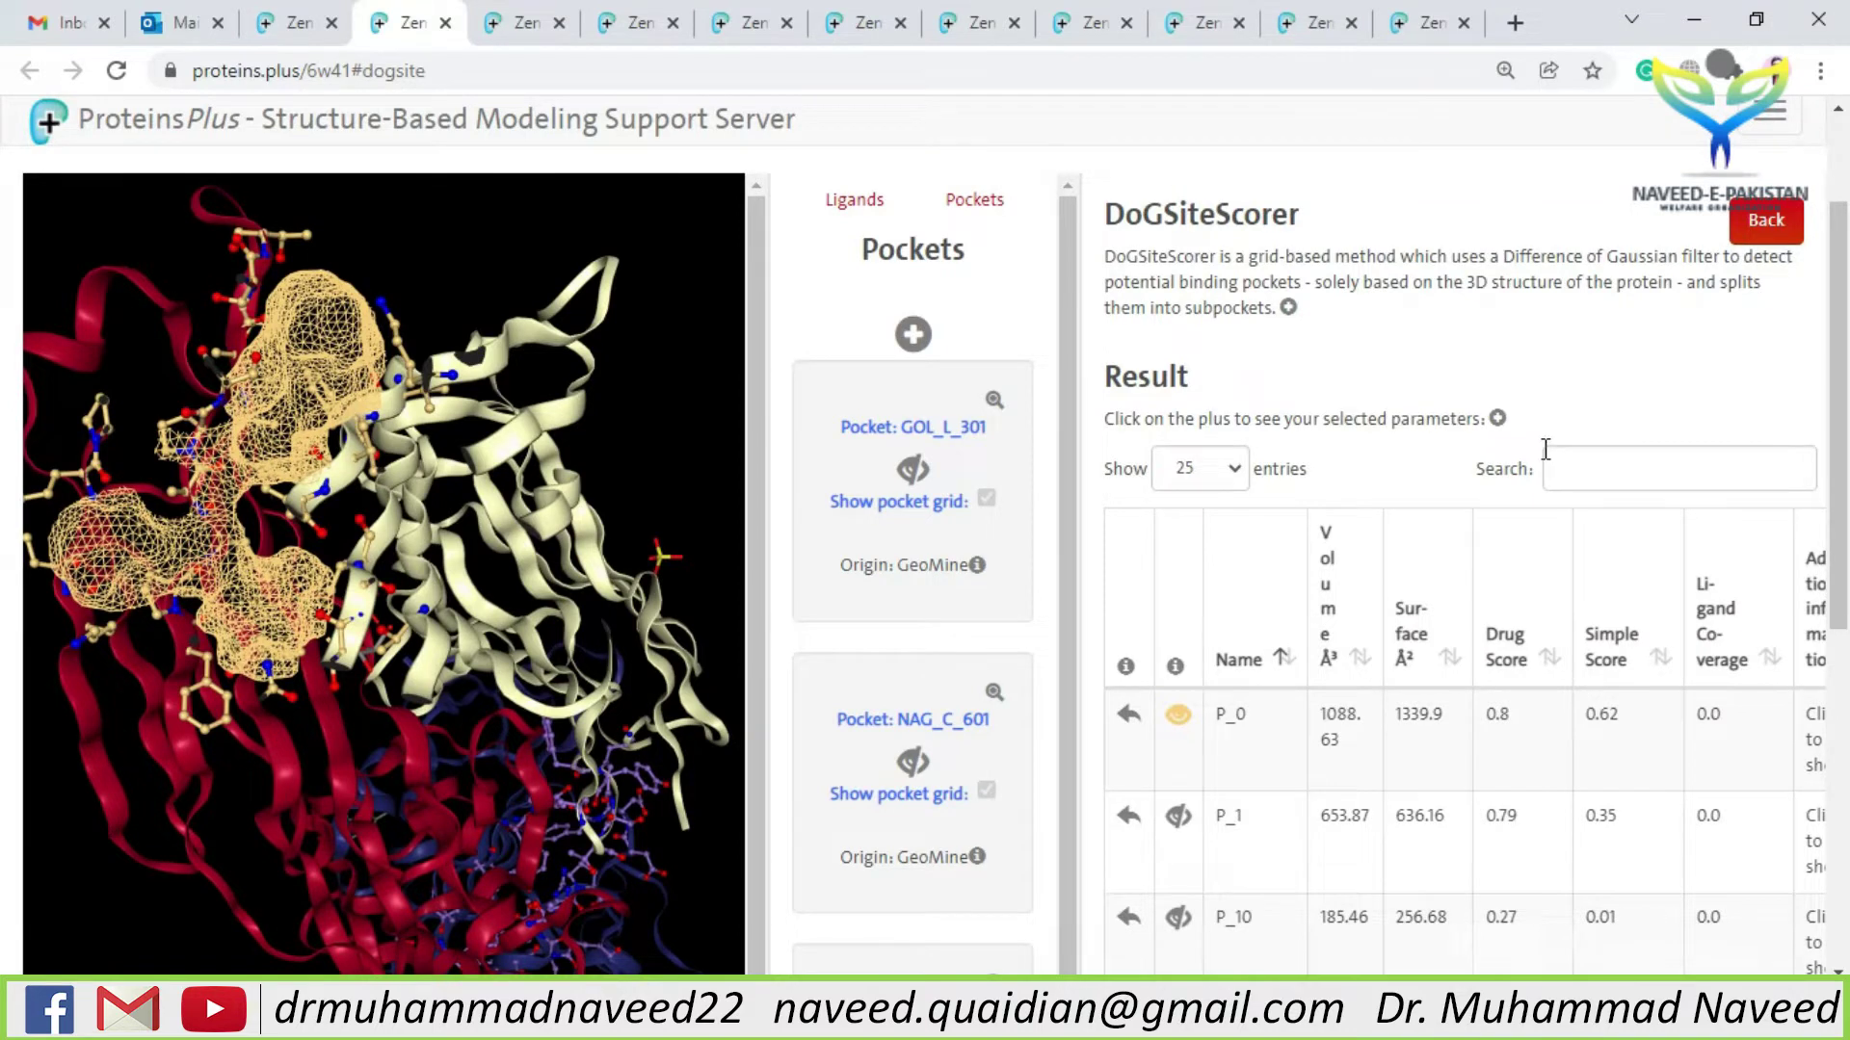
left_click_drag(1838, 509, 1845, 847)
scroll(1844, 848, "up", 15)
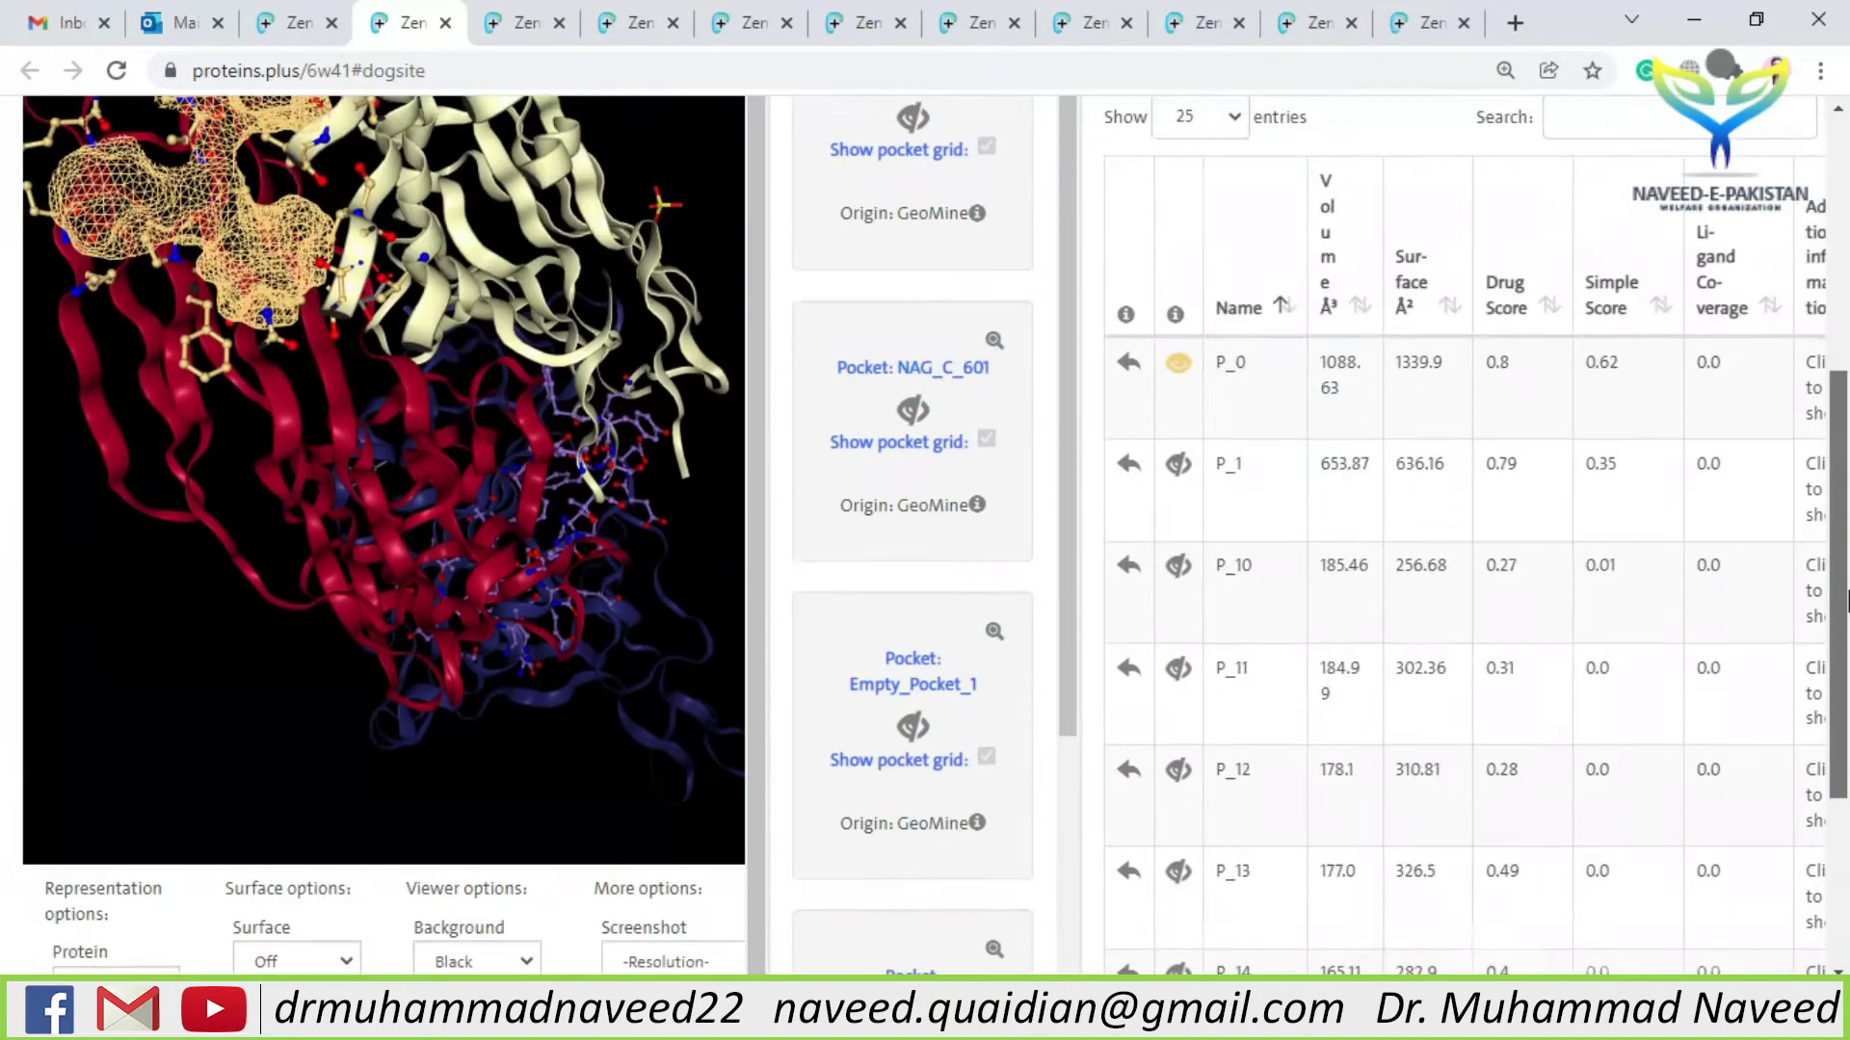
- Open the PoseView 2D interaction diagram settings in a separate browser tab and choose GOL_L_301 as the ligand
left_click(286, 22)
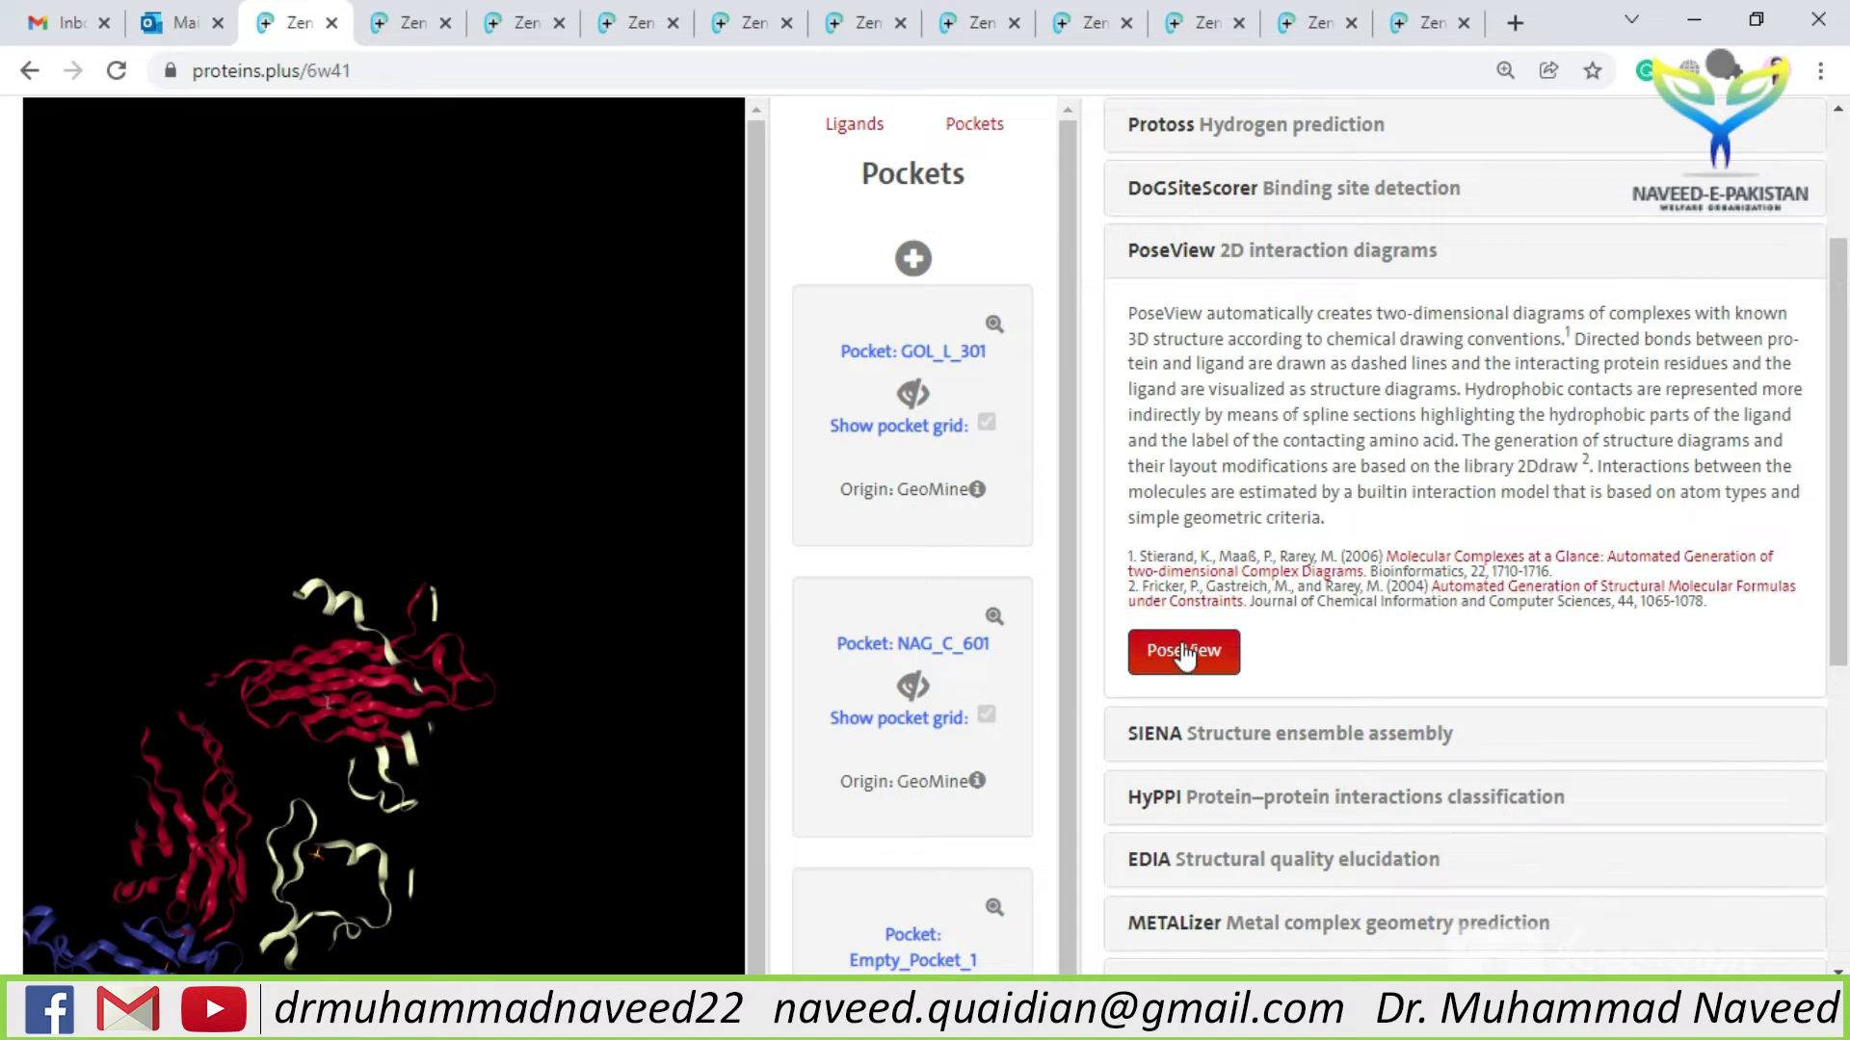
left_click(410, 27)
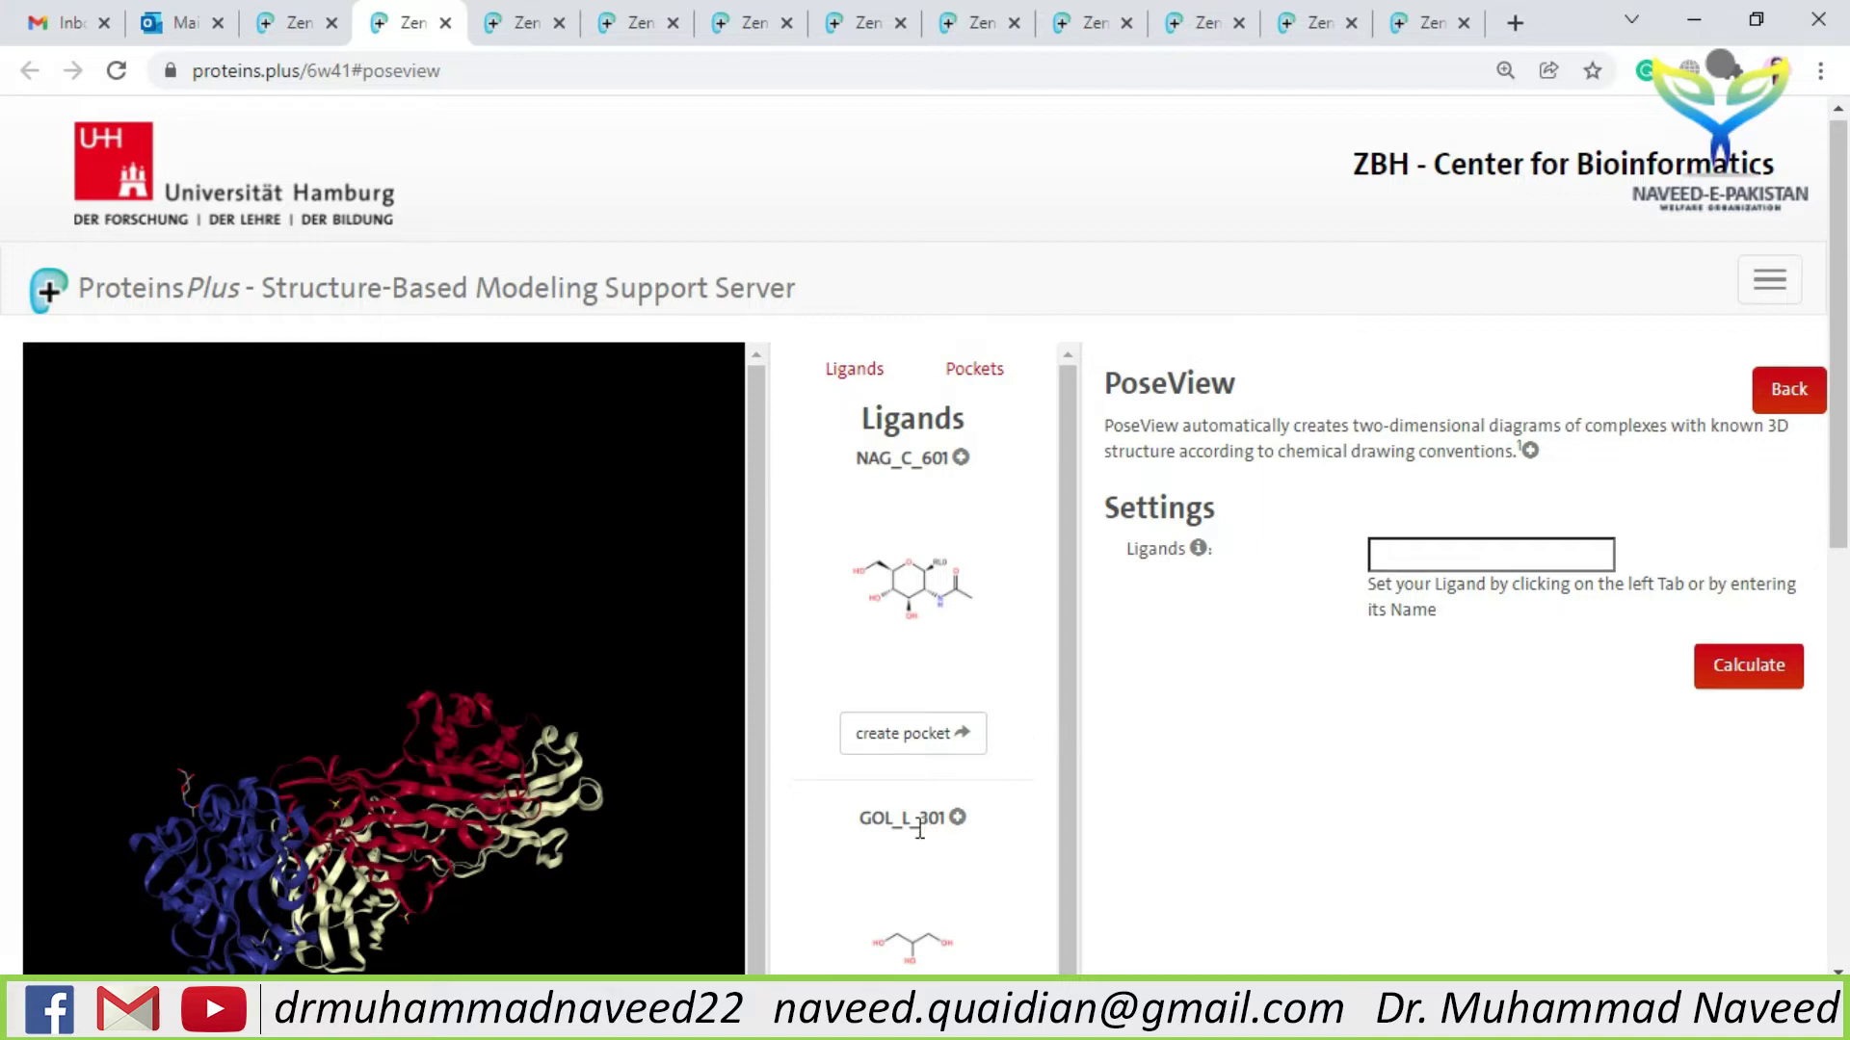
left_click(1404, 546)
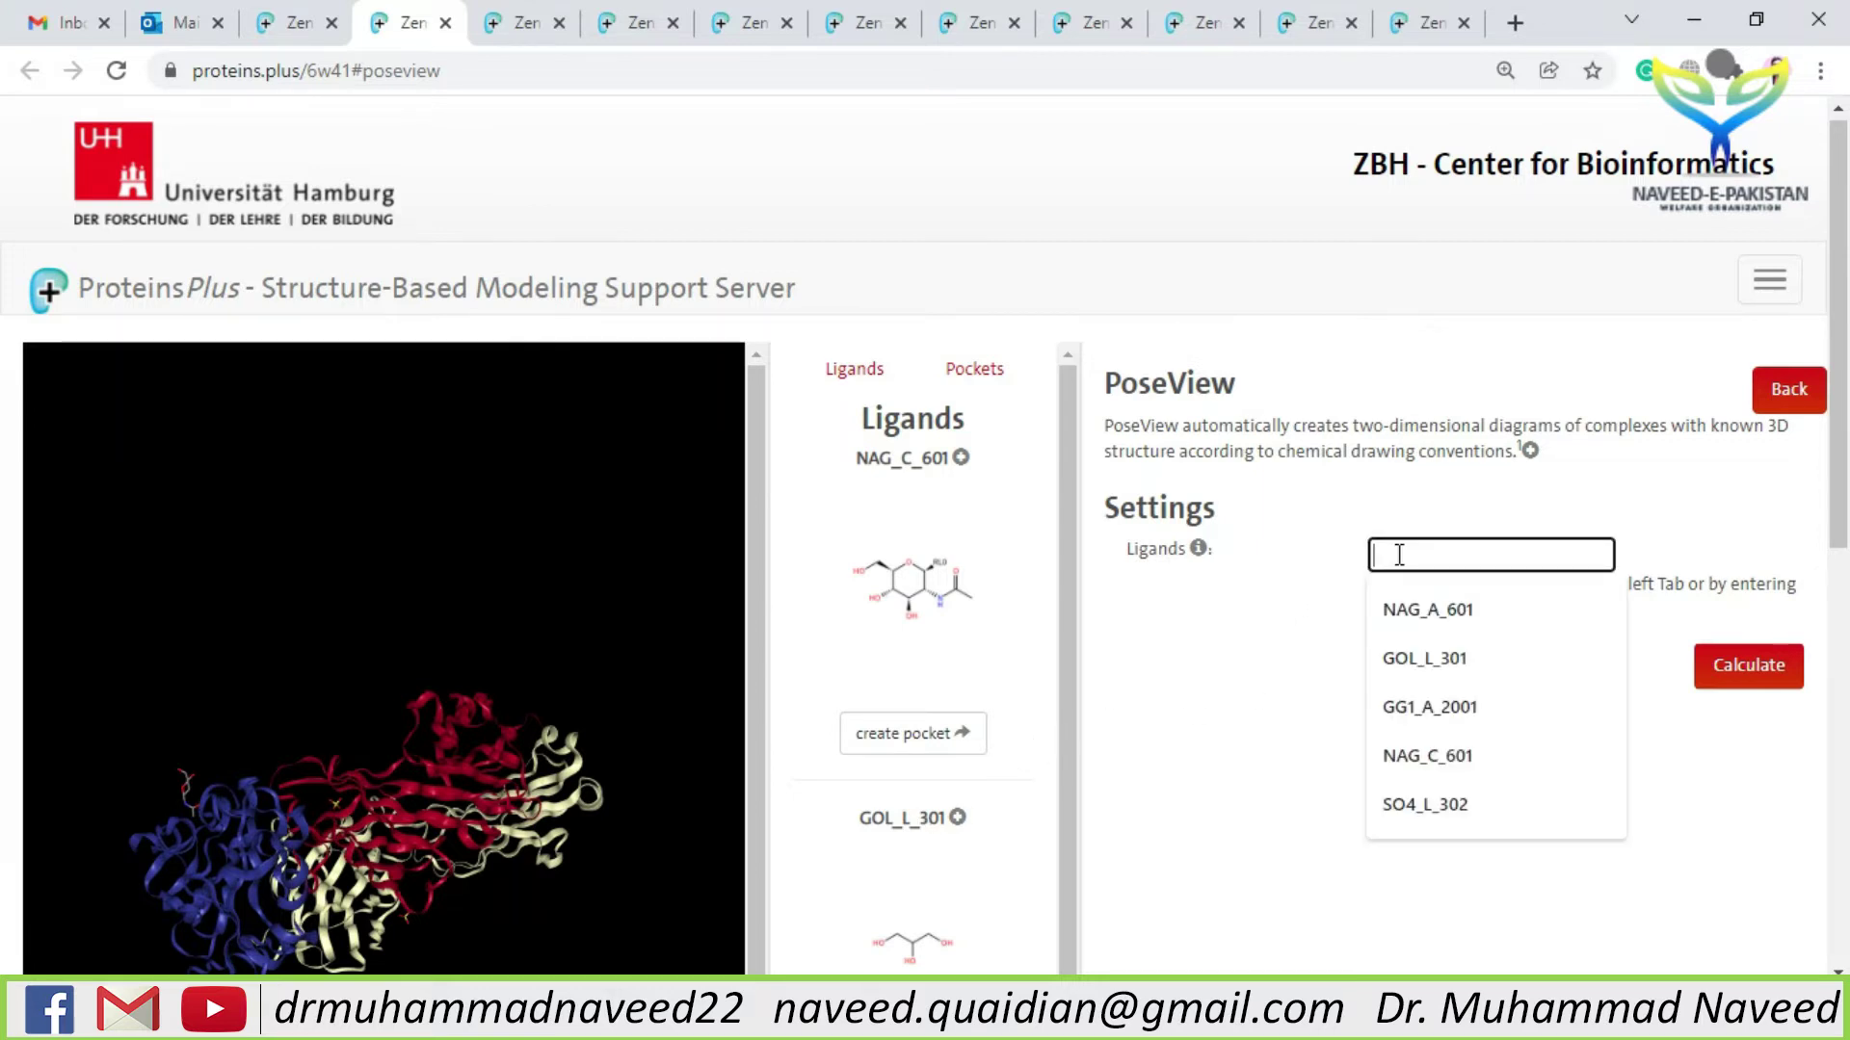
left_click(901, 812)
left_click(1569, 540)
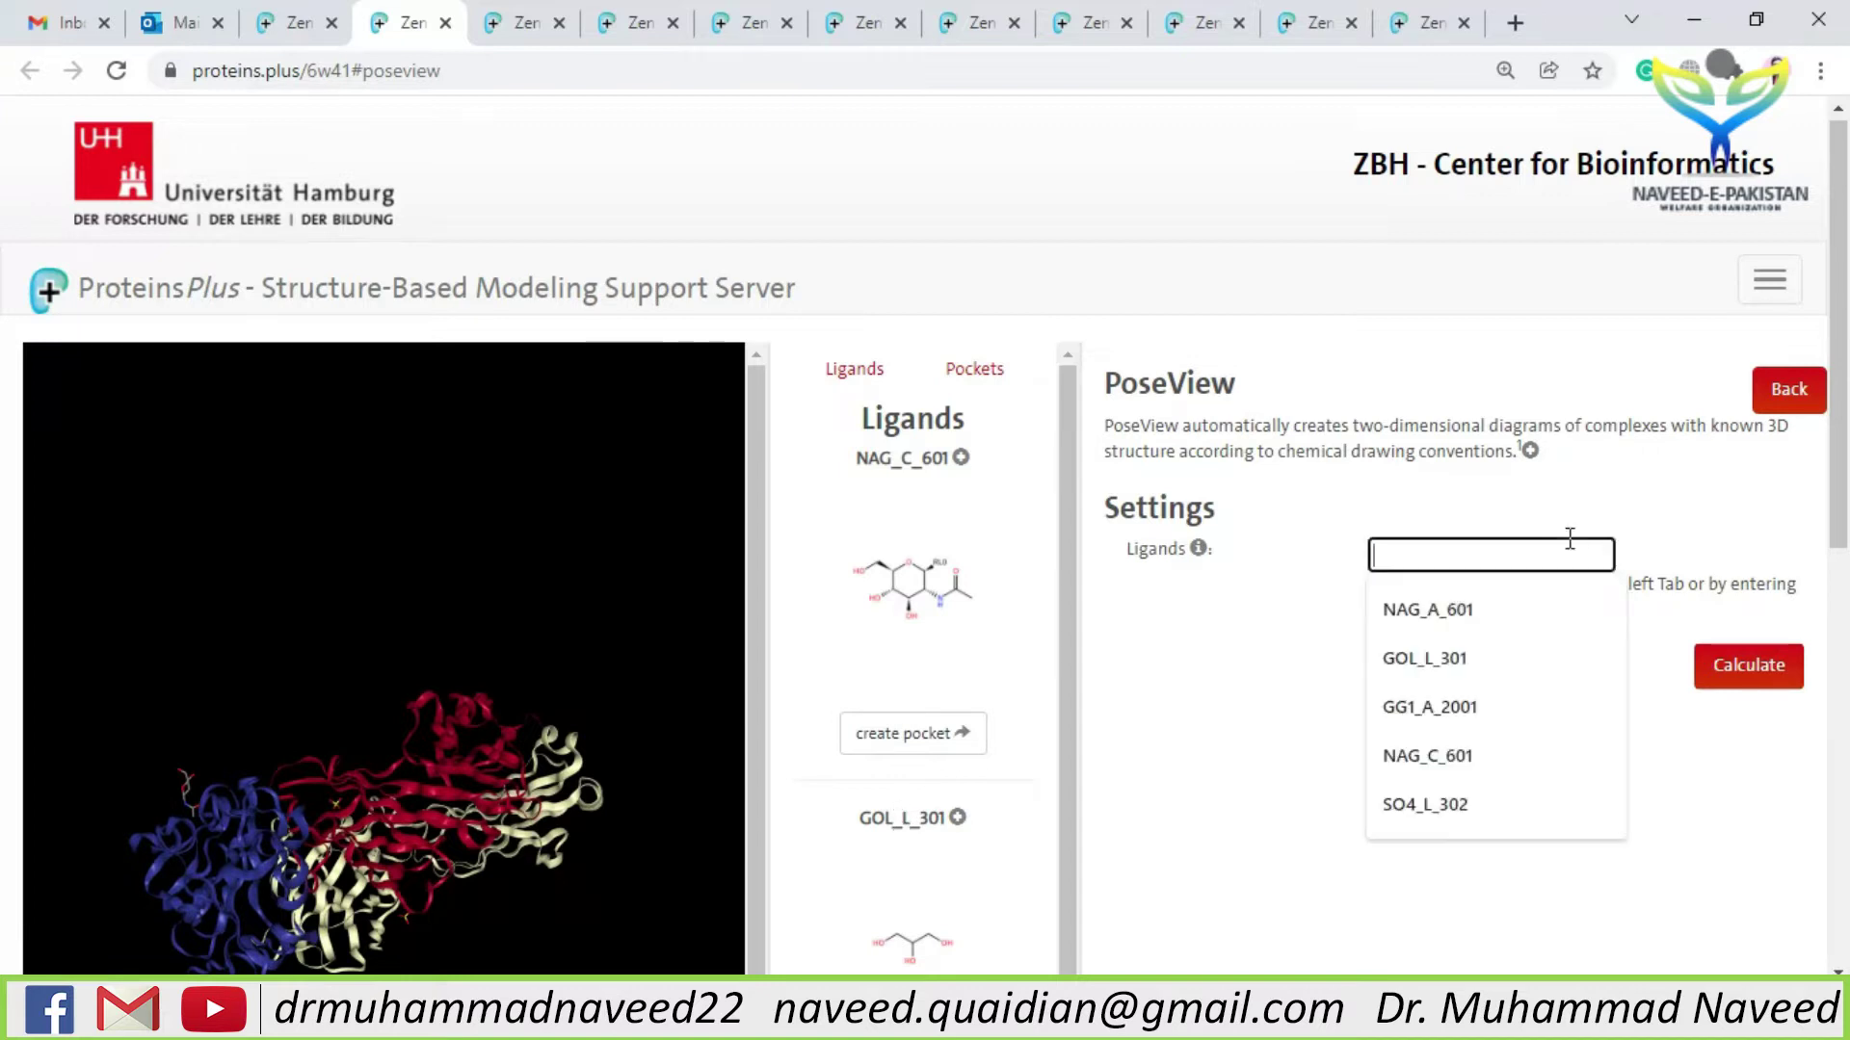
left_click(1460, 658)
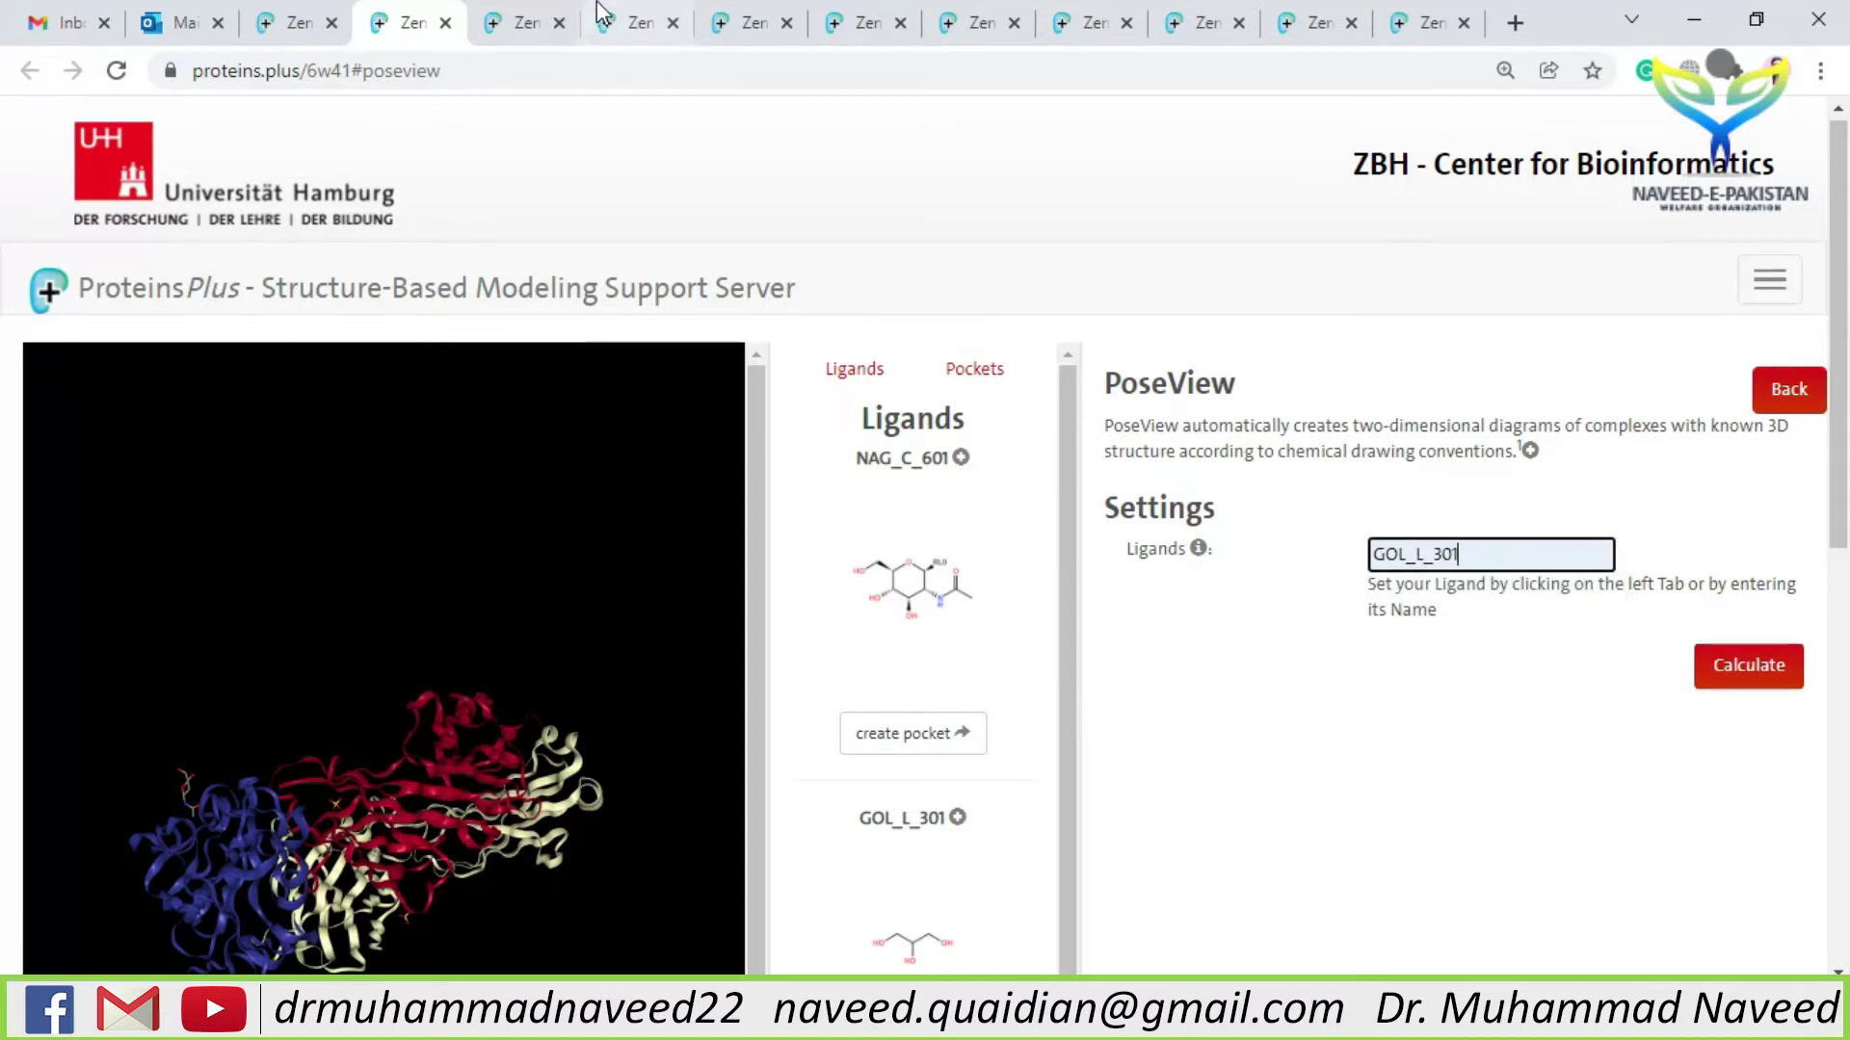
- Close the PoseView settings tab and look through the page already open in the next browser tab
left_click(443, 24)
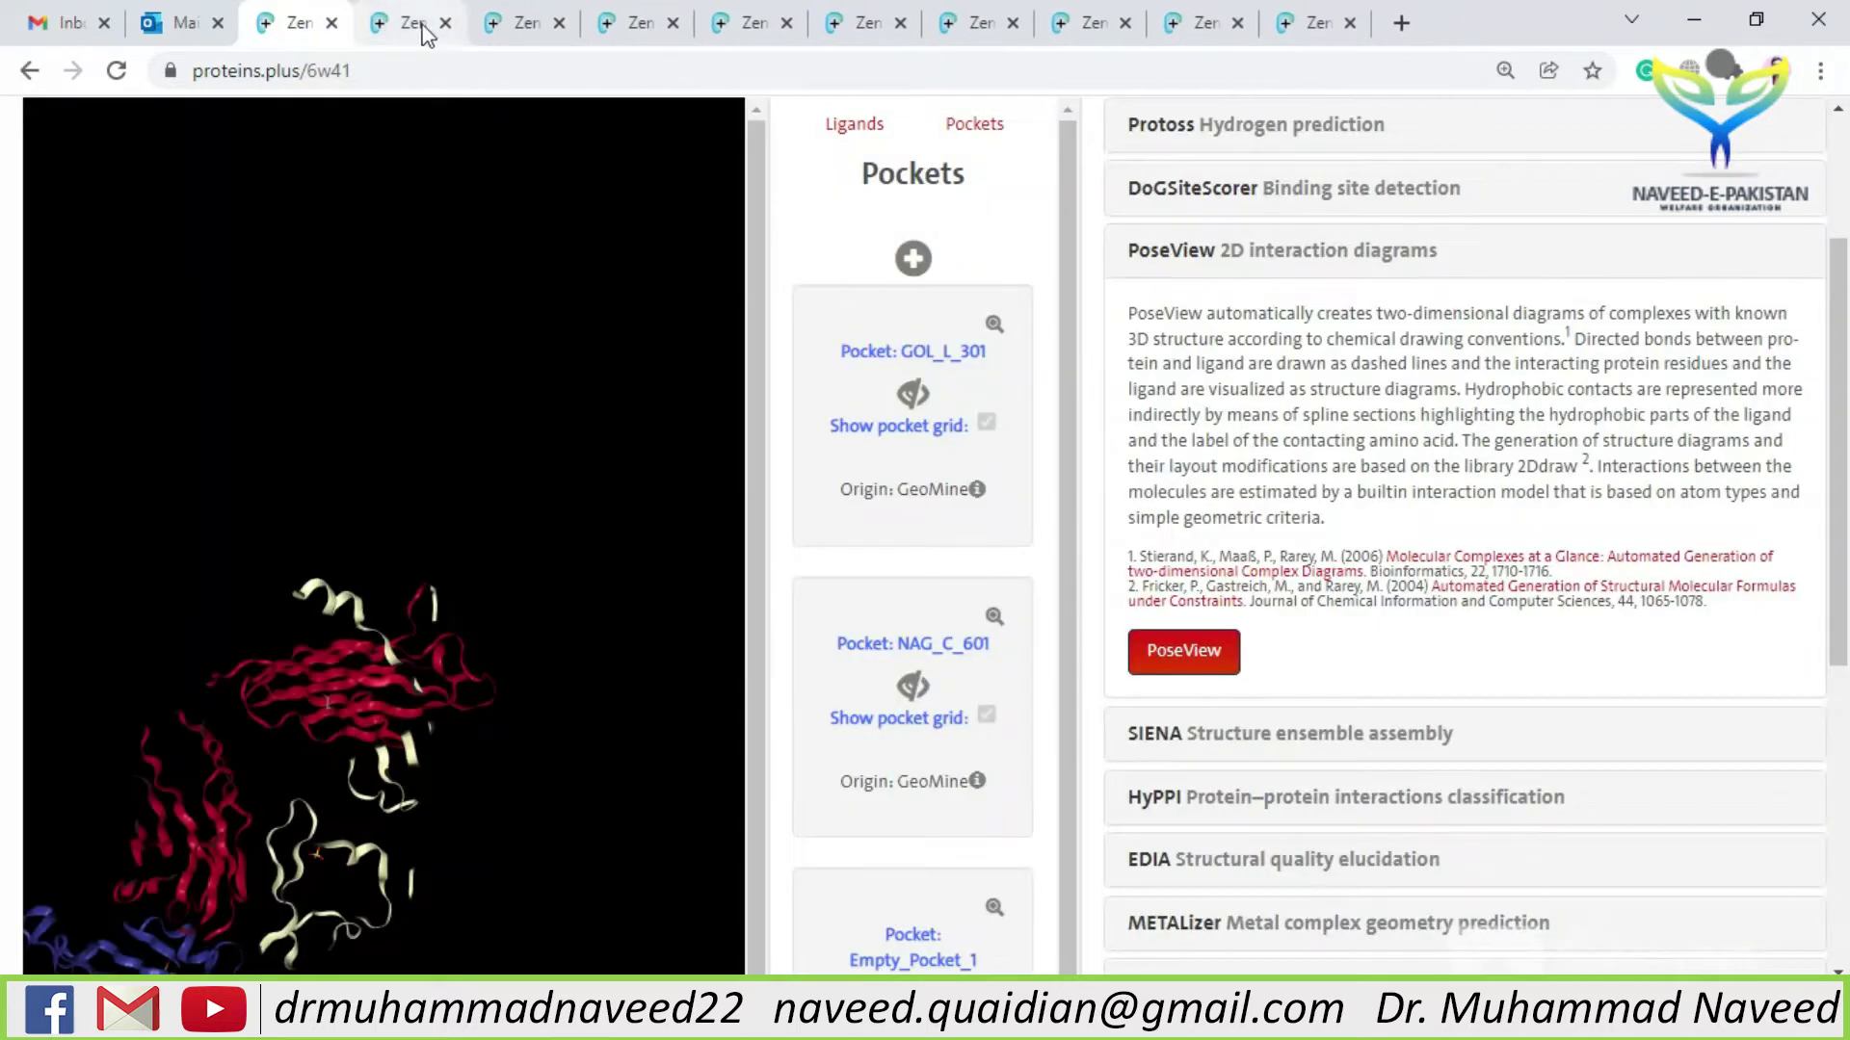
left_click(421, 29)
mouse_move(1840, 356)
left_mouse_down()
mouse_move(1844, 297)
mouse_move(1846, 323)
left_mouse_up()
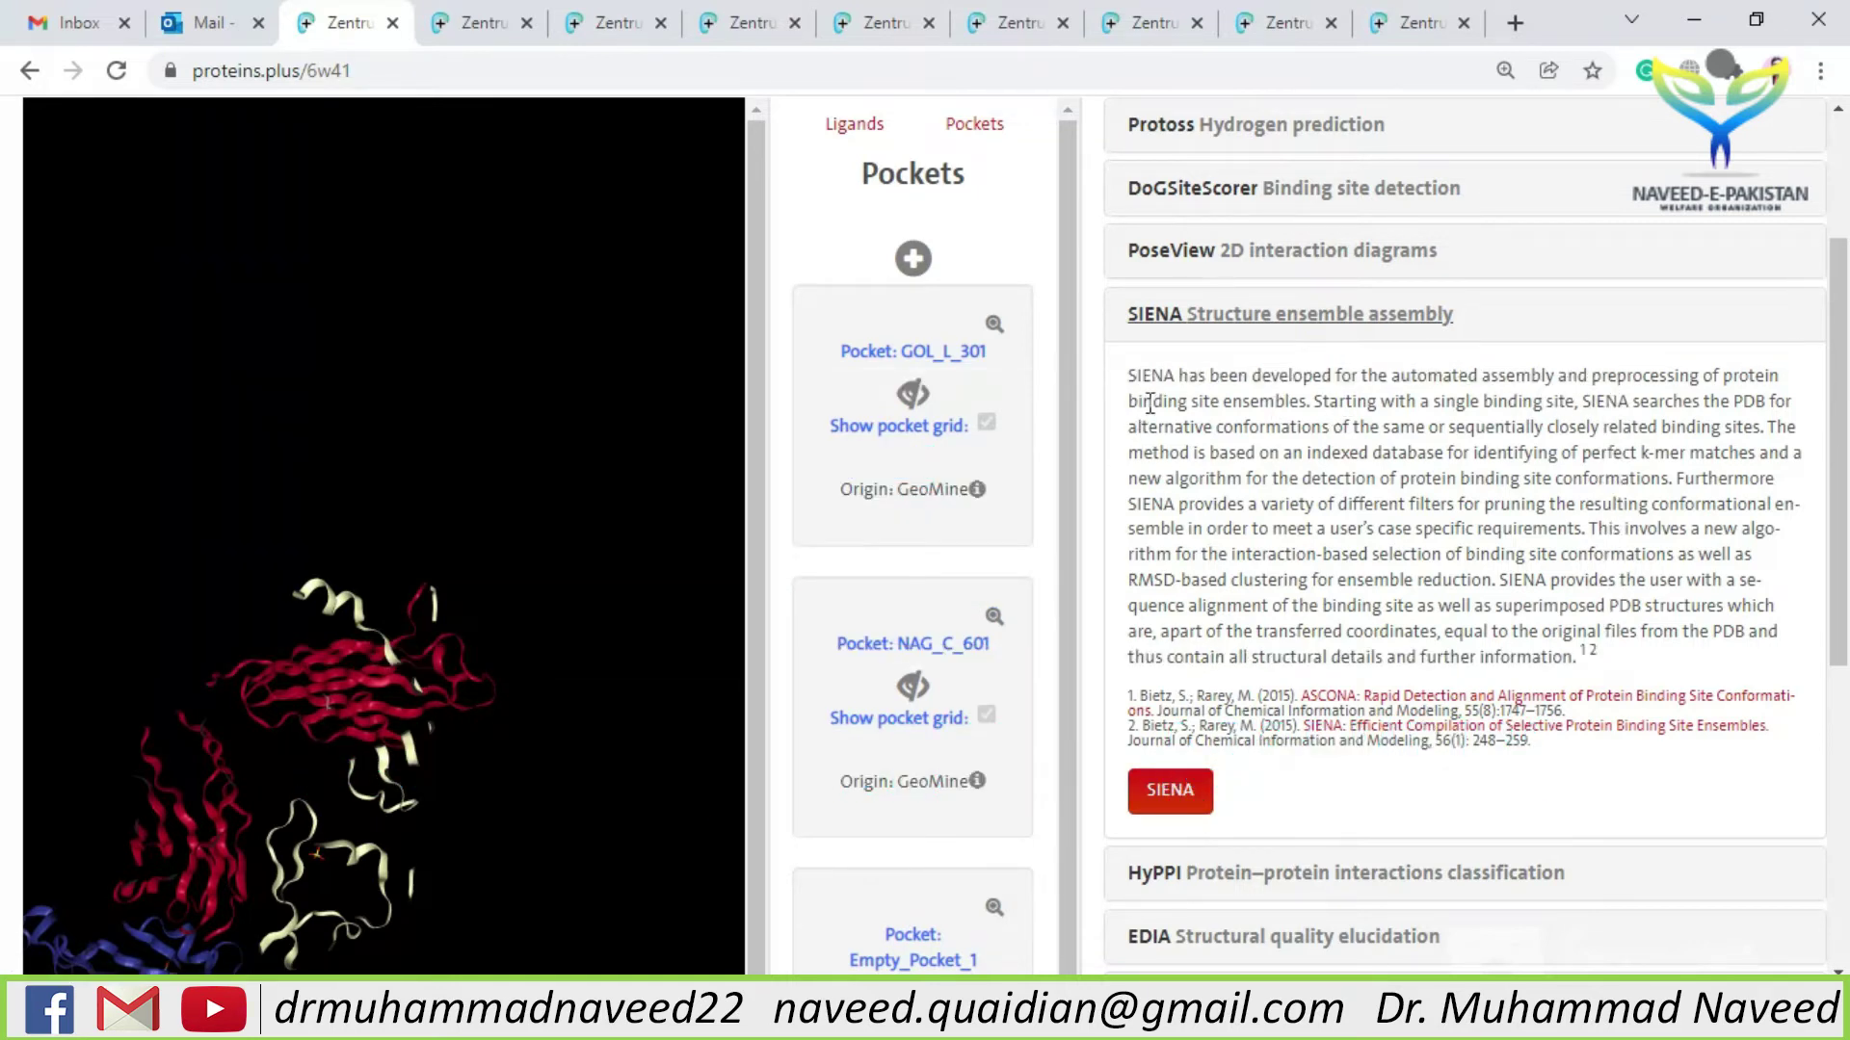
- Read the SIENA structure ensemble assembly description and review its already calculated results table in the next browser tab
left_click_drag(1148, 399, 1324, 399)
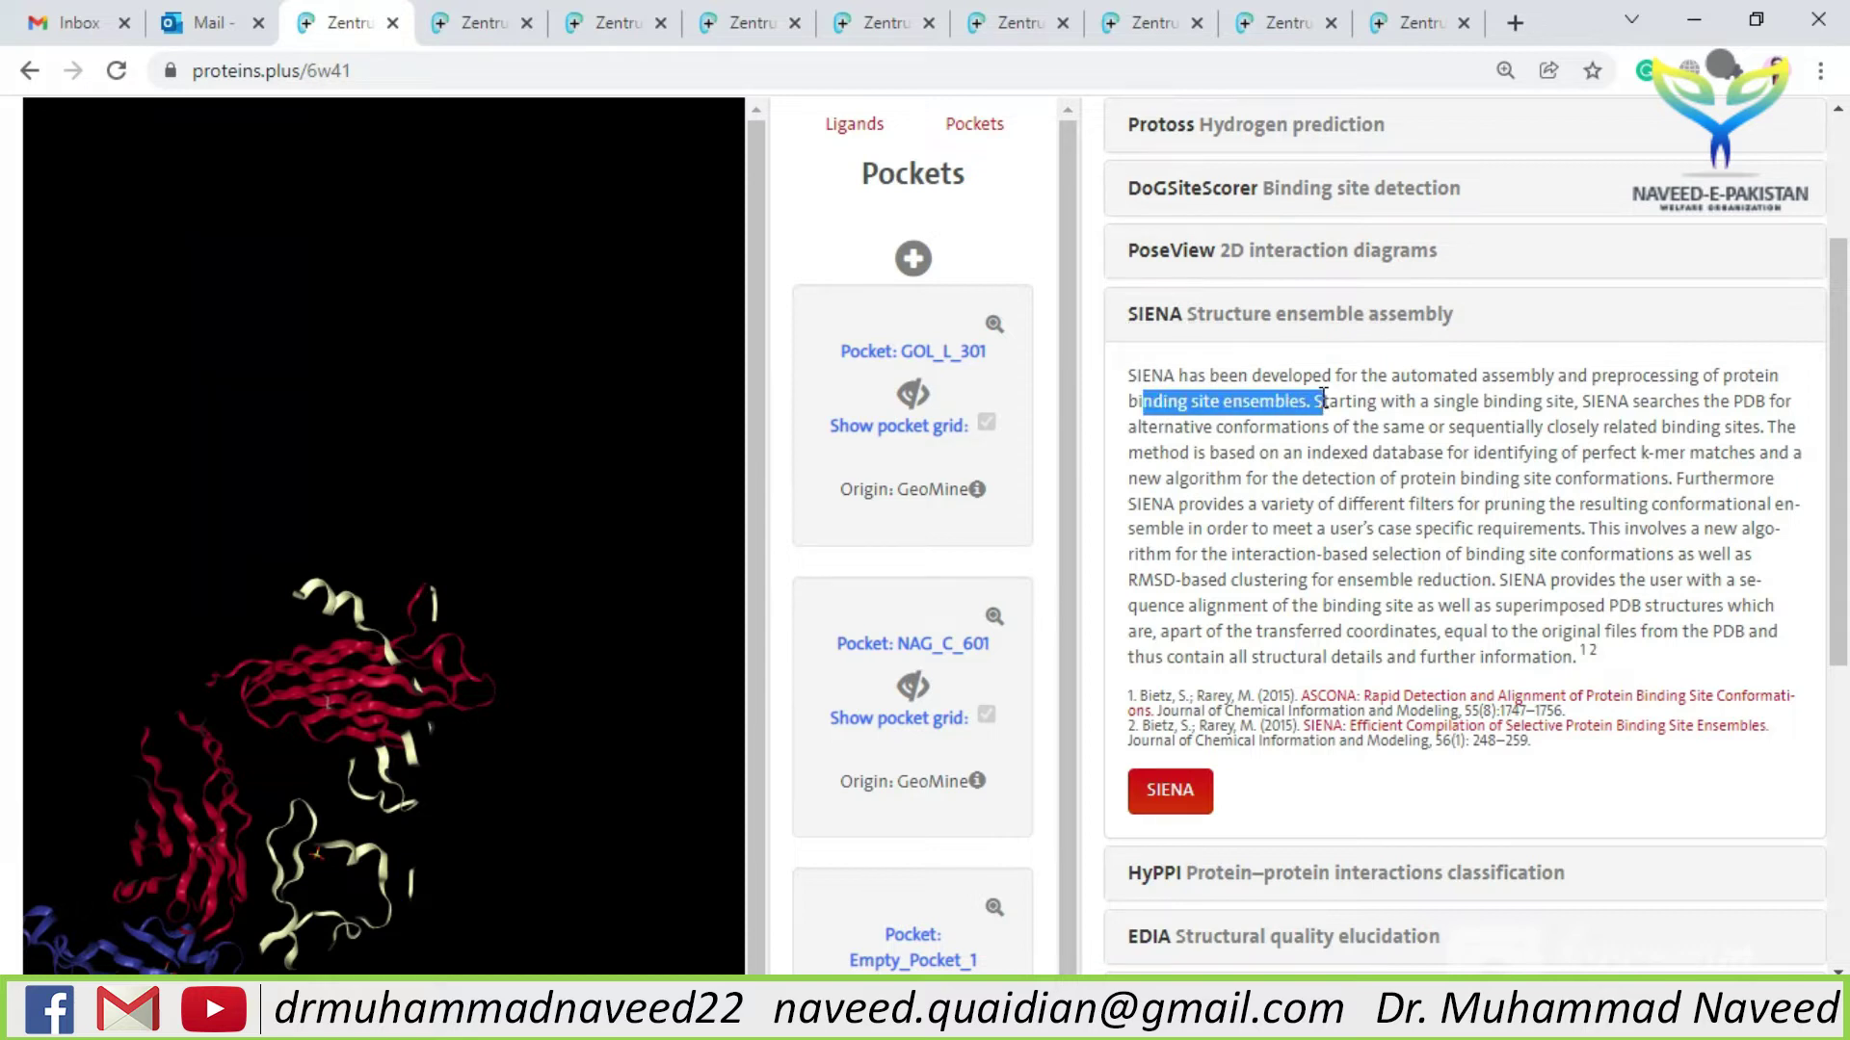
left_click(530, 24)
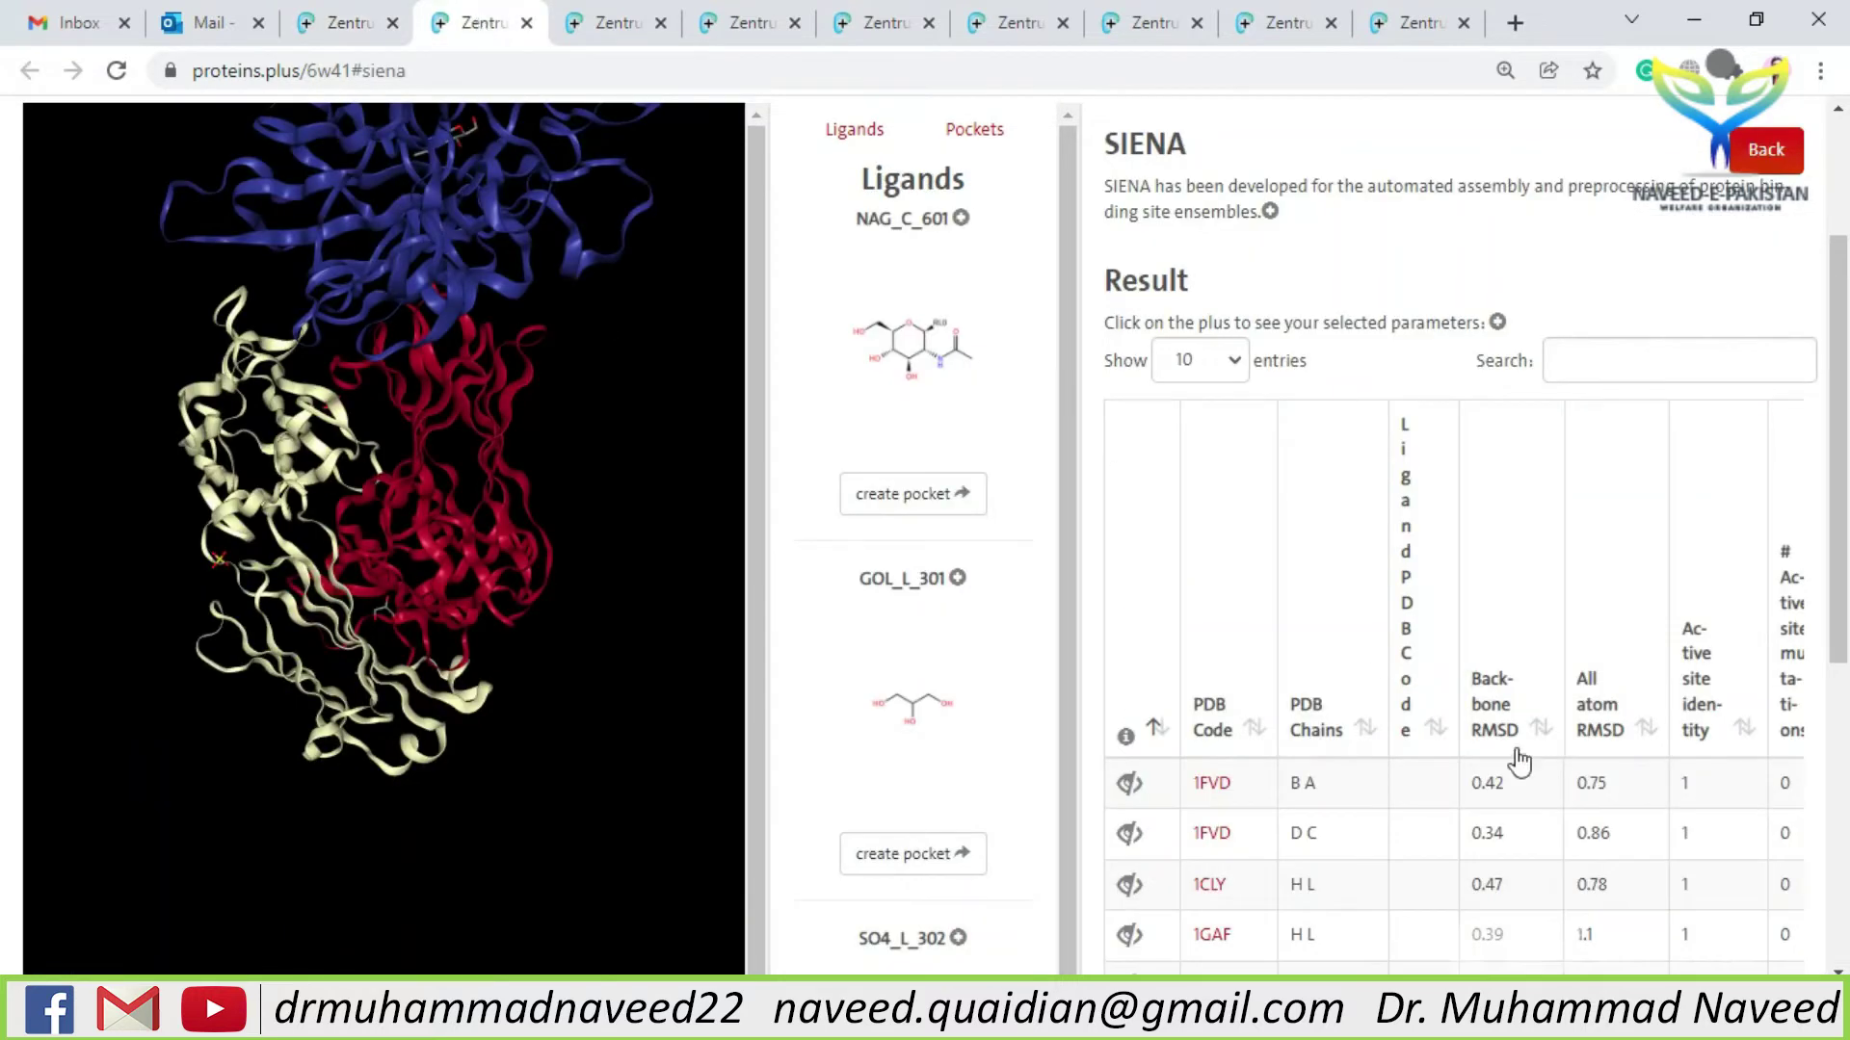
scroll(1532, 761, "down", 1)
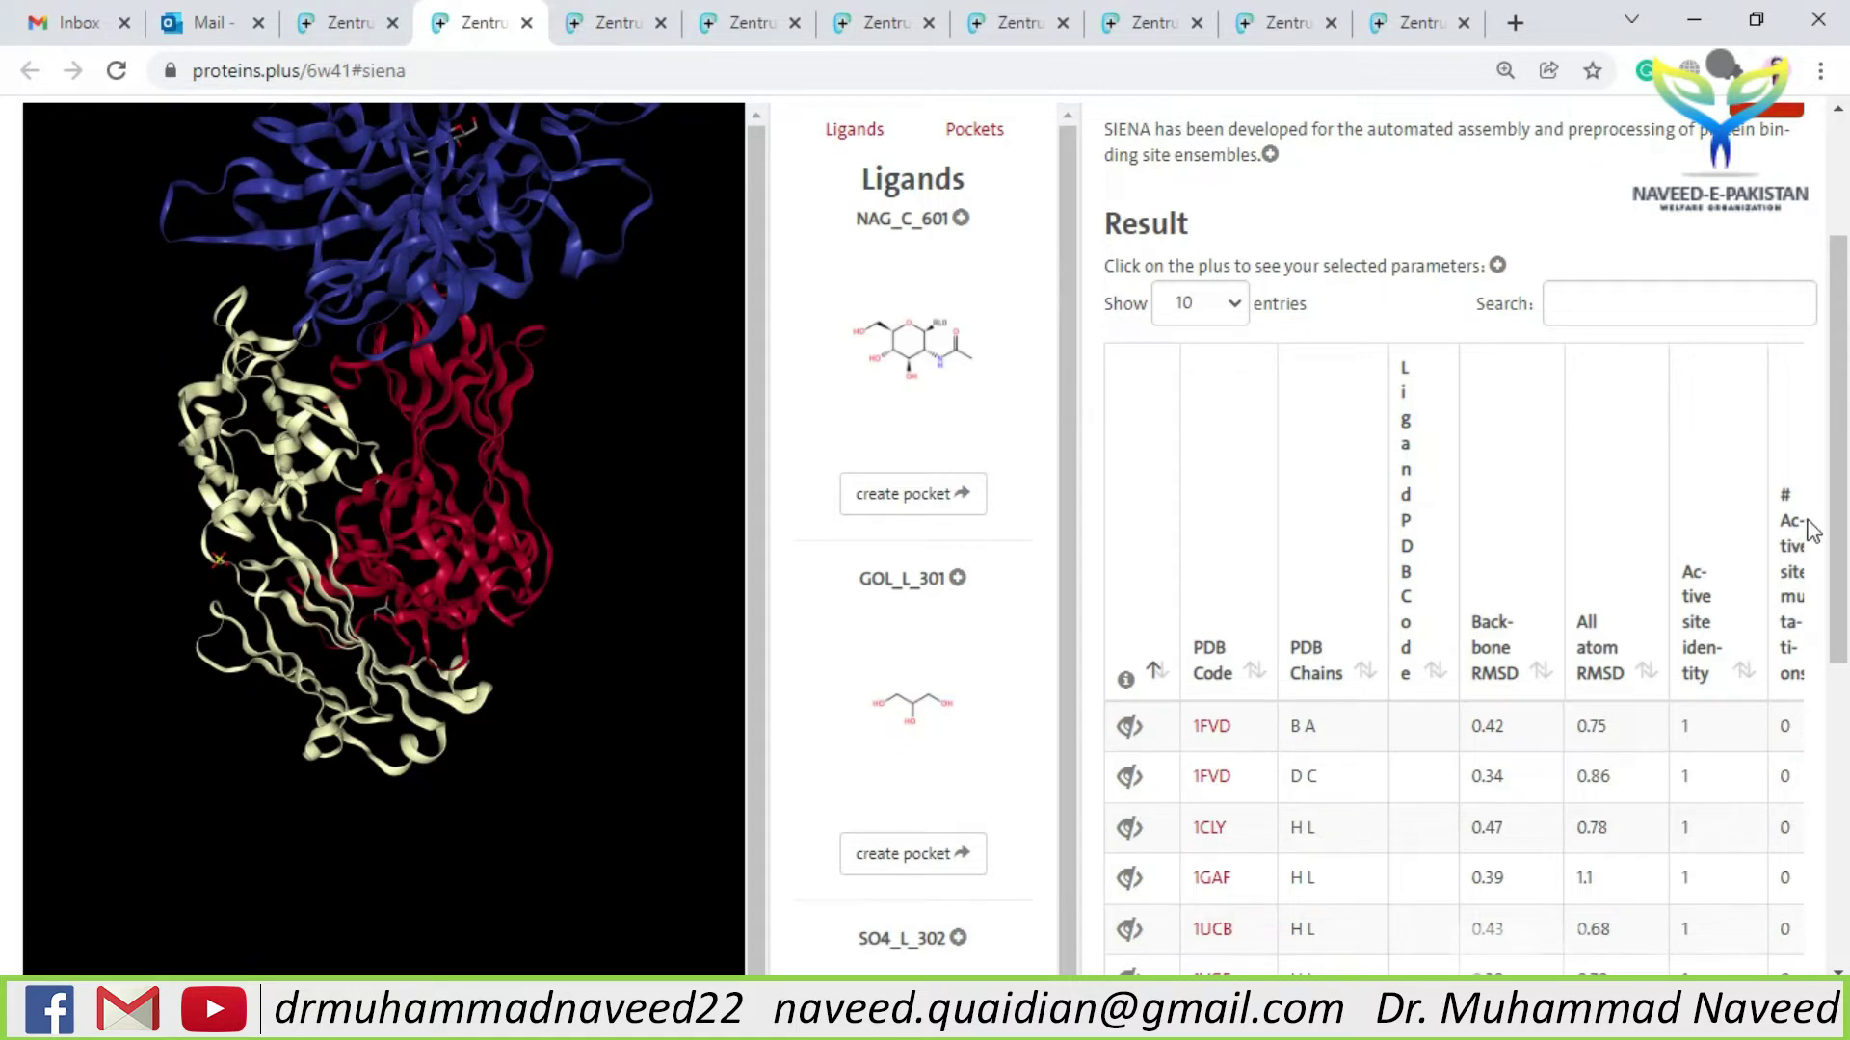
- Display the superimposed 1FVD structure with chains B A in the 3D viewer, inspect it, and hide it again
left_click(1133, 737)
left_click_drag(197, 524, 370, 546)
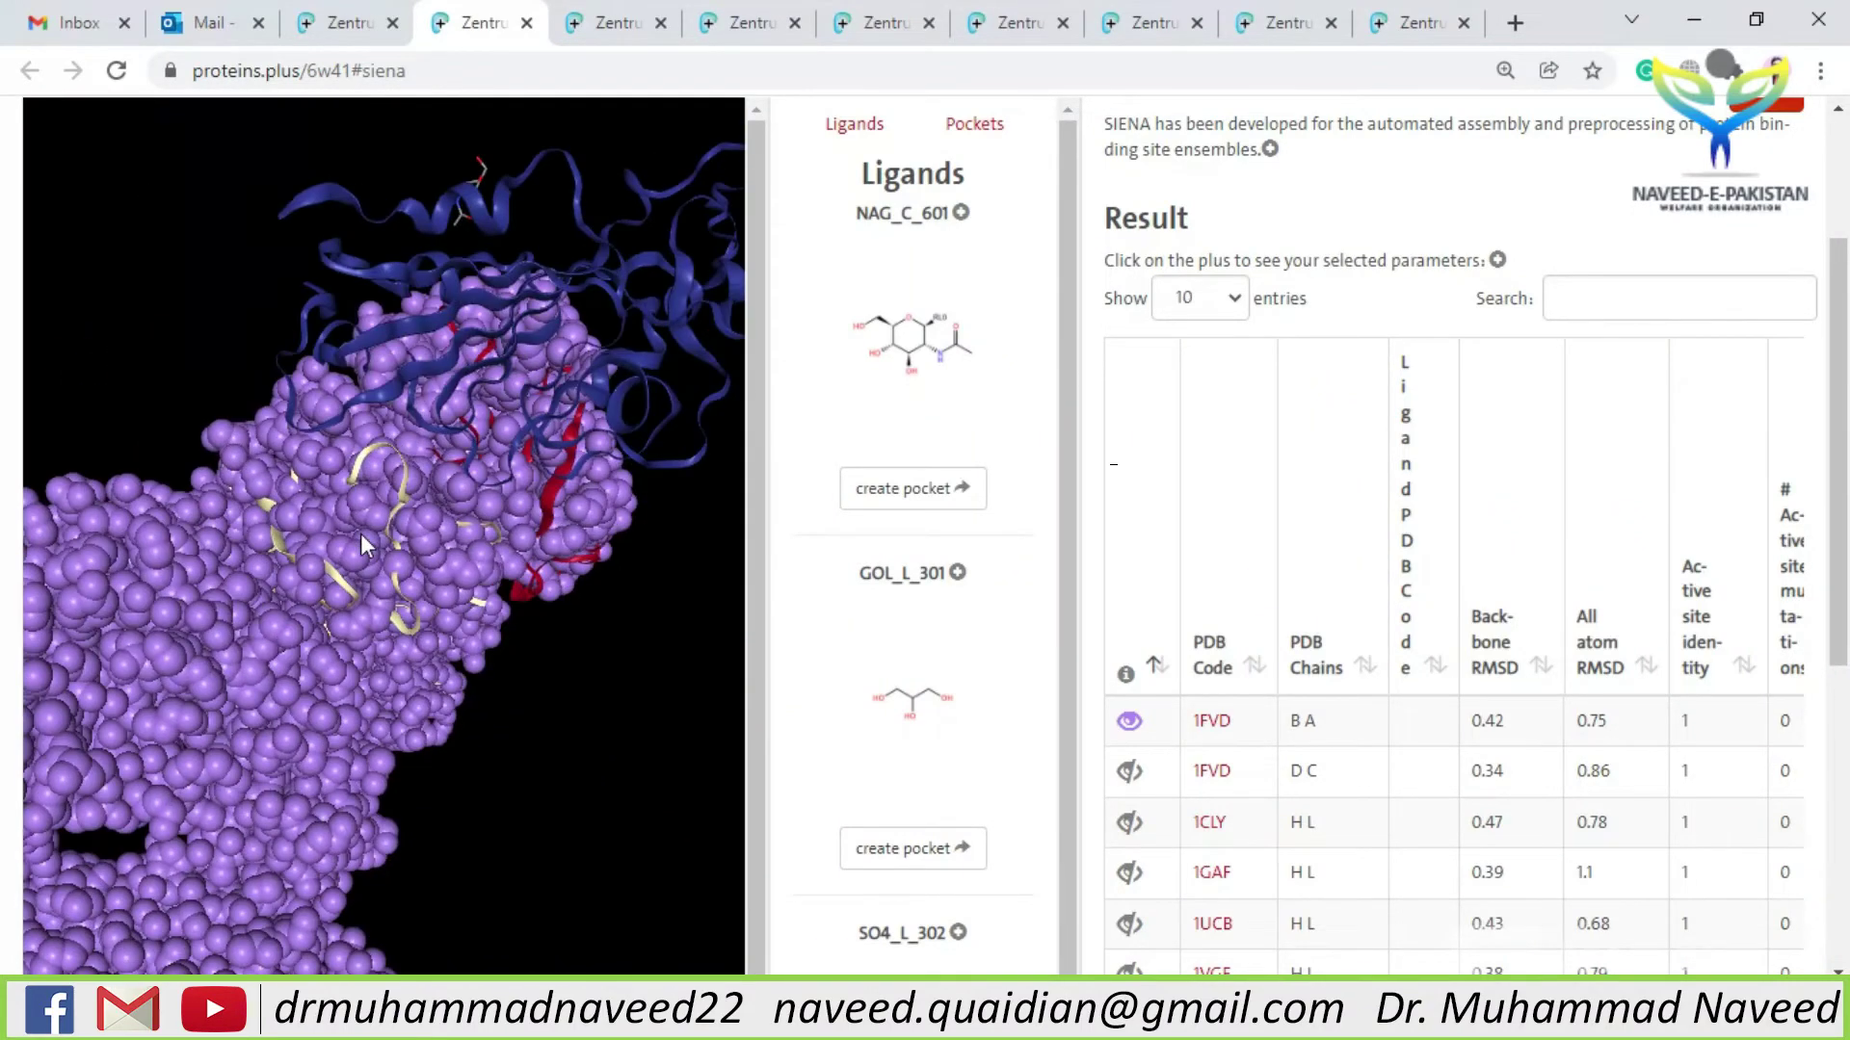
left_click(1129, 721)
- Display the 1FVD structure with chains D C in the 3D viewer, inspect and hide it, and close the SIENA results
left_click(1130, 771)
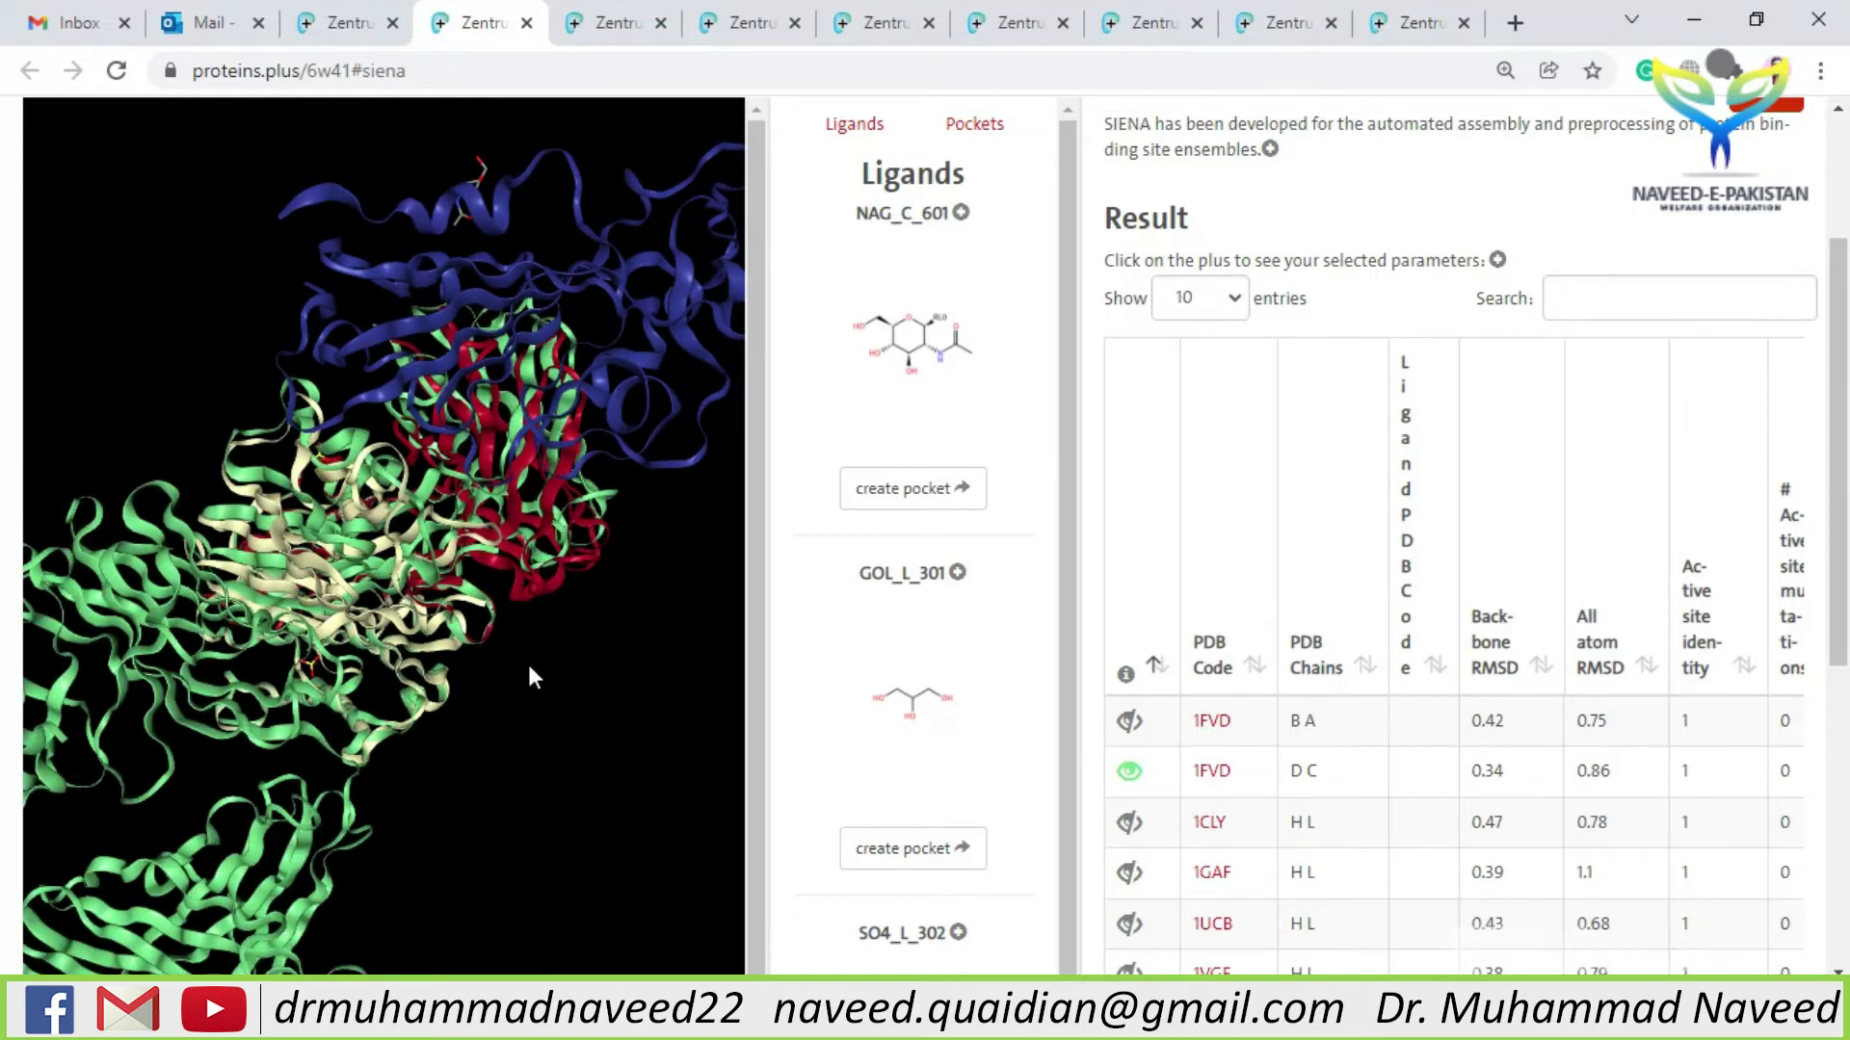
left_click_drag(454, 626, 449, 575)
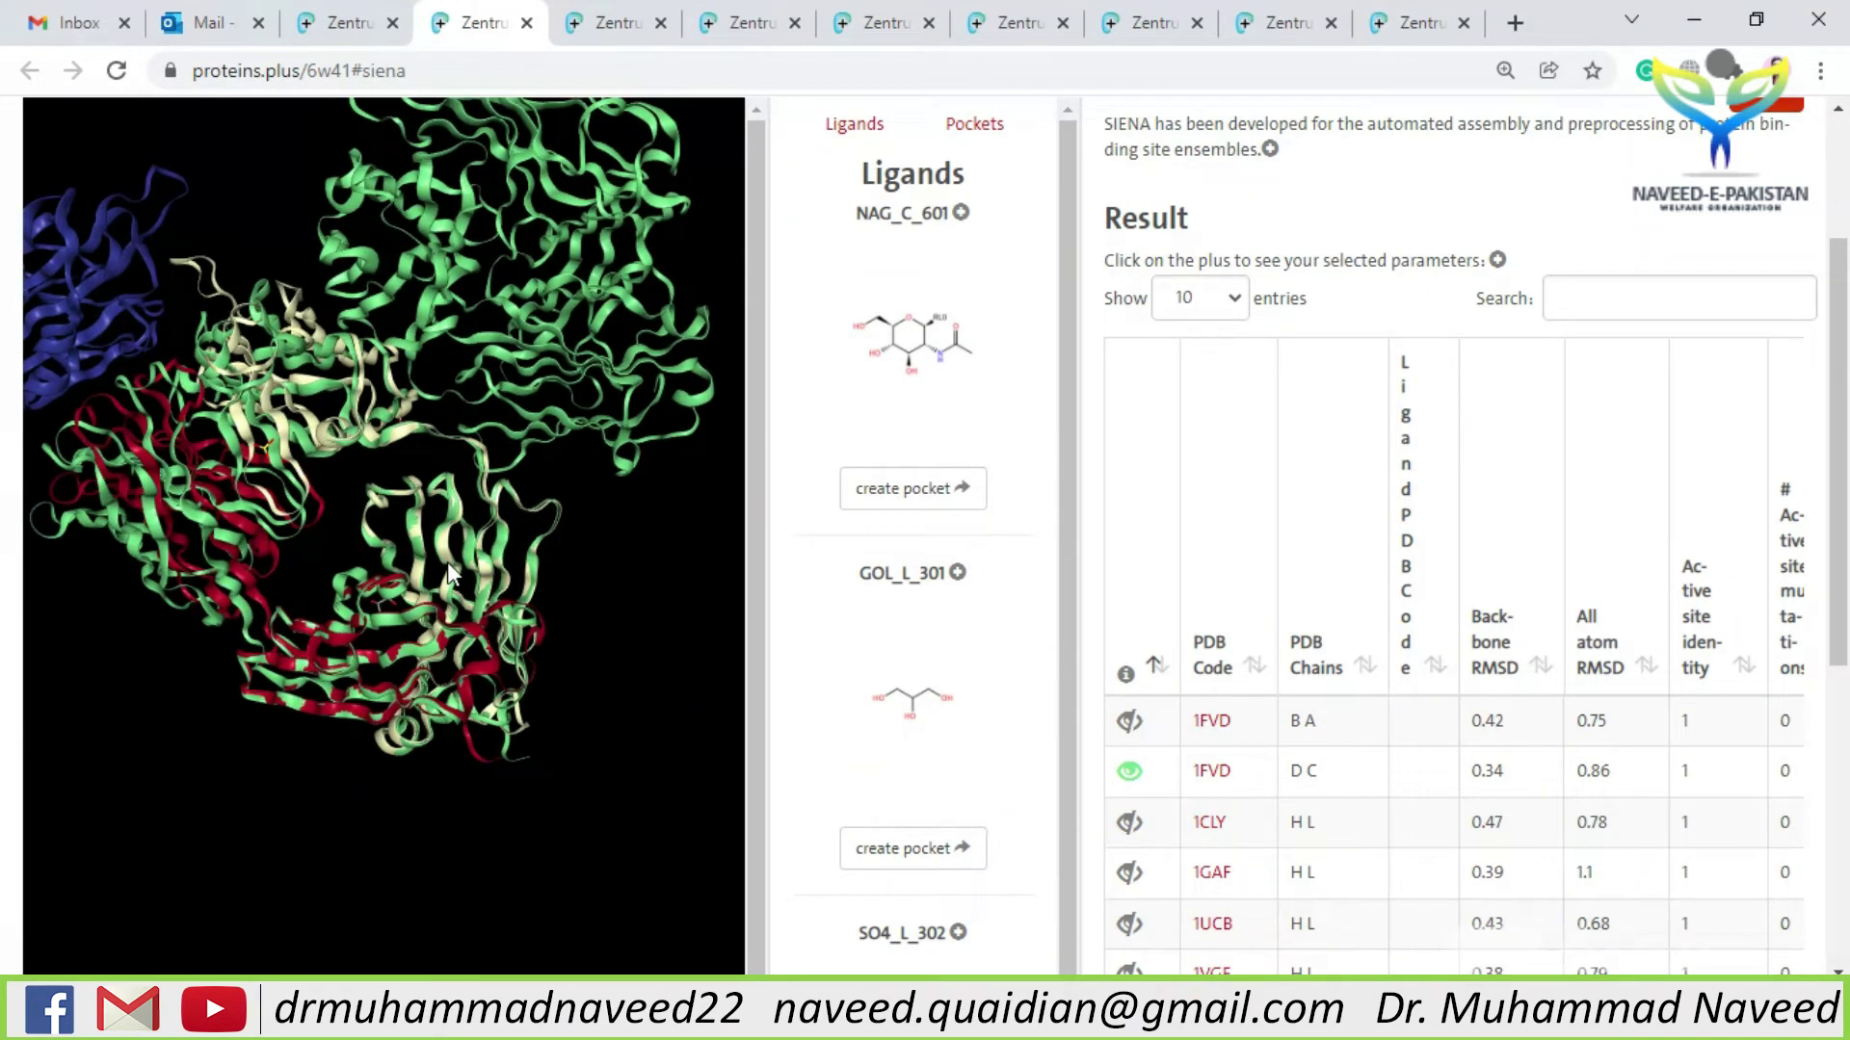
left_click(1128, 773)
left_click_drag(336, 454, 389, 447)
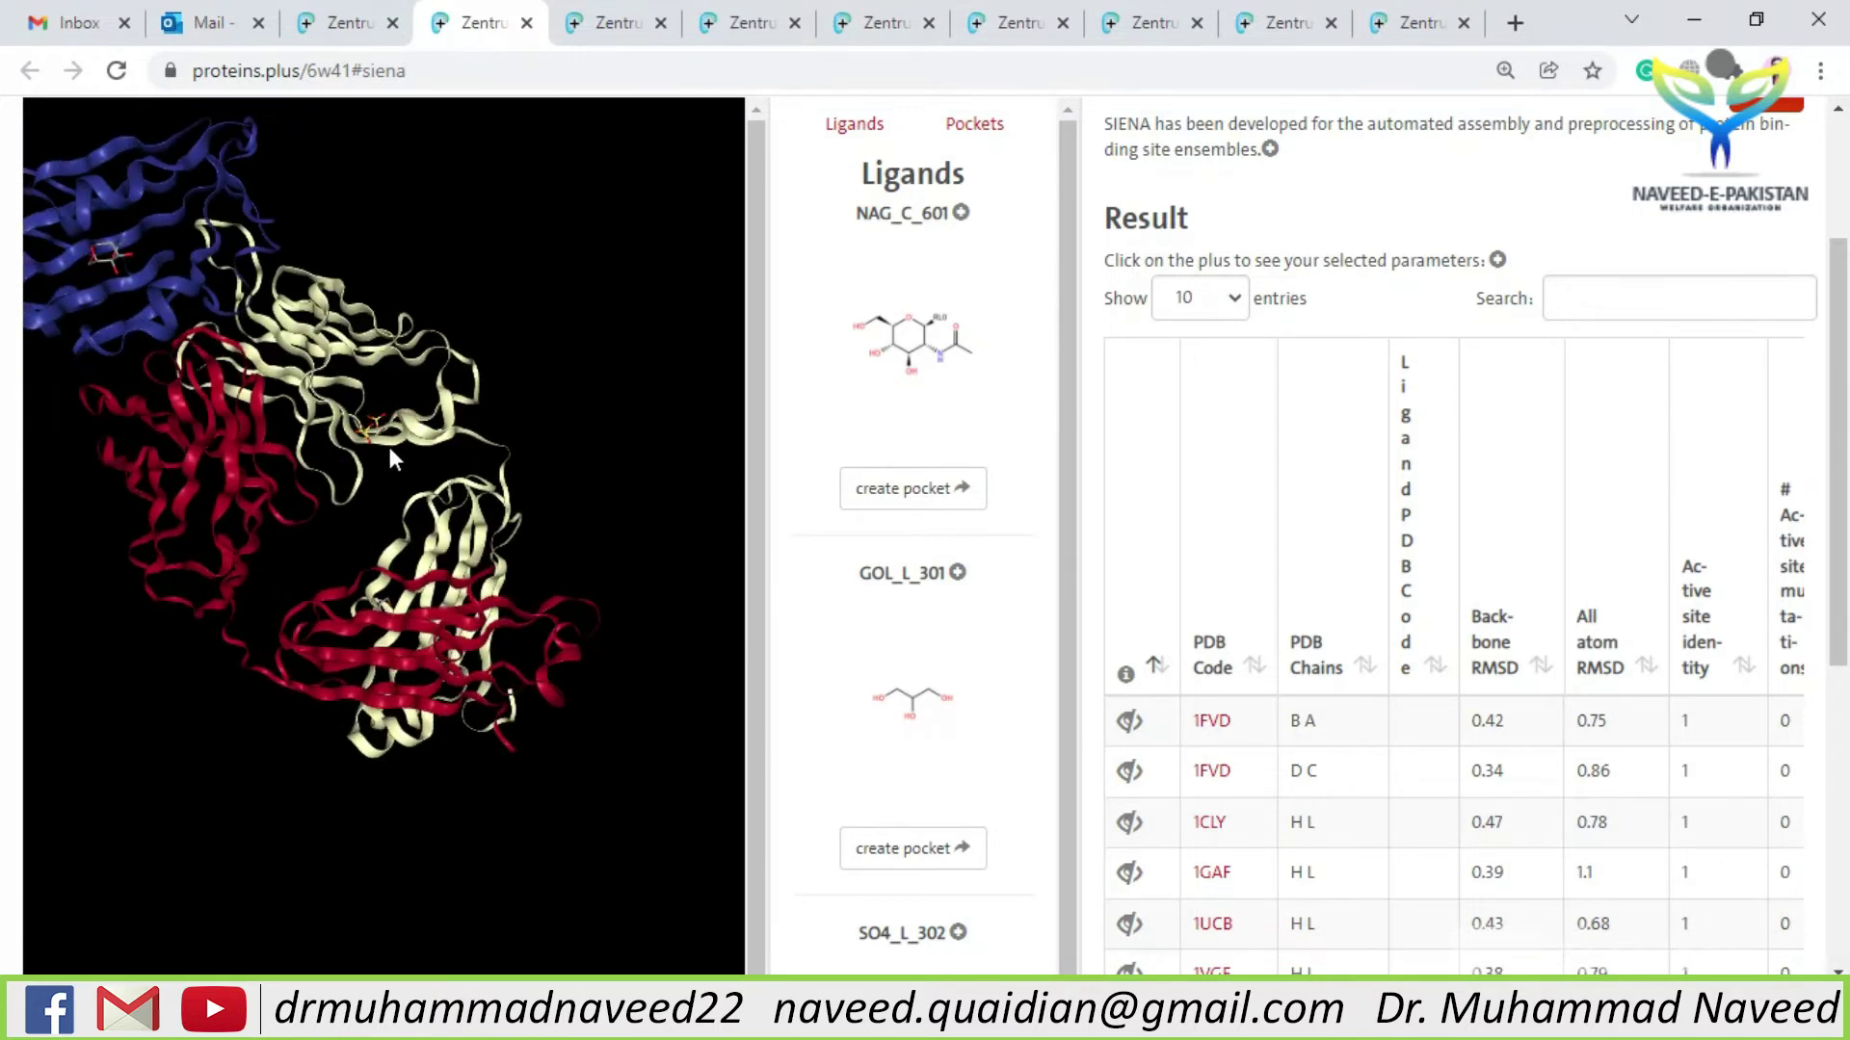
left_click(526, 23)
- Read the descriptions of the HyPPI protein–protein interactions classification and the EDIA structural quality elucidation tools
scroll(1403, 857, "down", 3)
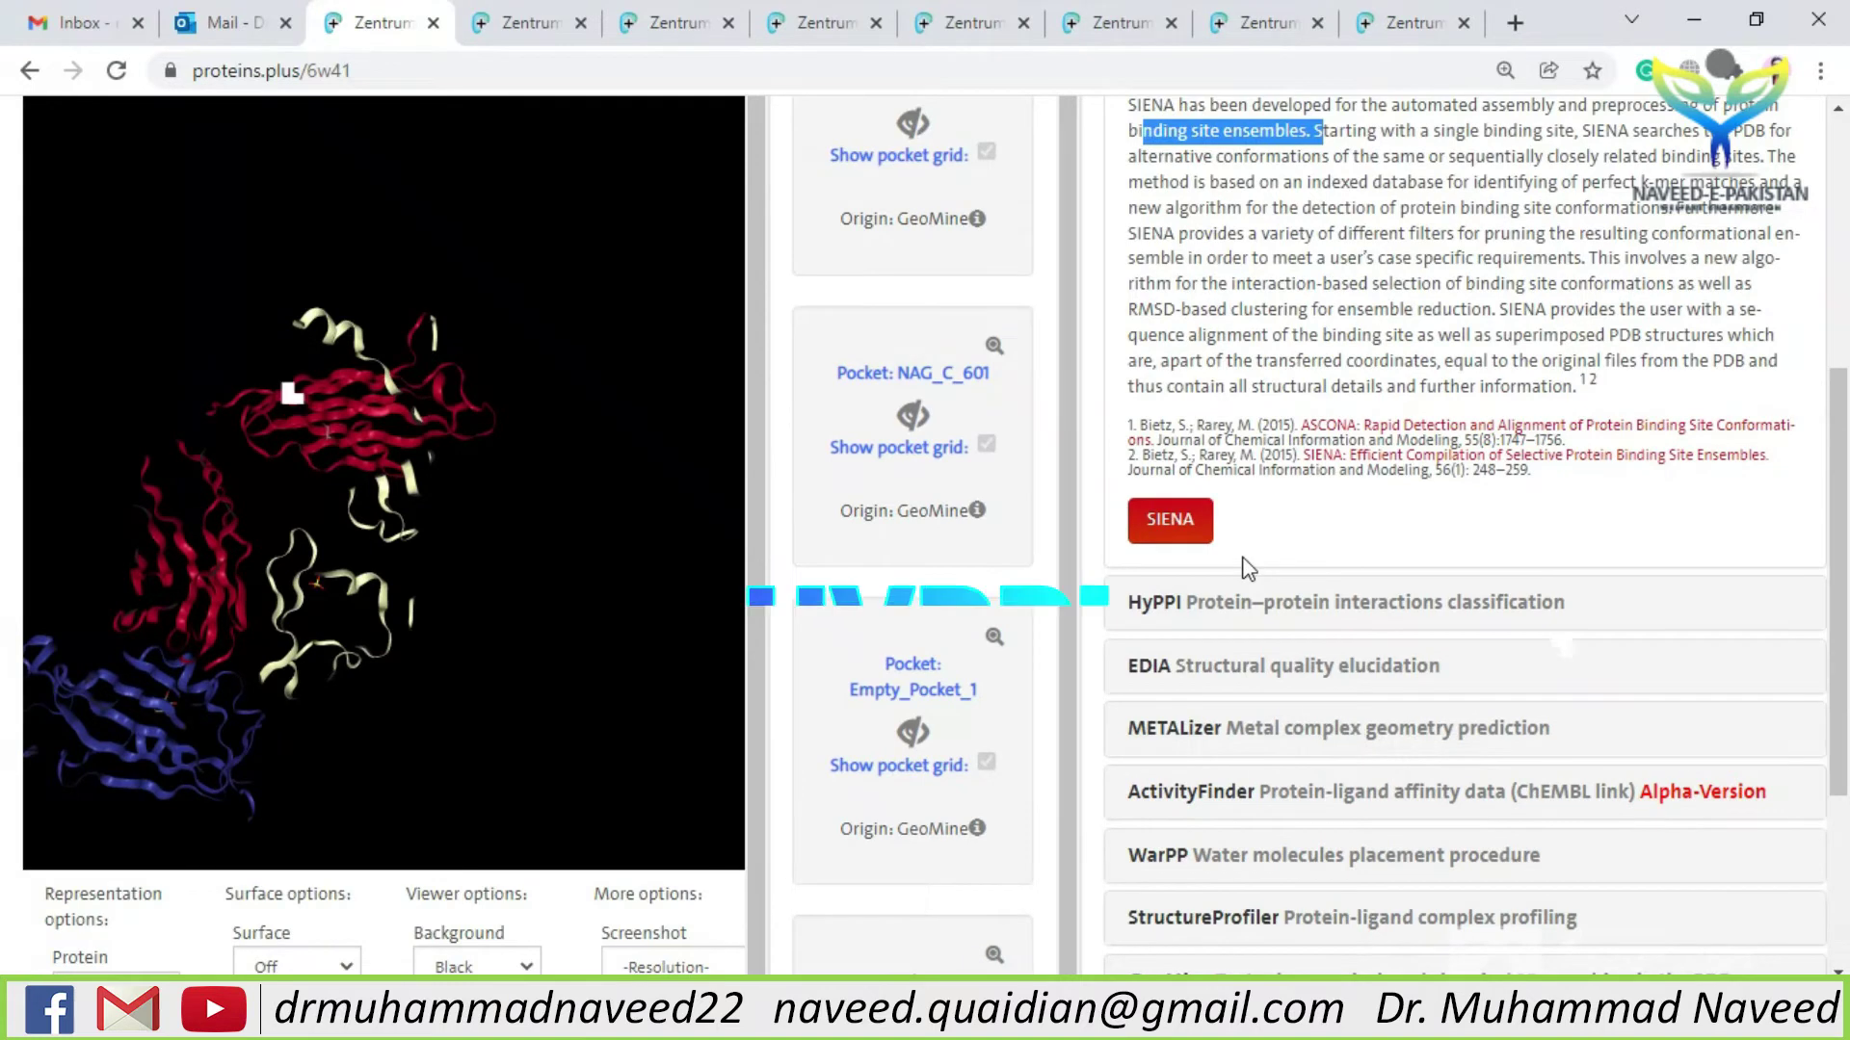
left_click(1169, 605)
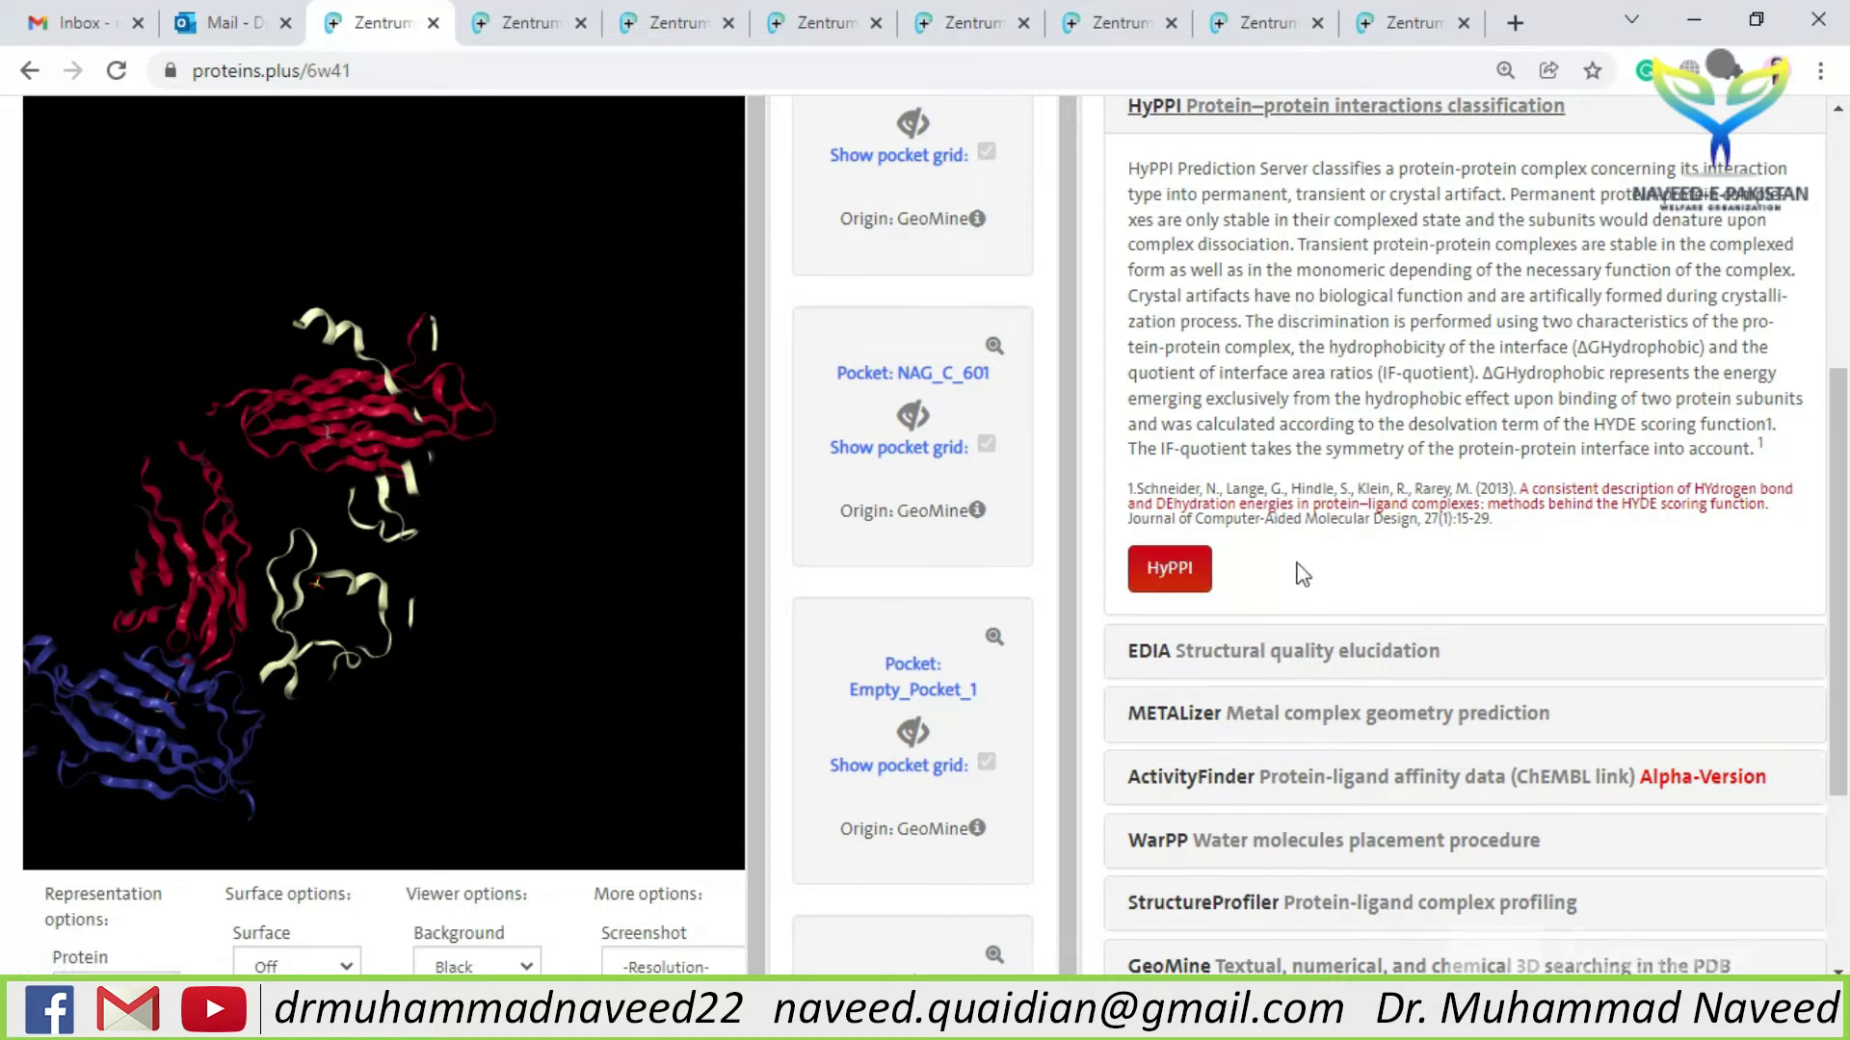
left_click(1245, 653)
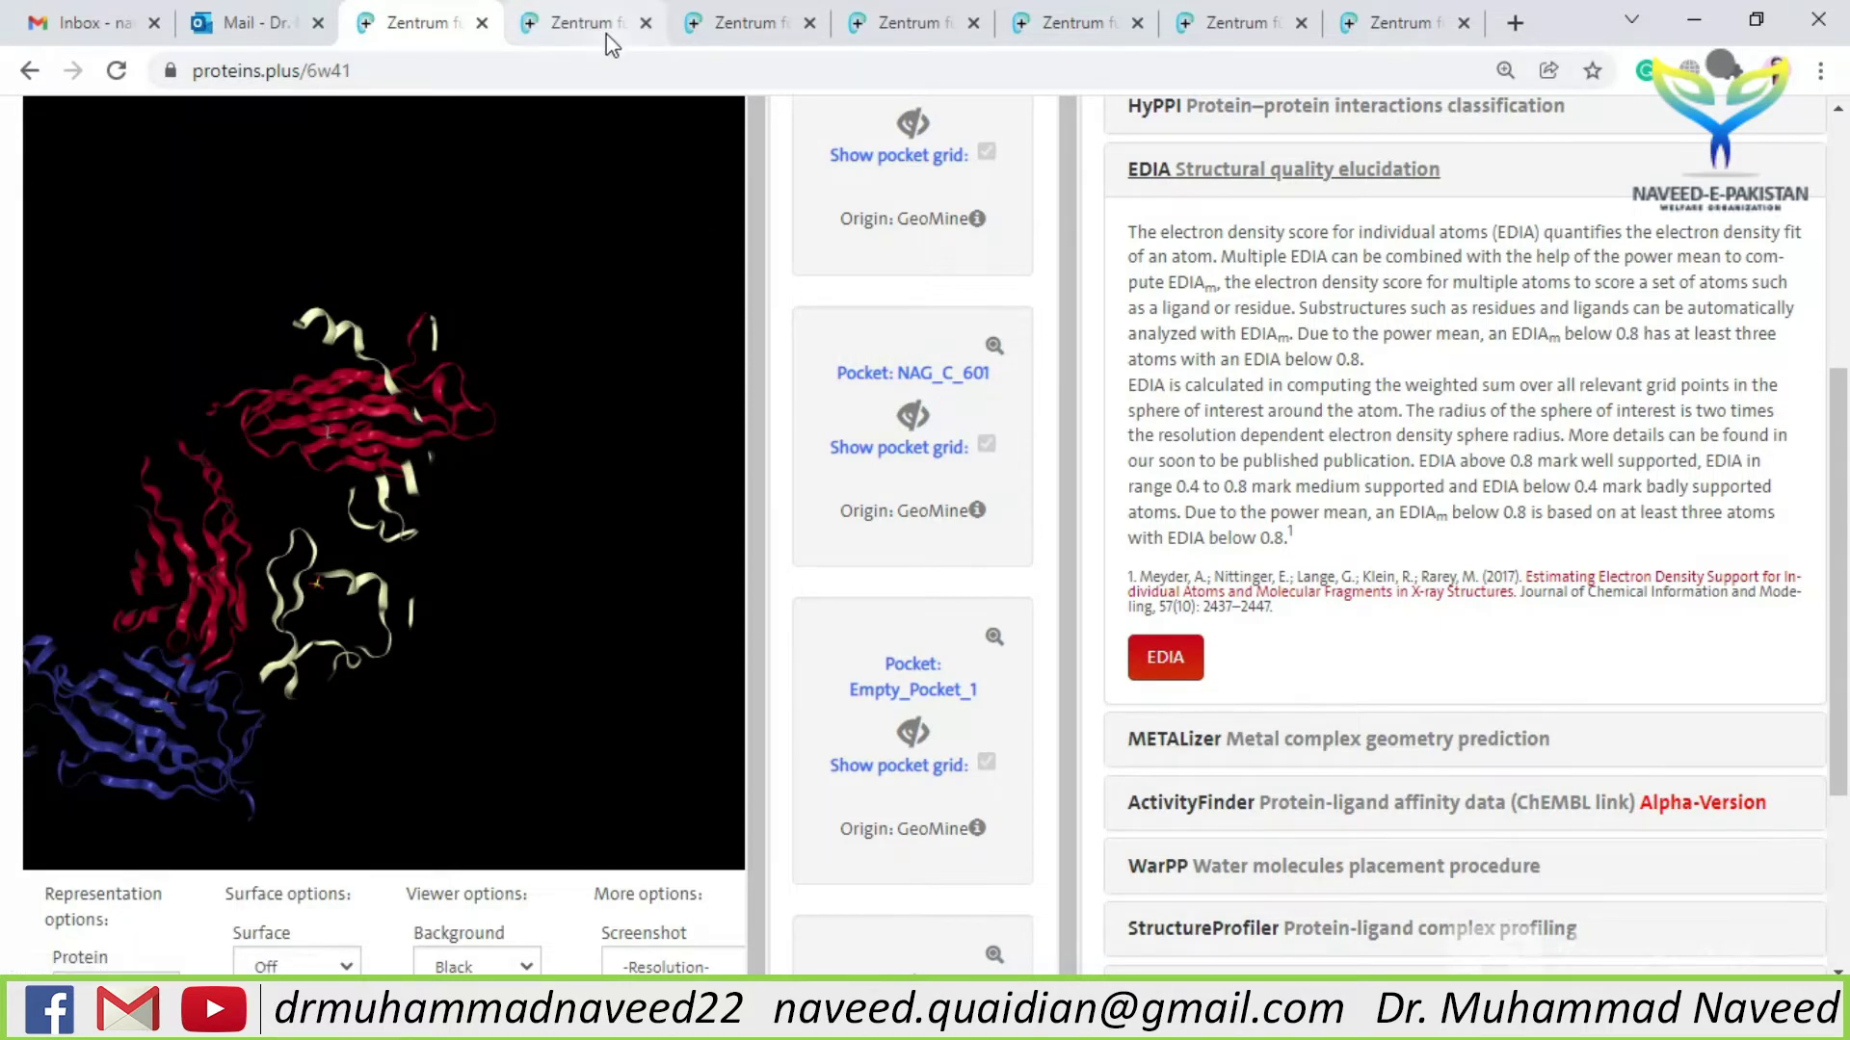
- Review the calculated EDIA results for 1FVD, including the color scheme and all columns of the Residues table, and close them
left_click(580, 23)
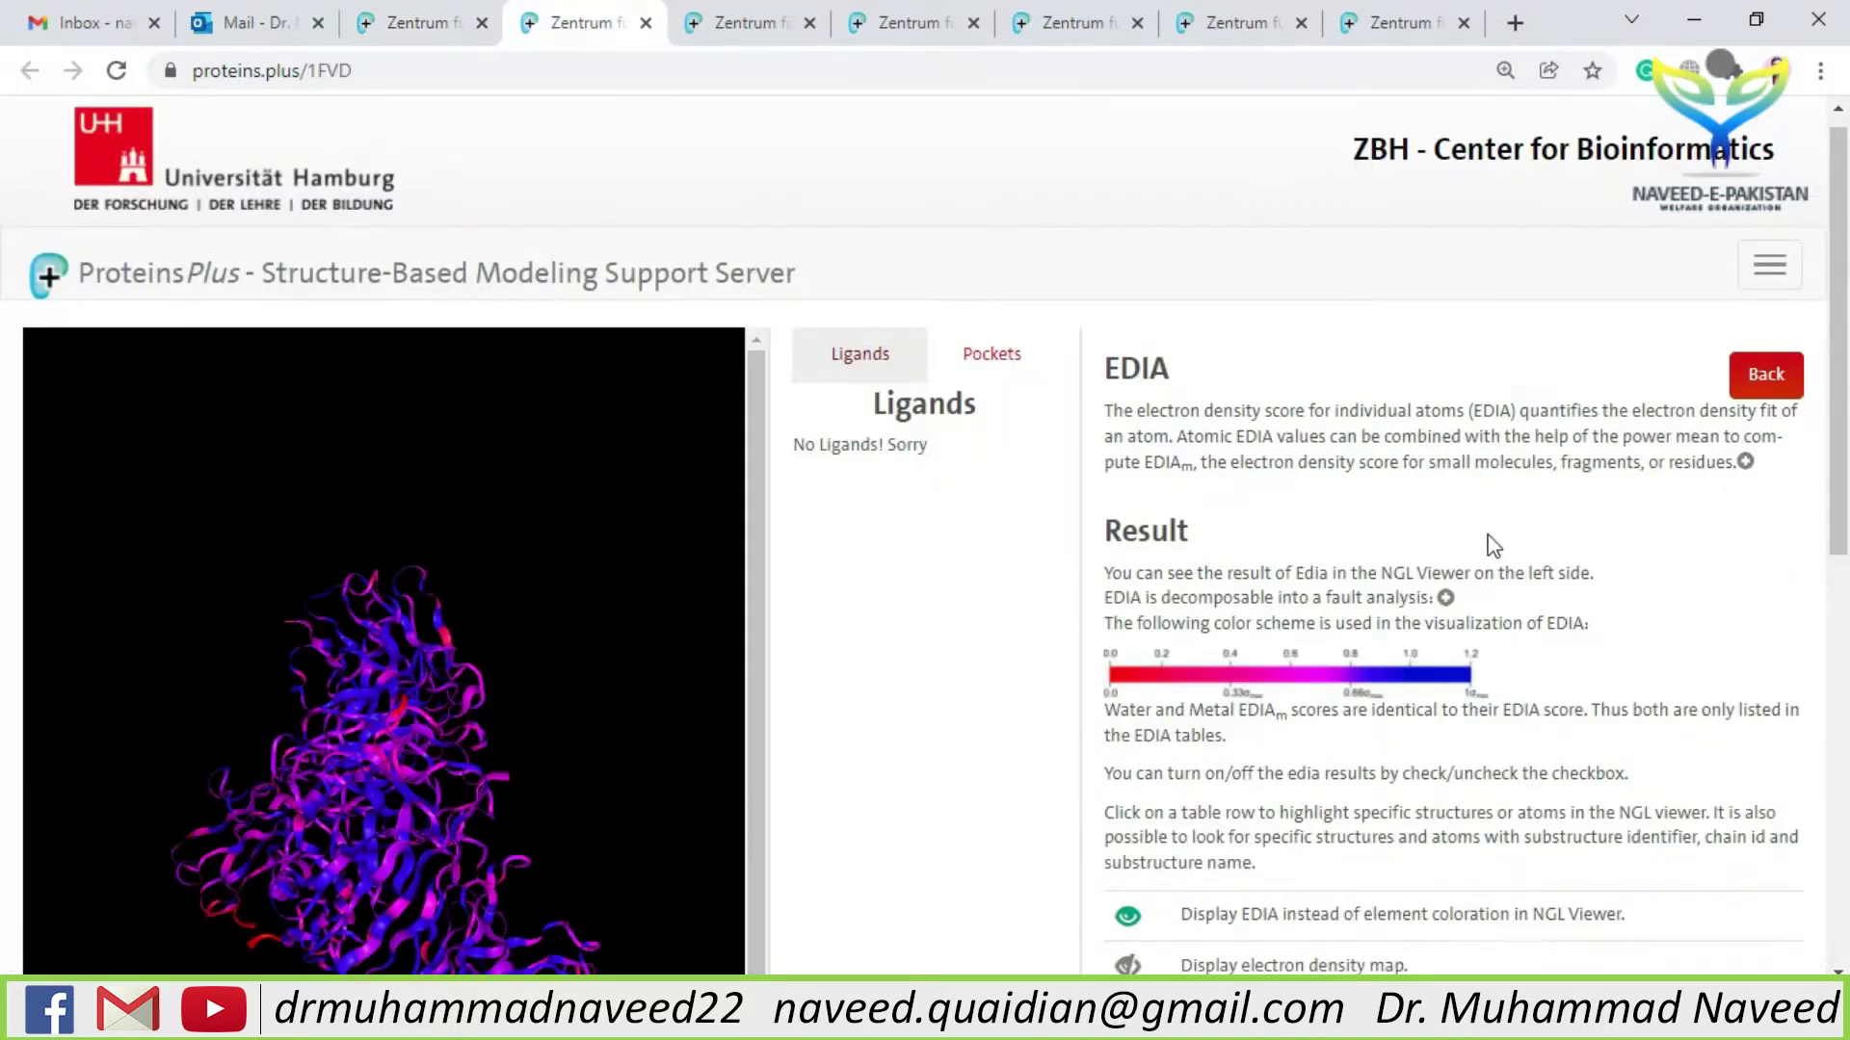
scroll(1495, 549, "down", 1)
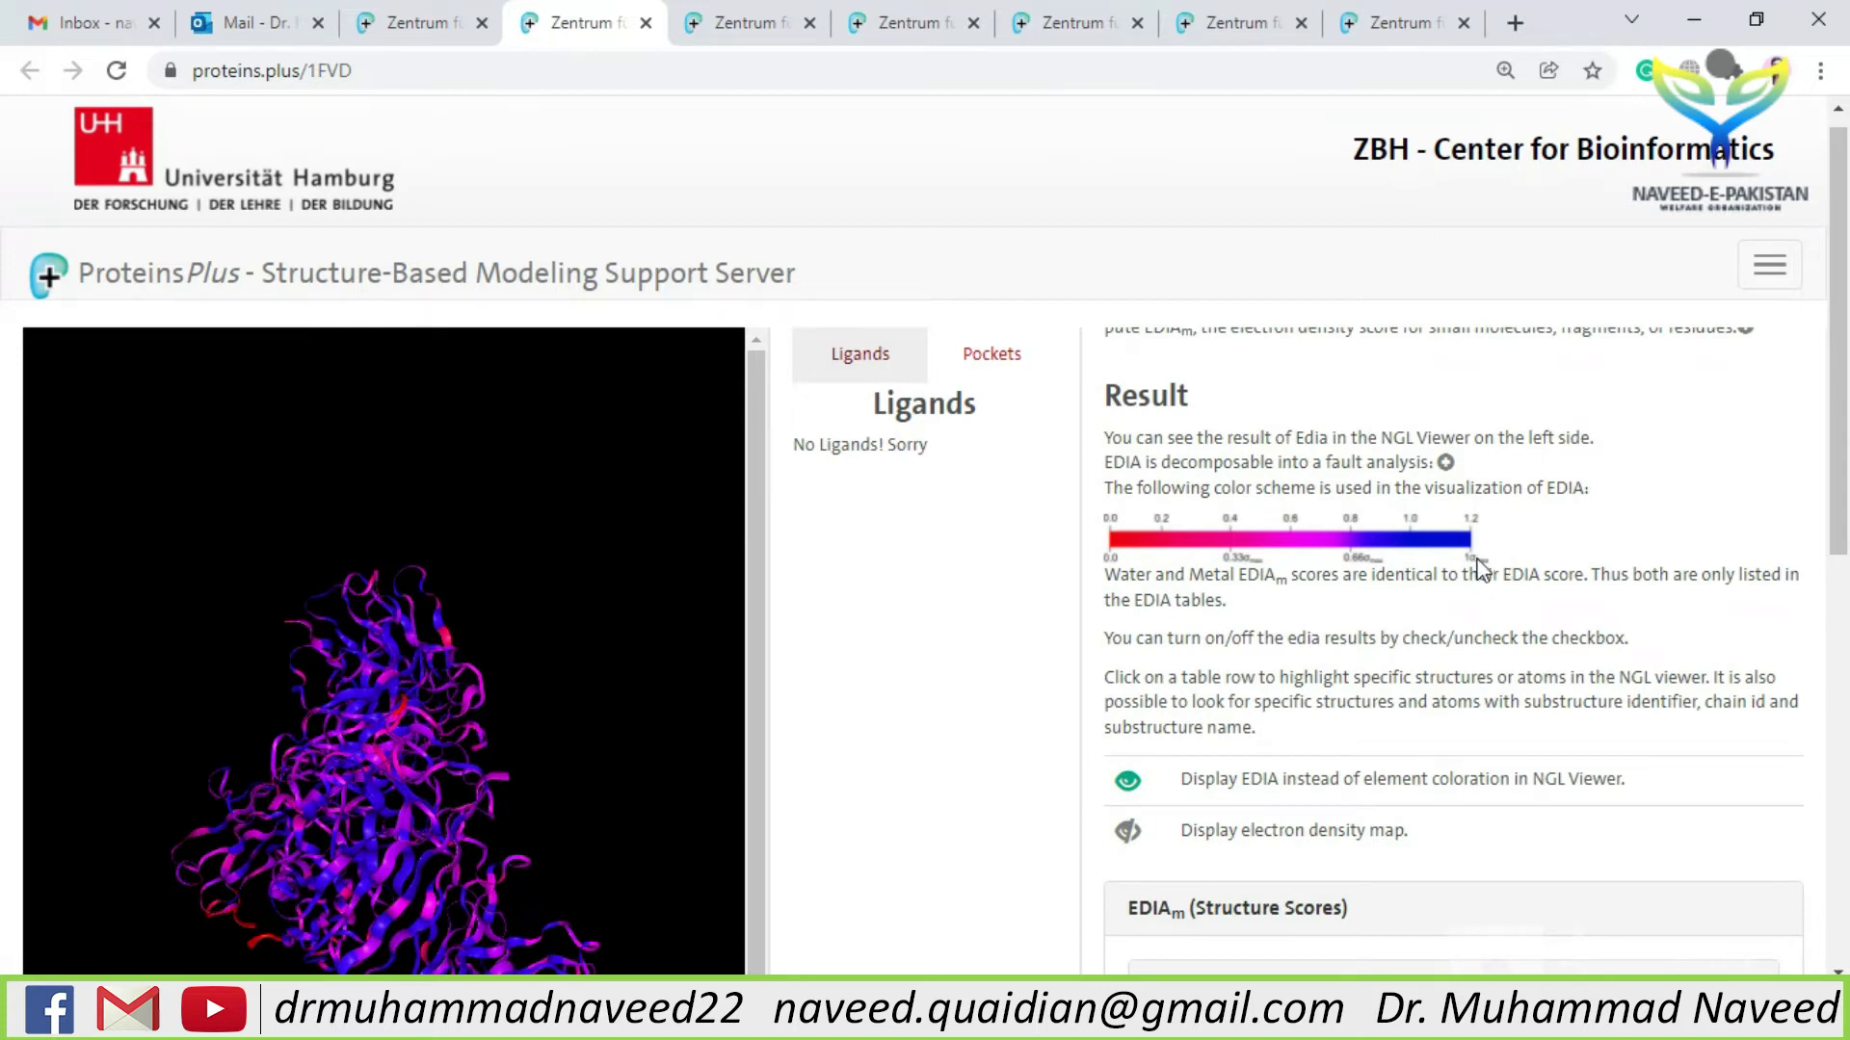
left_click_drag(1845, 530, 1845, 942)
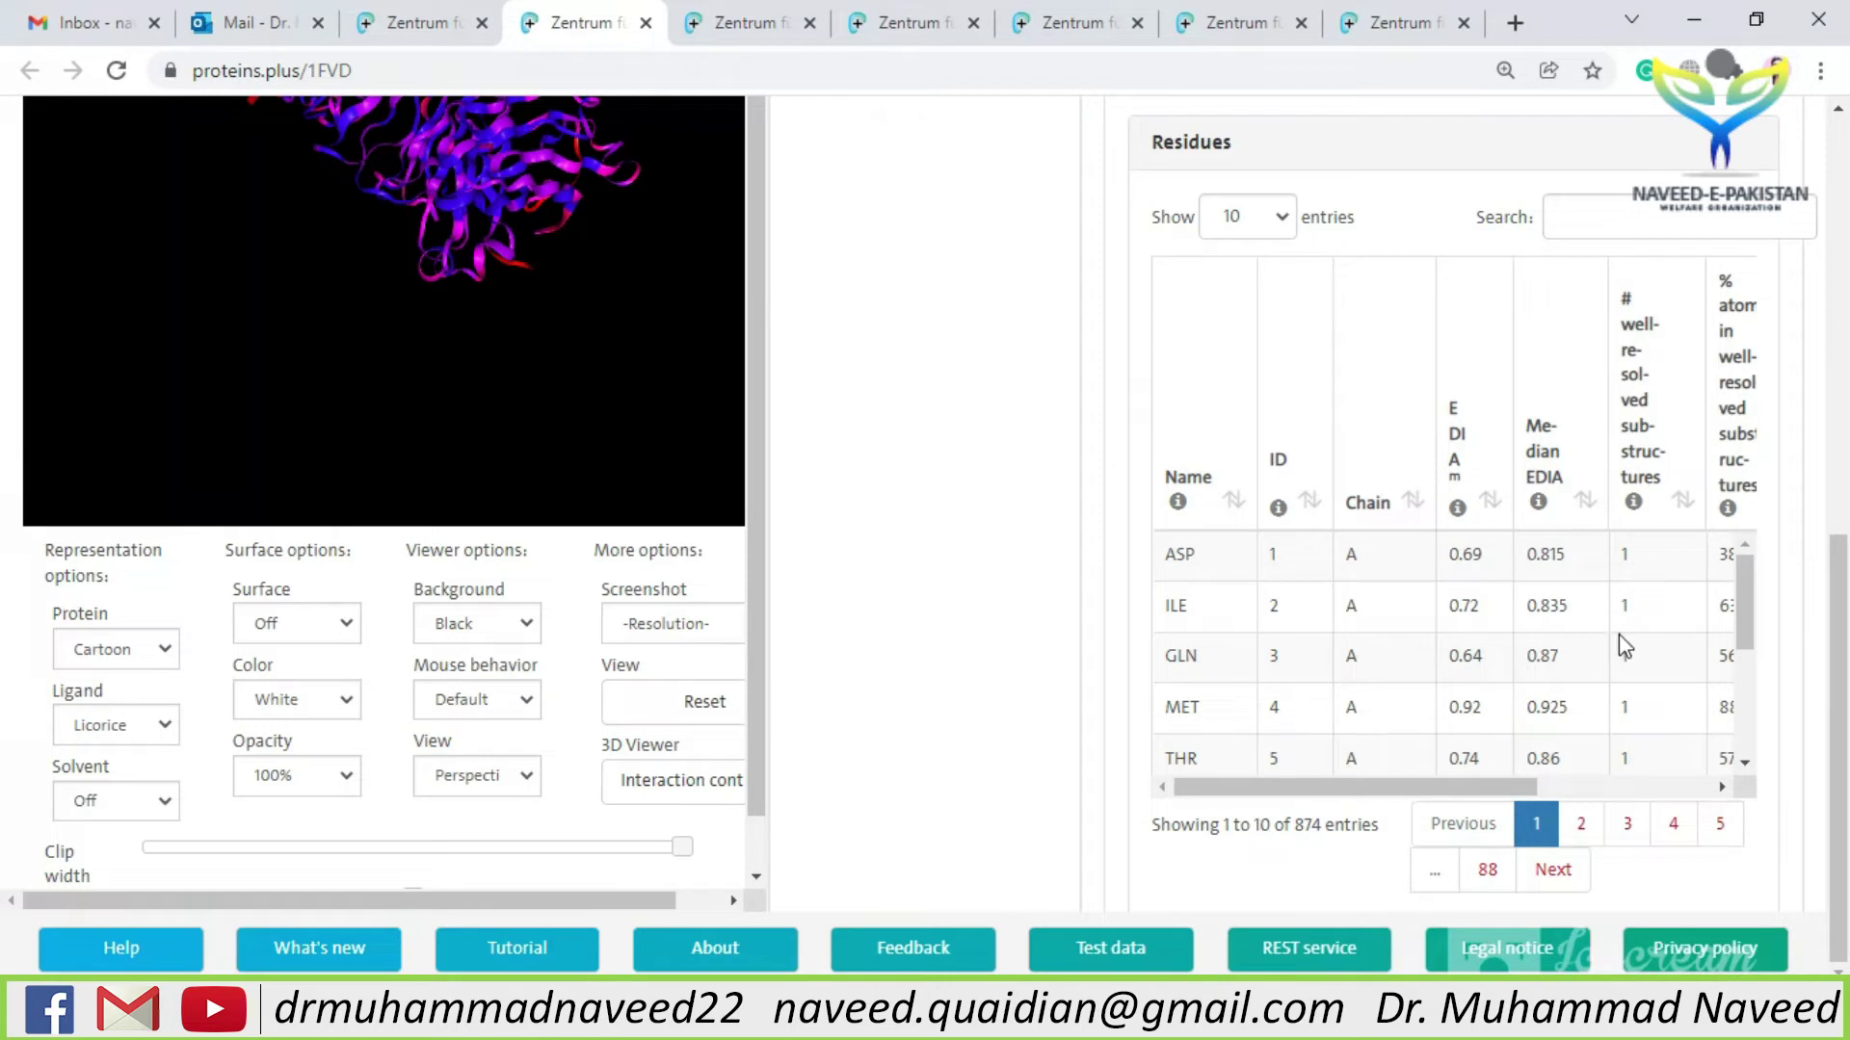
left_click_drag(1509, 785, 1722, 785)
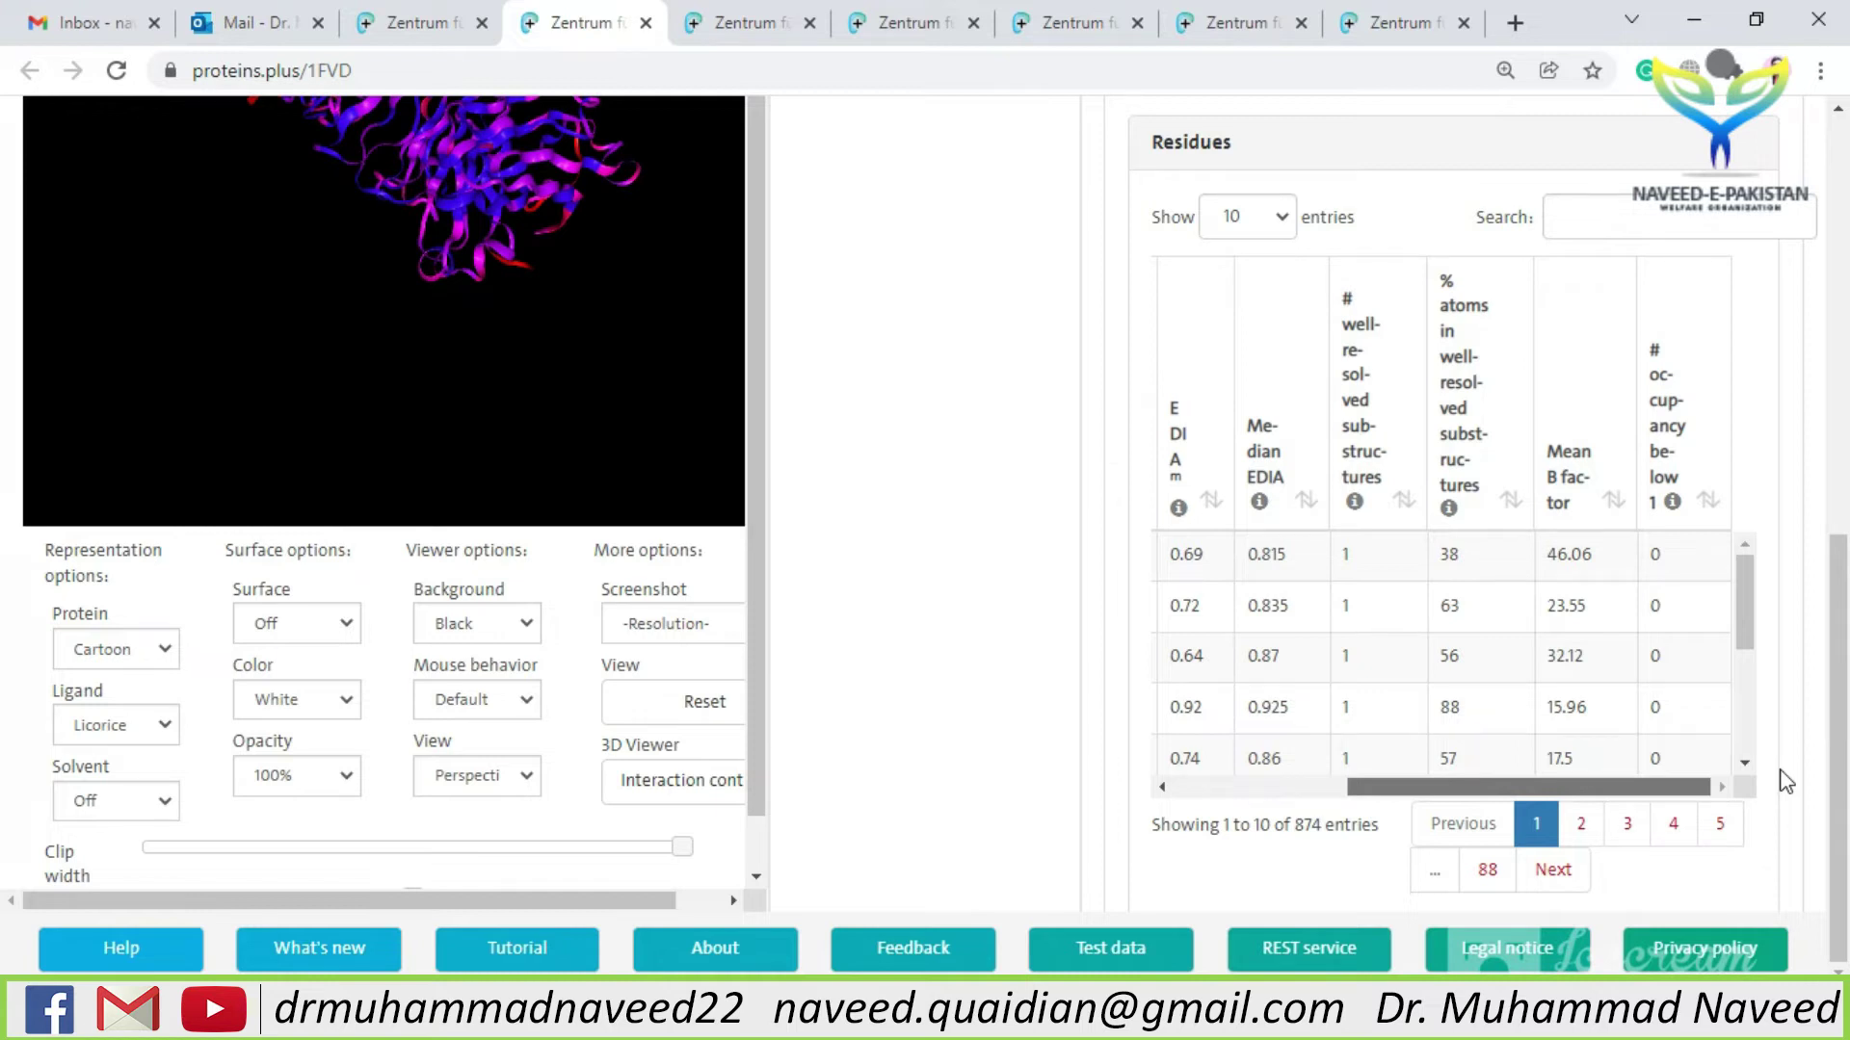
left_click_drag(1706, 786, 1532, 786)
left_click_drag(1835, 603, 1842, 174)
key("ctrl+w")
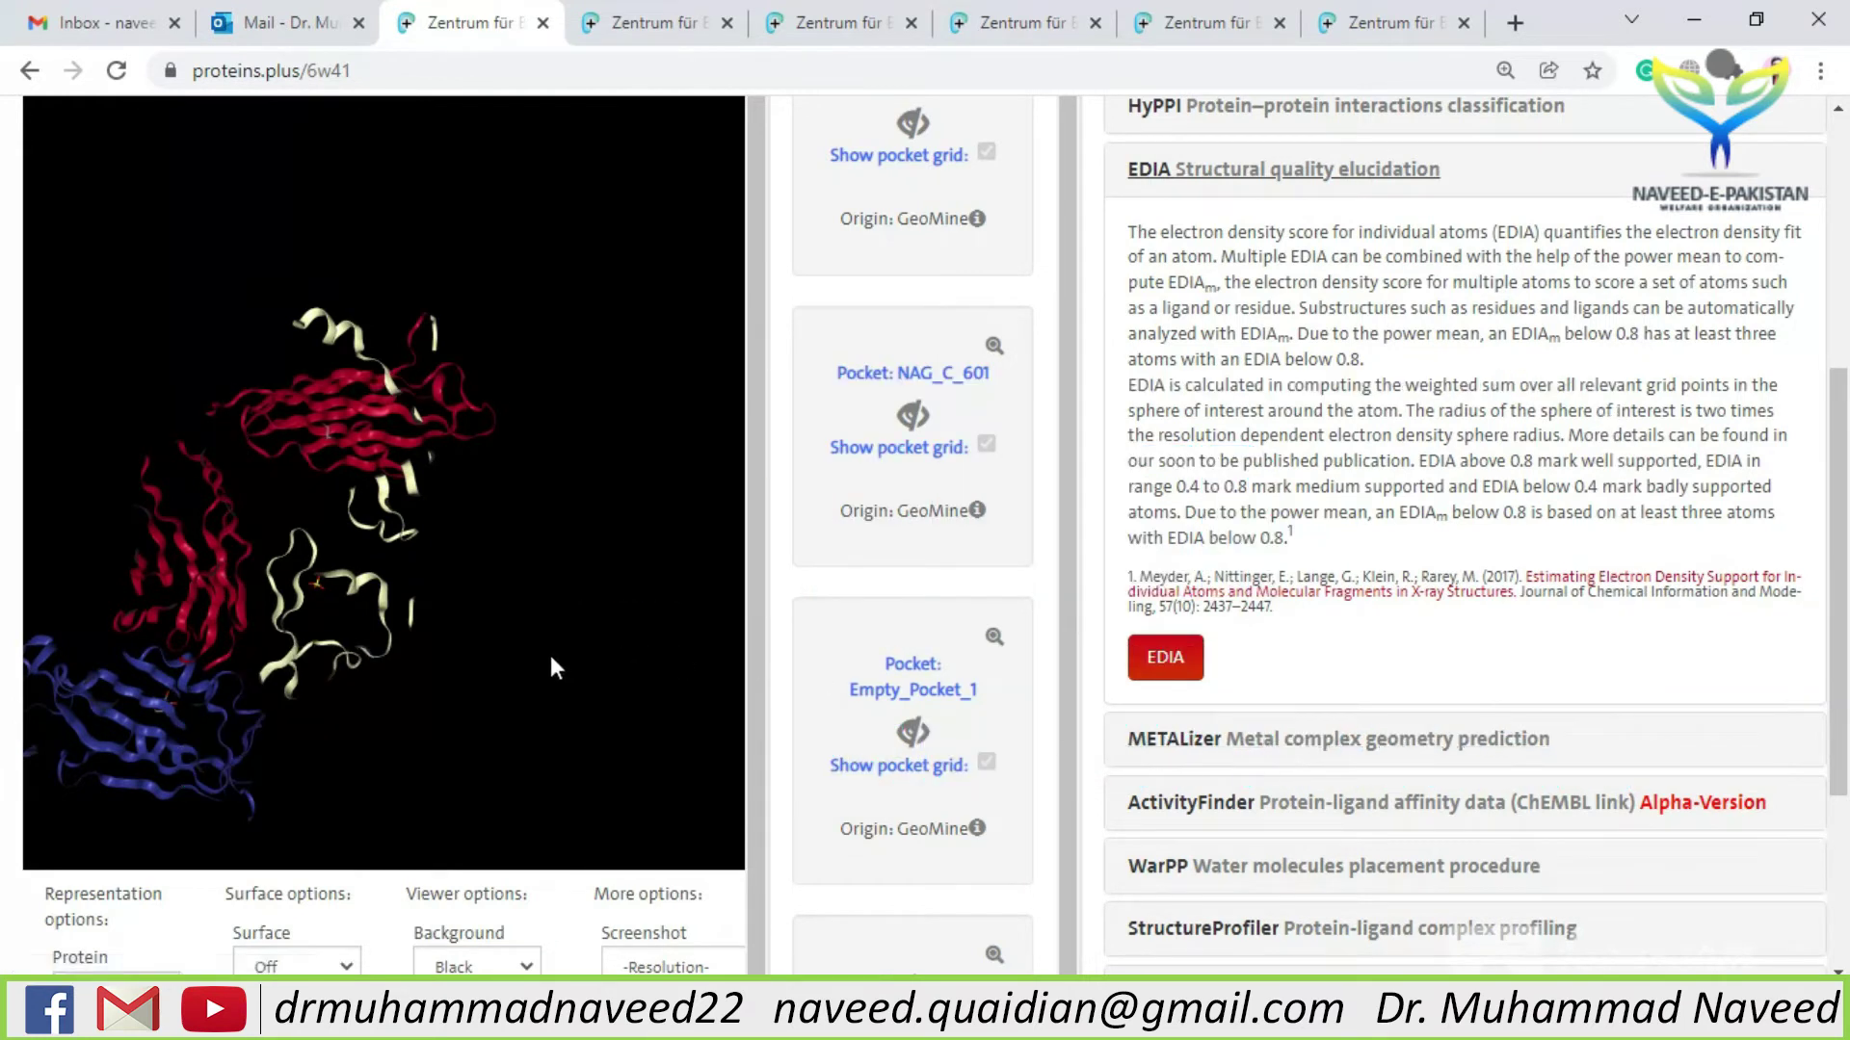
- Read the METALizer metal complex geometry description and open the ActivityFinder protein-ligand affinity description
left_click(1258, 739)
left_click_drag(1836, 461, 1840, 582)
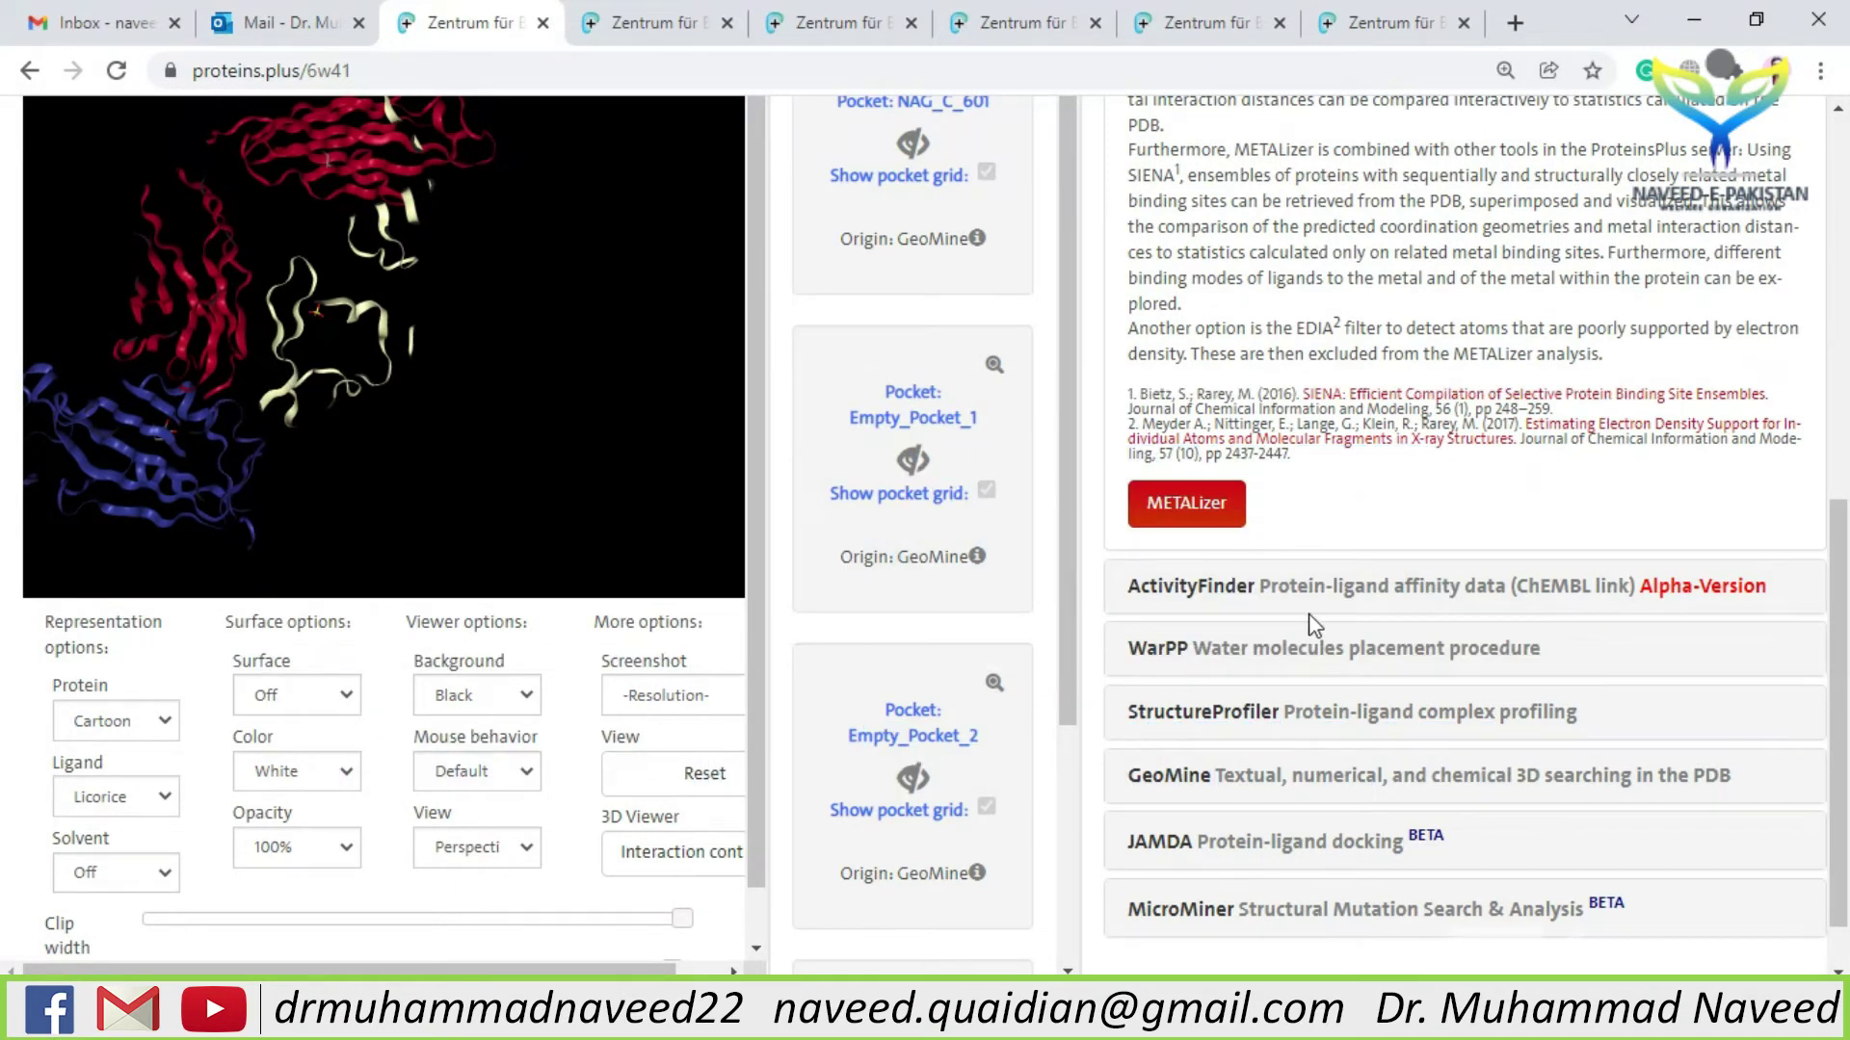
left_click(1312, 607)
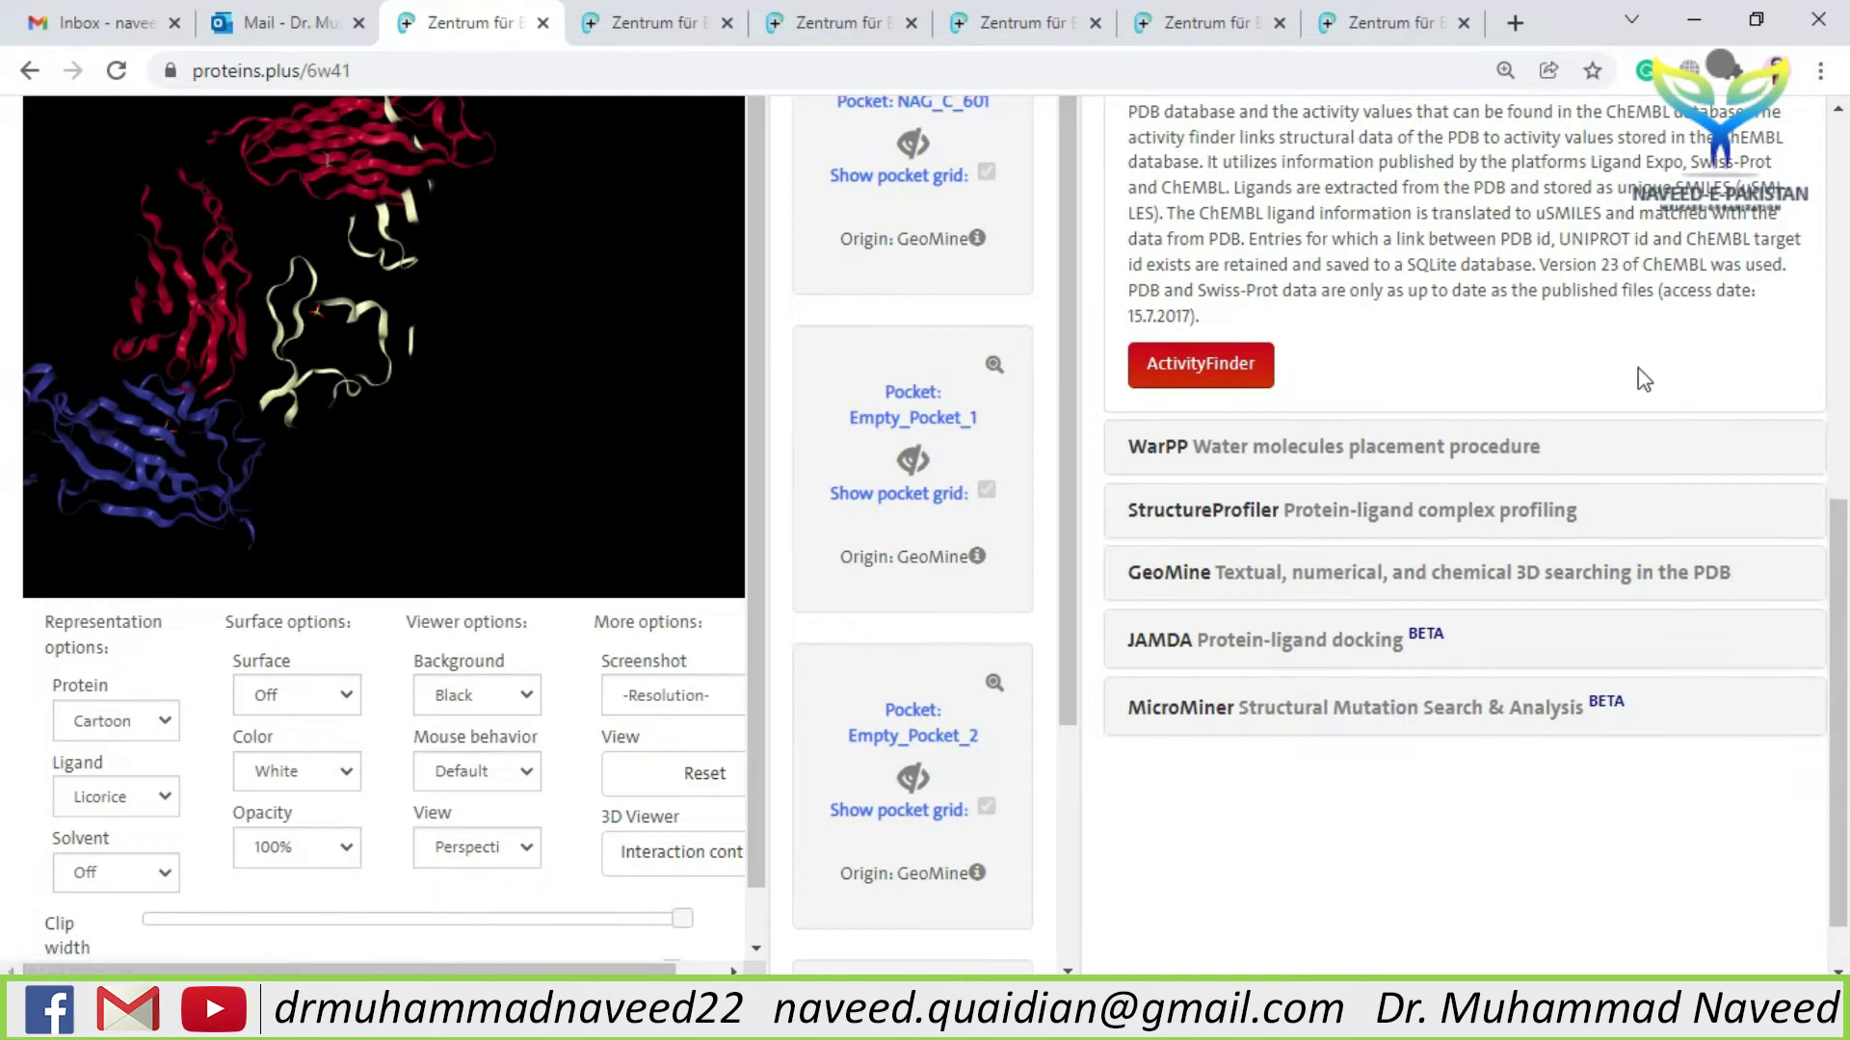
- Open the StructureProfiler protein-ligand complex profiling description and bring up its results for 6W41
scroll(1831, 572, "up", 2)
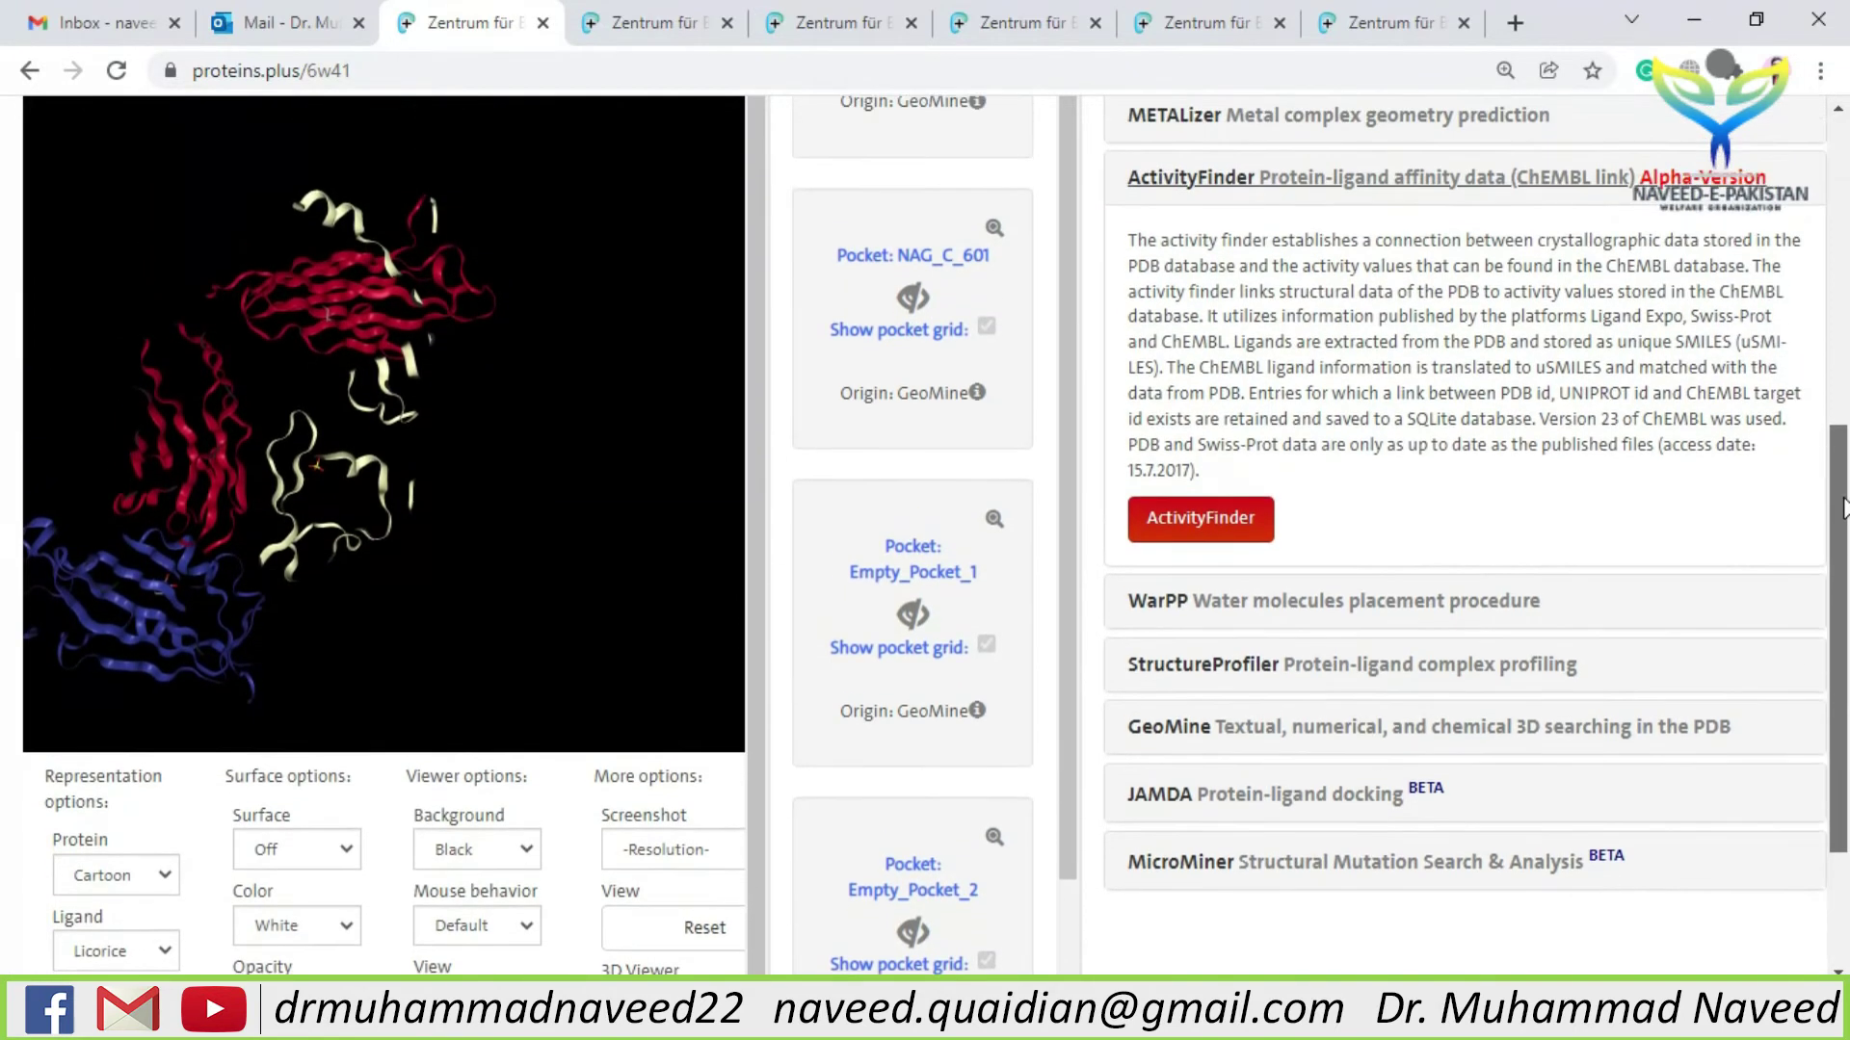
left_click(1368, 690)
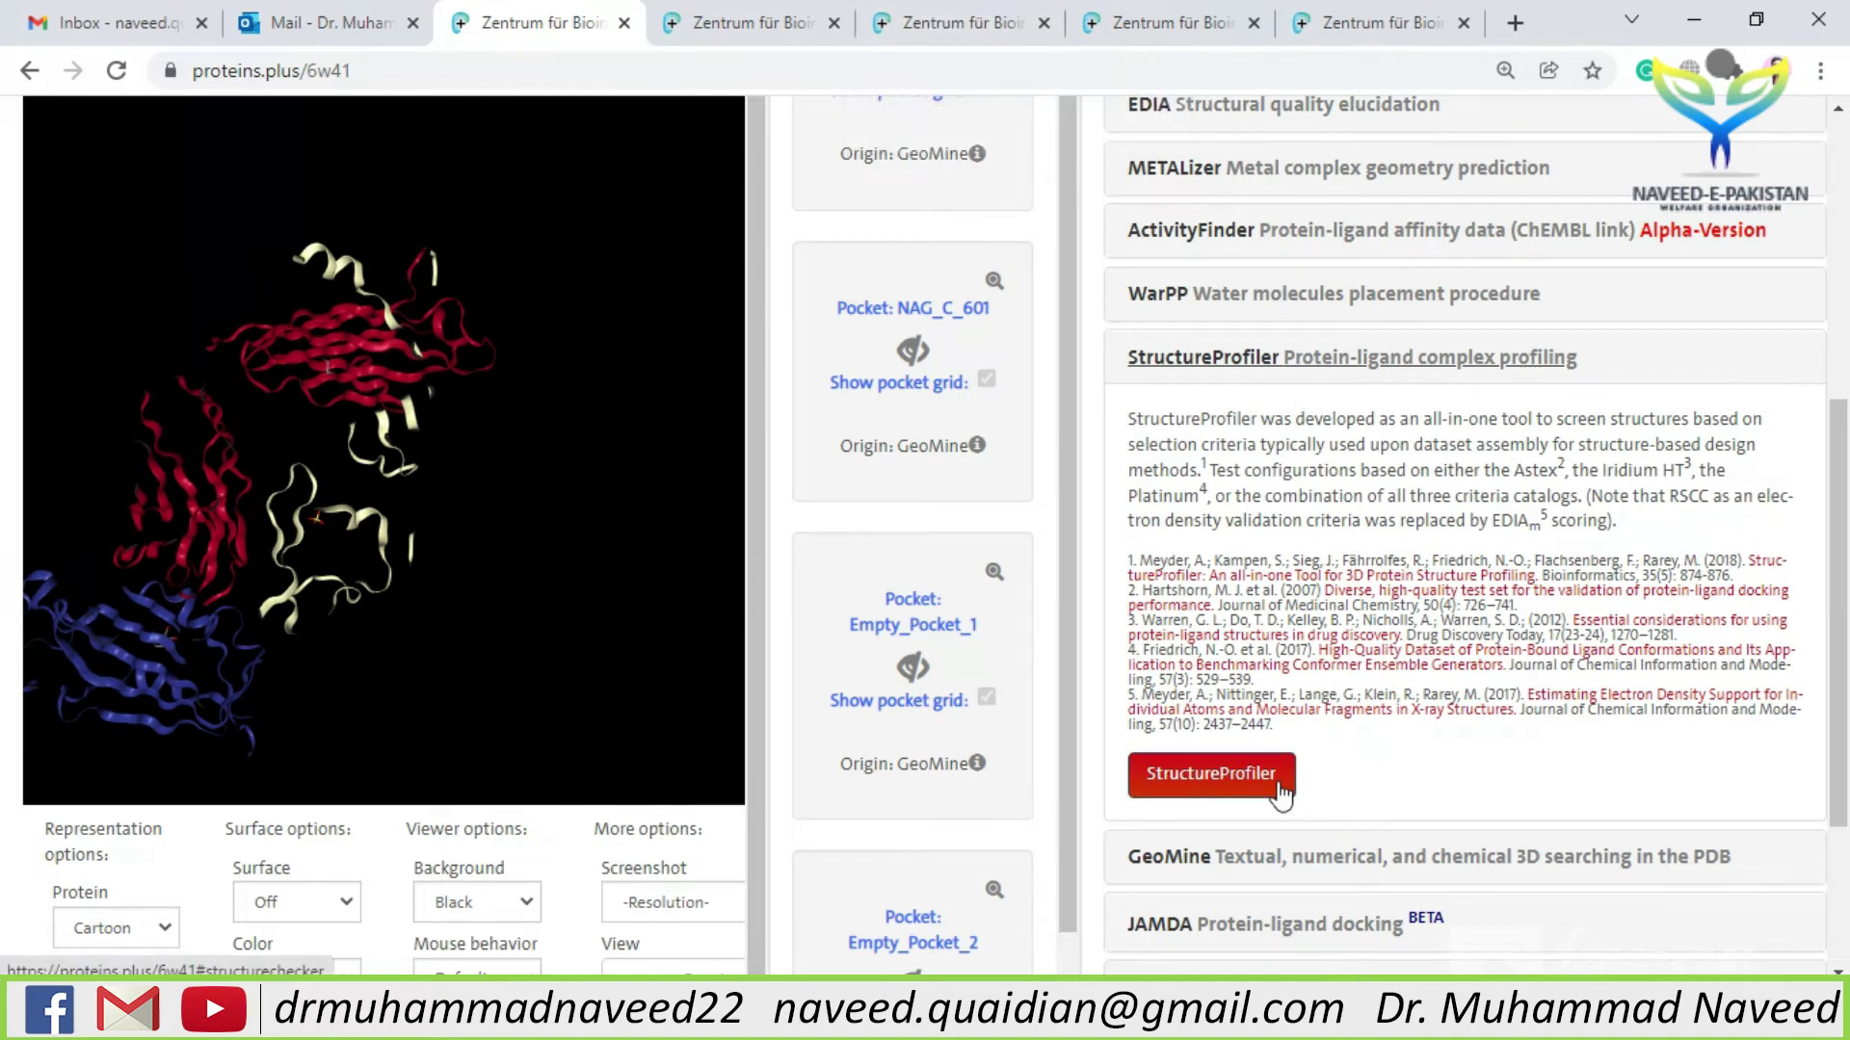
left_click(973, 23)
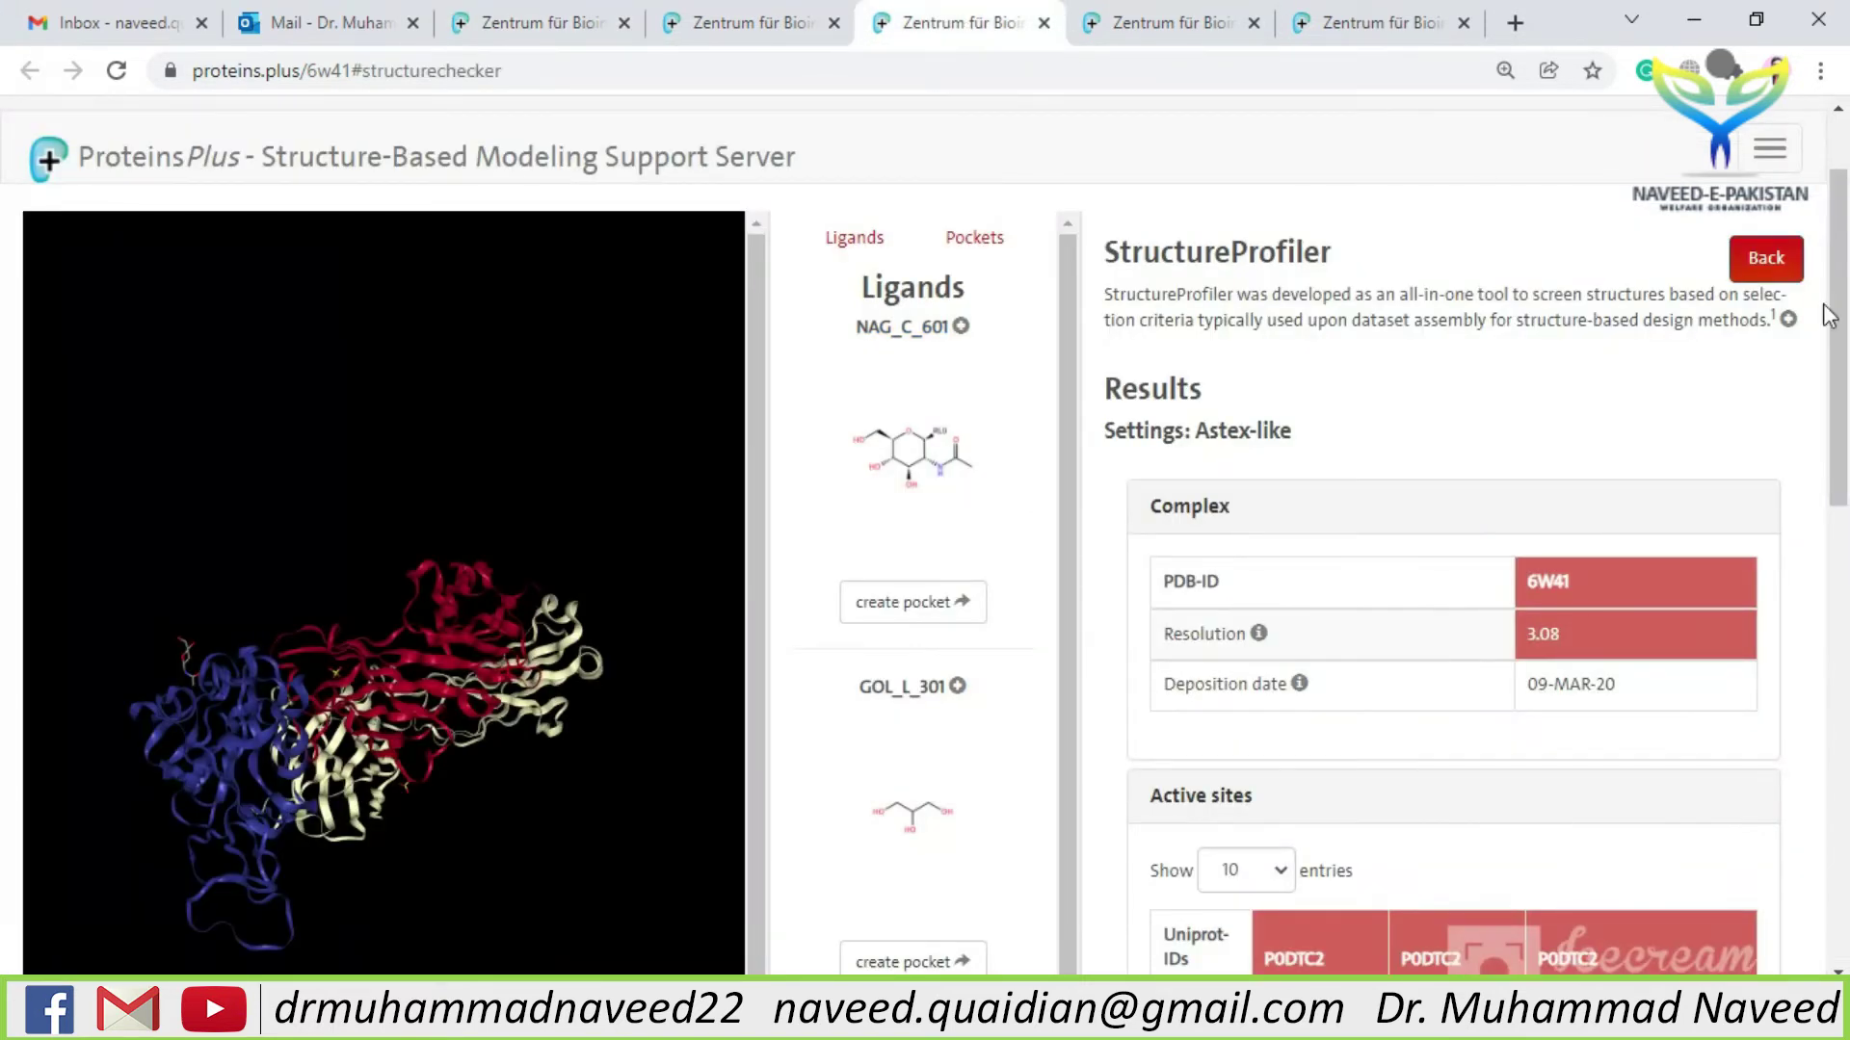
- Review the Complex, Active sites and Ligands sections of the Astex-like StructureProfiler results, and close them
left_click_drag(1846, 323, 1846, 525)
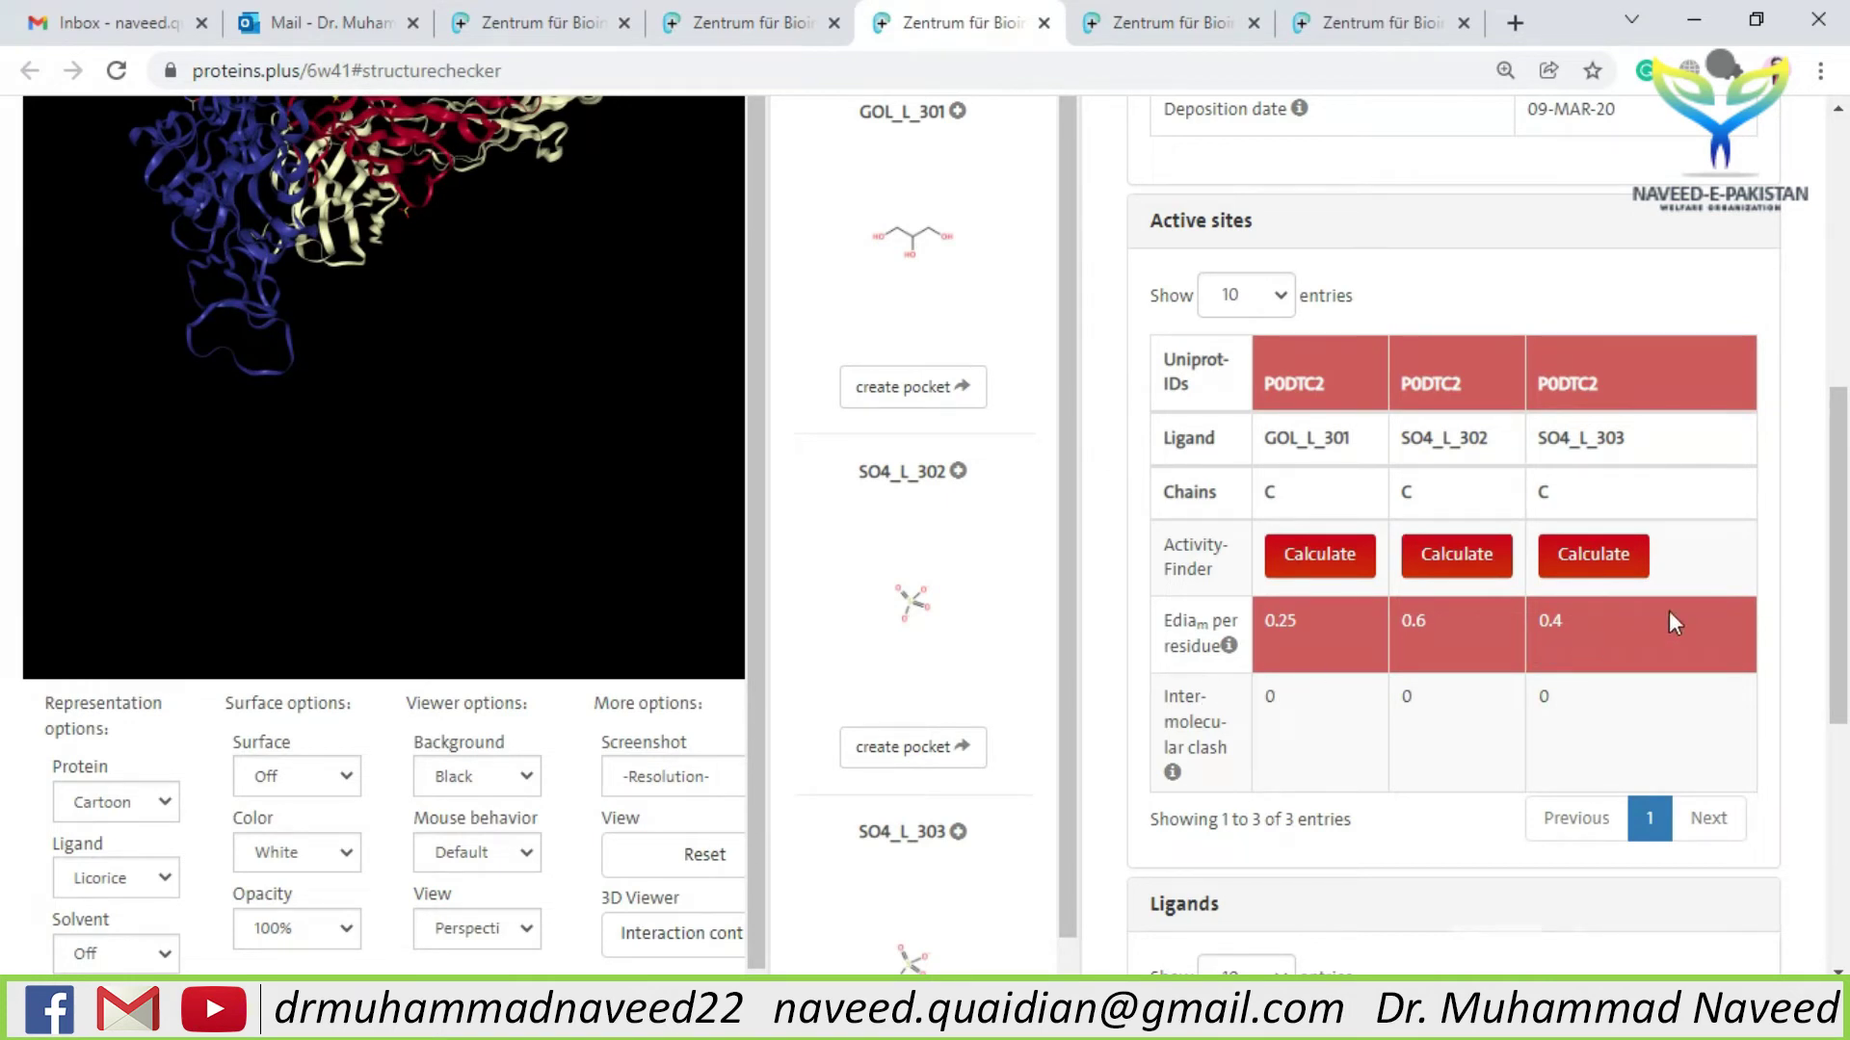
left_click_drag(1845, 542, 1845, 573)
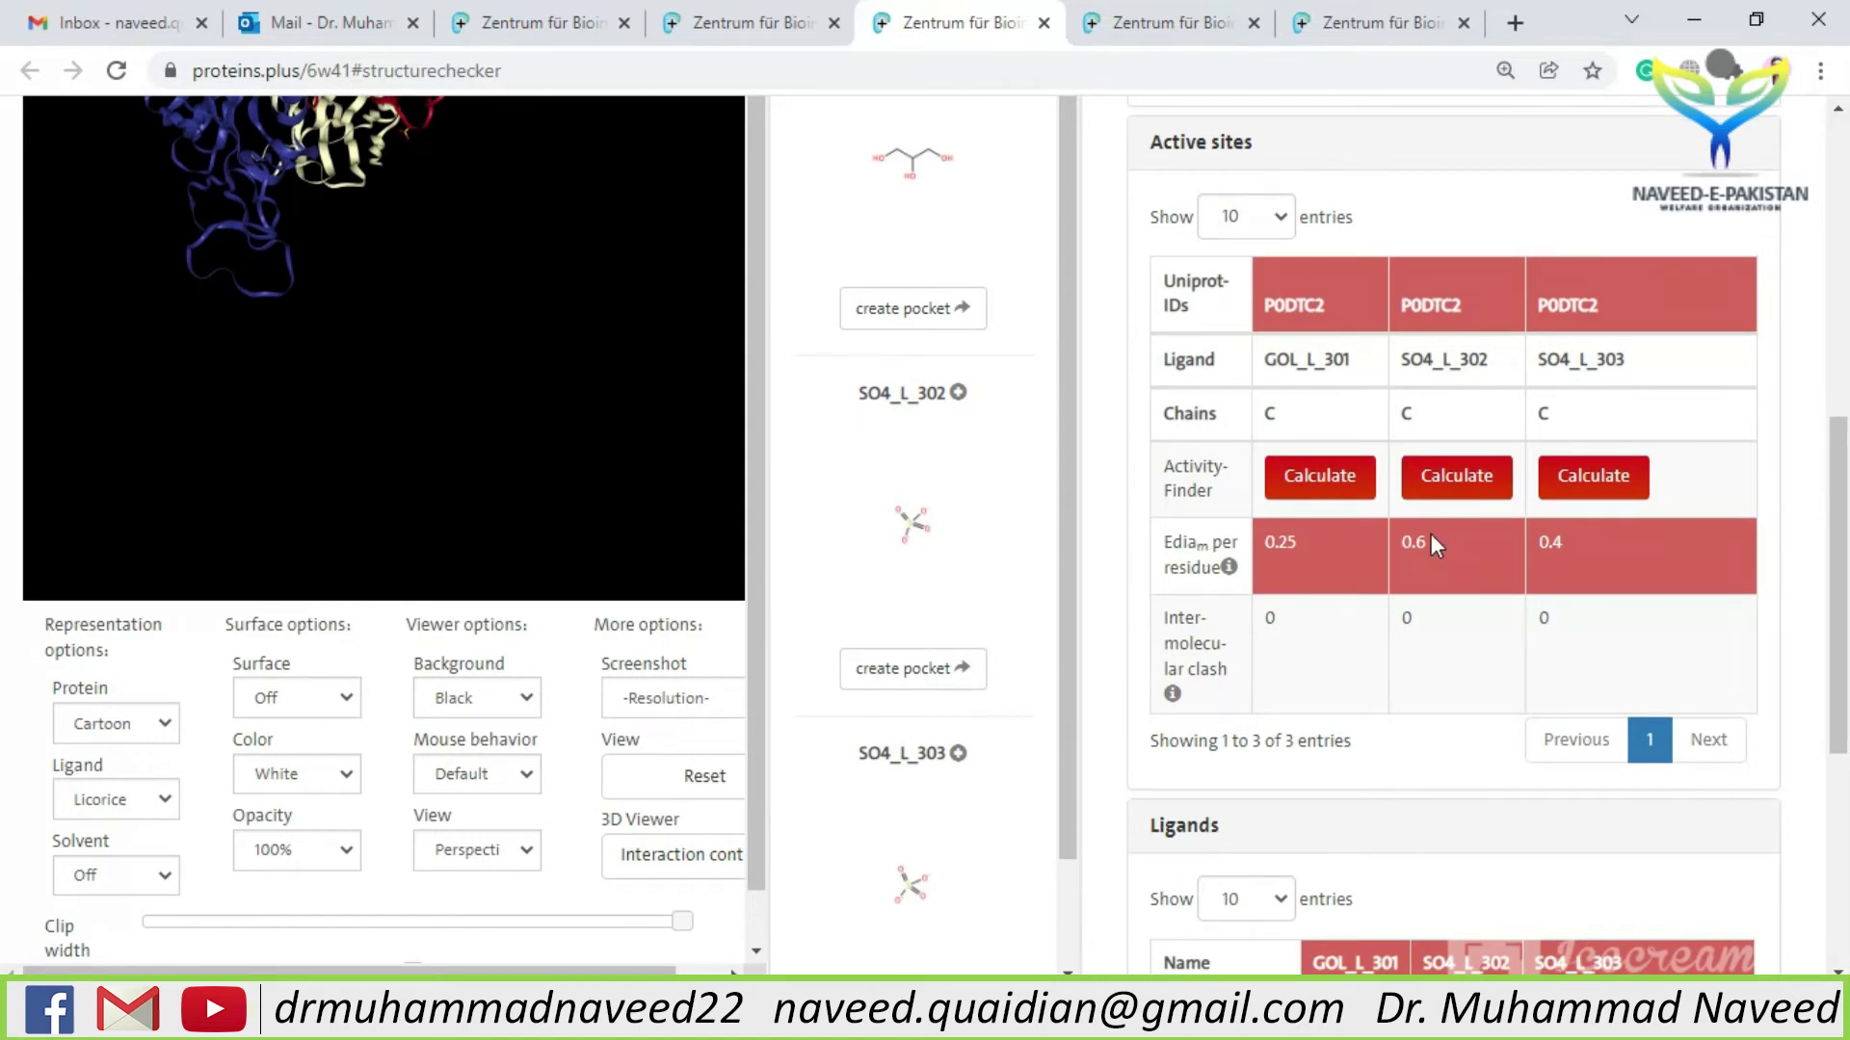
left_click_drag(1844, 564, 1845, 701)
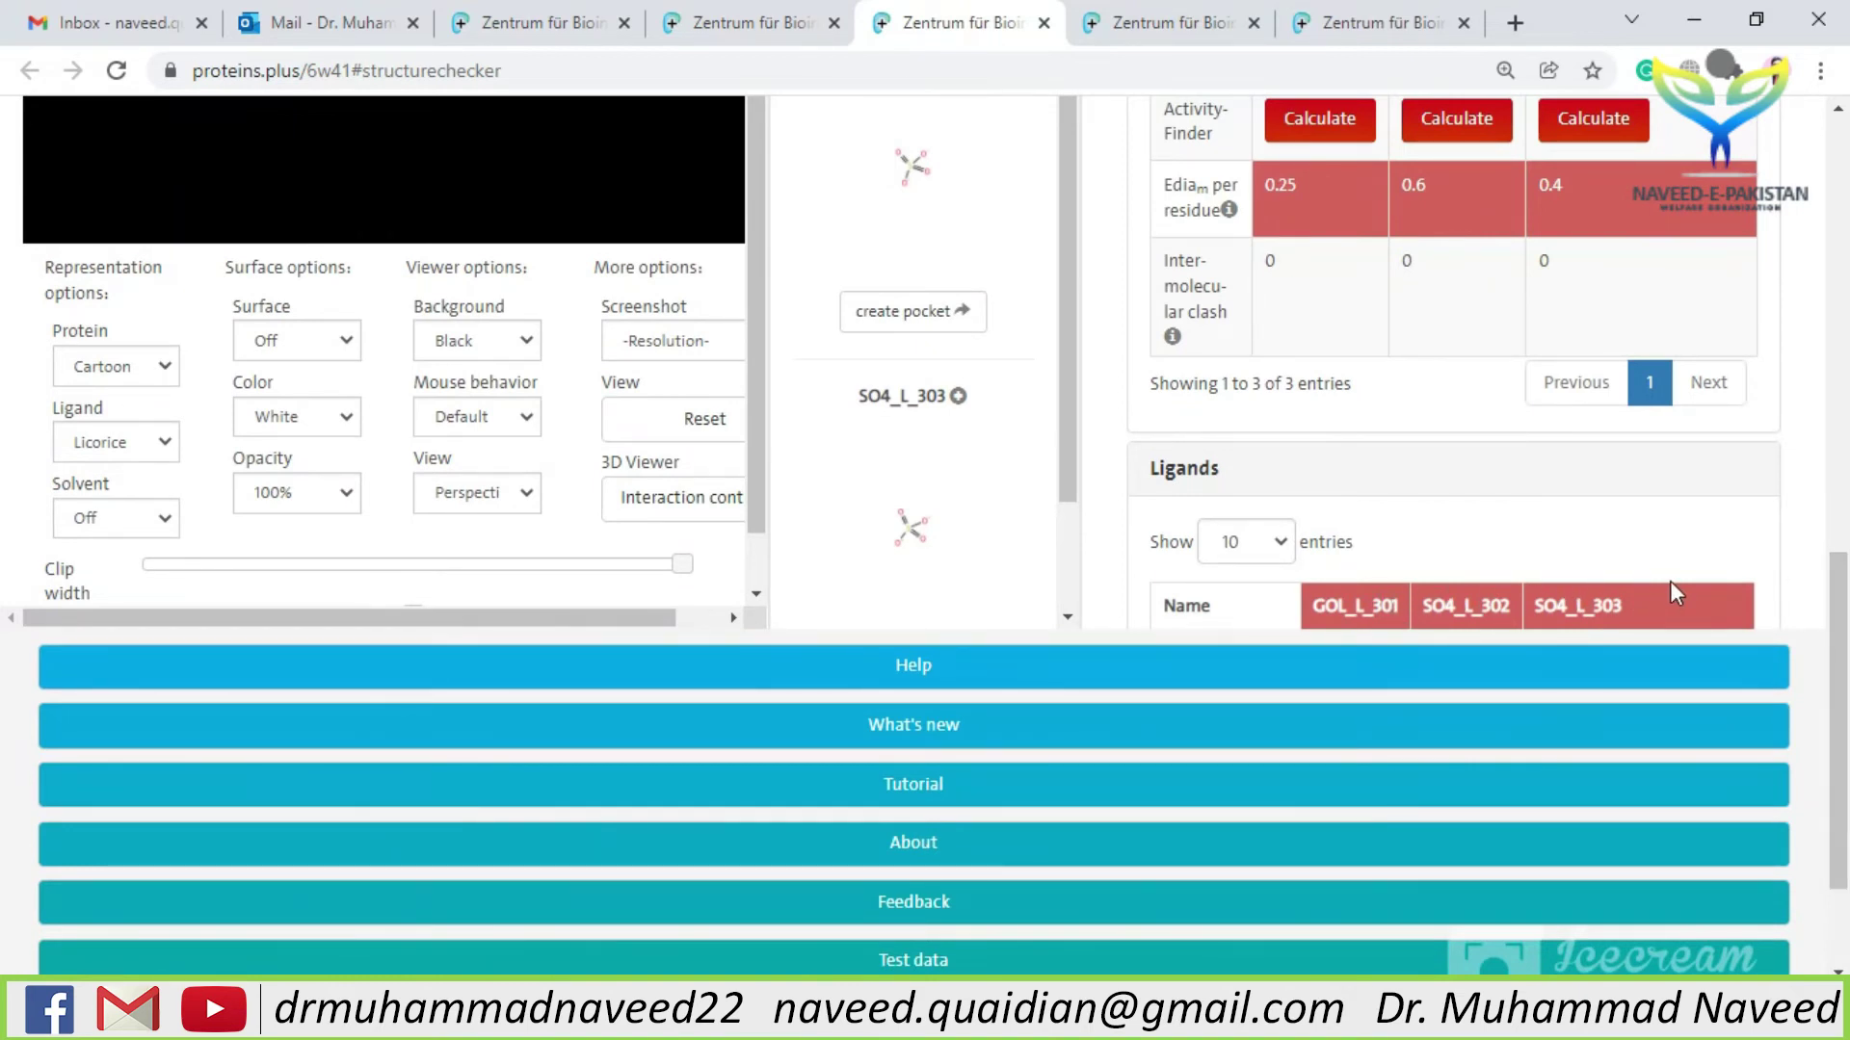
left_click_drag(1842, 638, 1833, 292)
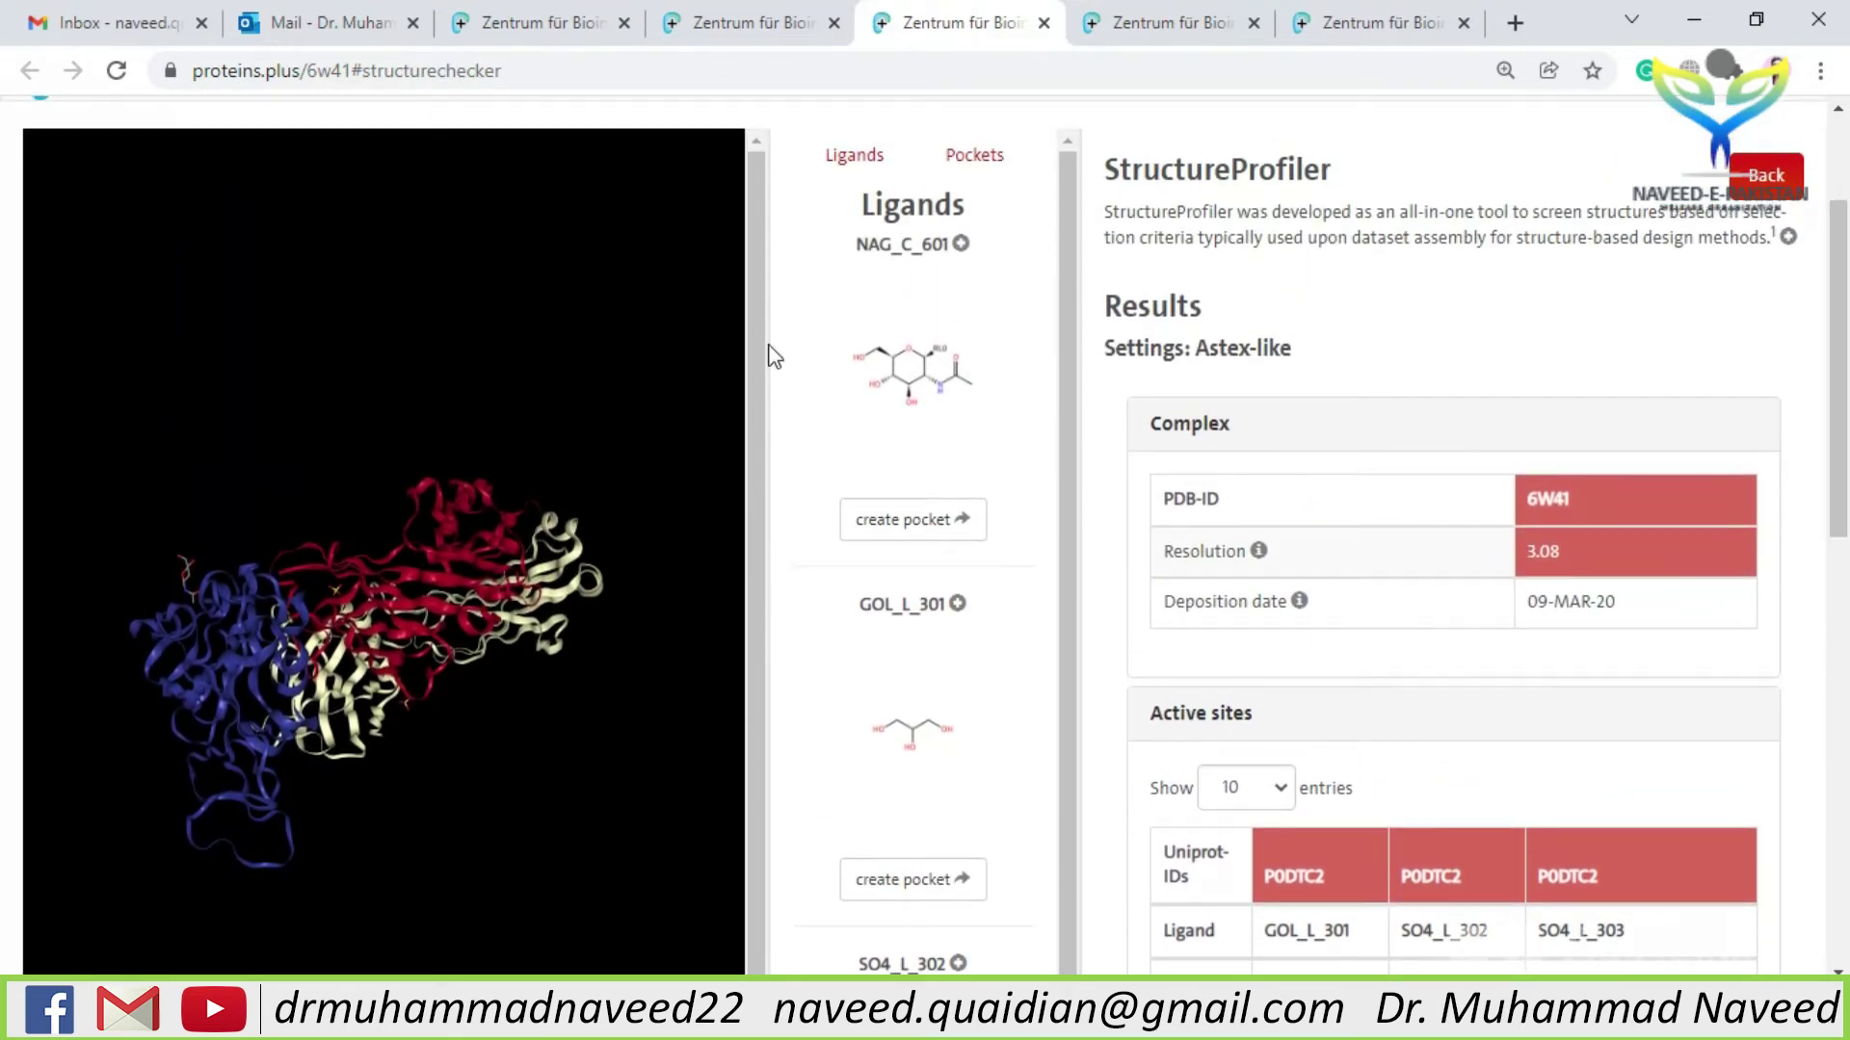
left_click(1043, 22)
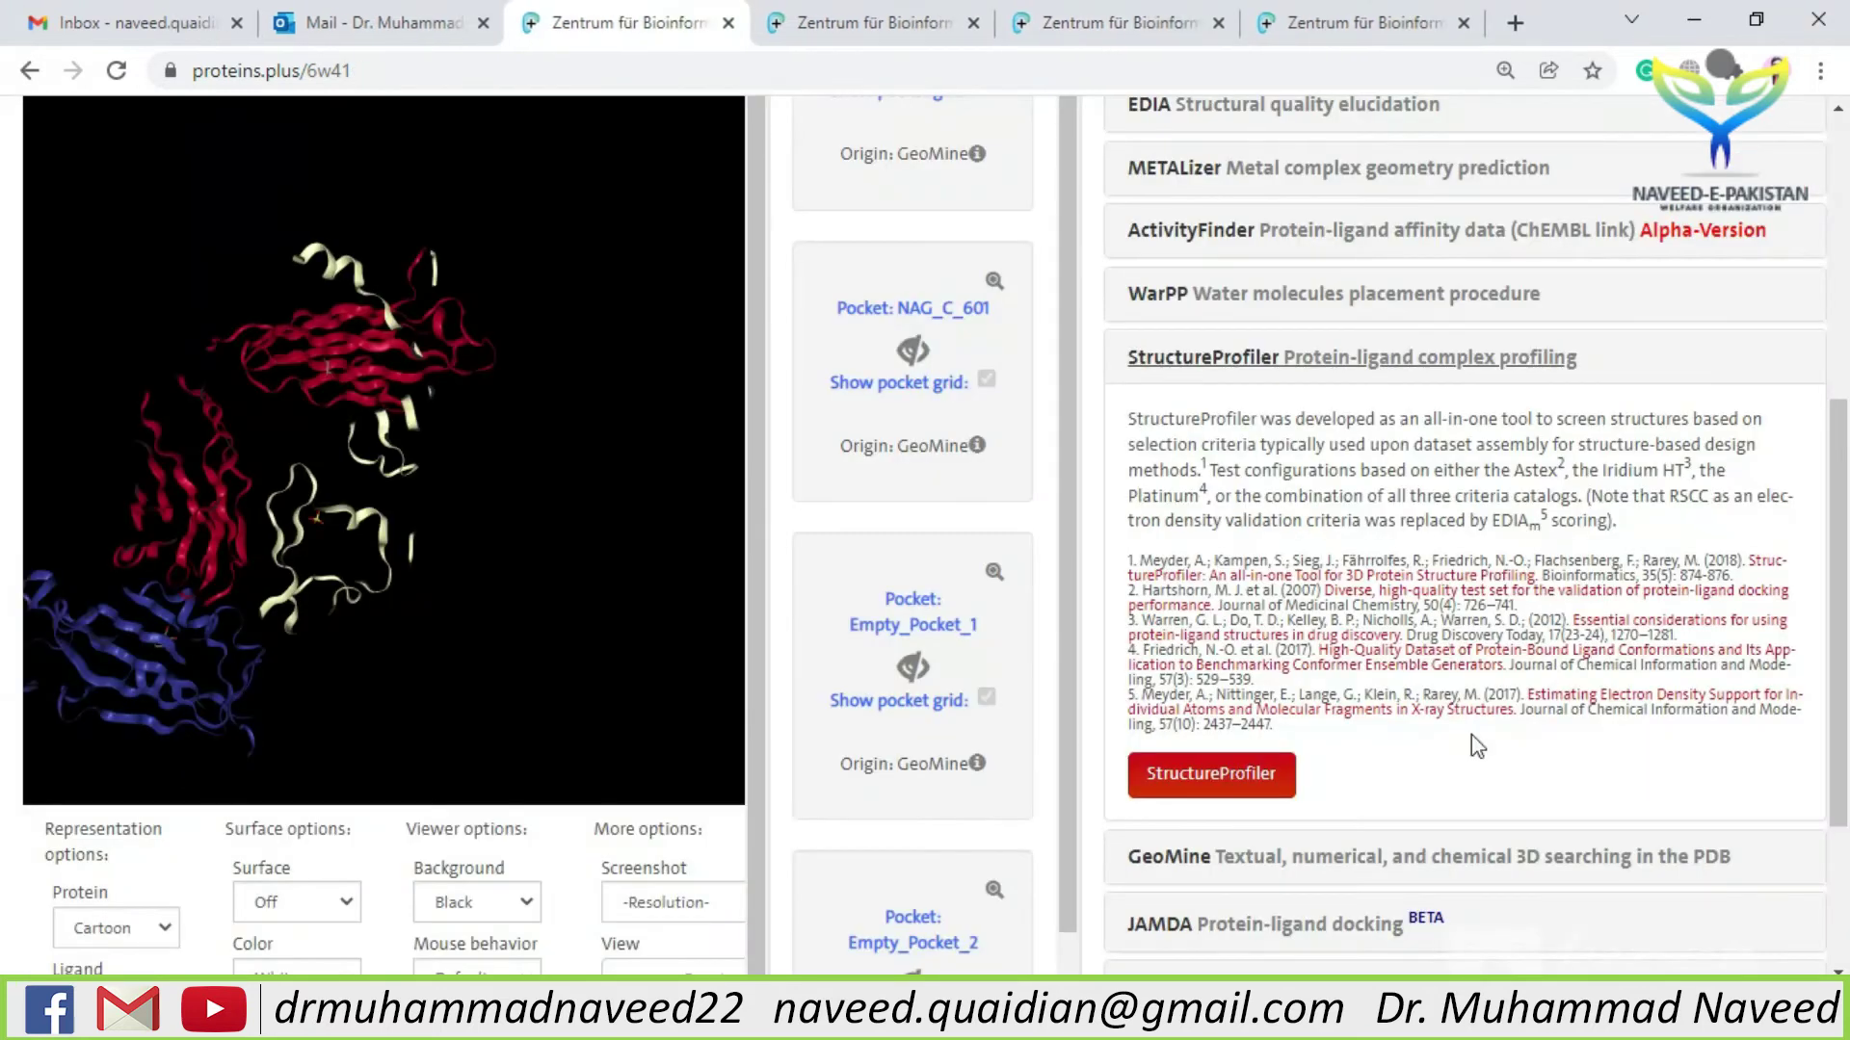
- Read the GeoMine 3D searching description and switch to its 3D query selection view for 6W41
scroll(1471, 734, "down", 1)
left_click(1461, 723)
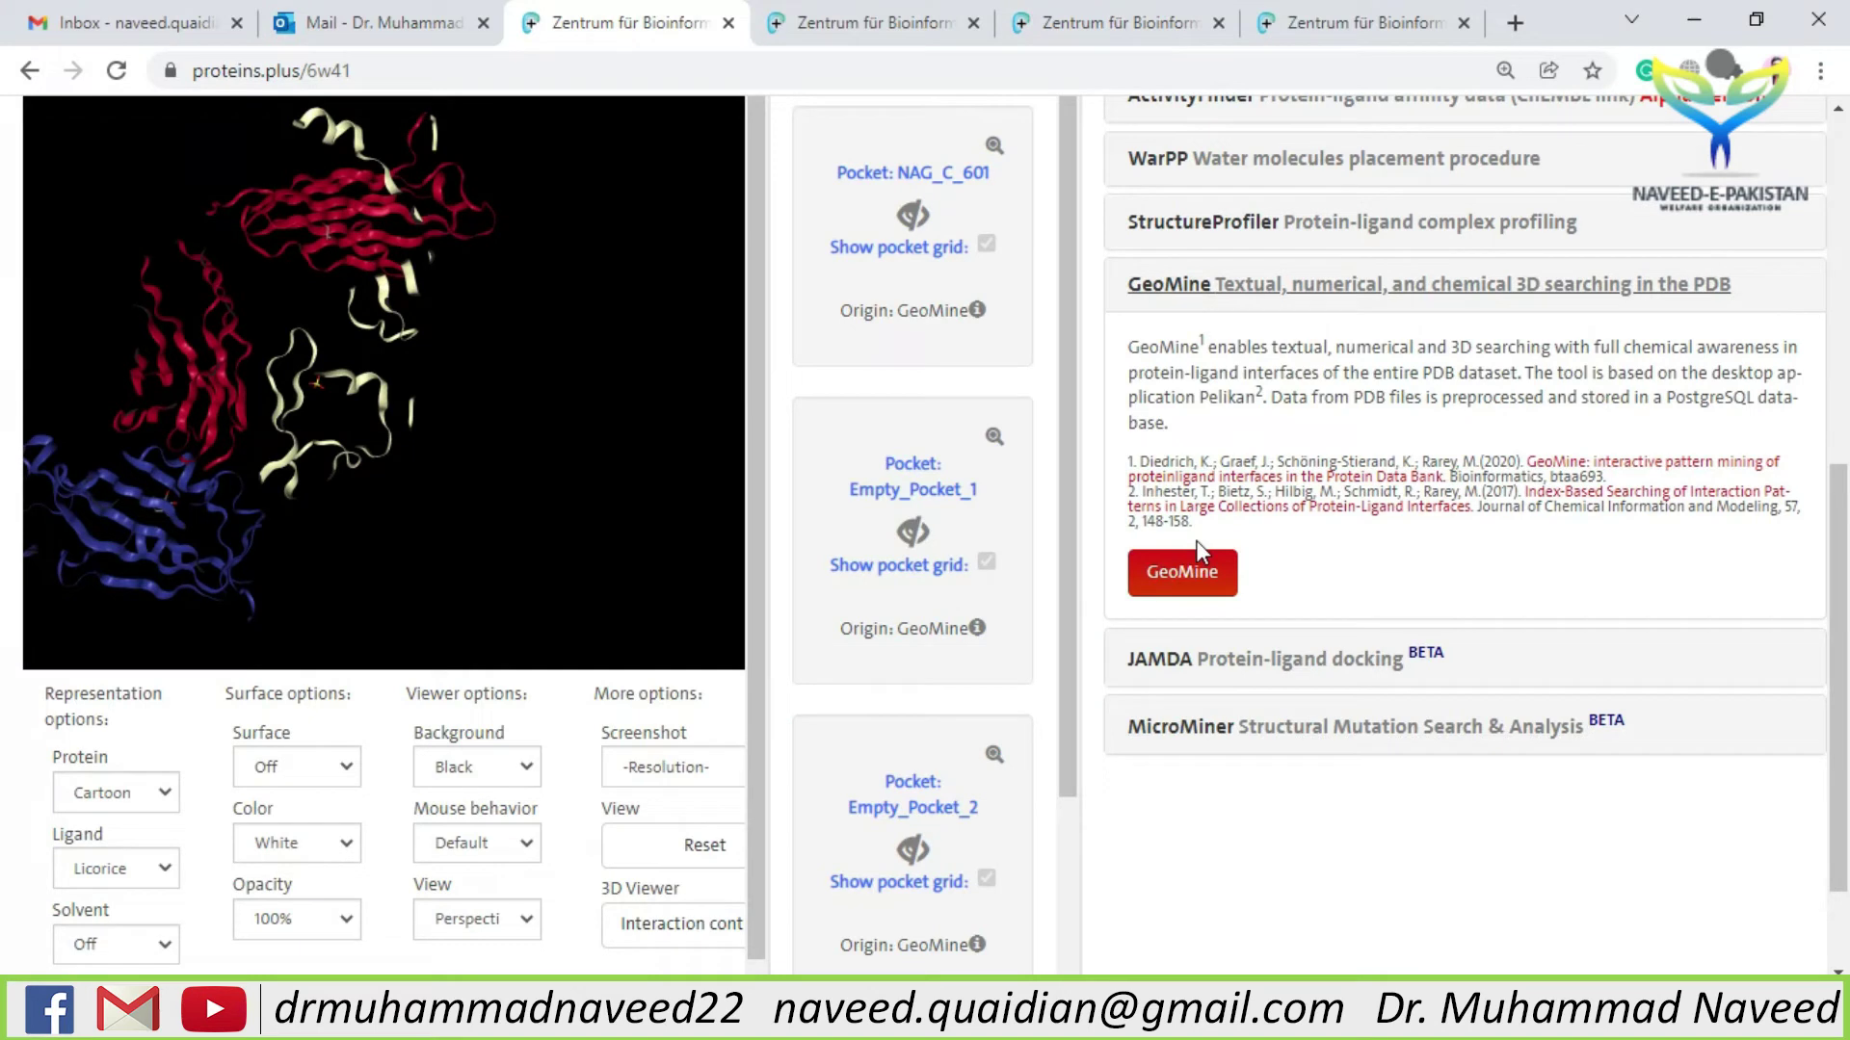
left_click(872, 14)
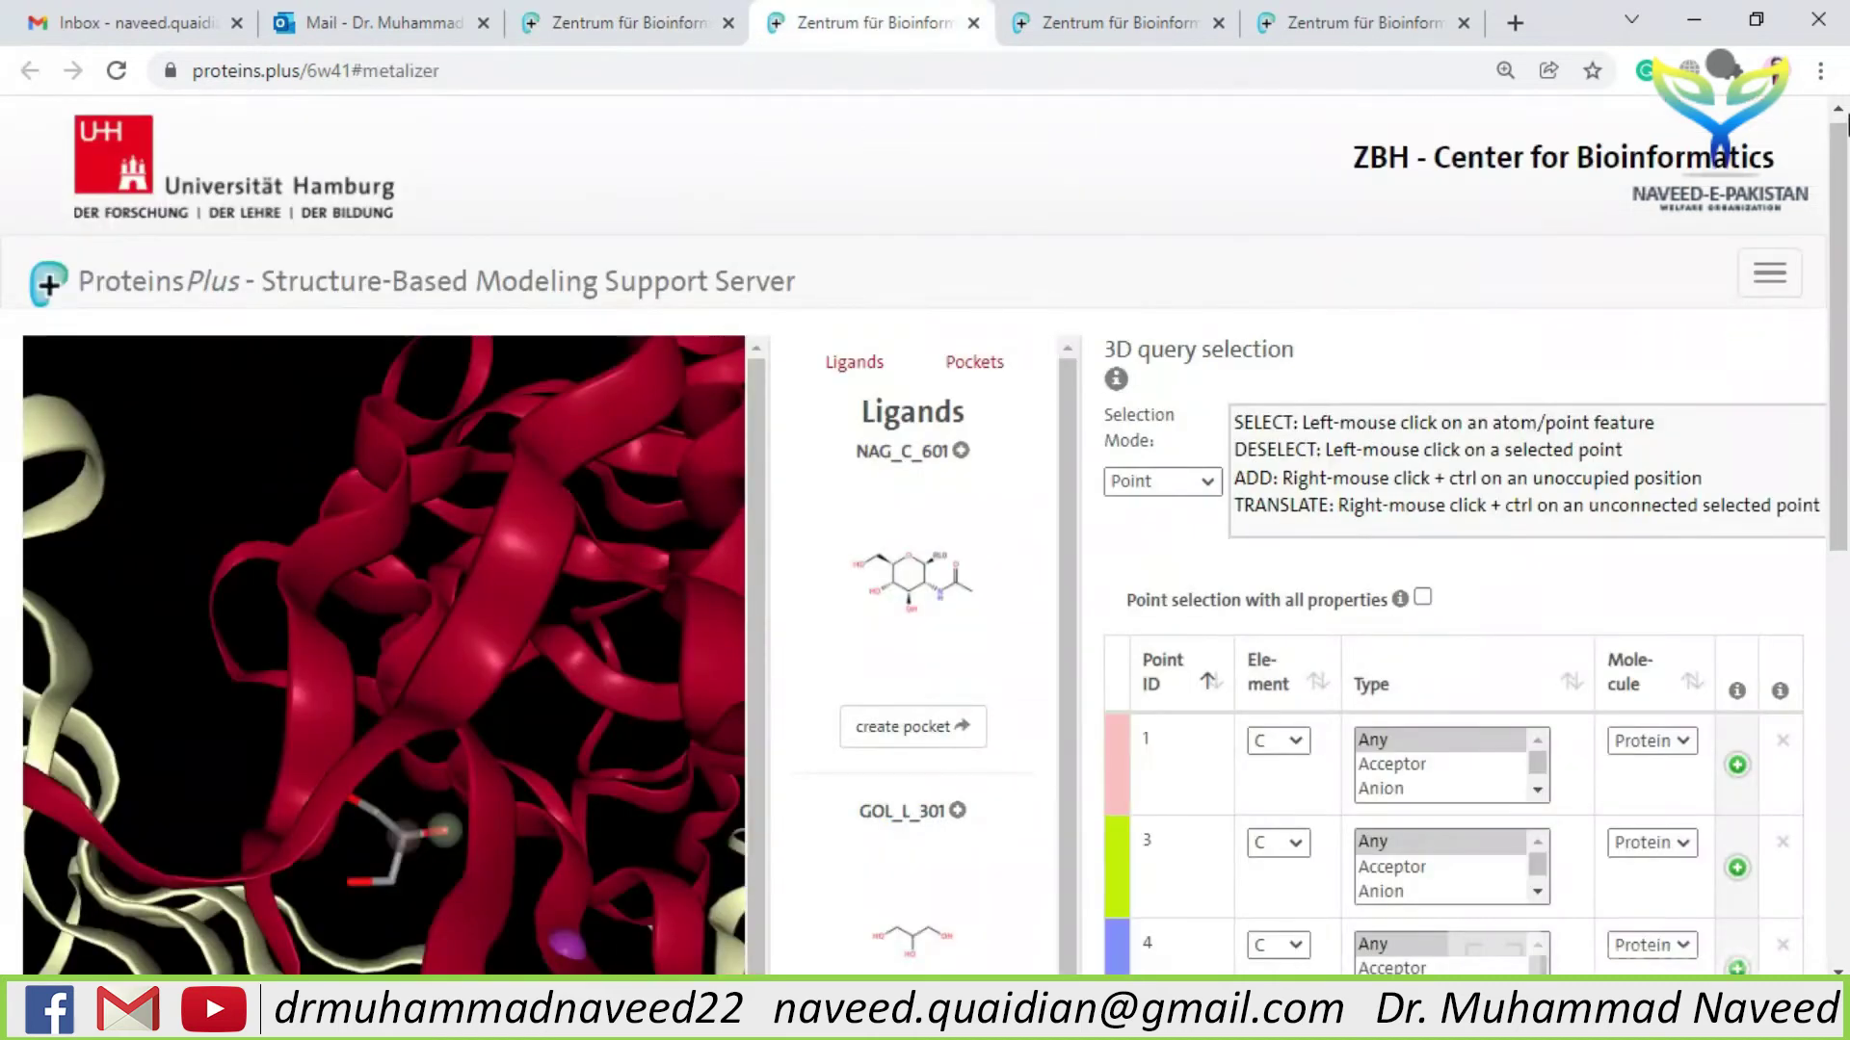
- In the GeoMine 3D query, select a point feature on the red protein chain and review the query point table
scroll(1842, 212, "up", 1)
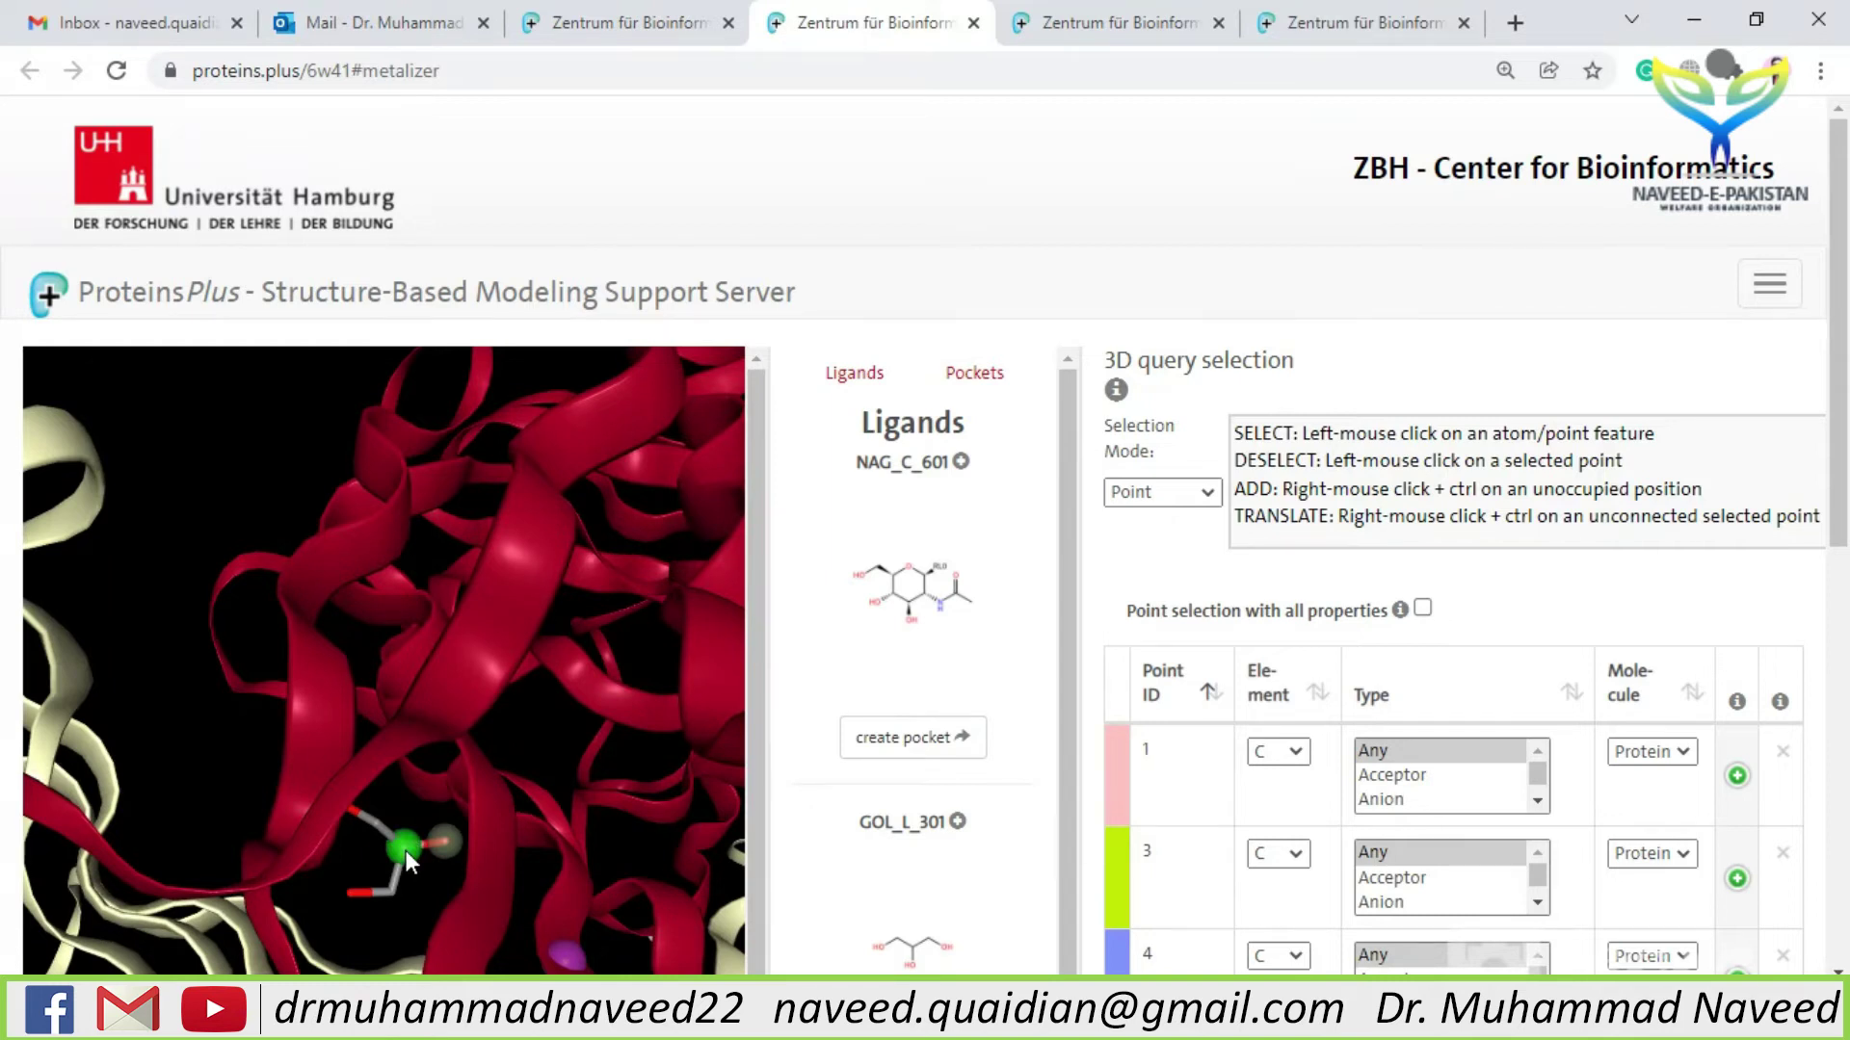
scroll(405, 848, "down", 3)
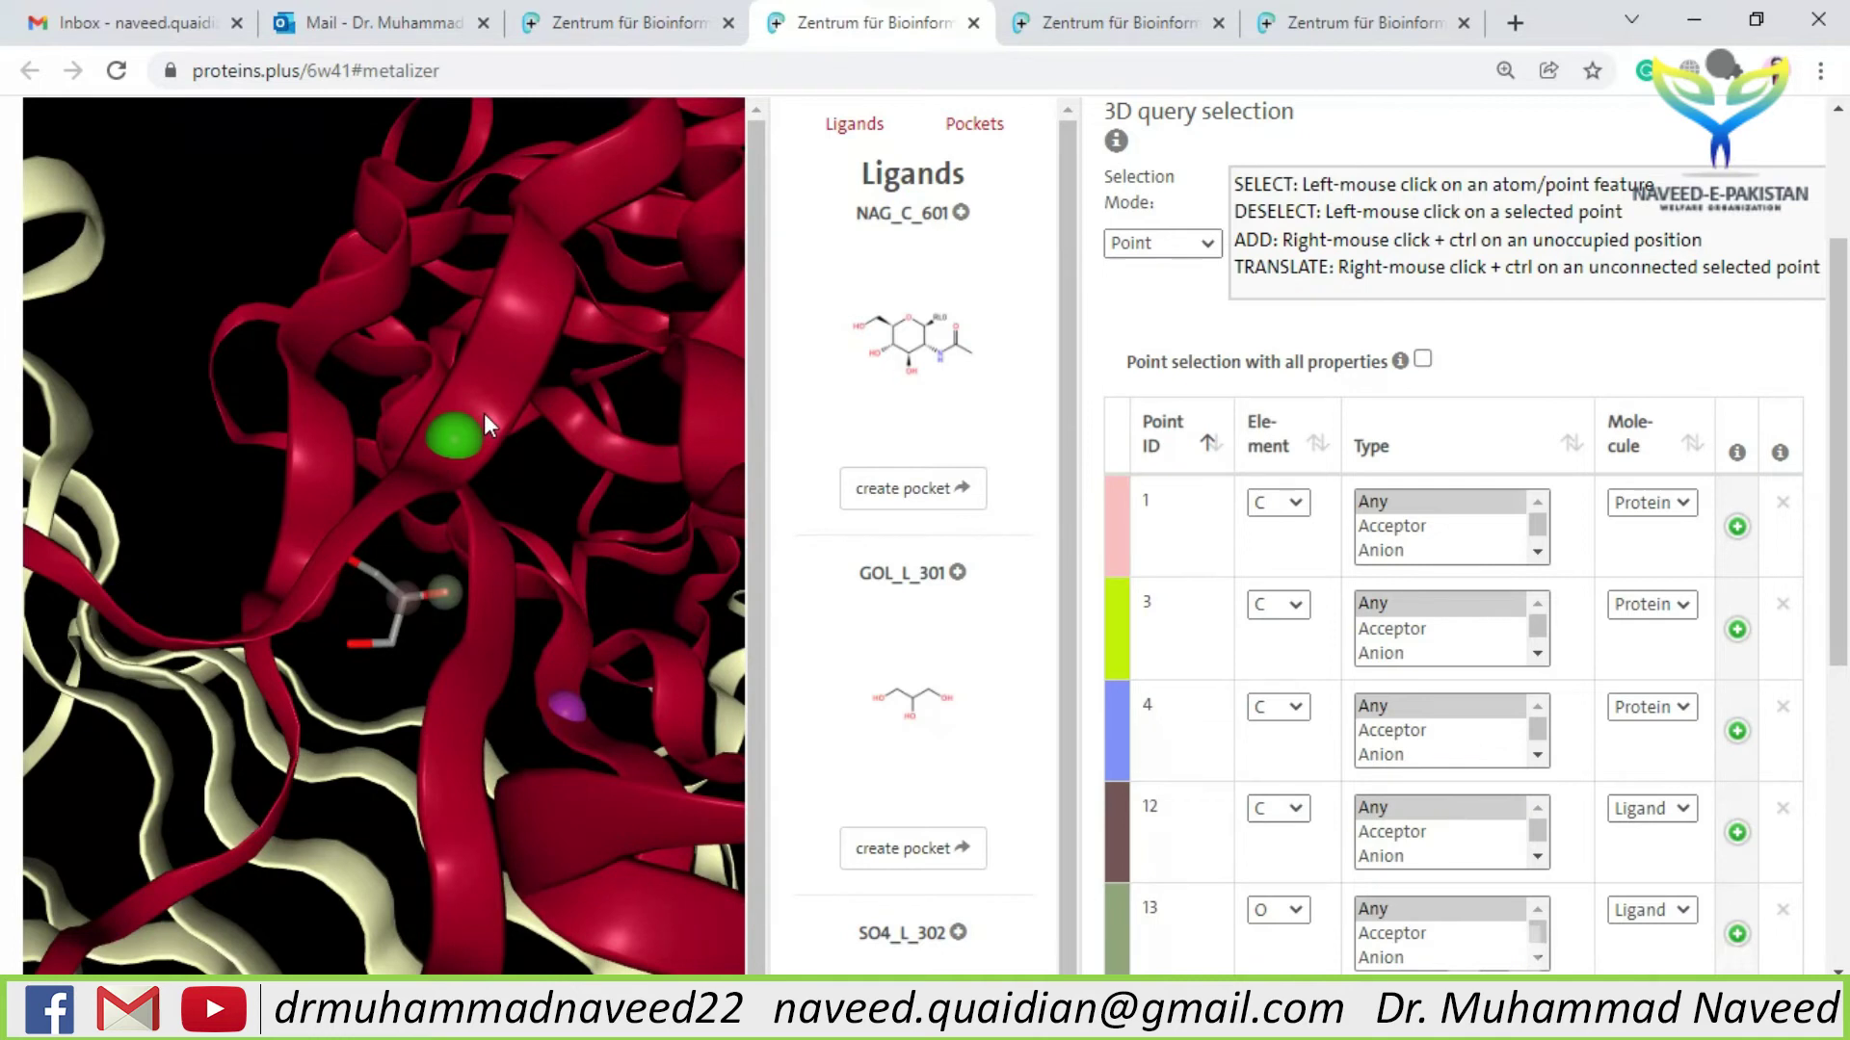
left_click_drag(511, 357, 511, 360)
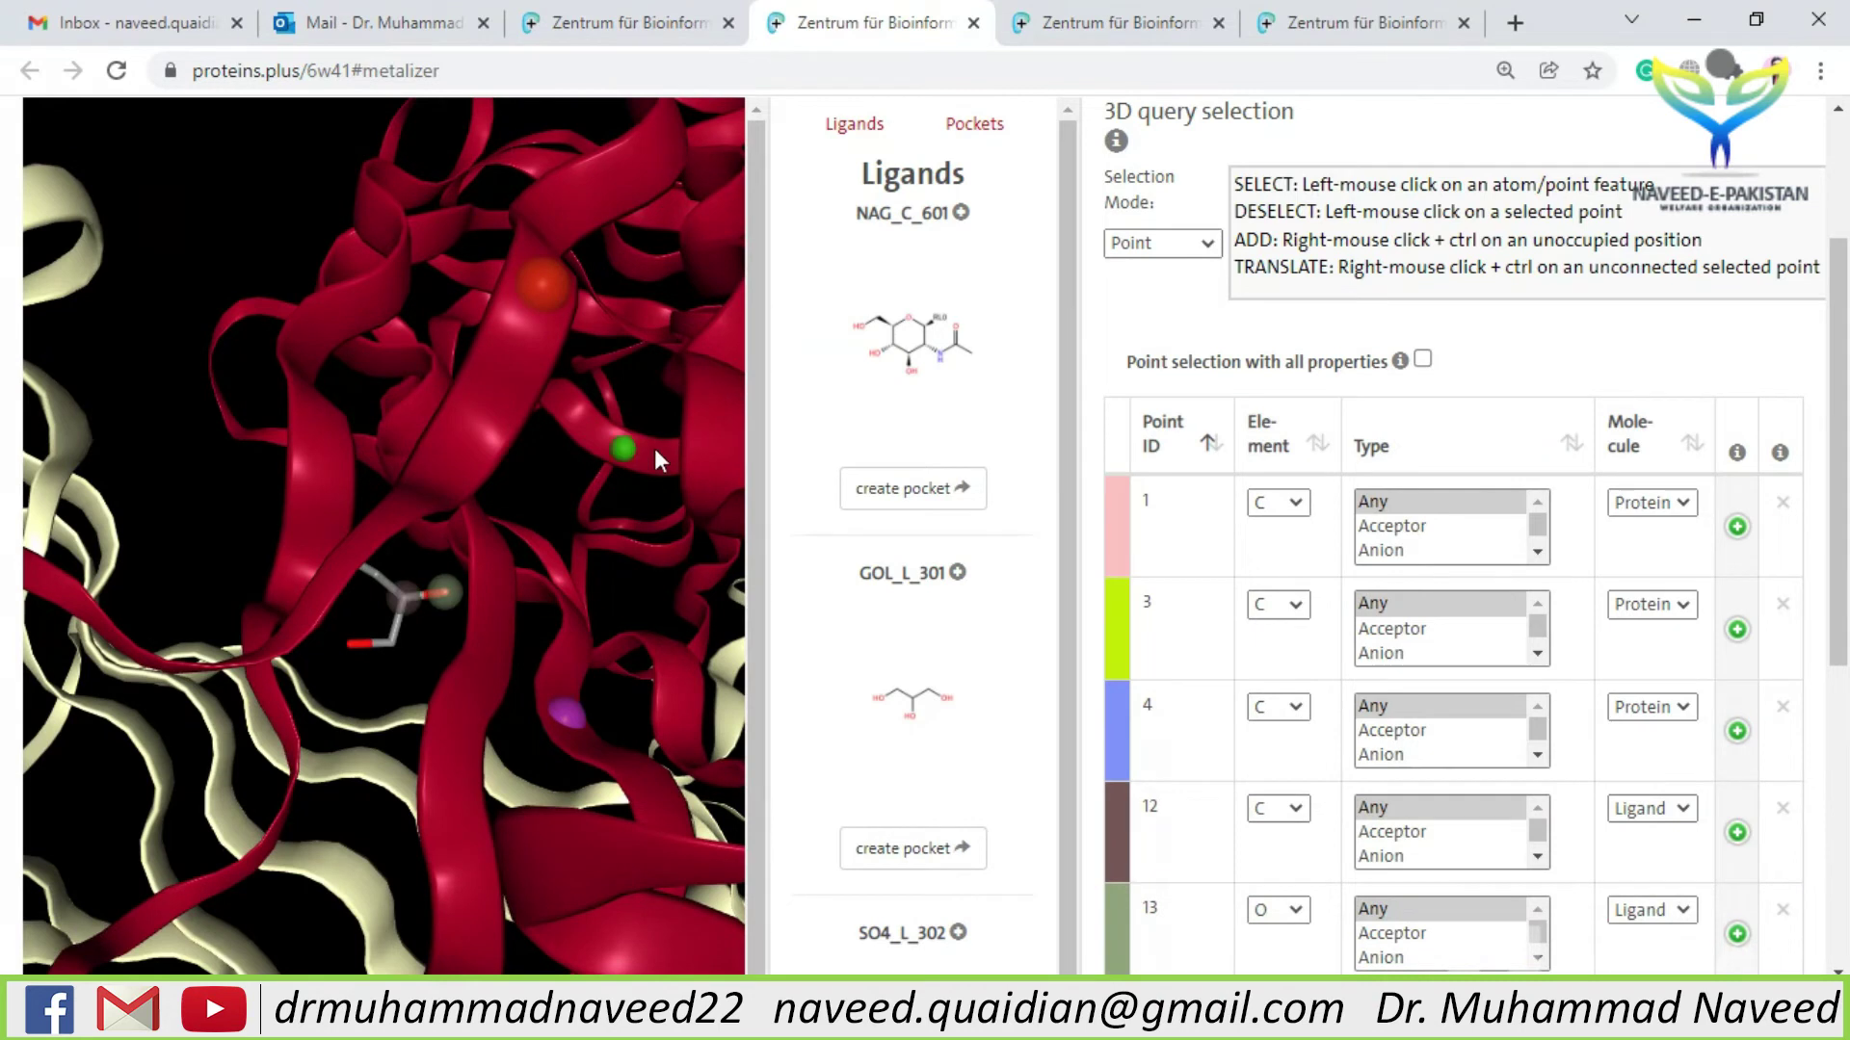
left_click_drag(1841, 641, 1842, 589)
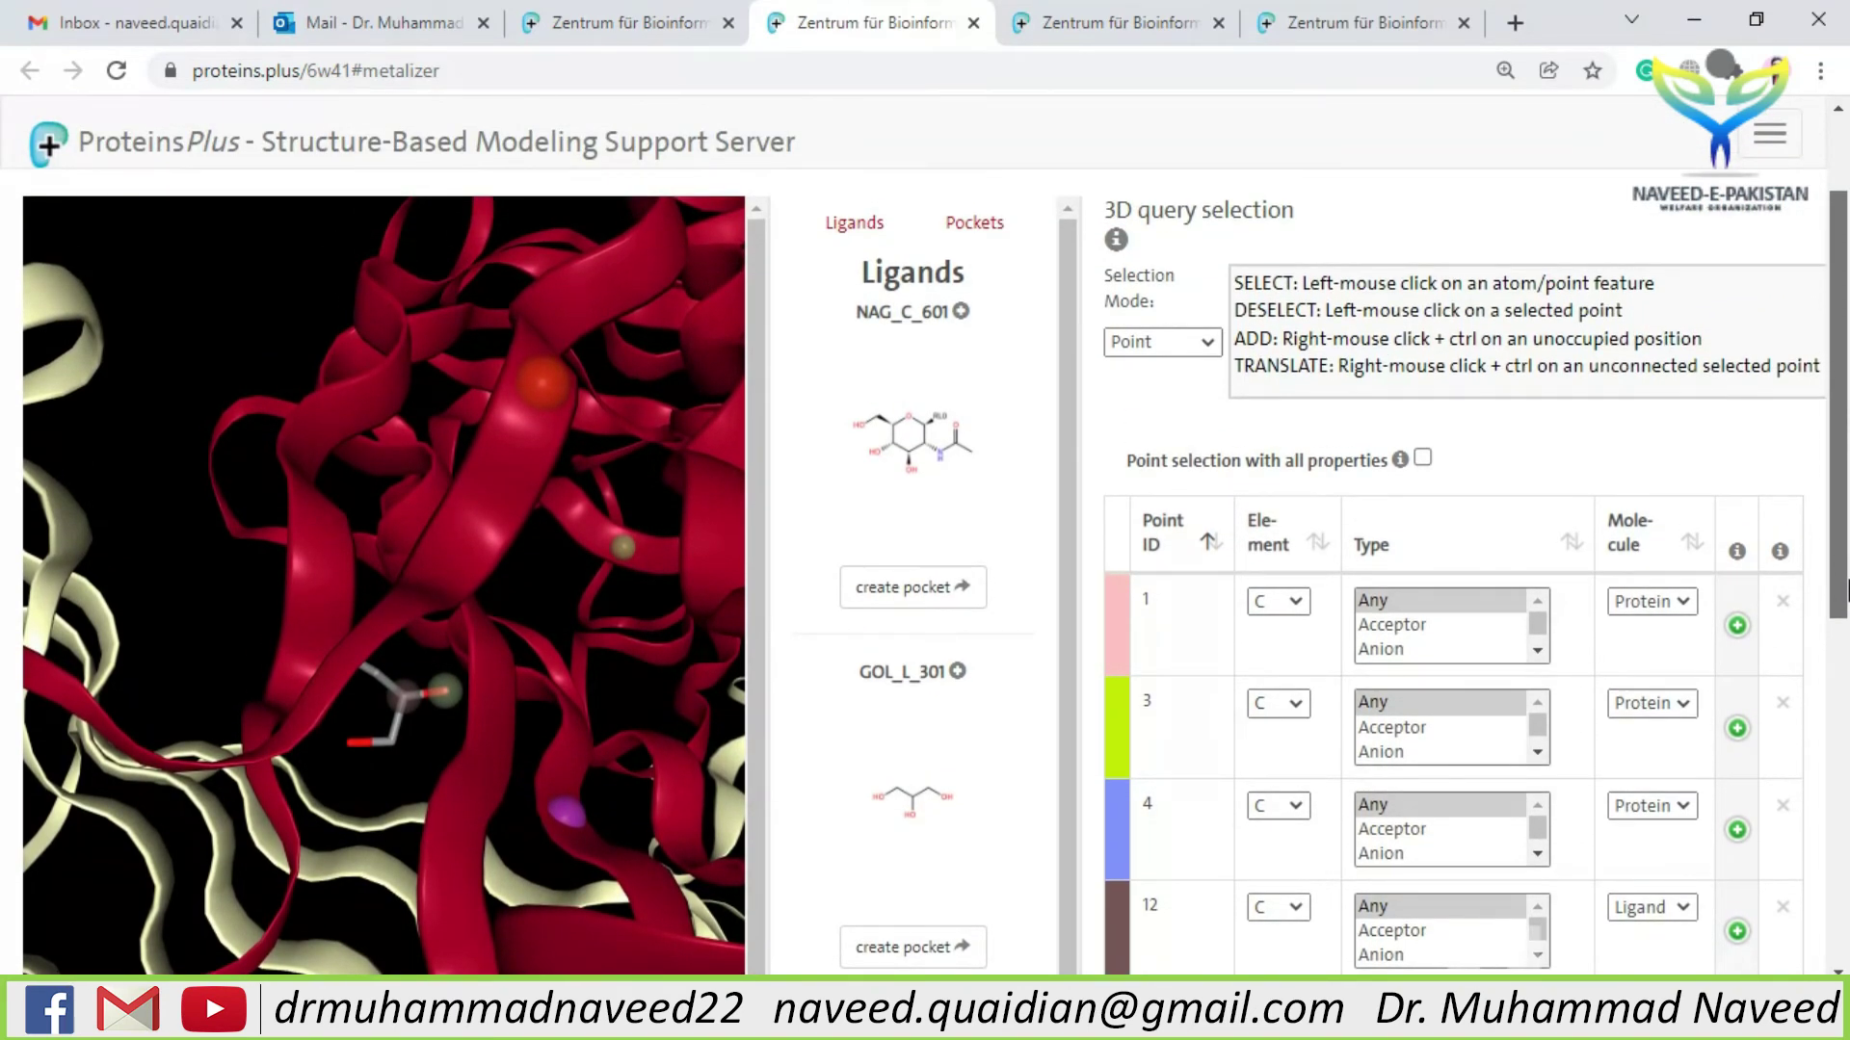
- Open the JAMDA docking settings and choose ligand GOL_L_301 as the binding site and NAG_C_601 as the molecule to dock
key("ctrl+Page_Up")
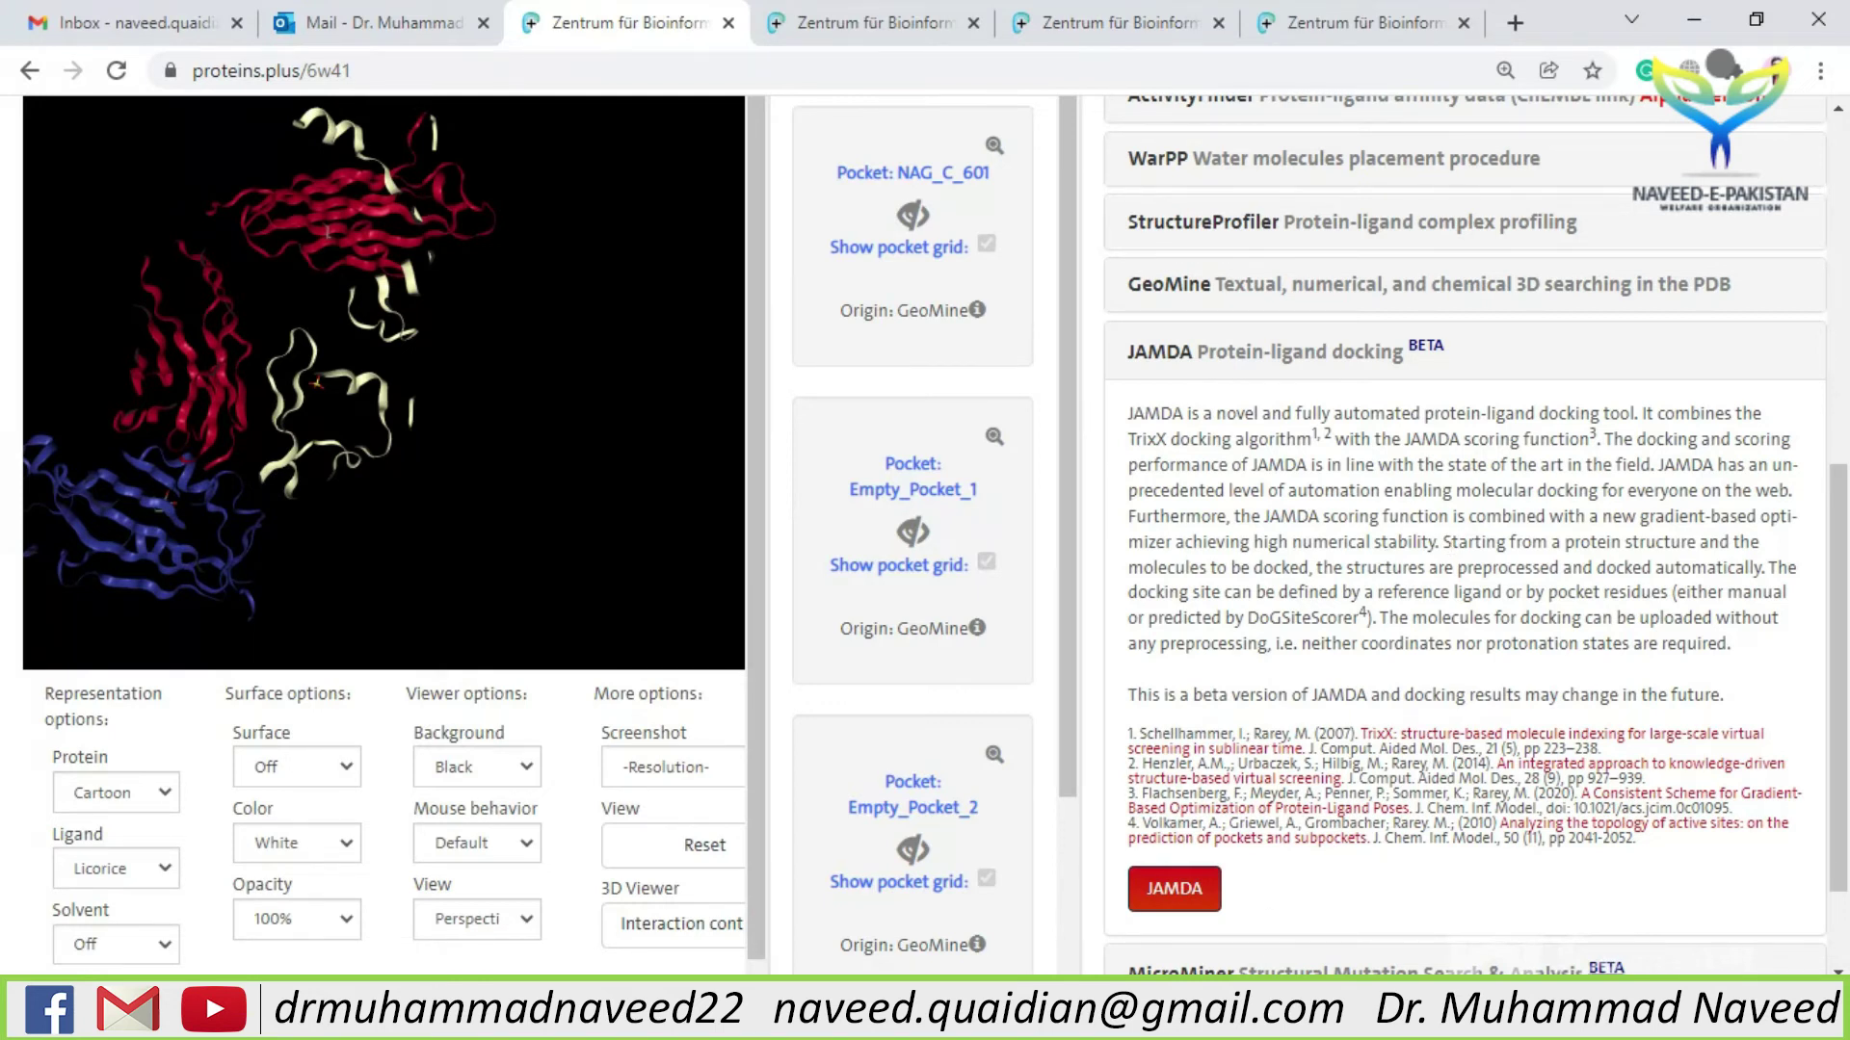
left_click(896, 16)
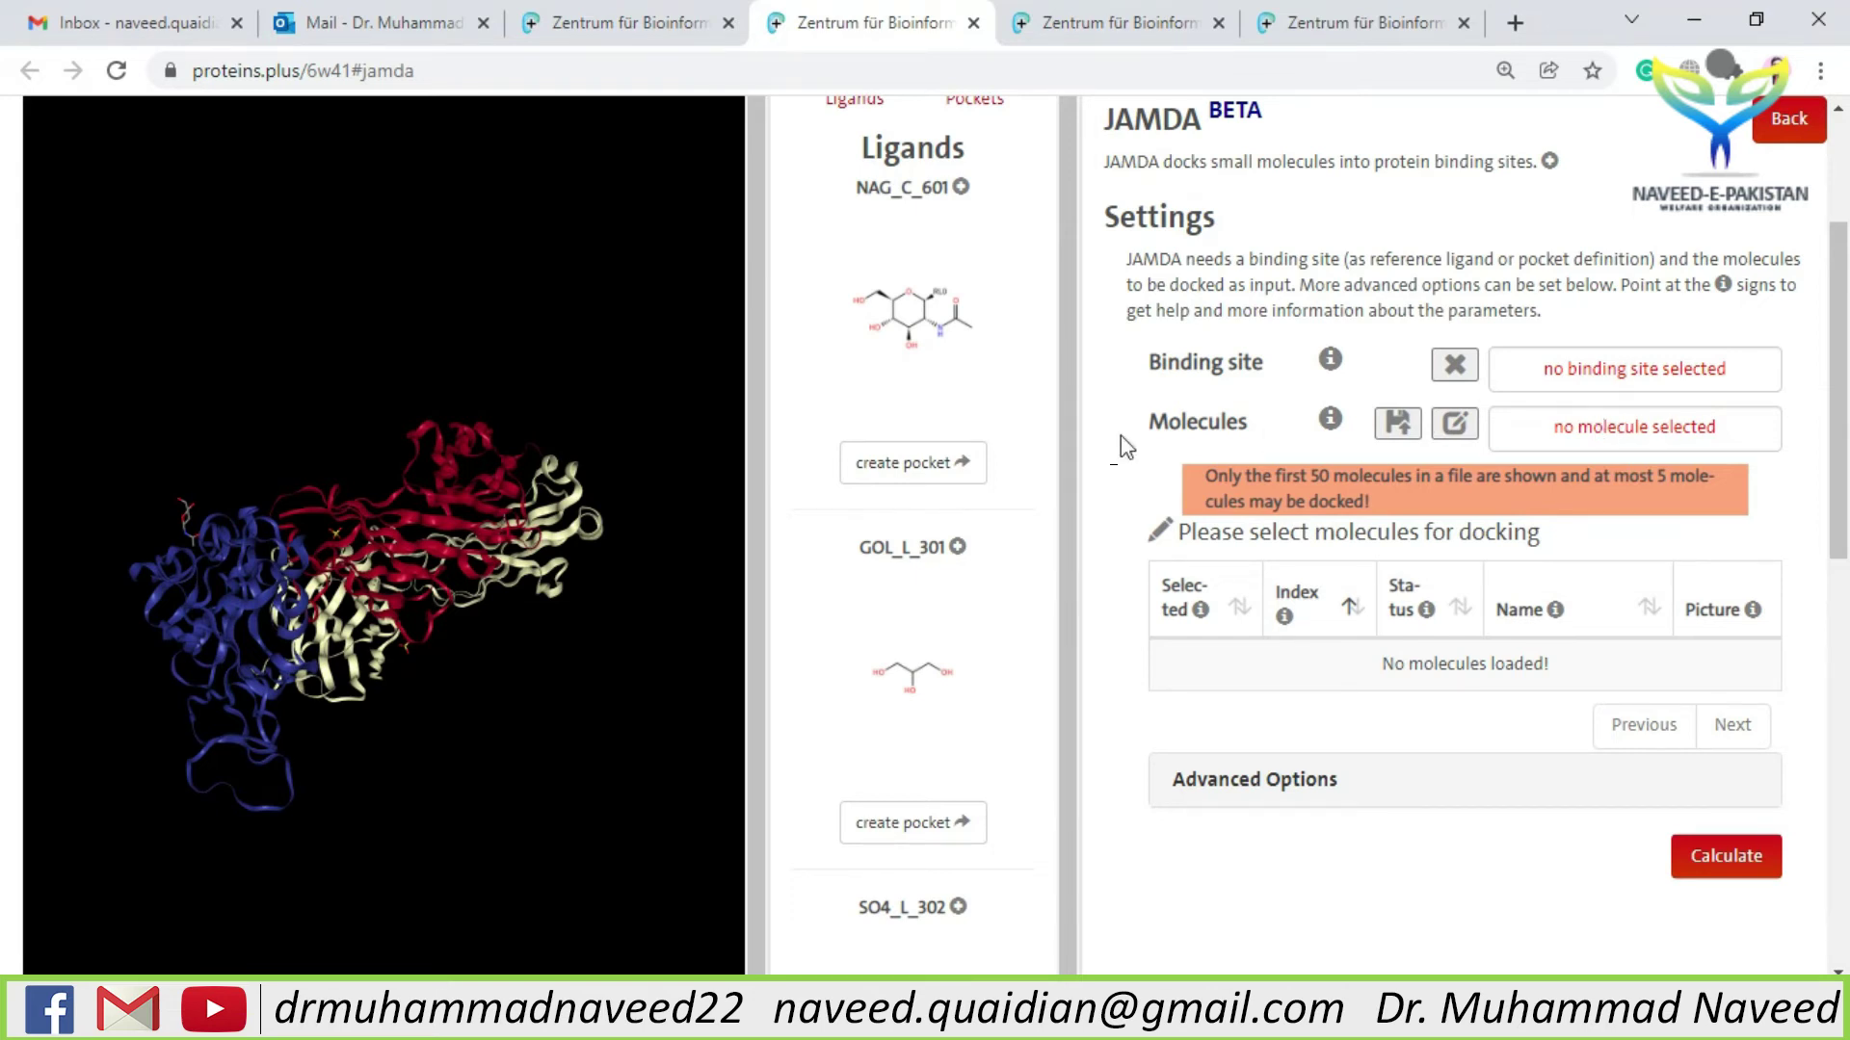
left_click(918, 590)
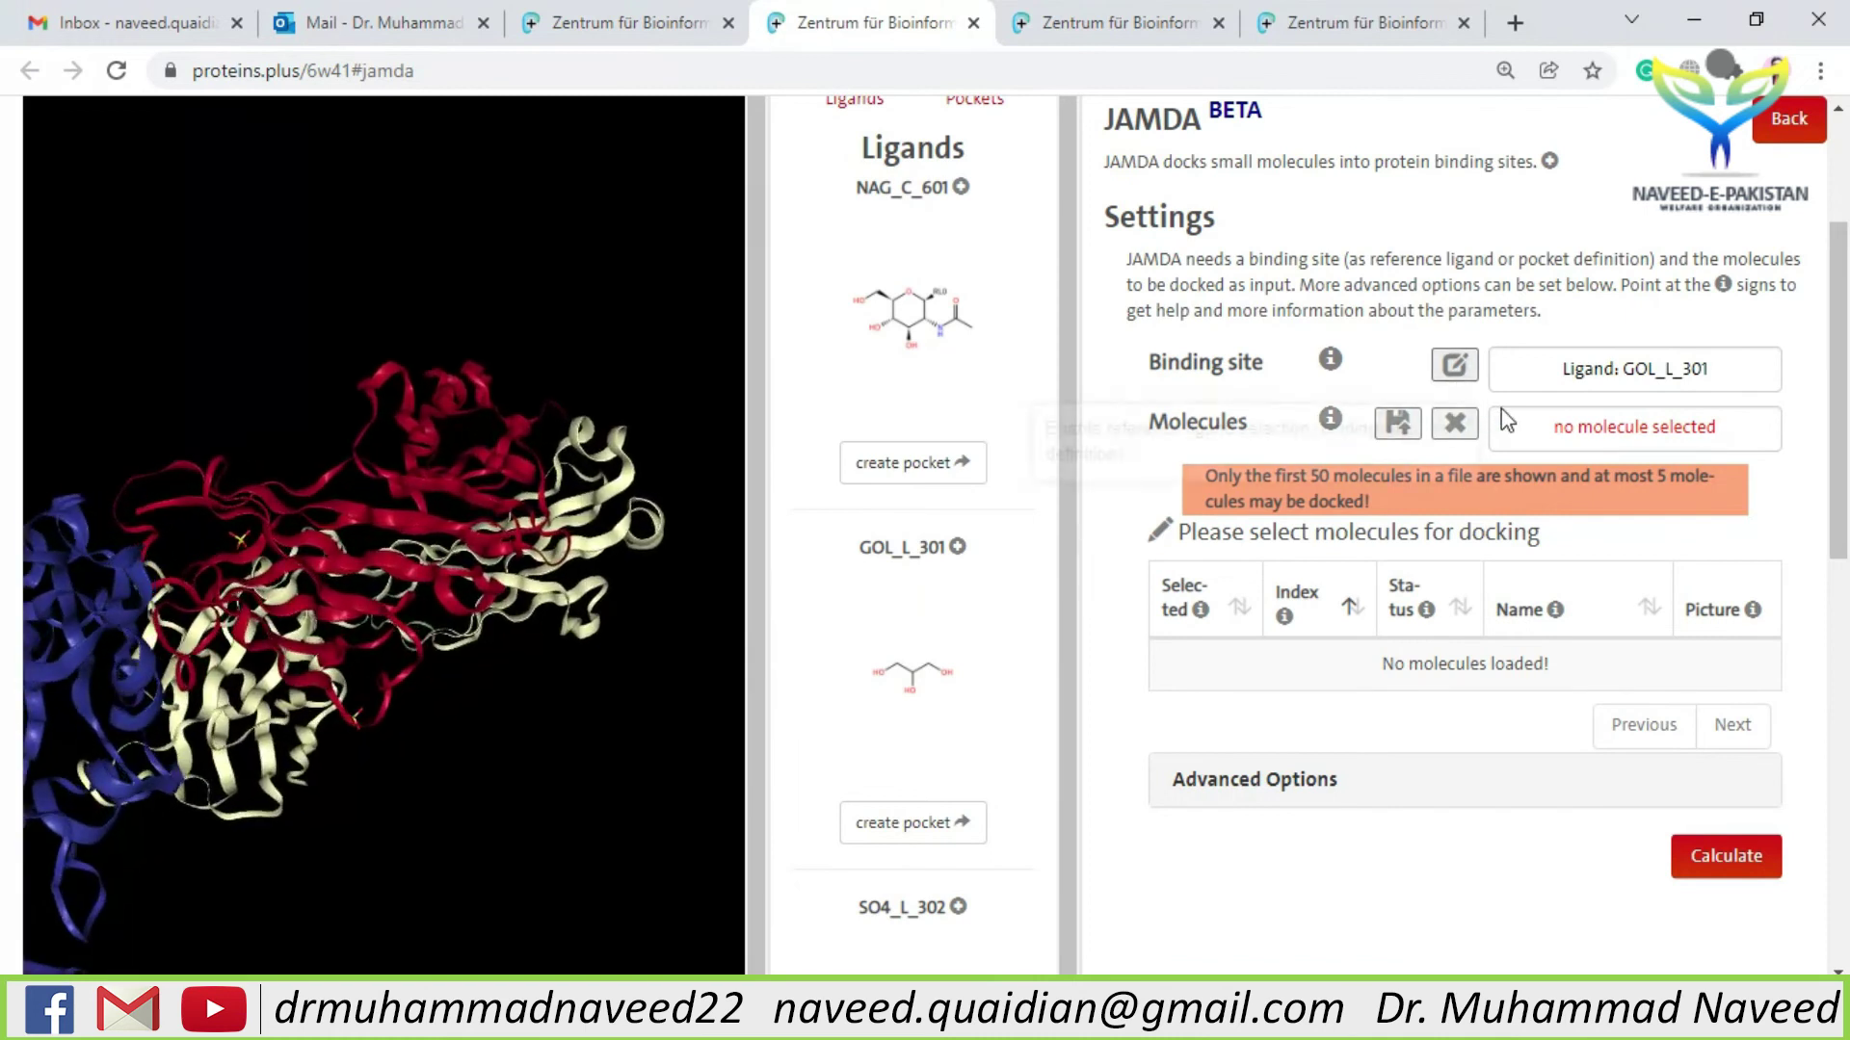
left_click(959, 323)
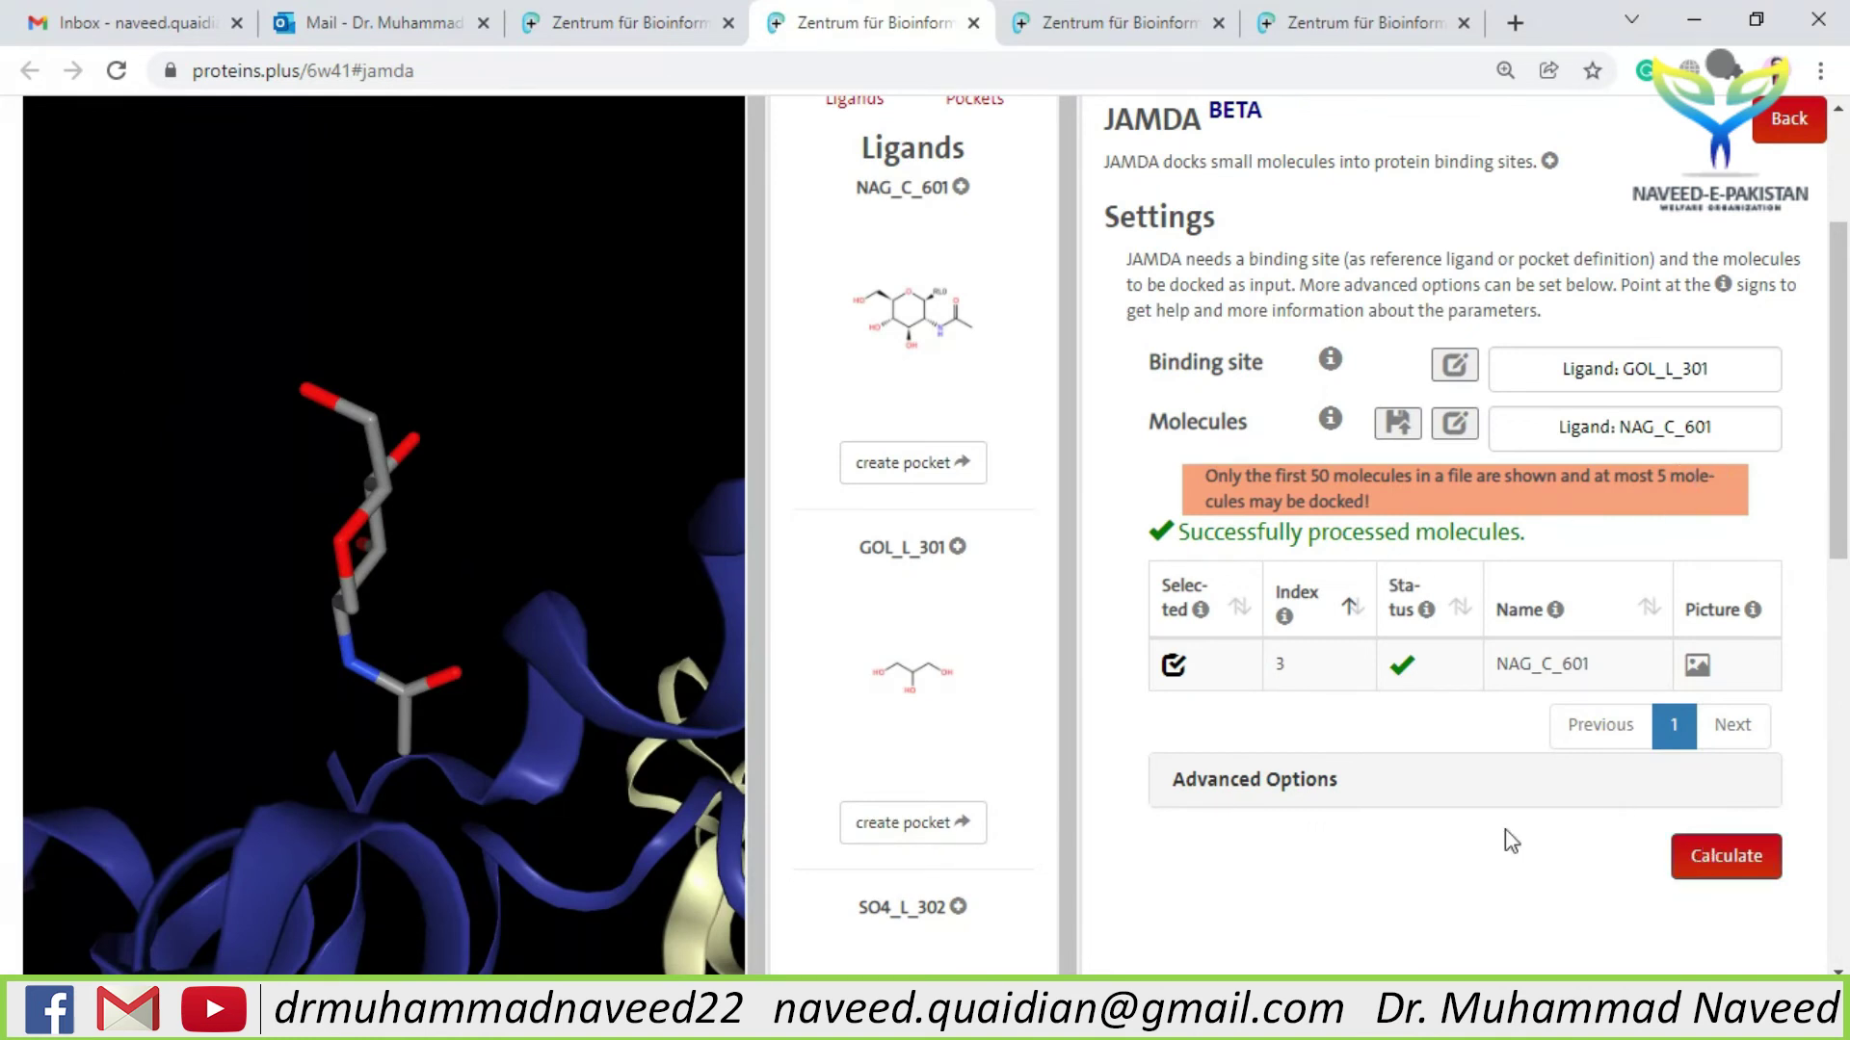
- Open the finished JAMDA docking job for GOL_L_301 and inspect its rank 1 pose in the 3D viewer
left_click(1096, 25)
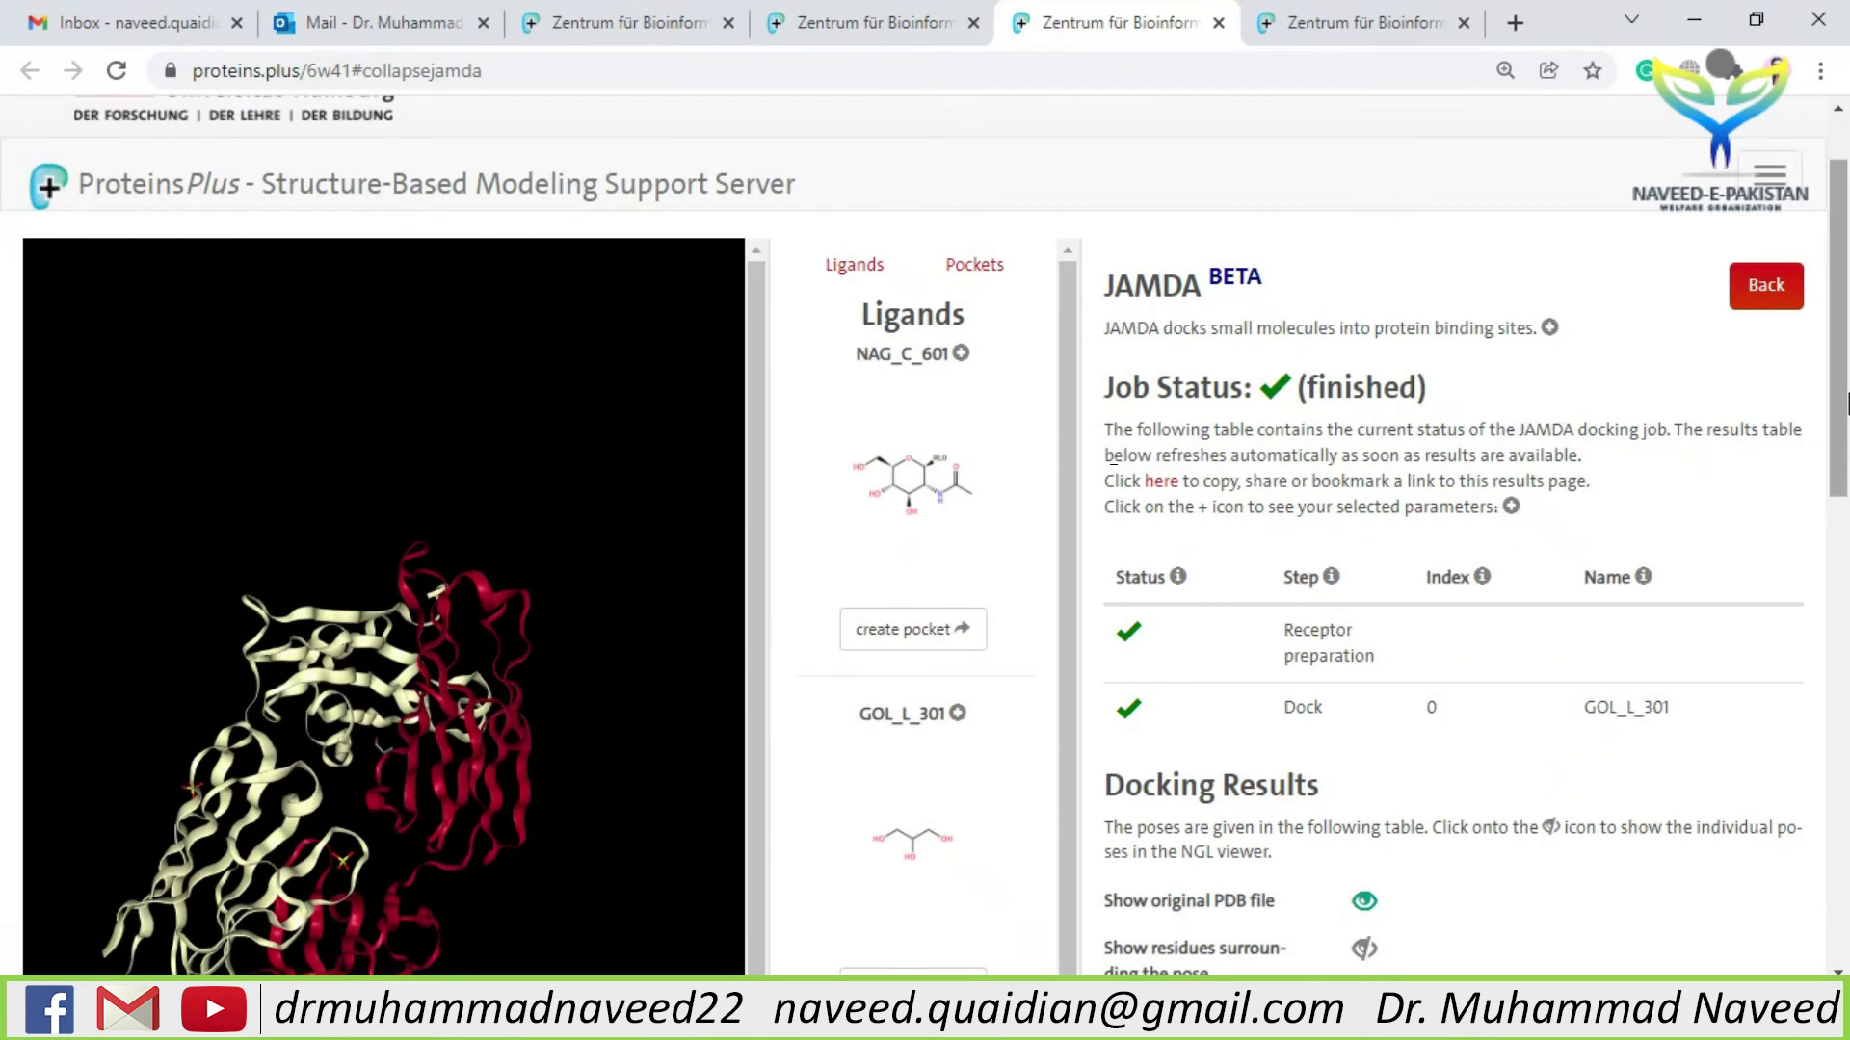
left_click_drag(1845, 405, 1824, 665)
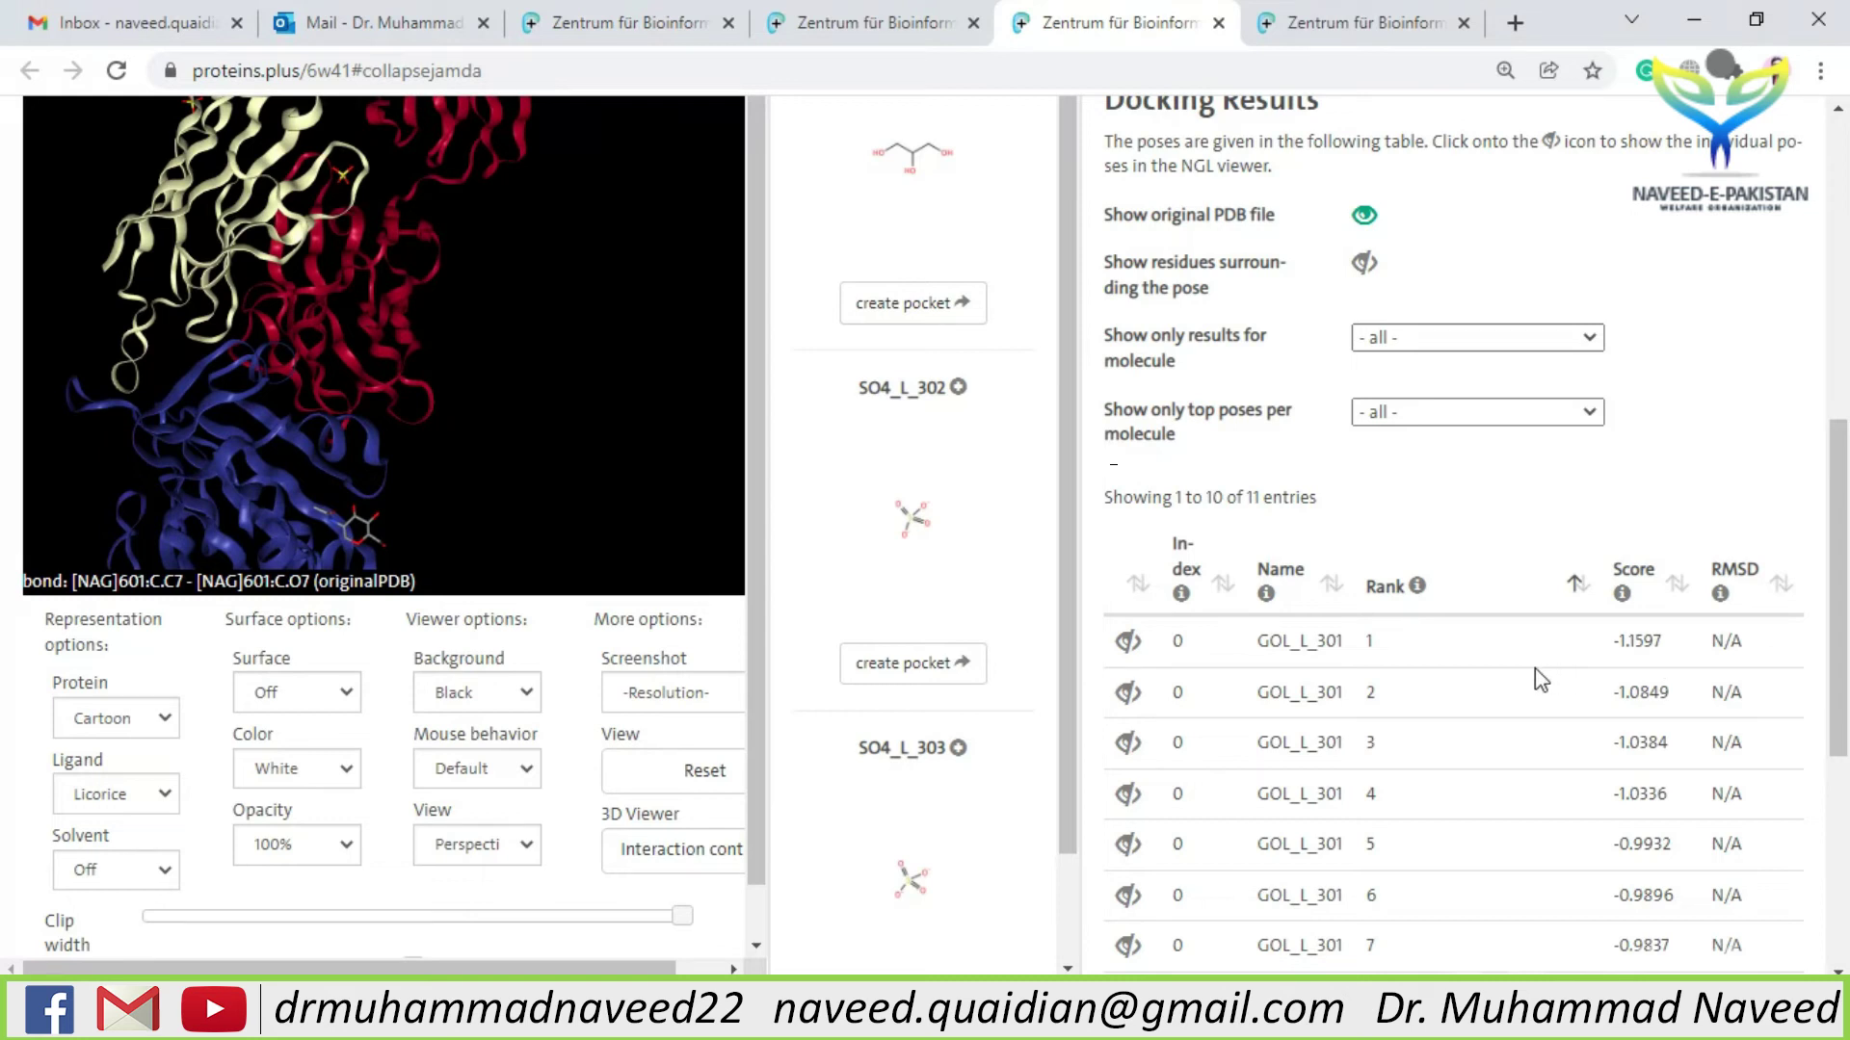
left_click(1127, 641)
scroll(324, 426, "up", 4)
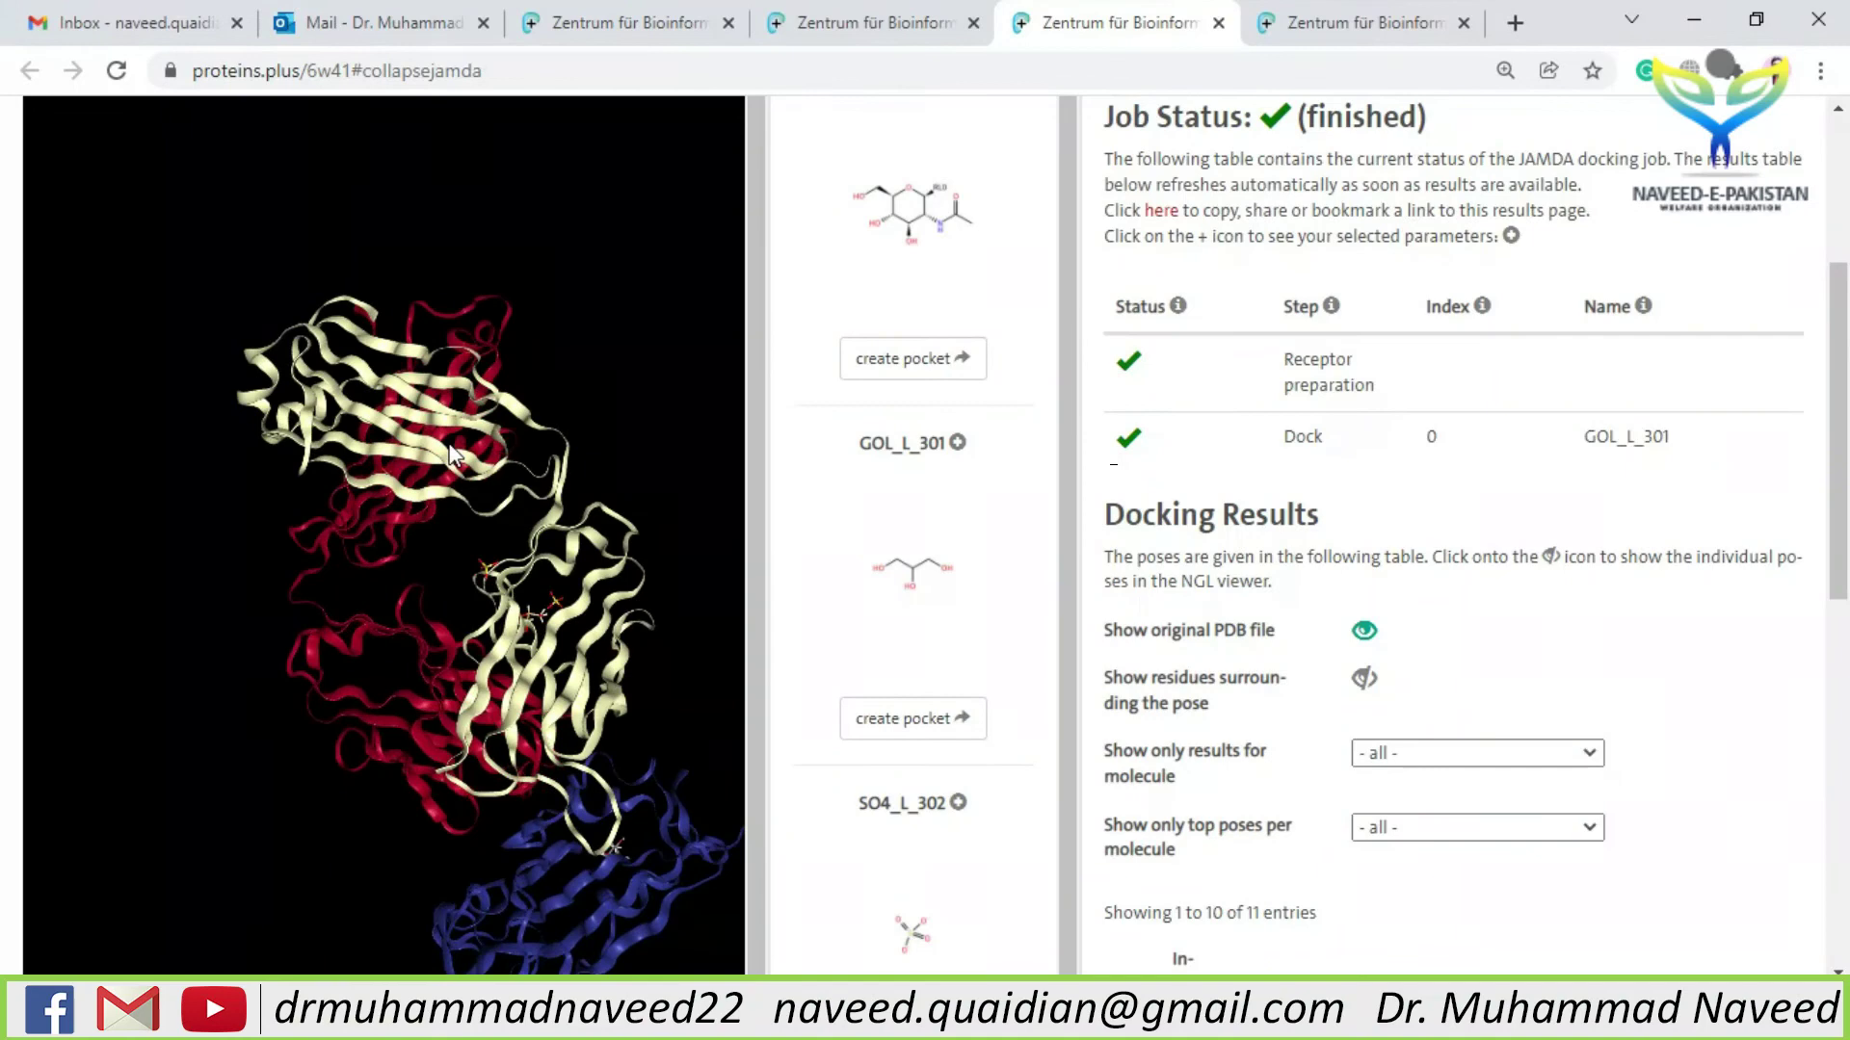
scroll(318, 496, "up", 10)
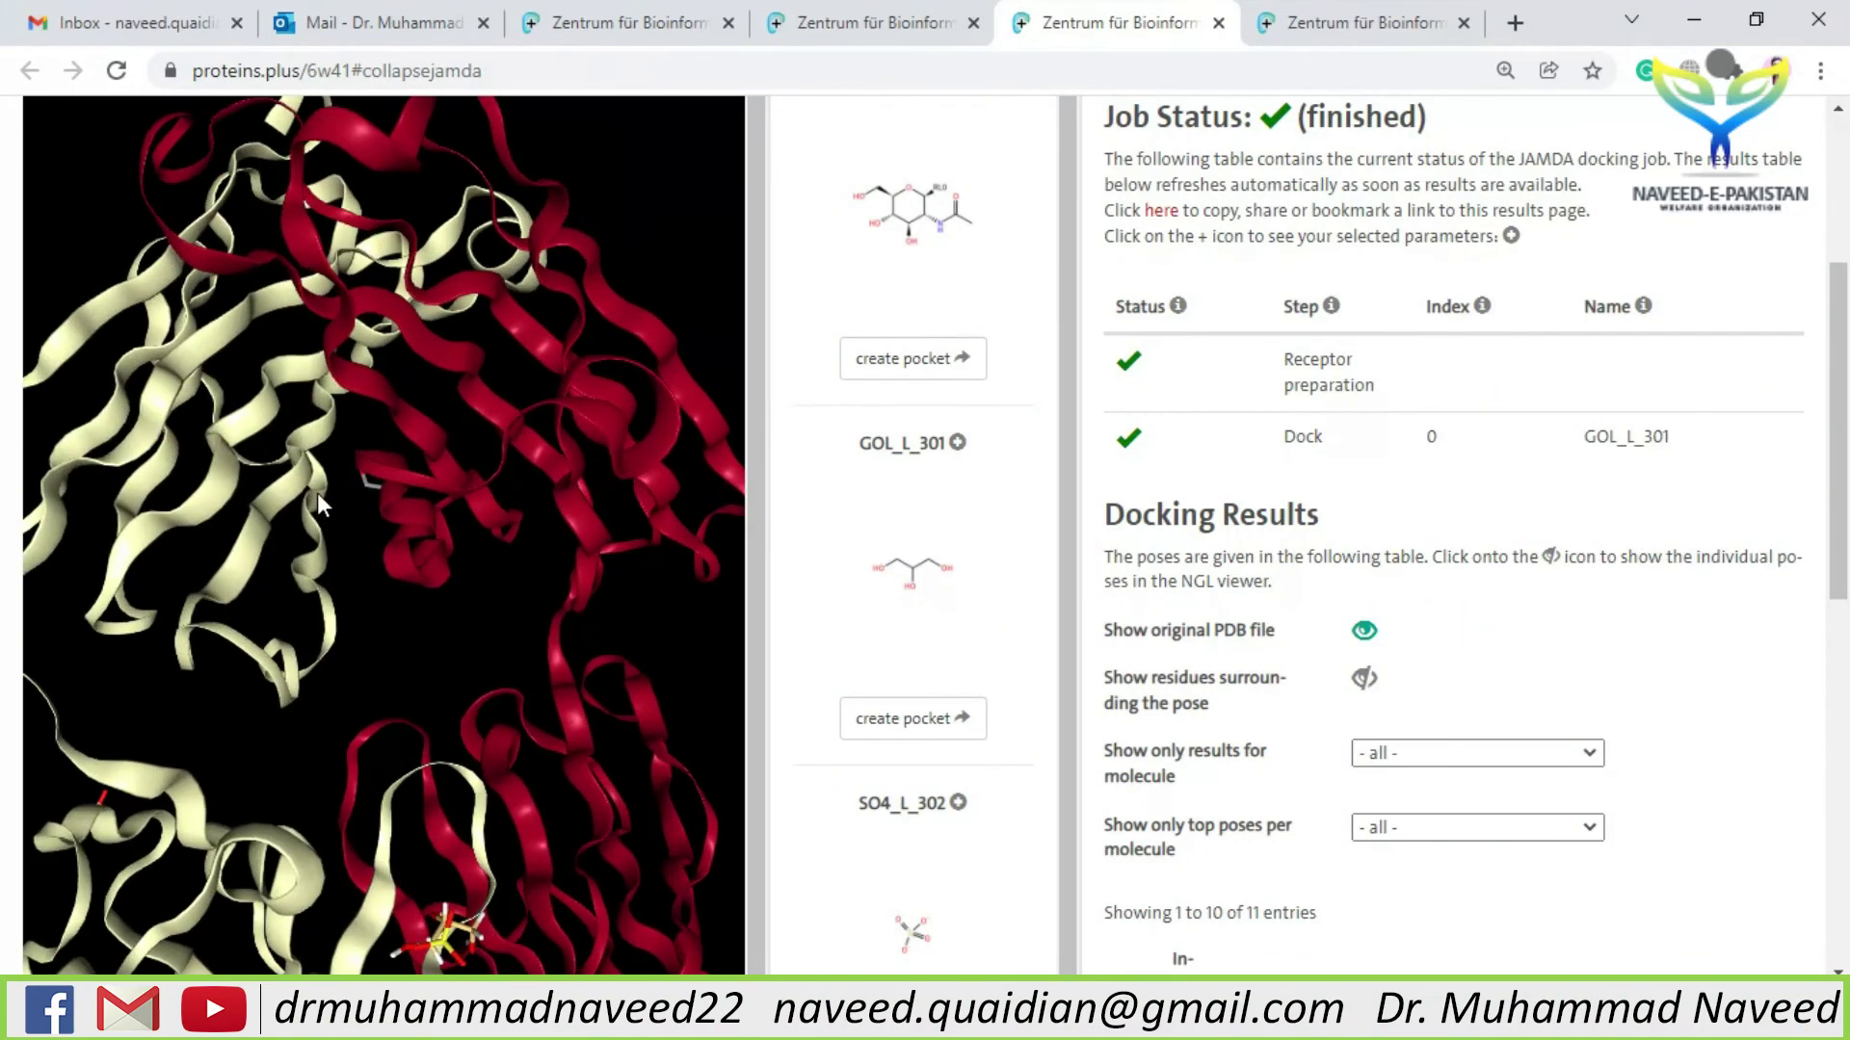
left_click_drag(456, 710, 436, 756)
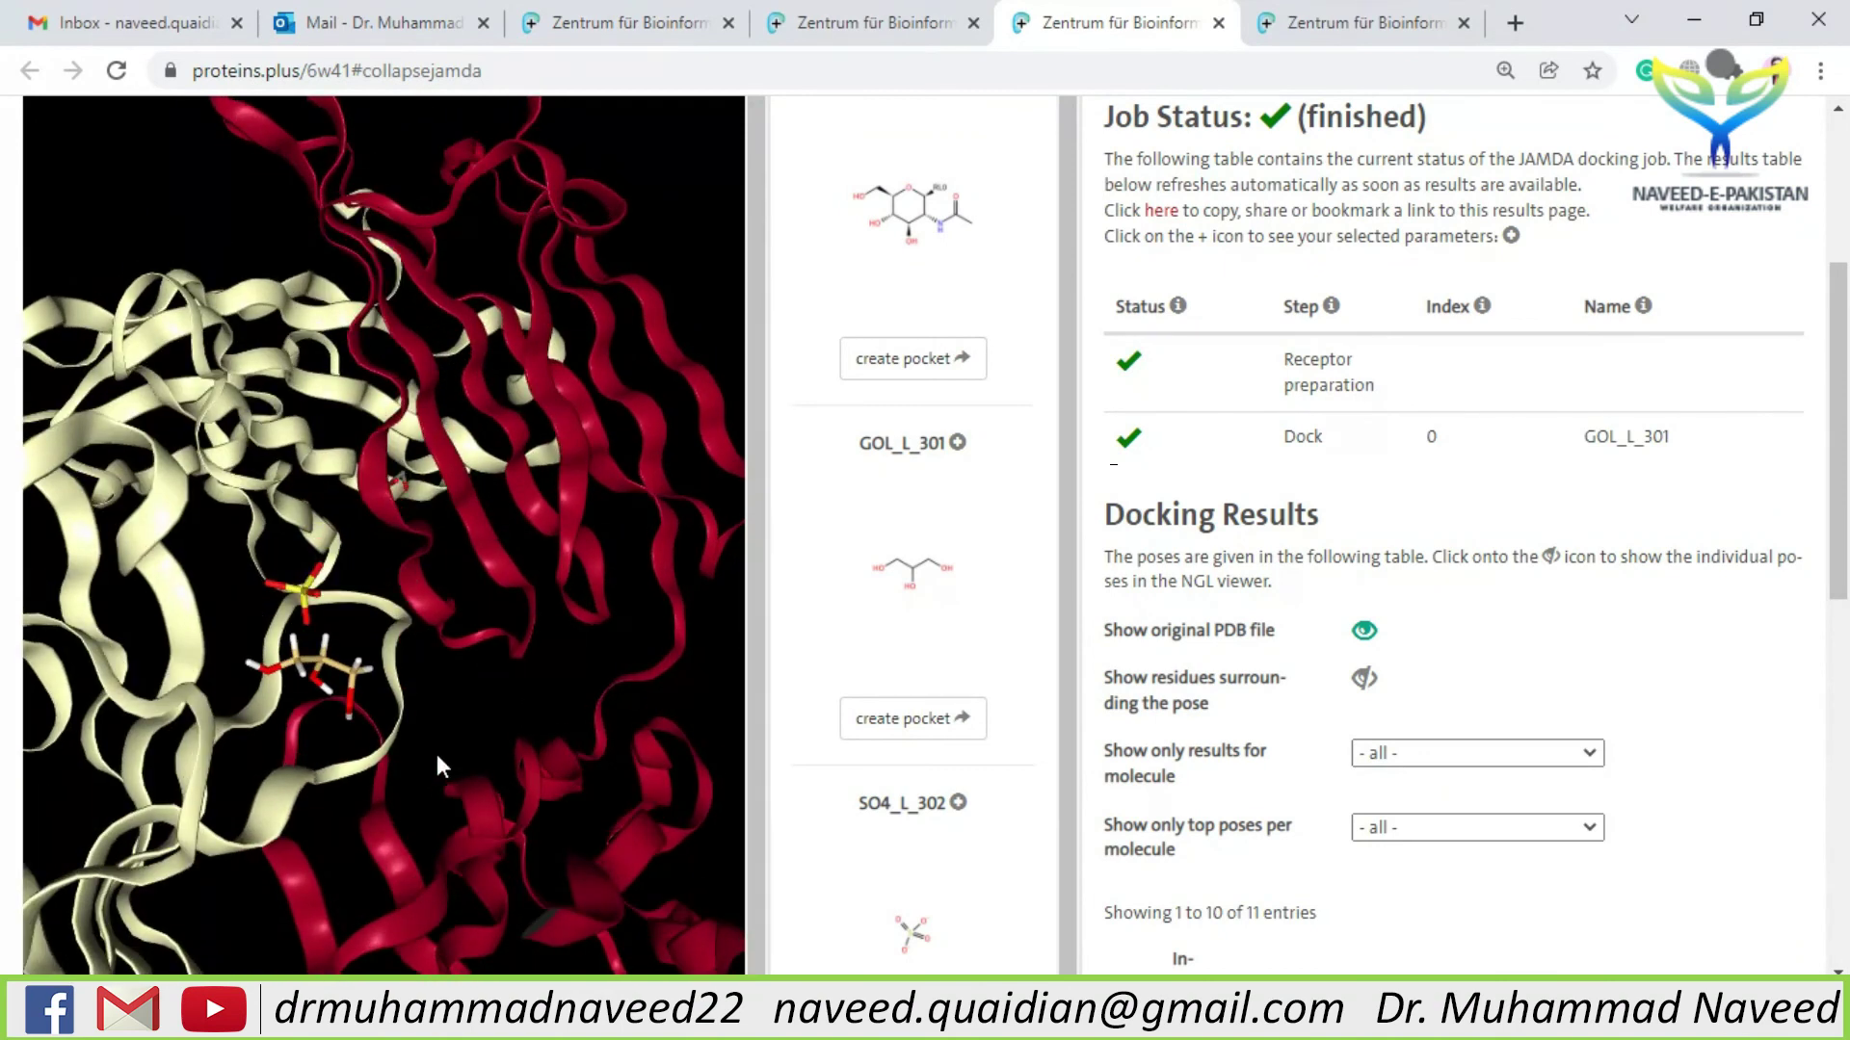
- Hide and redisplay the rank 1 docking pose to compare the binding site with and without it, leaving it hidden
scroll(1247, 698, "down", 4)
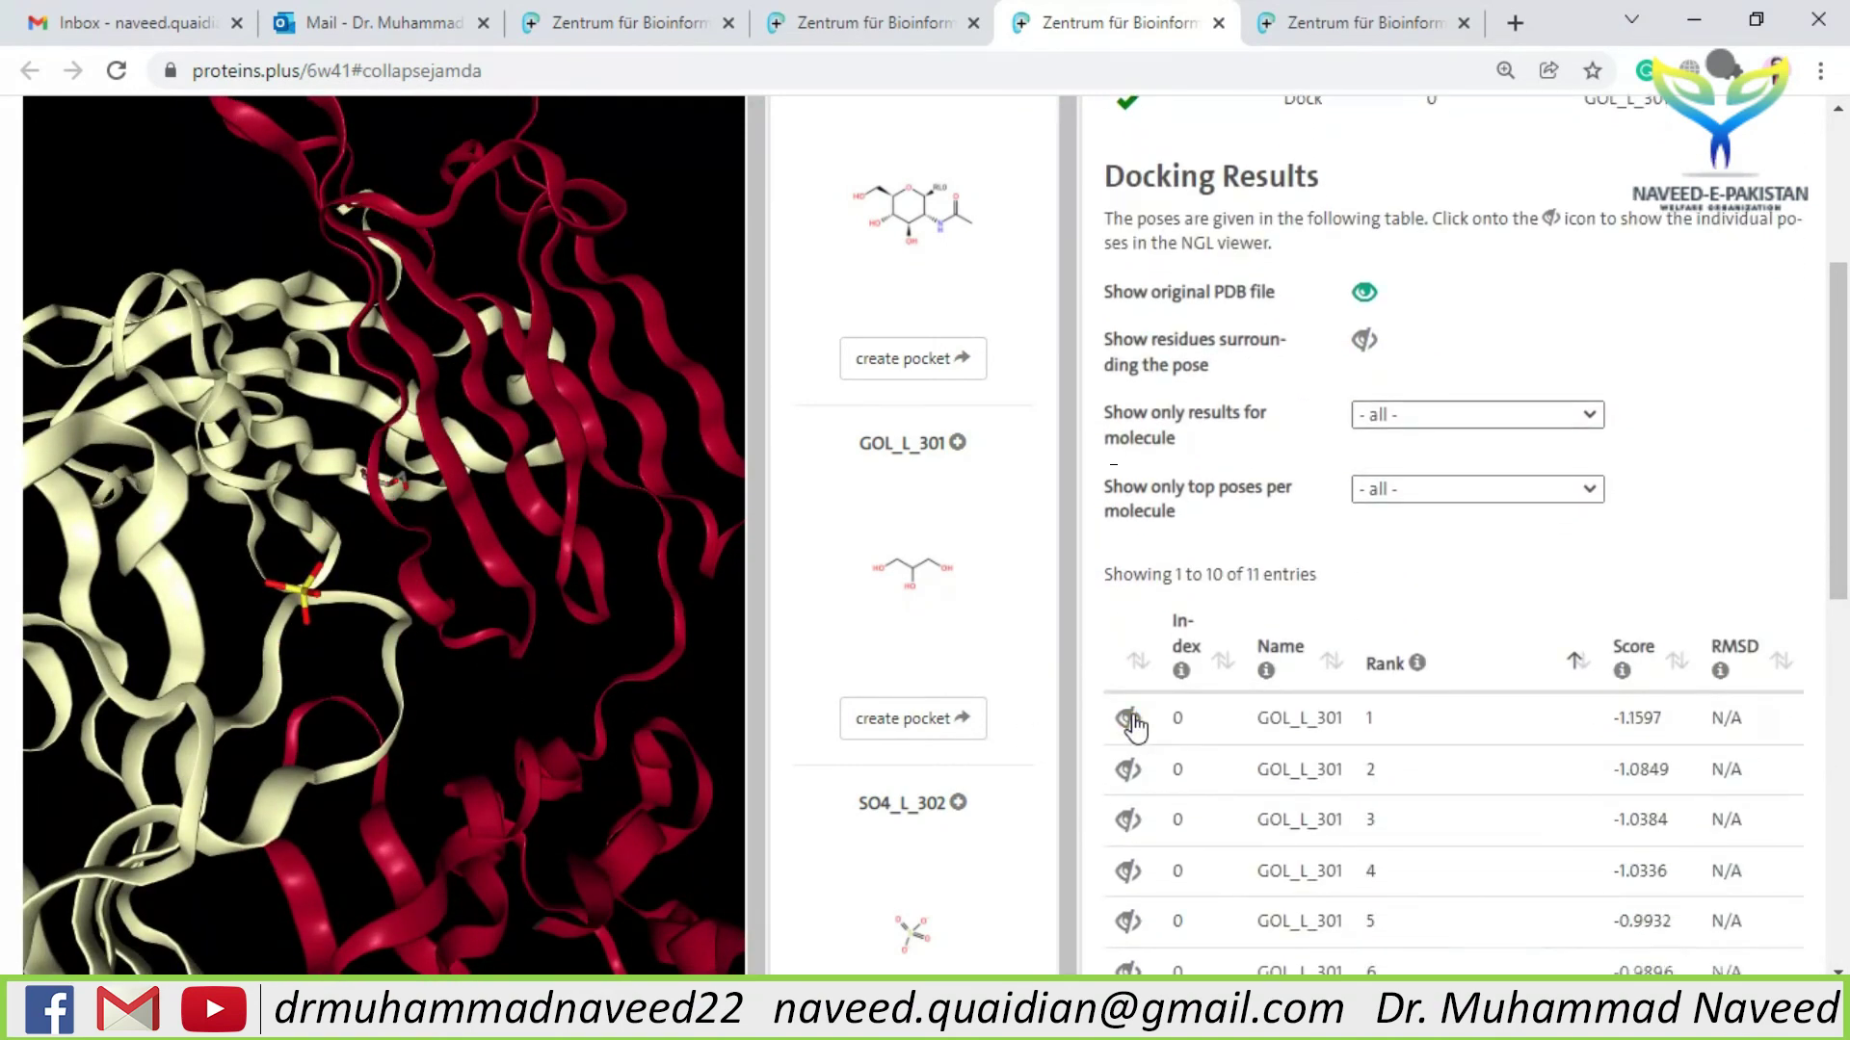
scroll(426, 623, "up", 3)
left_click_drag(428, 626, 394, 656)
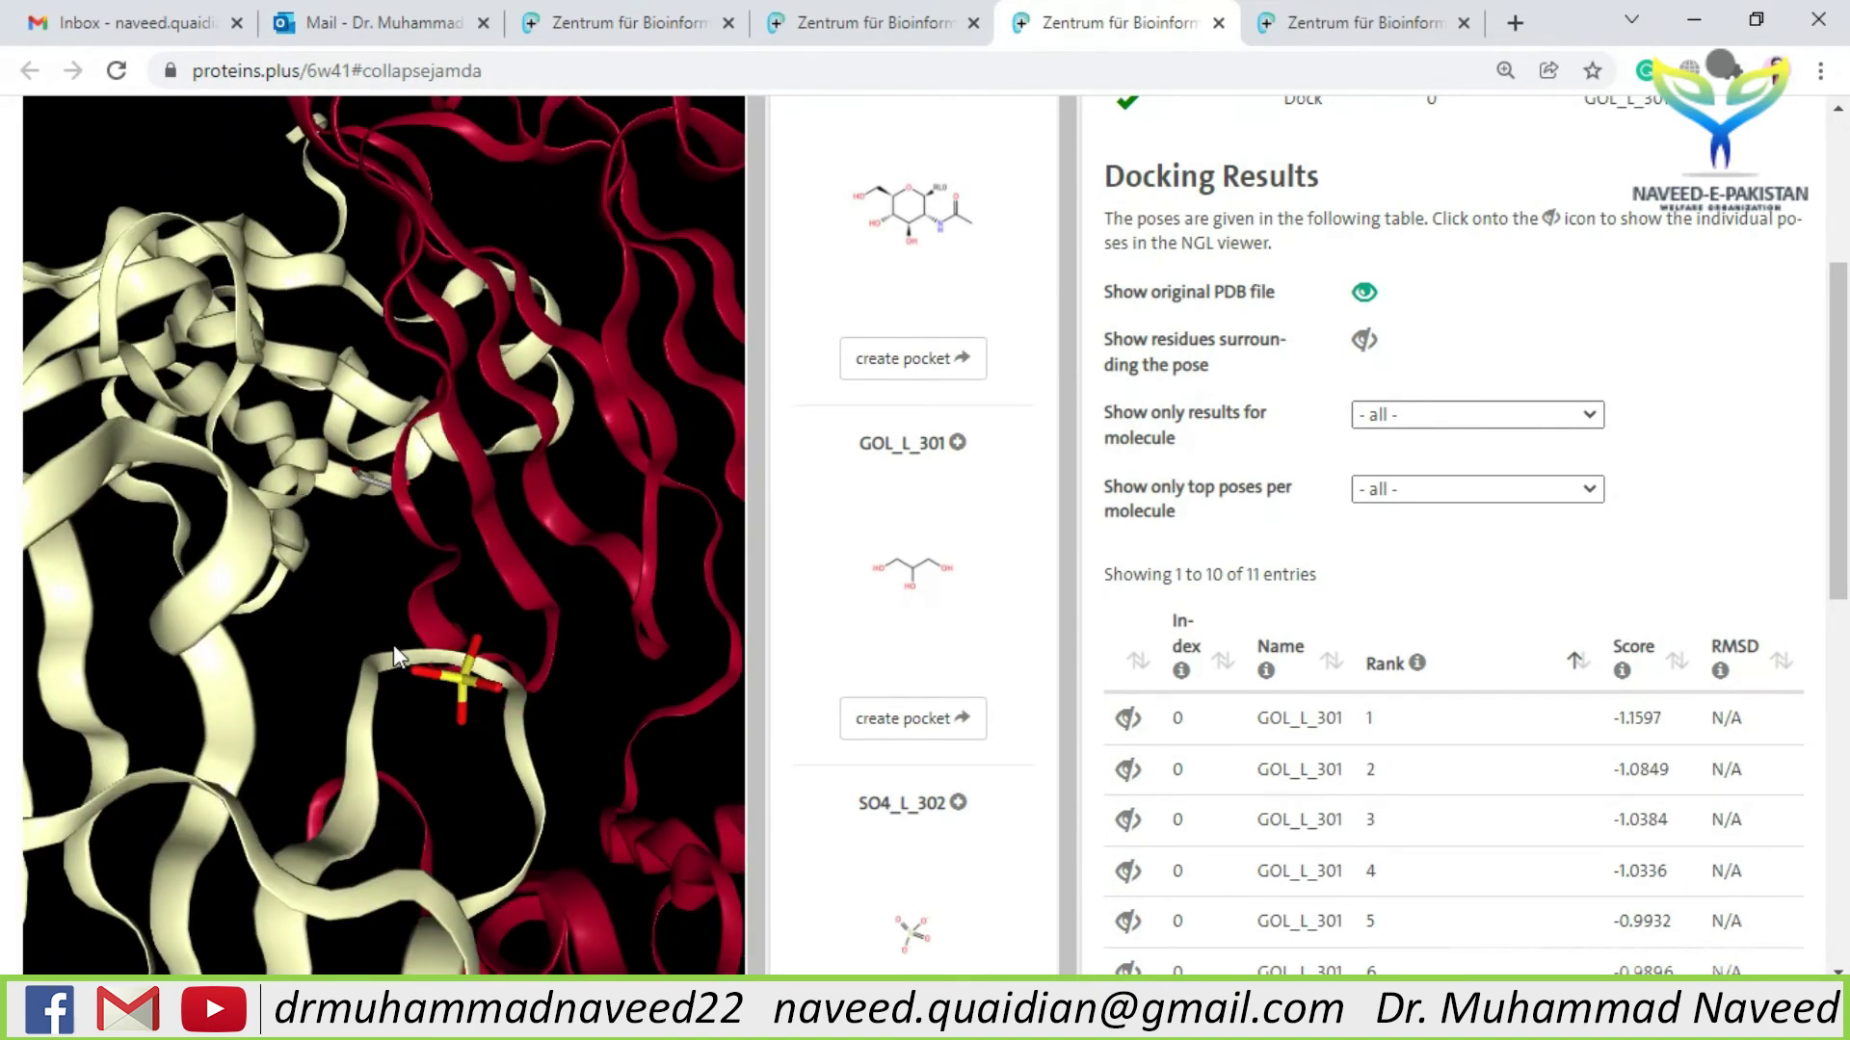
left_click(1127, 720)
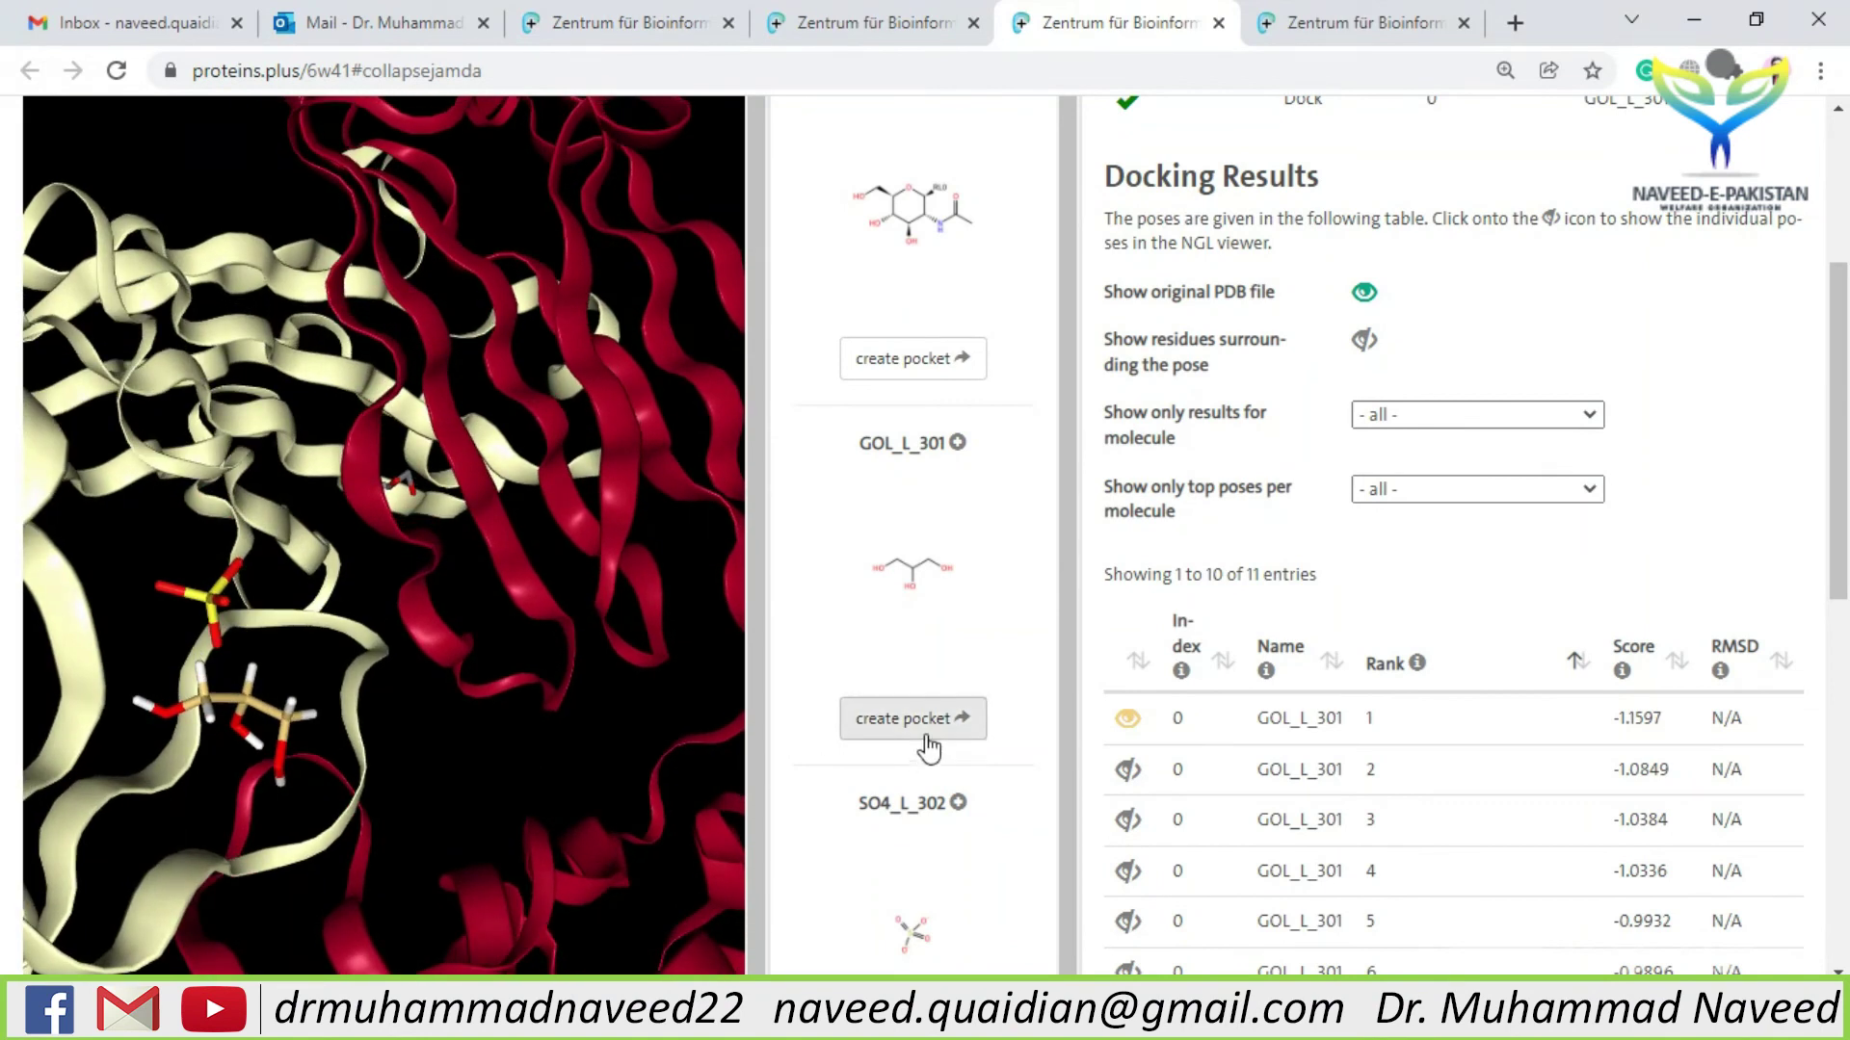
left_click(1127, 721)
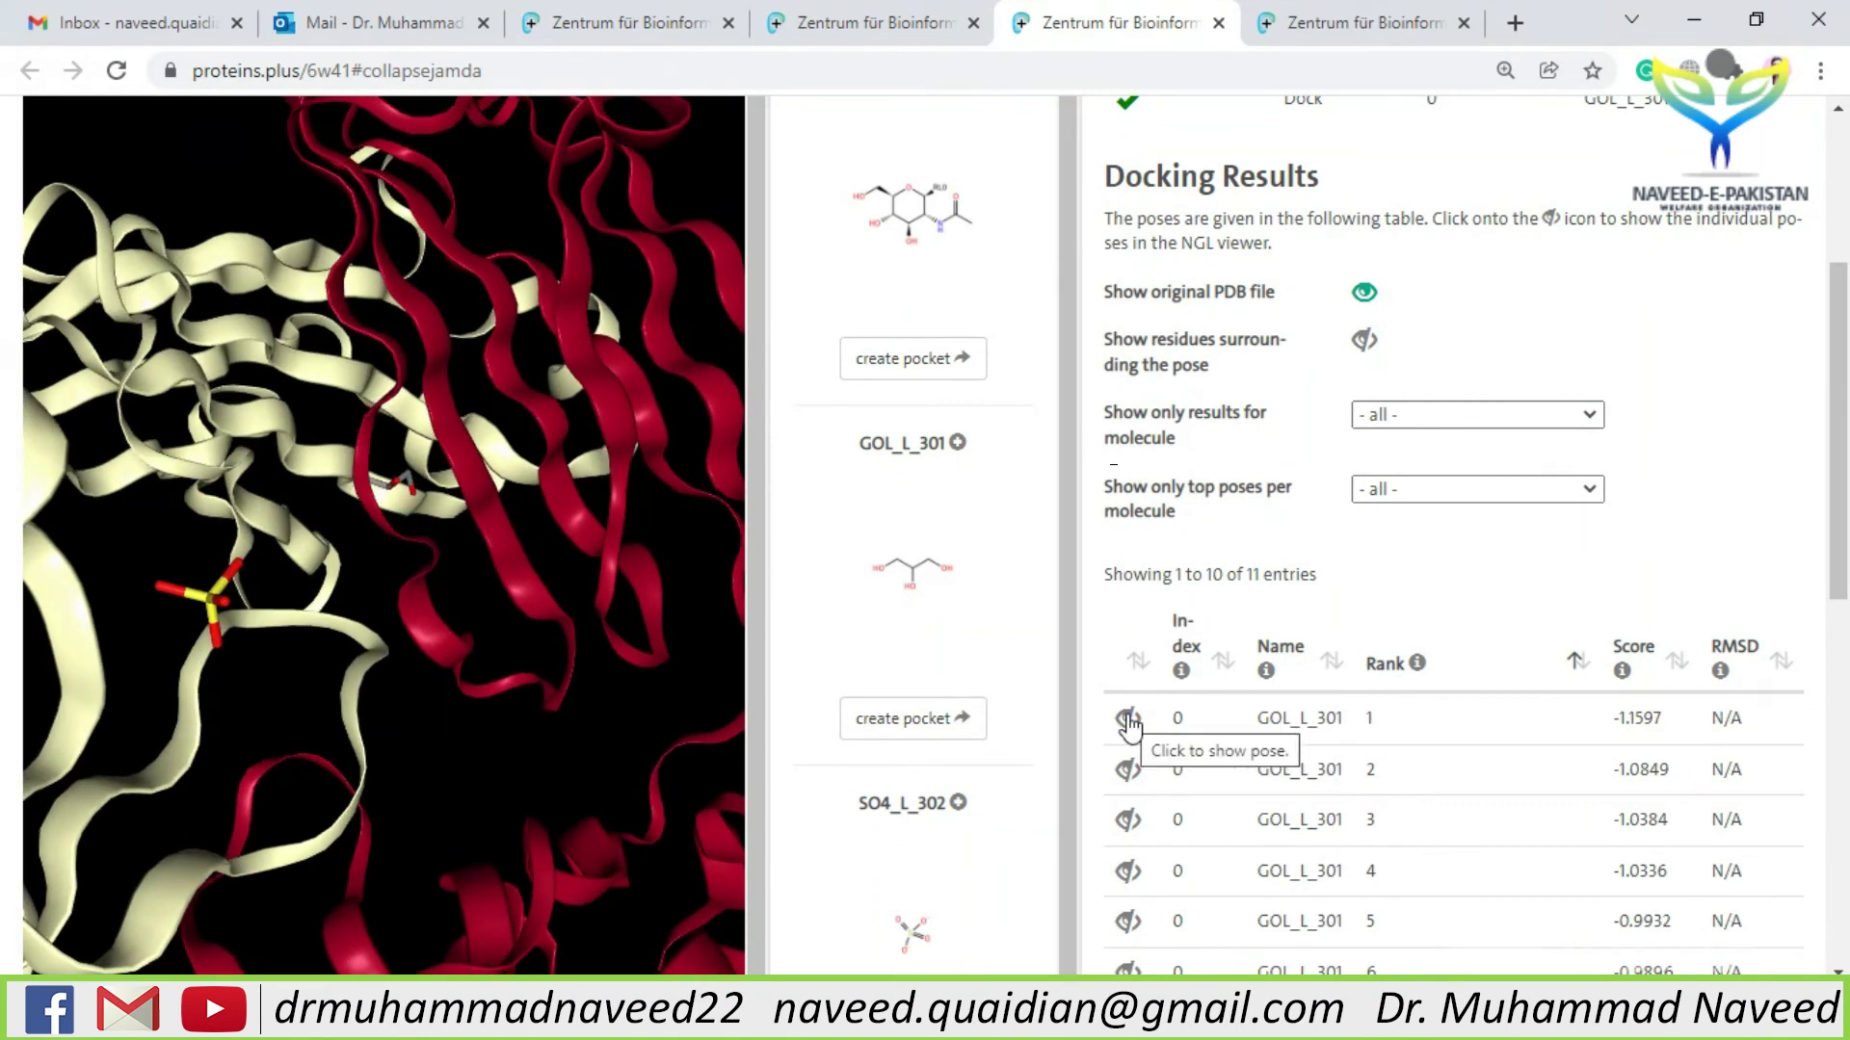
- Show the rank 2 docking pose of GOL_L_301 with its surrounding residues and inspect them up close in the 3D viewer
left_click(1127, 771)
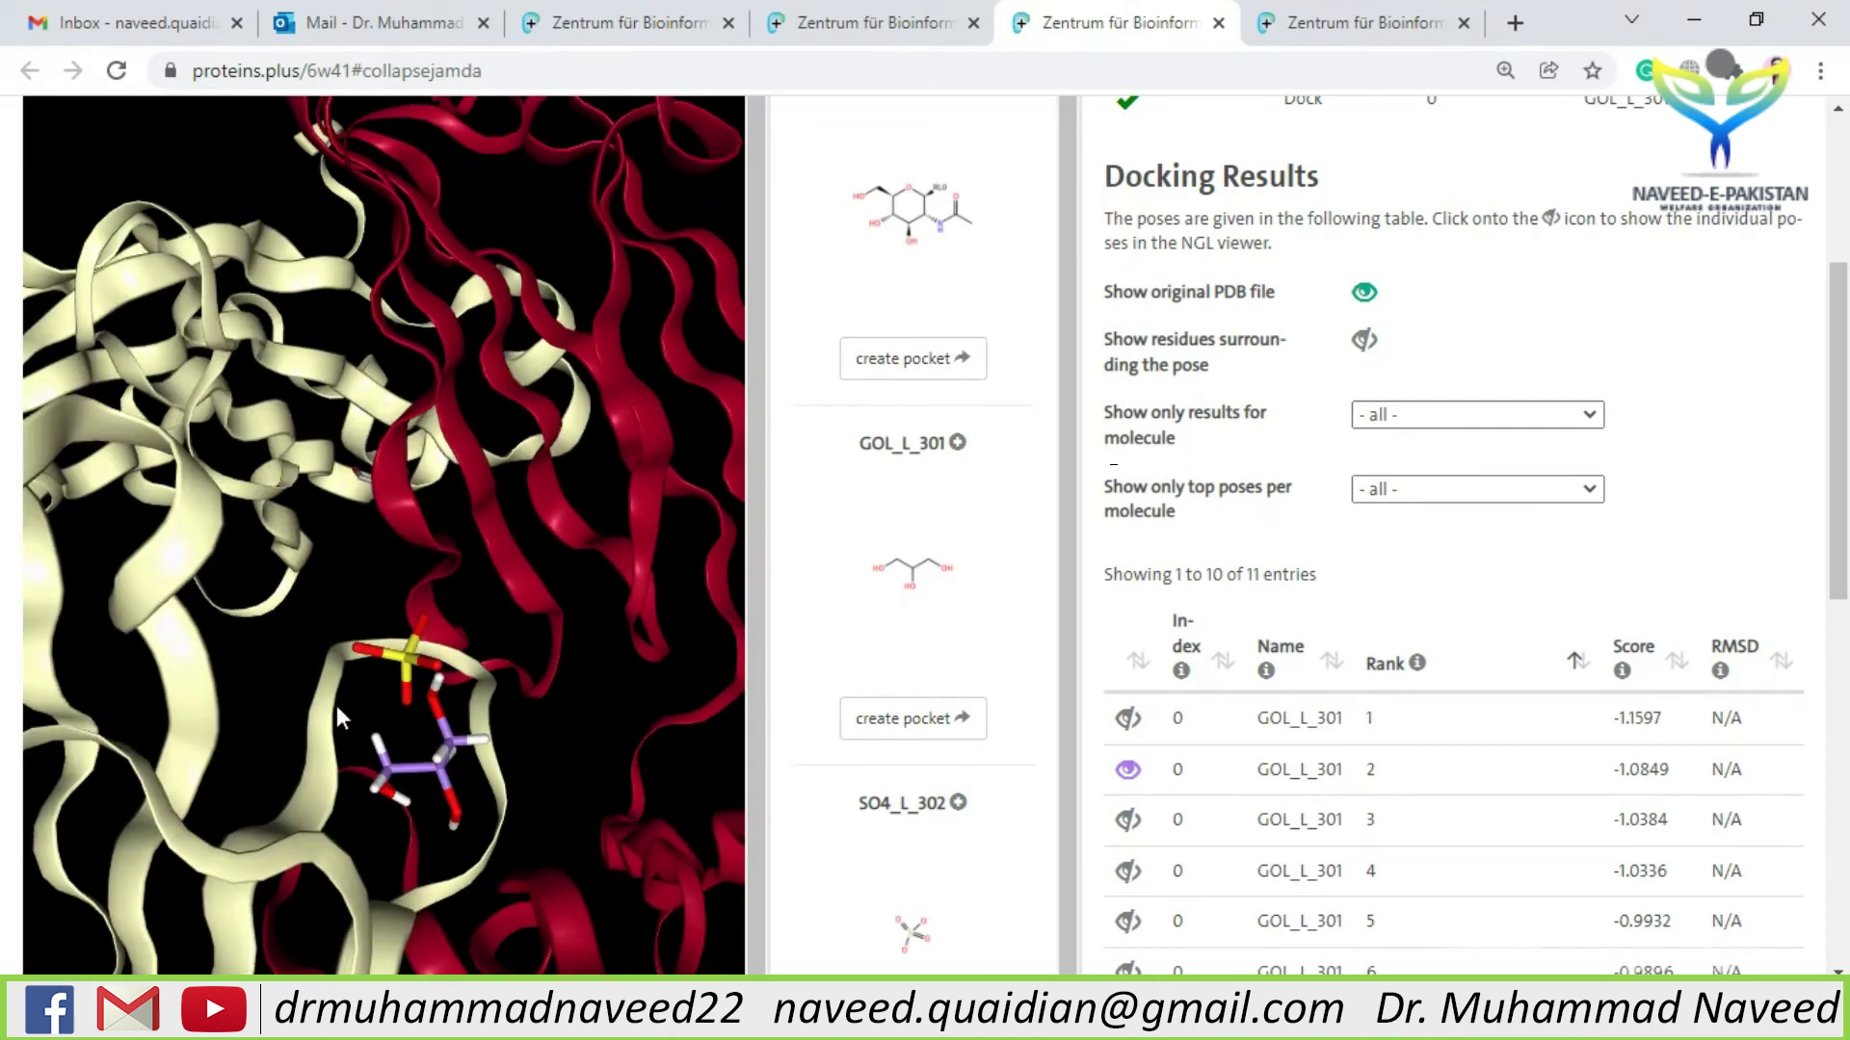
left_click(1363, 345)
left_click_drag(524, 719, 496, 665)
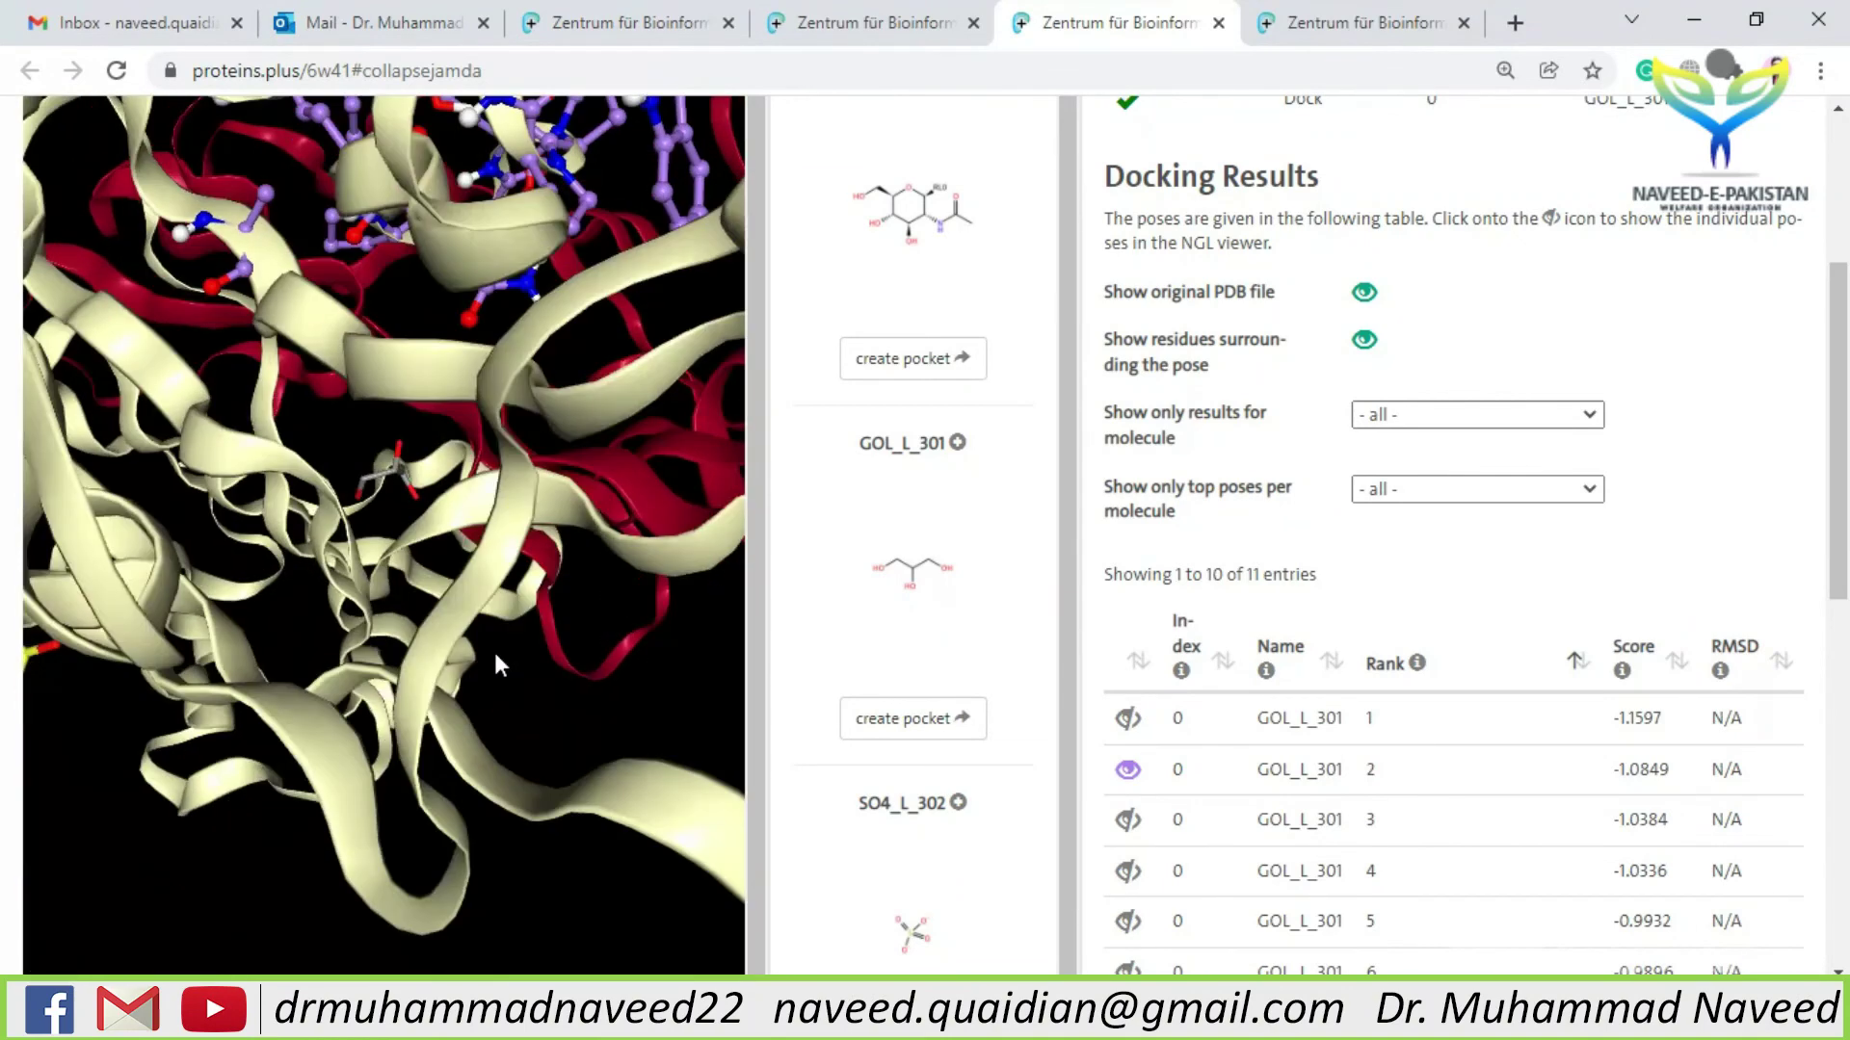
scroll(494, 663, "up", 5)
scroll(473, 696, "up", 4)
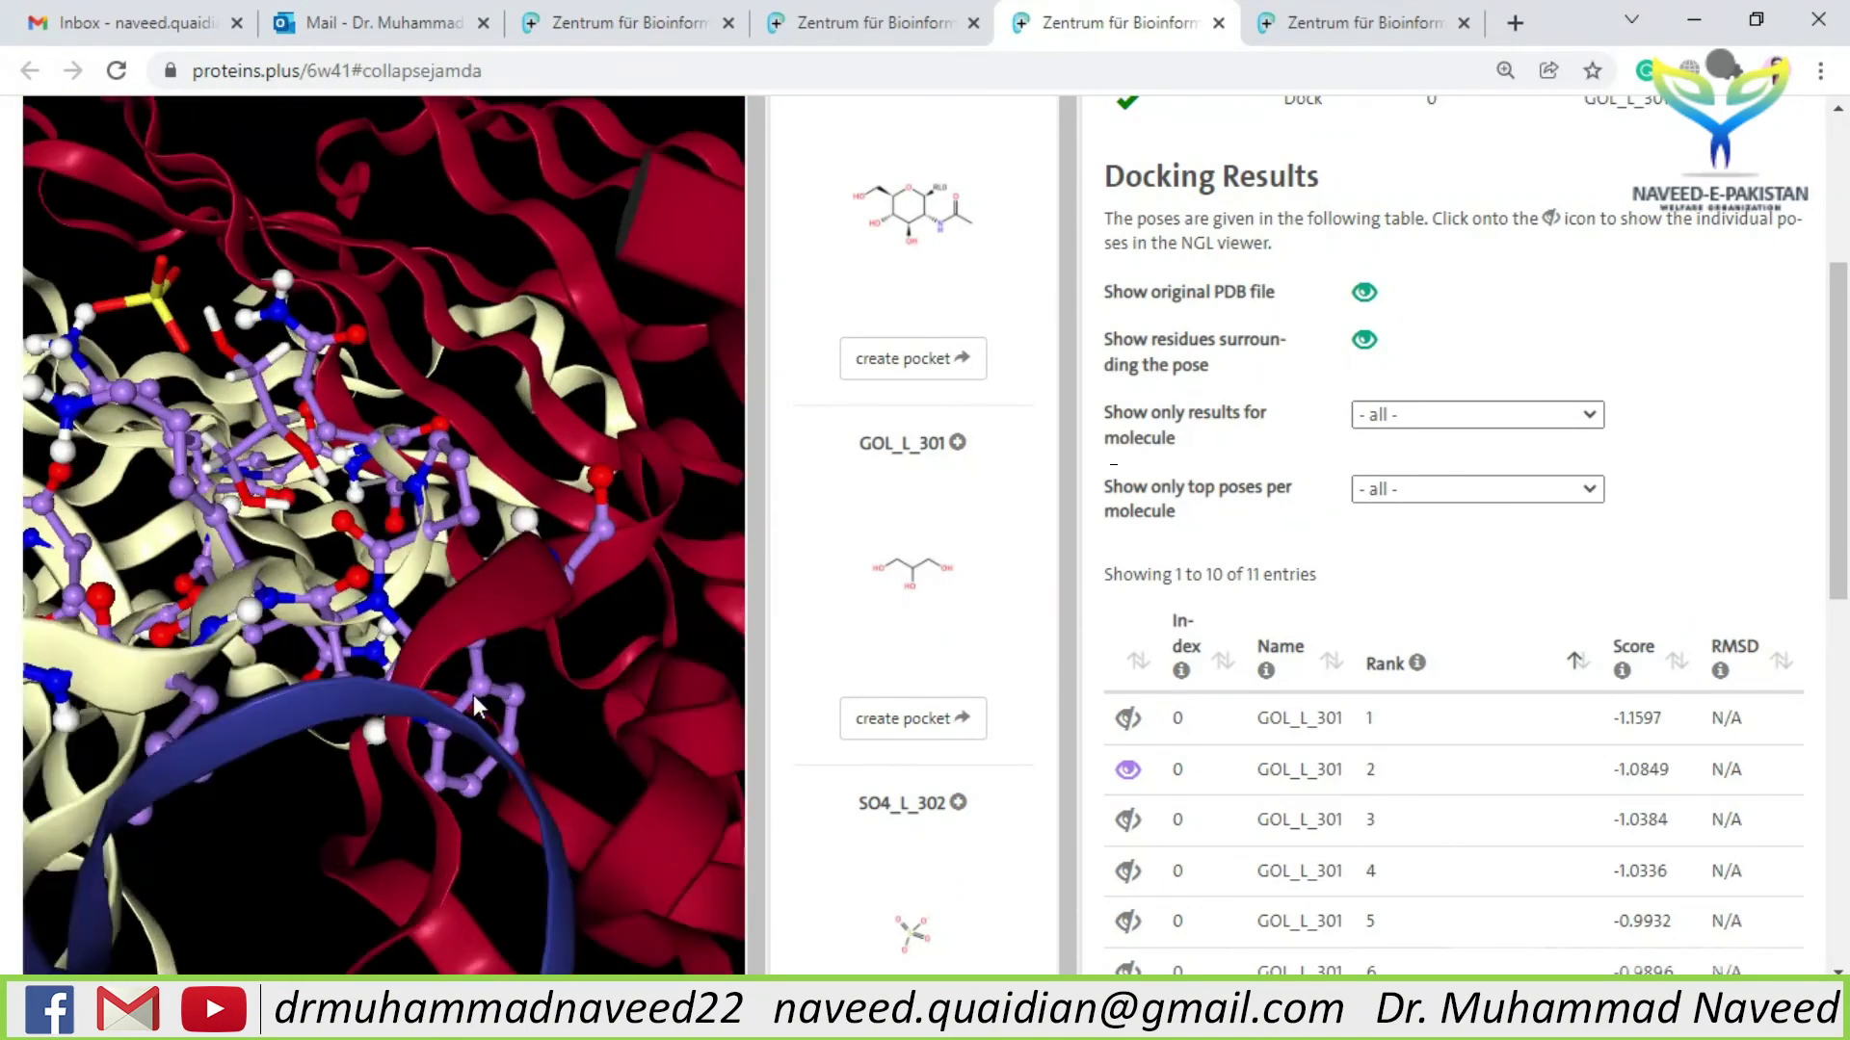
scroll(343, 611, "up", 2)
scroll(343, 611, "up", 2)
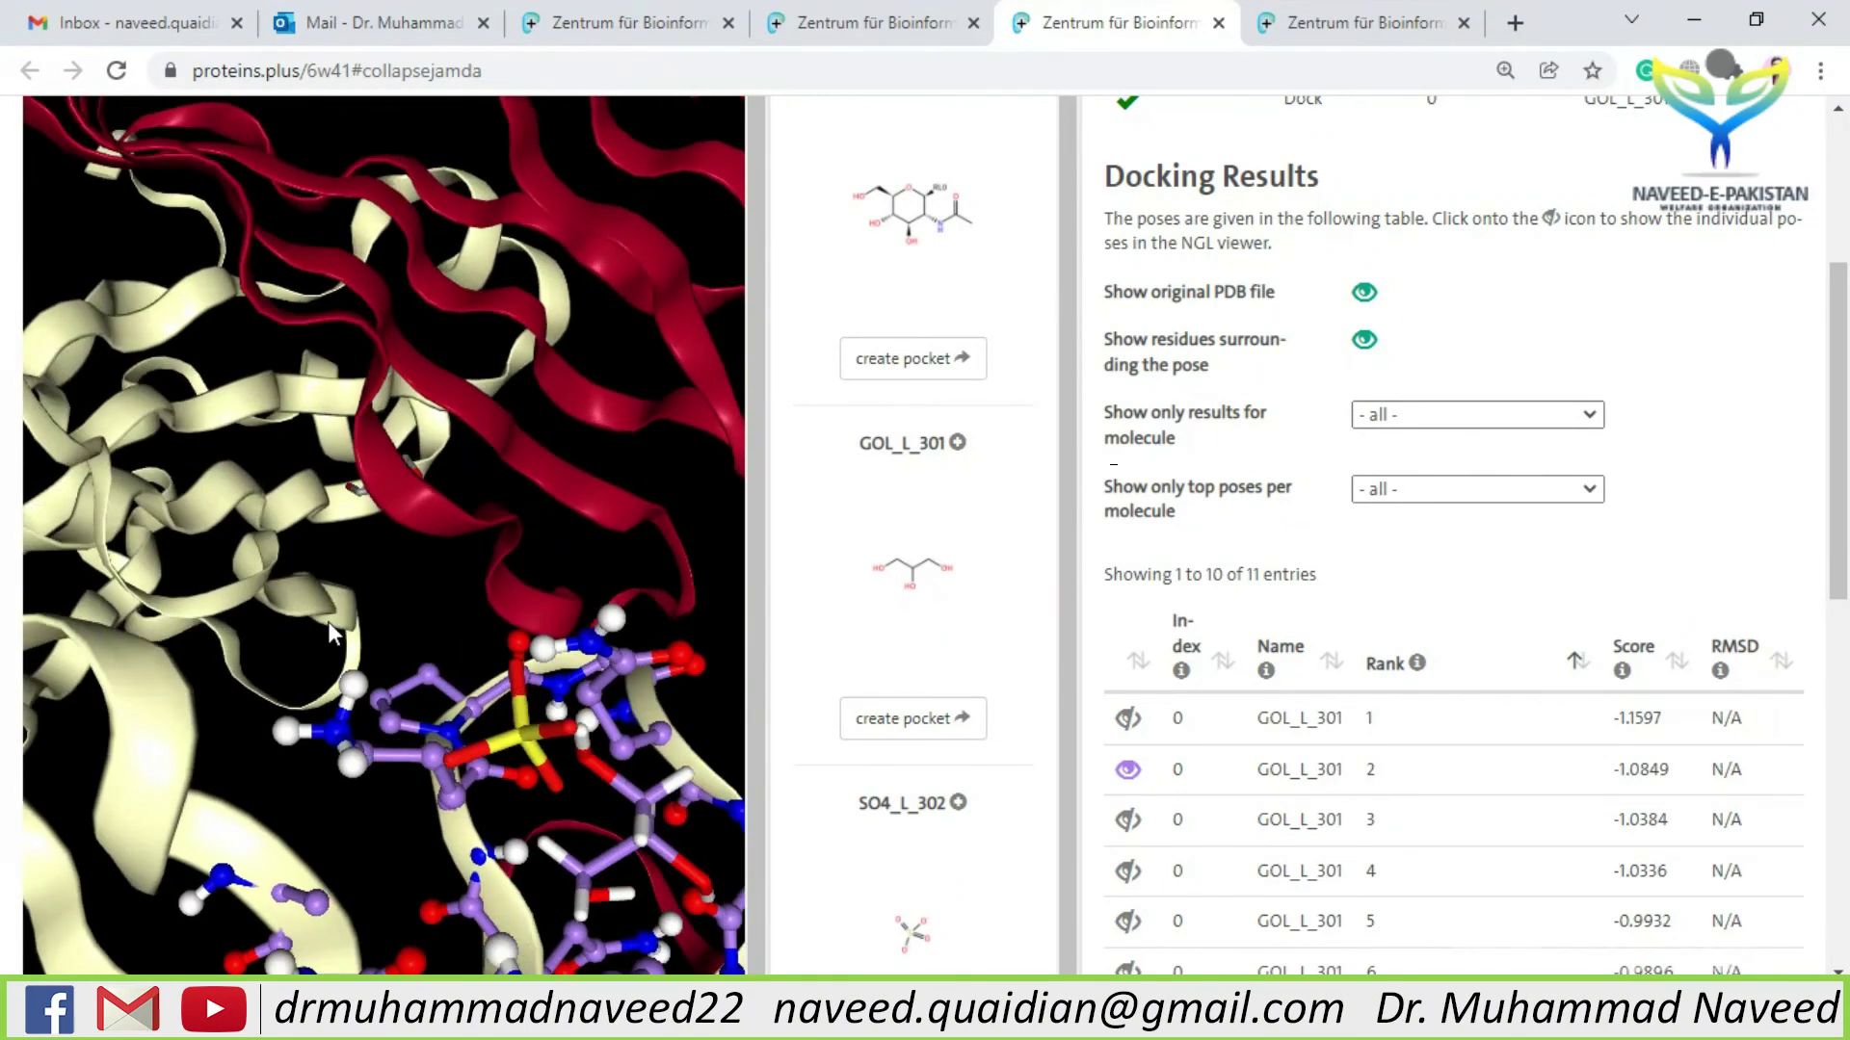
- Return to the 6W41 tool overview and look over the JAMDA description and neighbouring tool entries
left_click(643, 21)
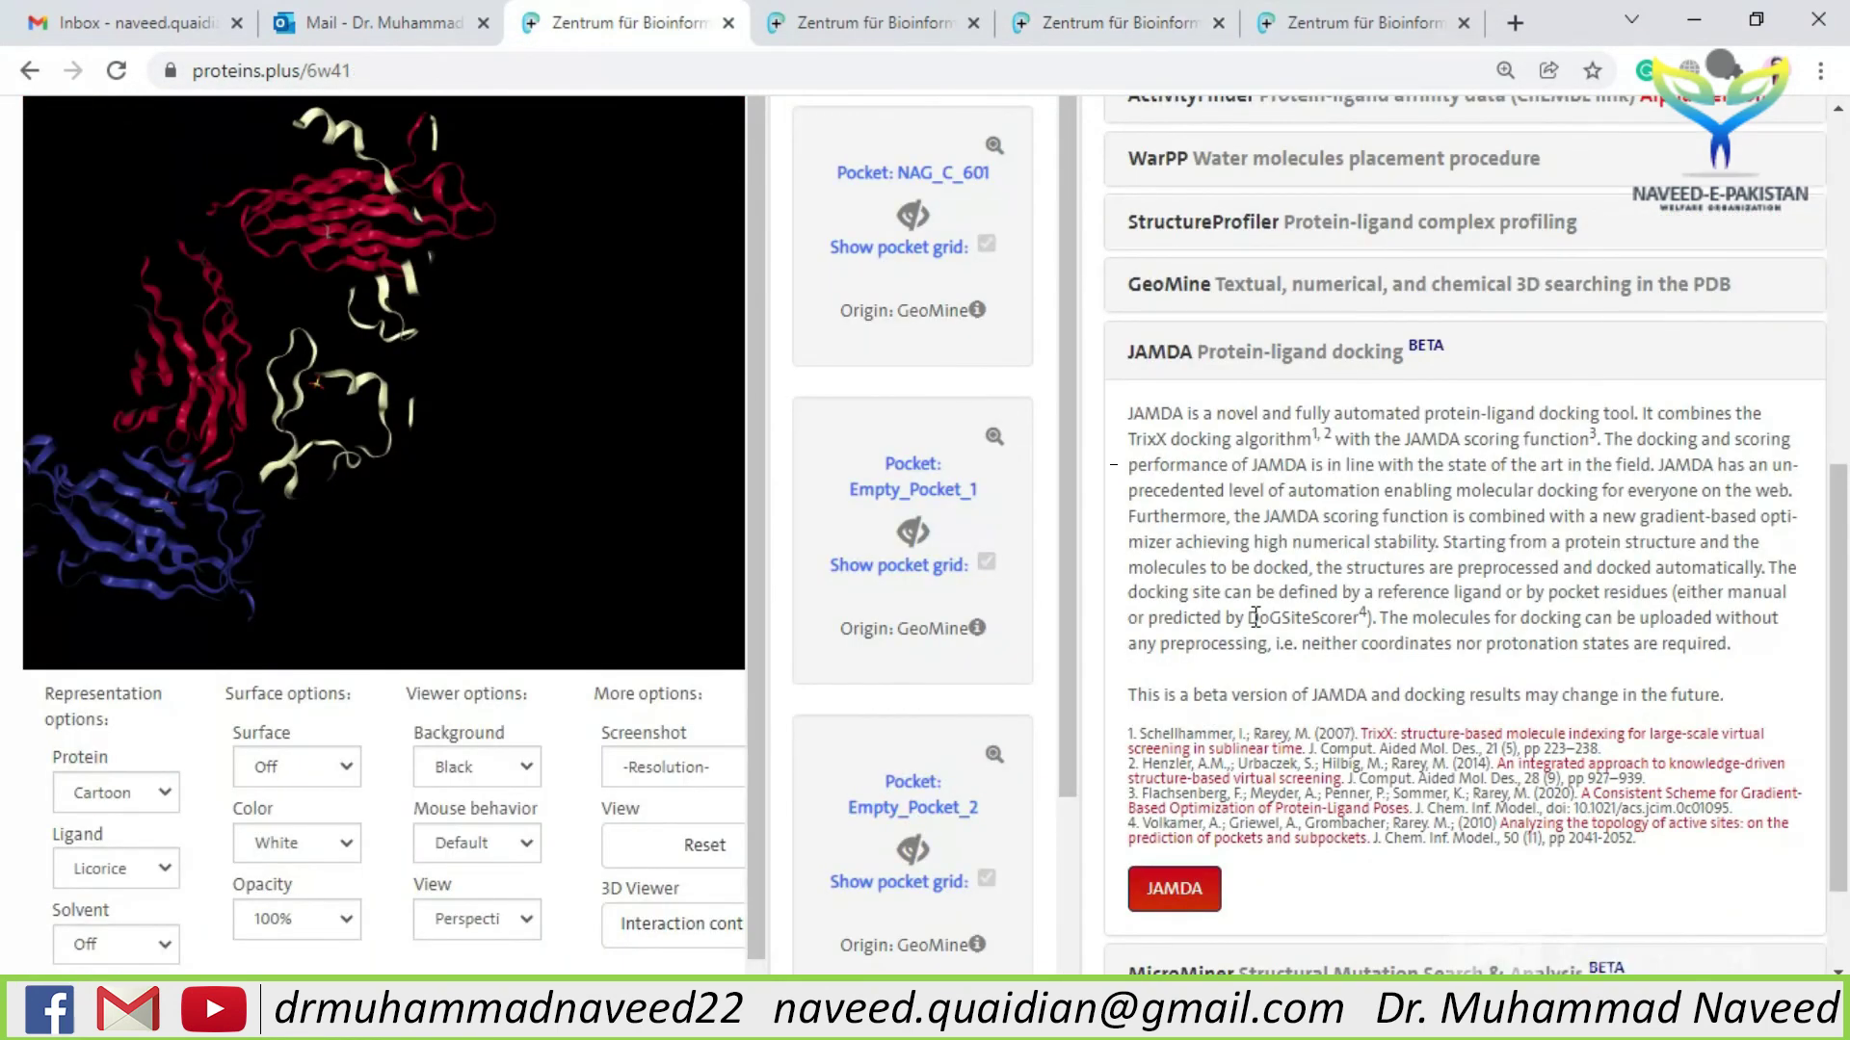
scroll(1811, 645, "down", 2)
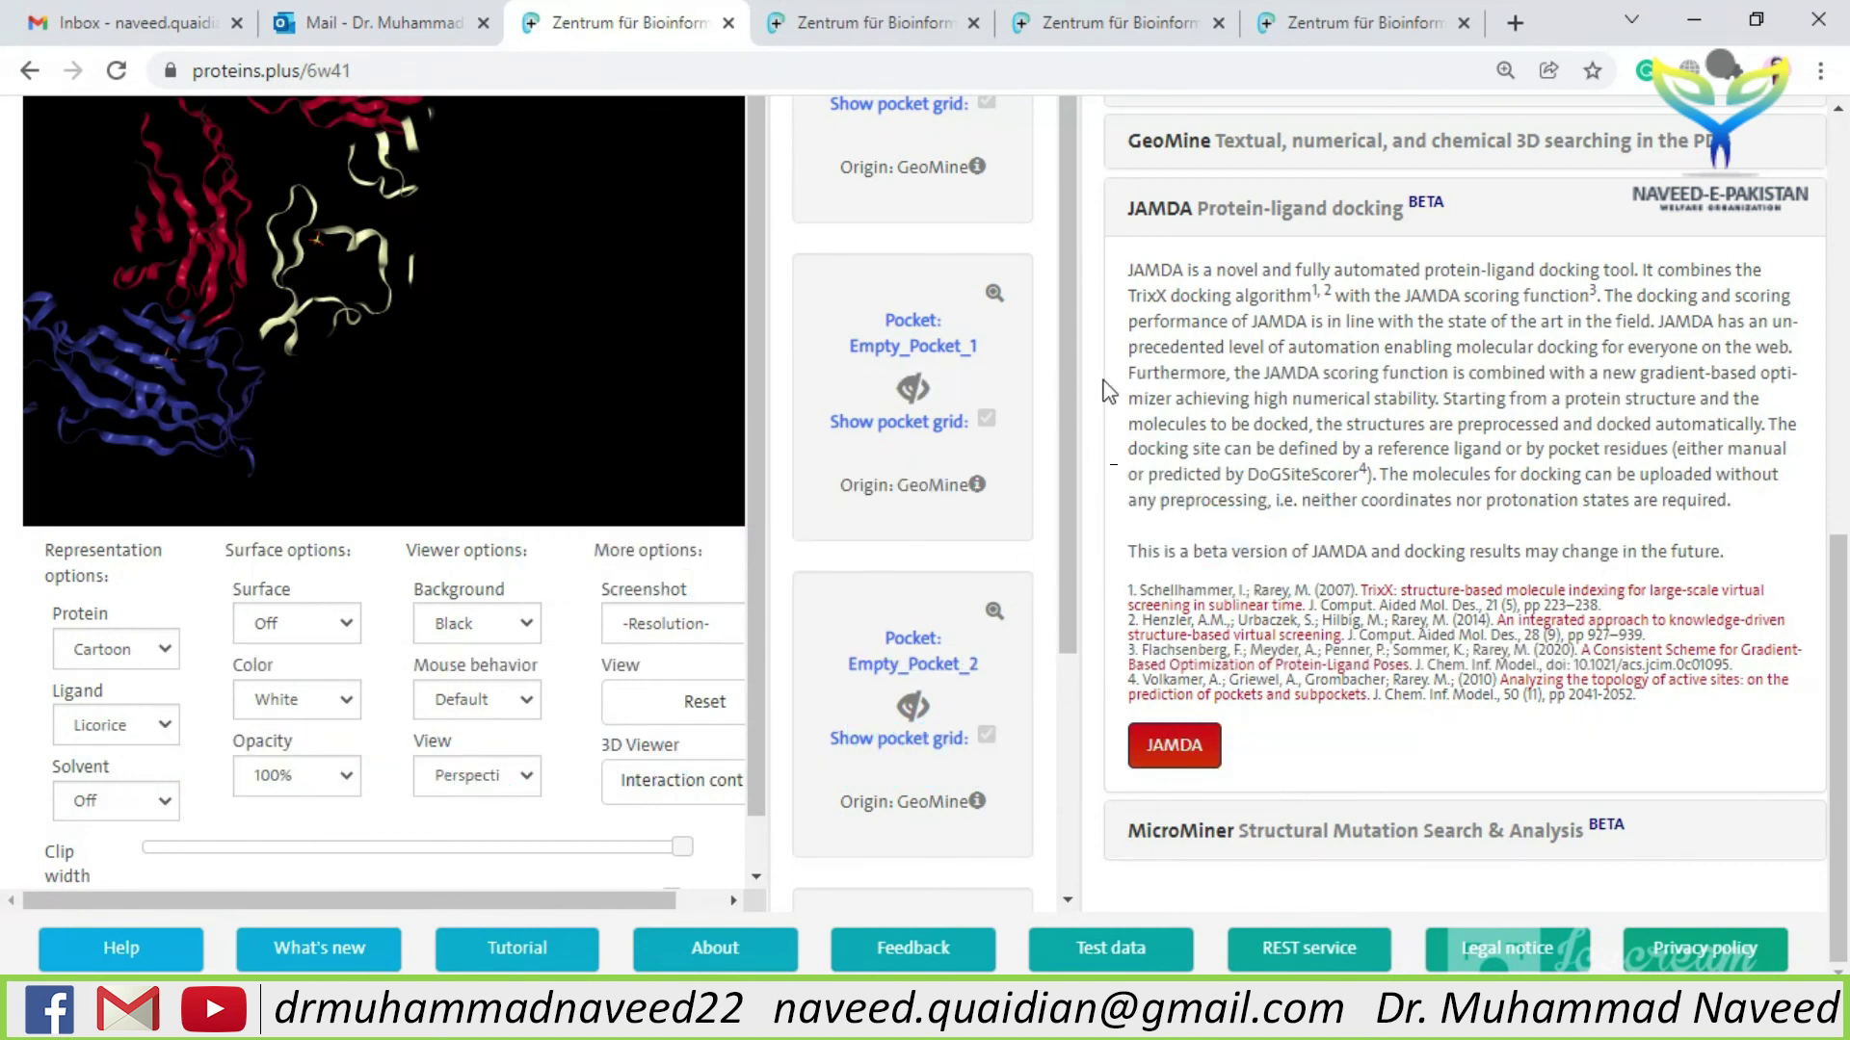
scroll(1106, 390, "up", 4)
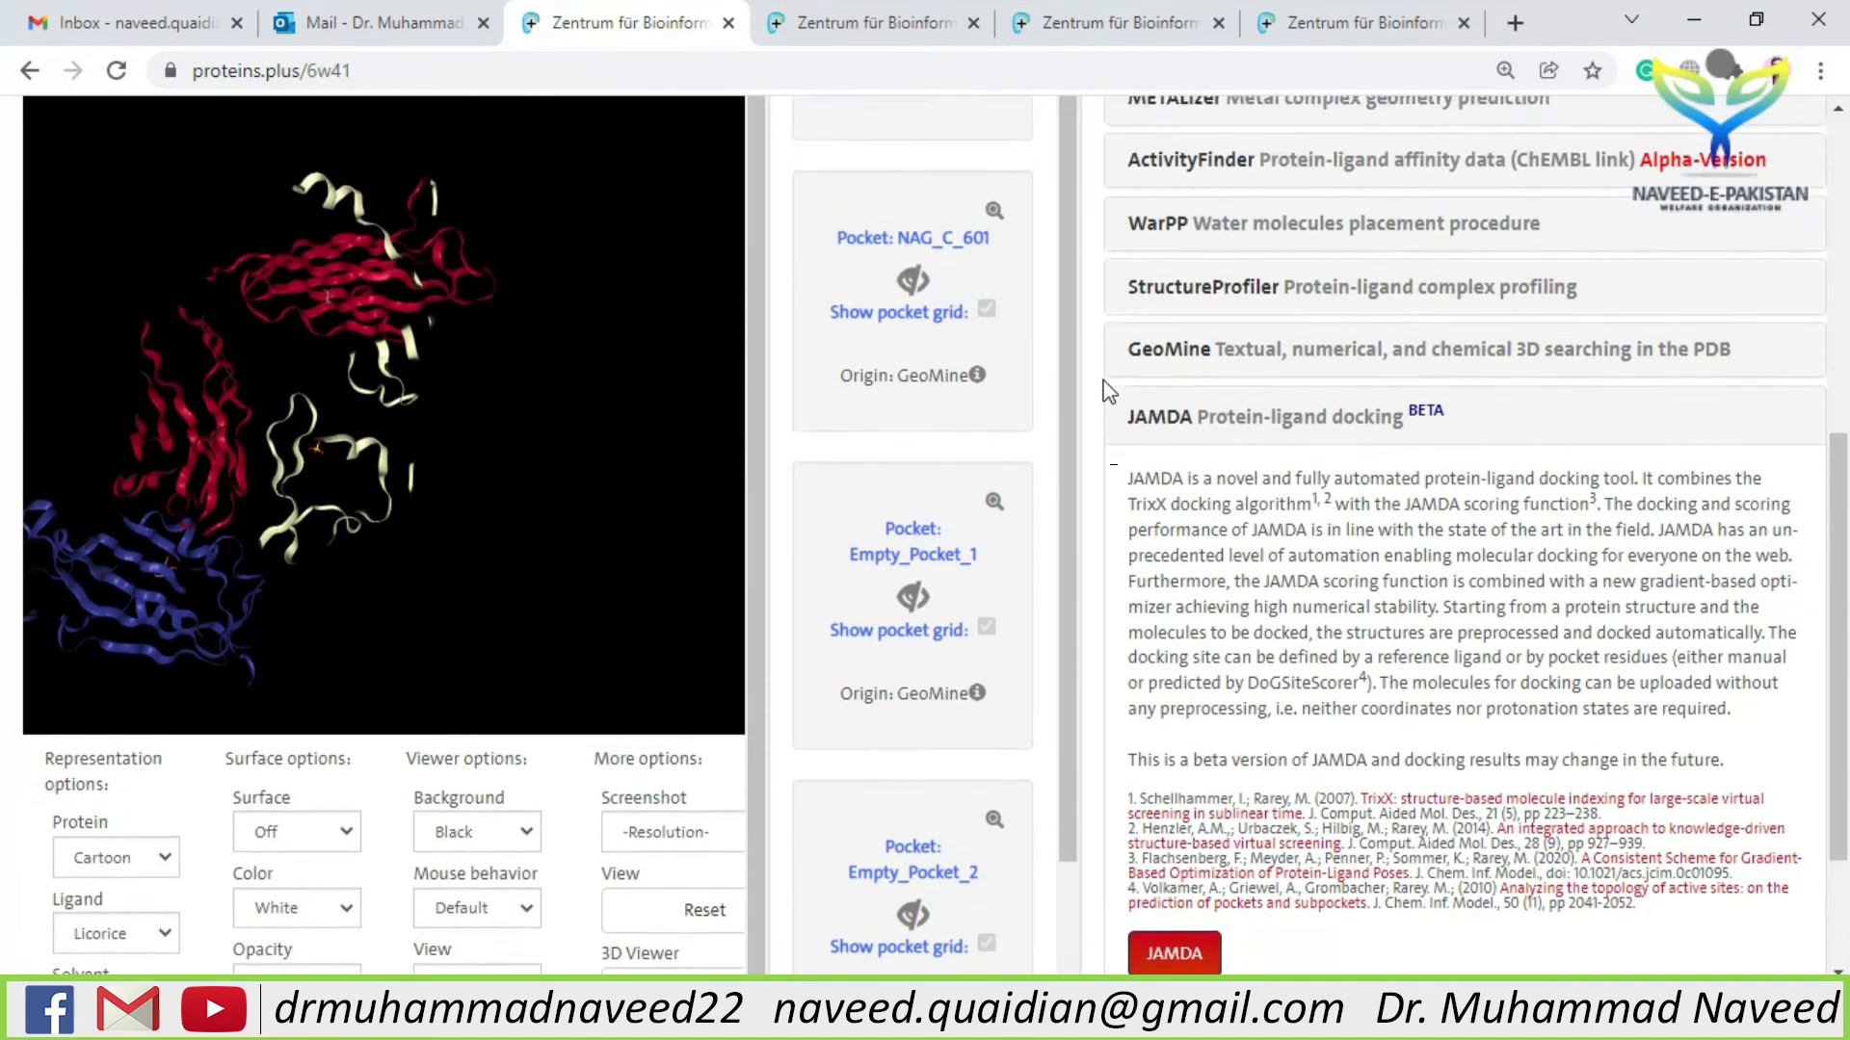